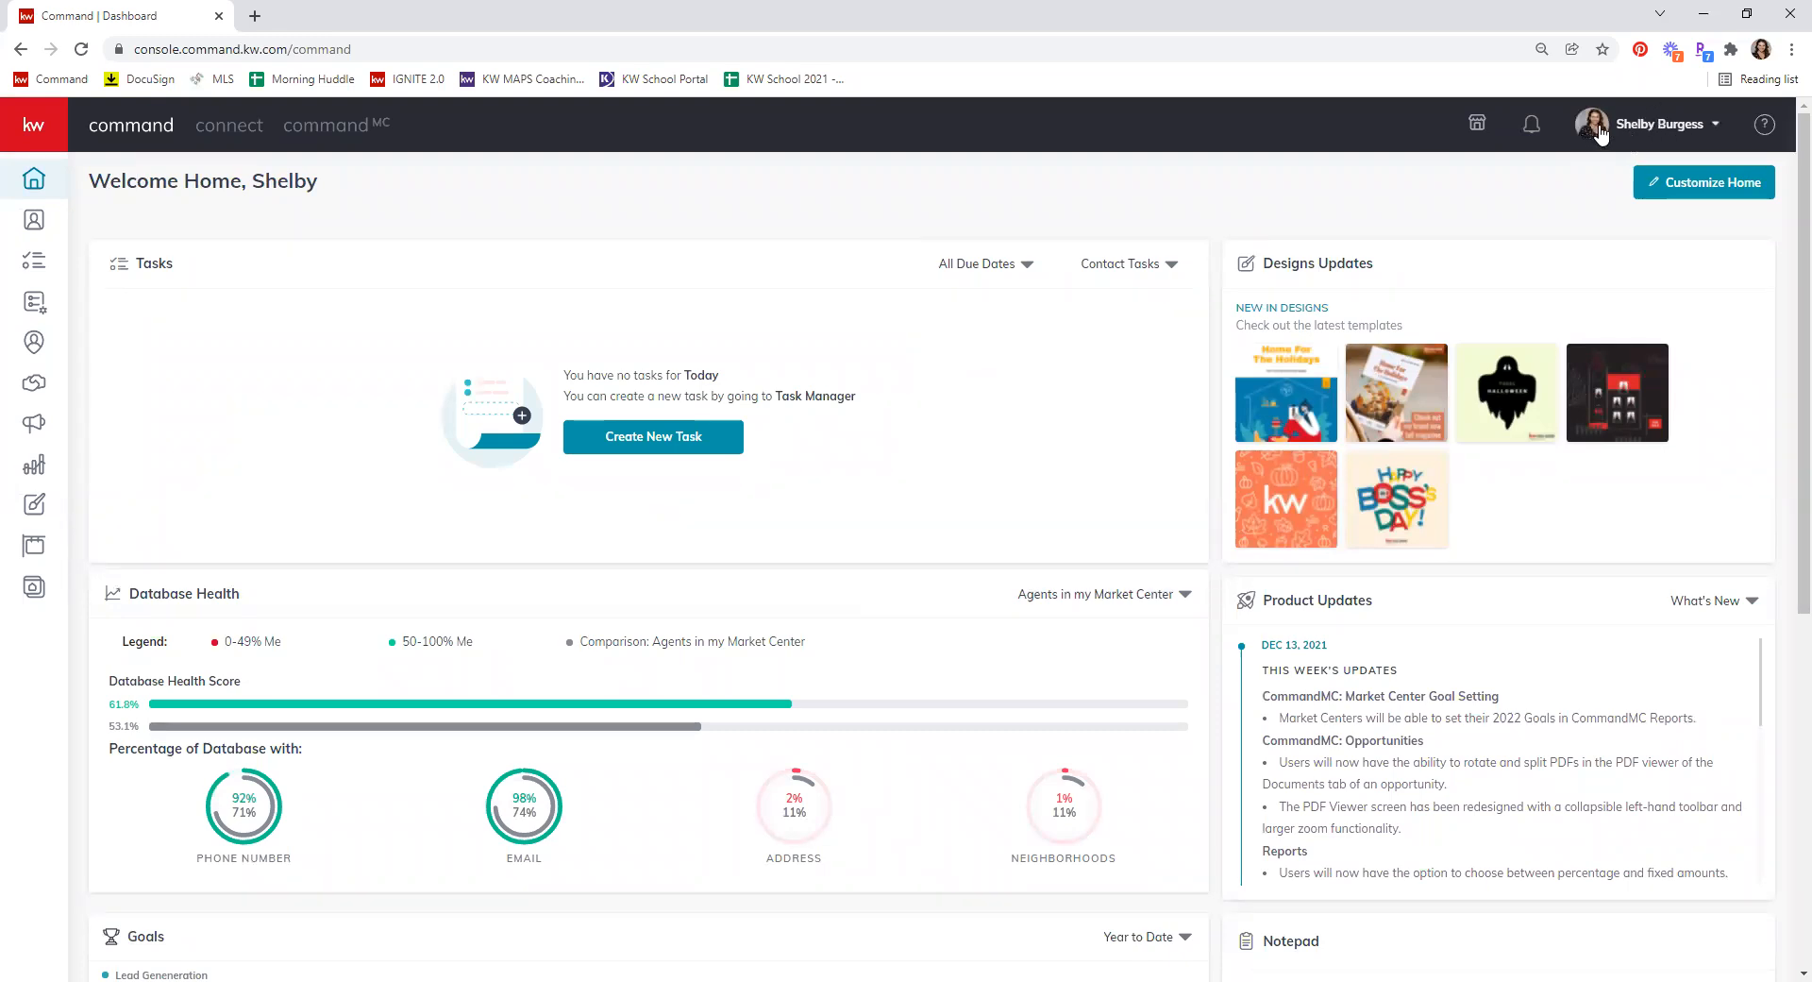
Step: Open the account settings and review the account connected for Facebook post scheduling
left_click(1709, 132)
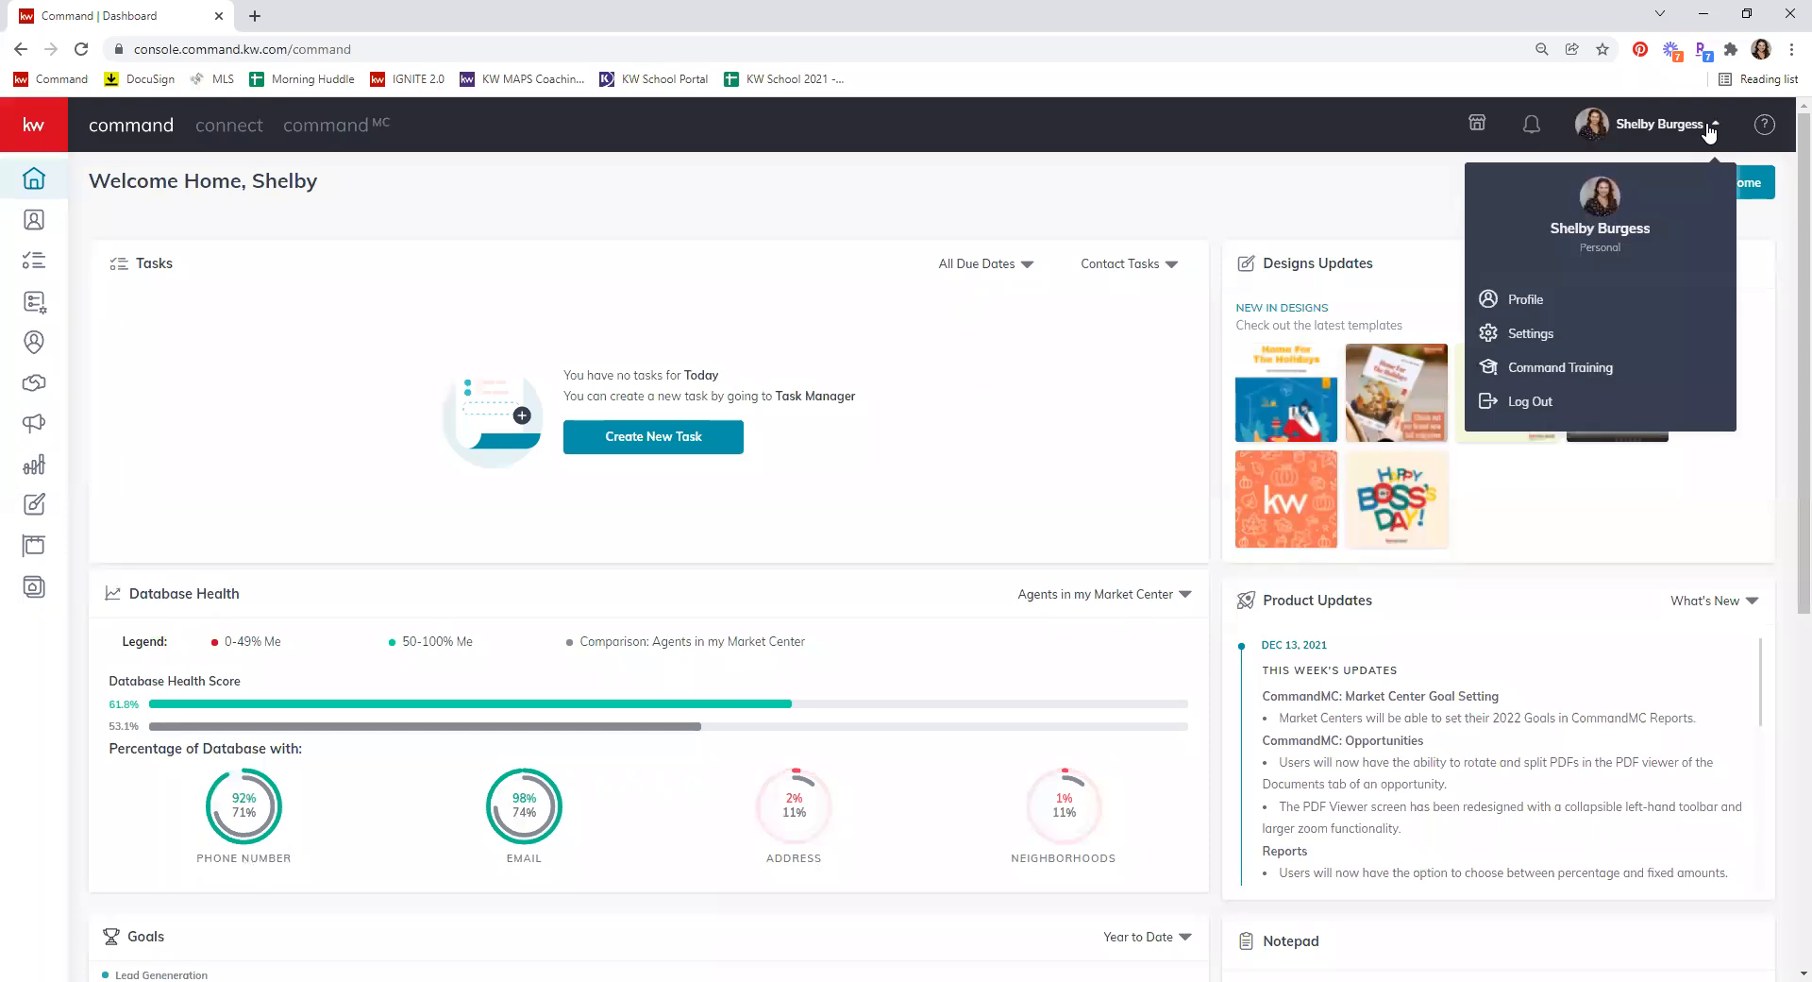
left_click(1531, 336)
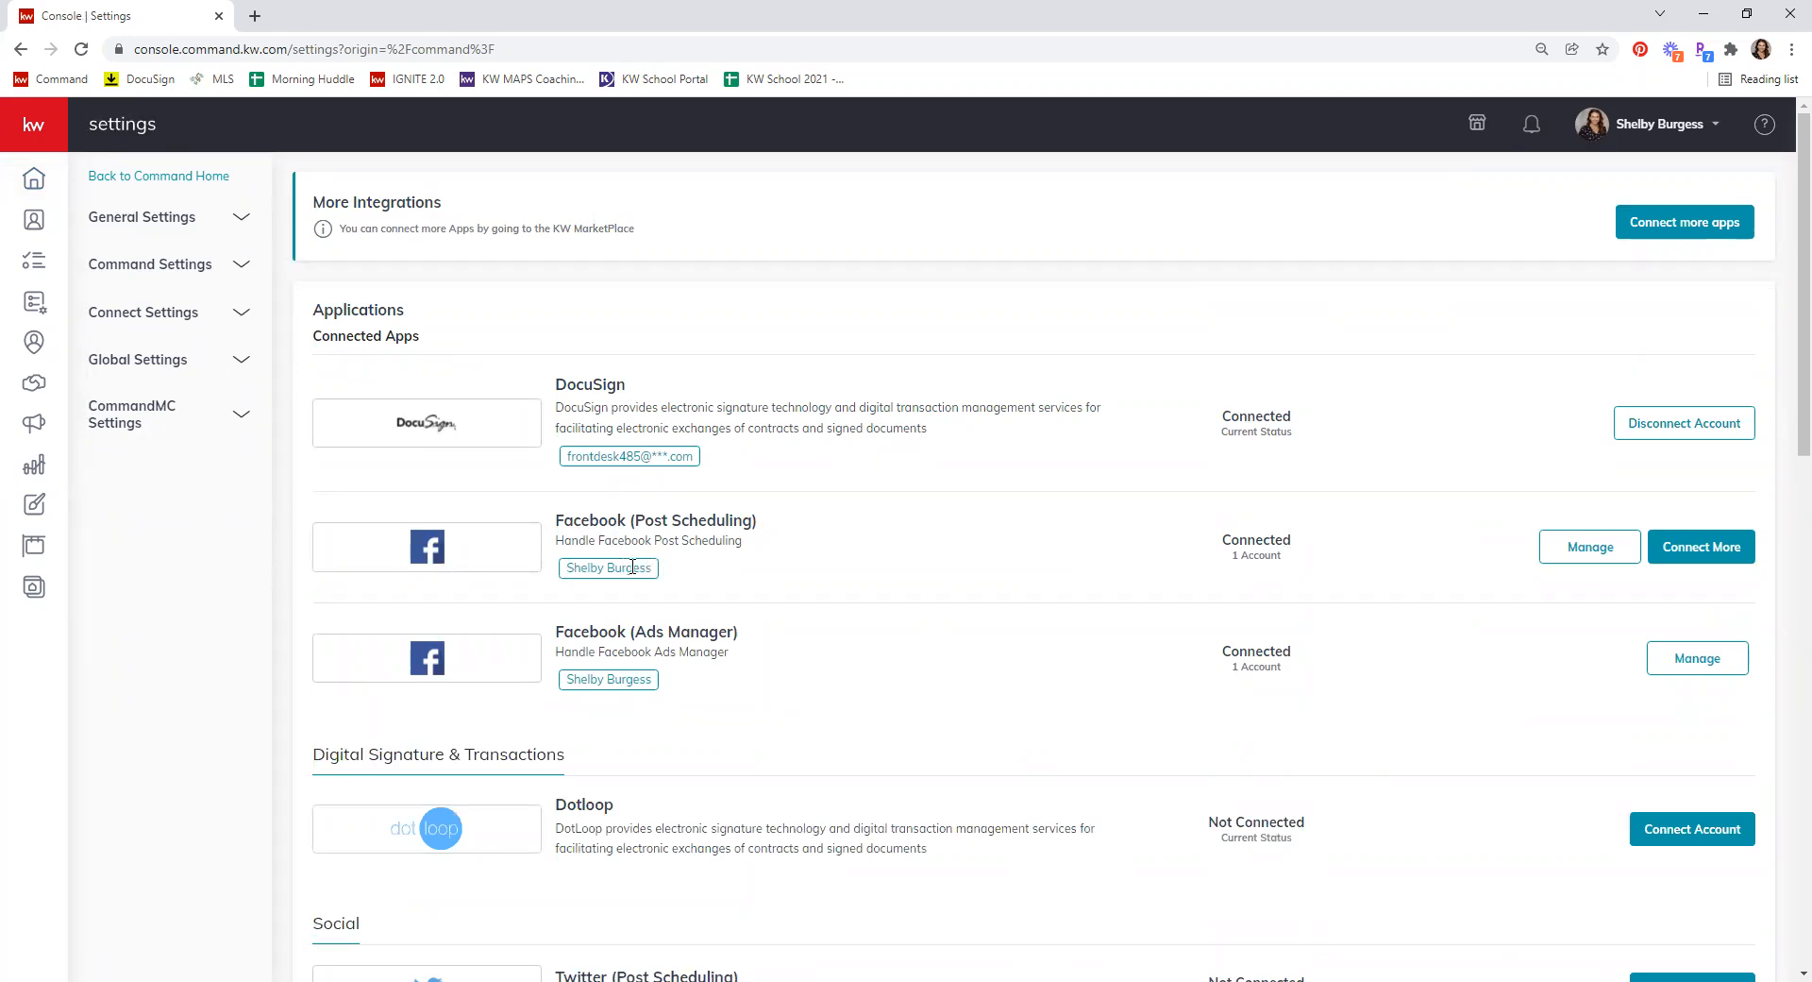
left_click(1568, 549)
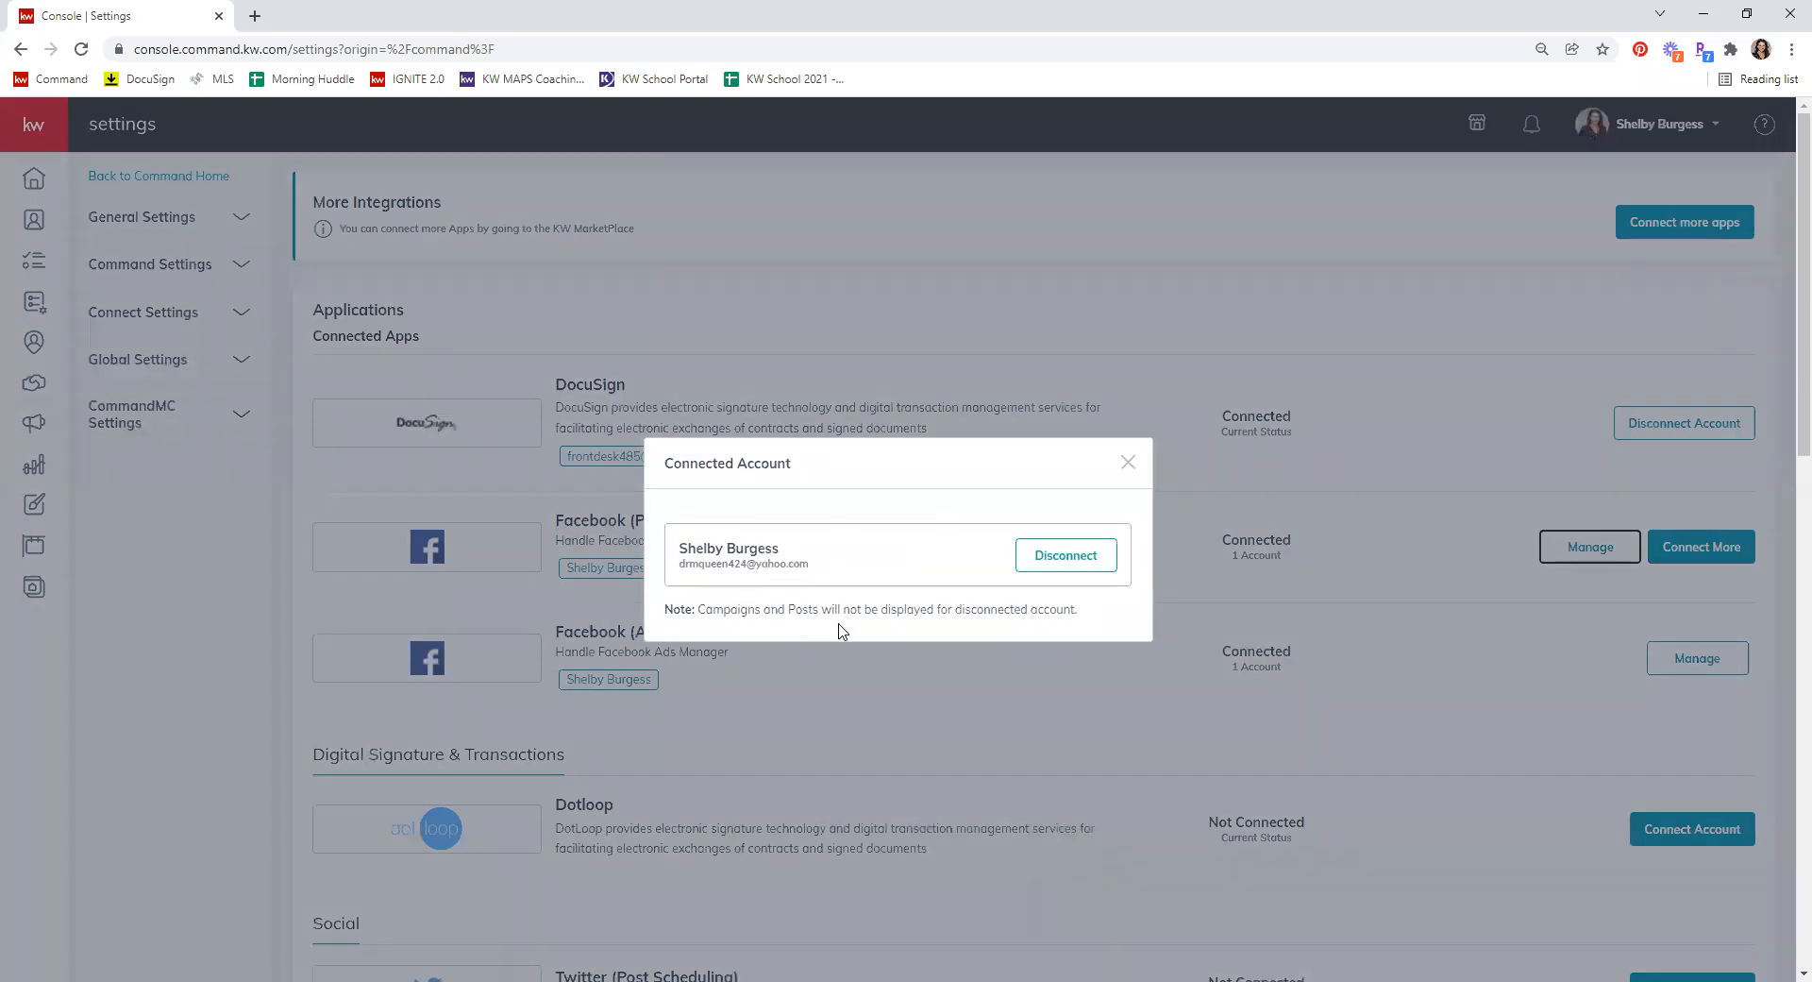
left_click(1100, 569)
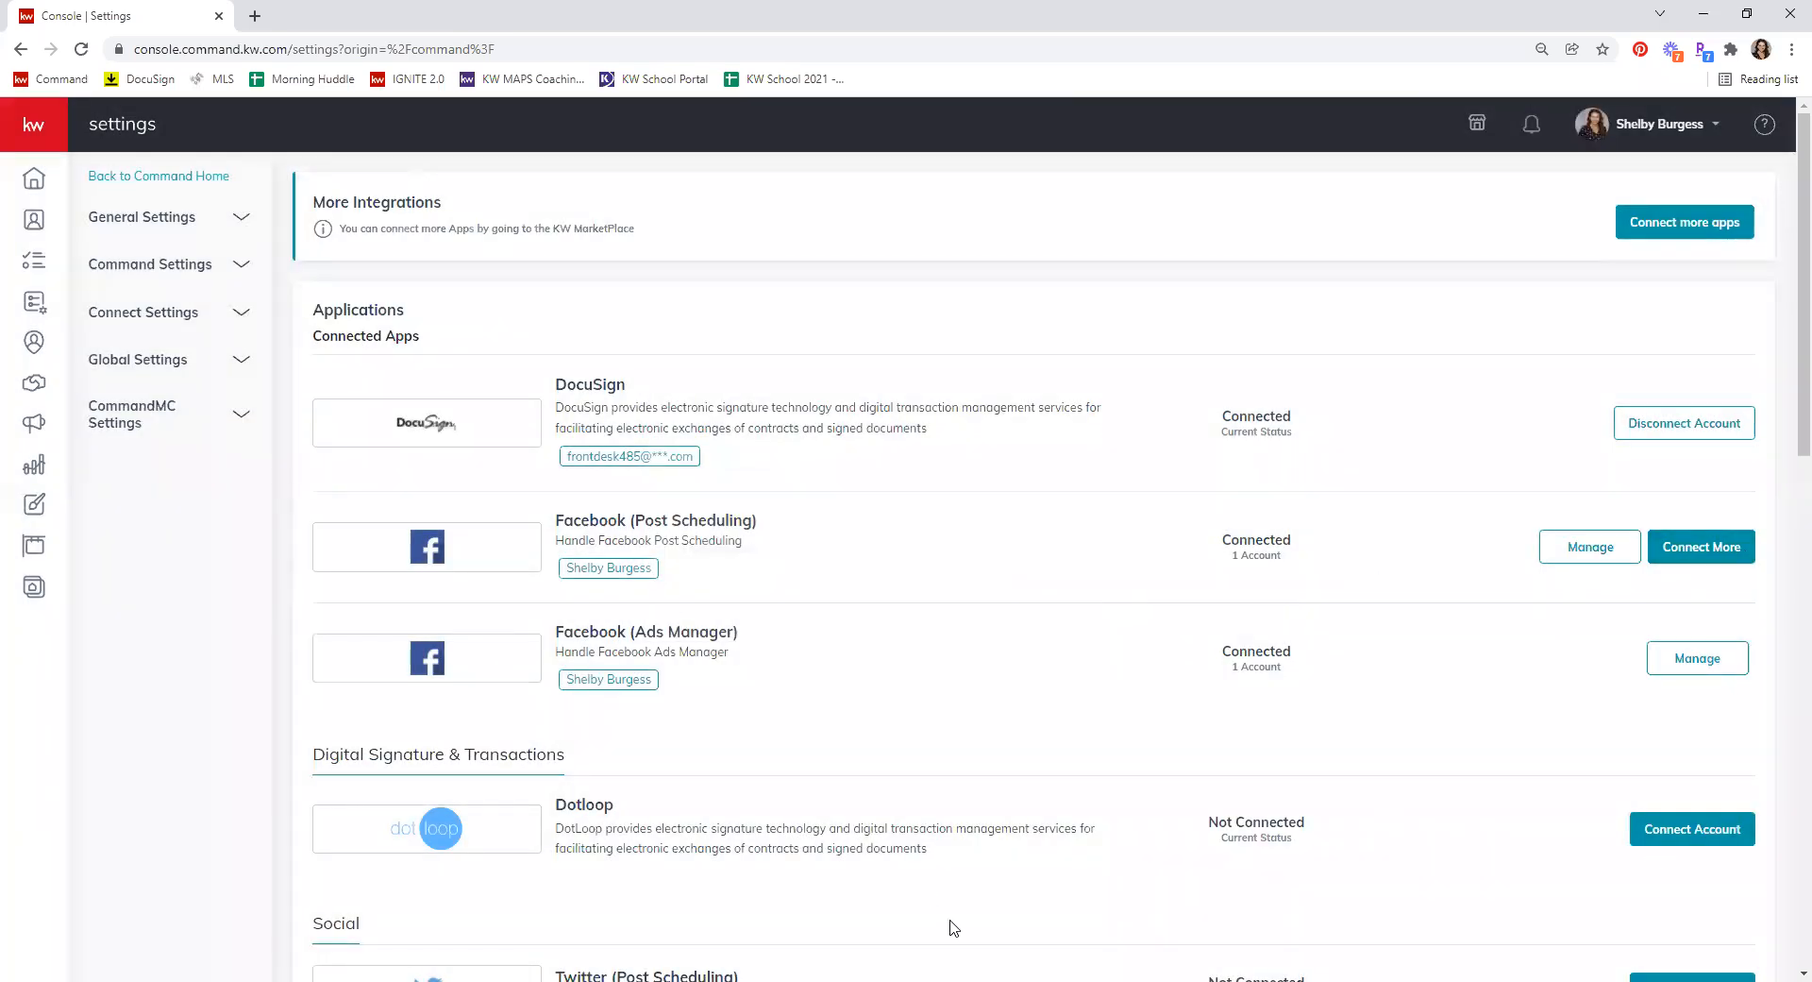
Step: Try to connect the Keller Williams Fayetteville page for Facebook post scheduling
left_click(1708, 555)
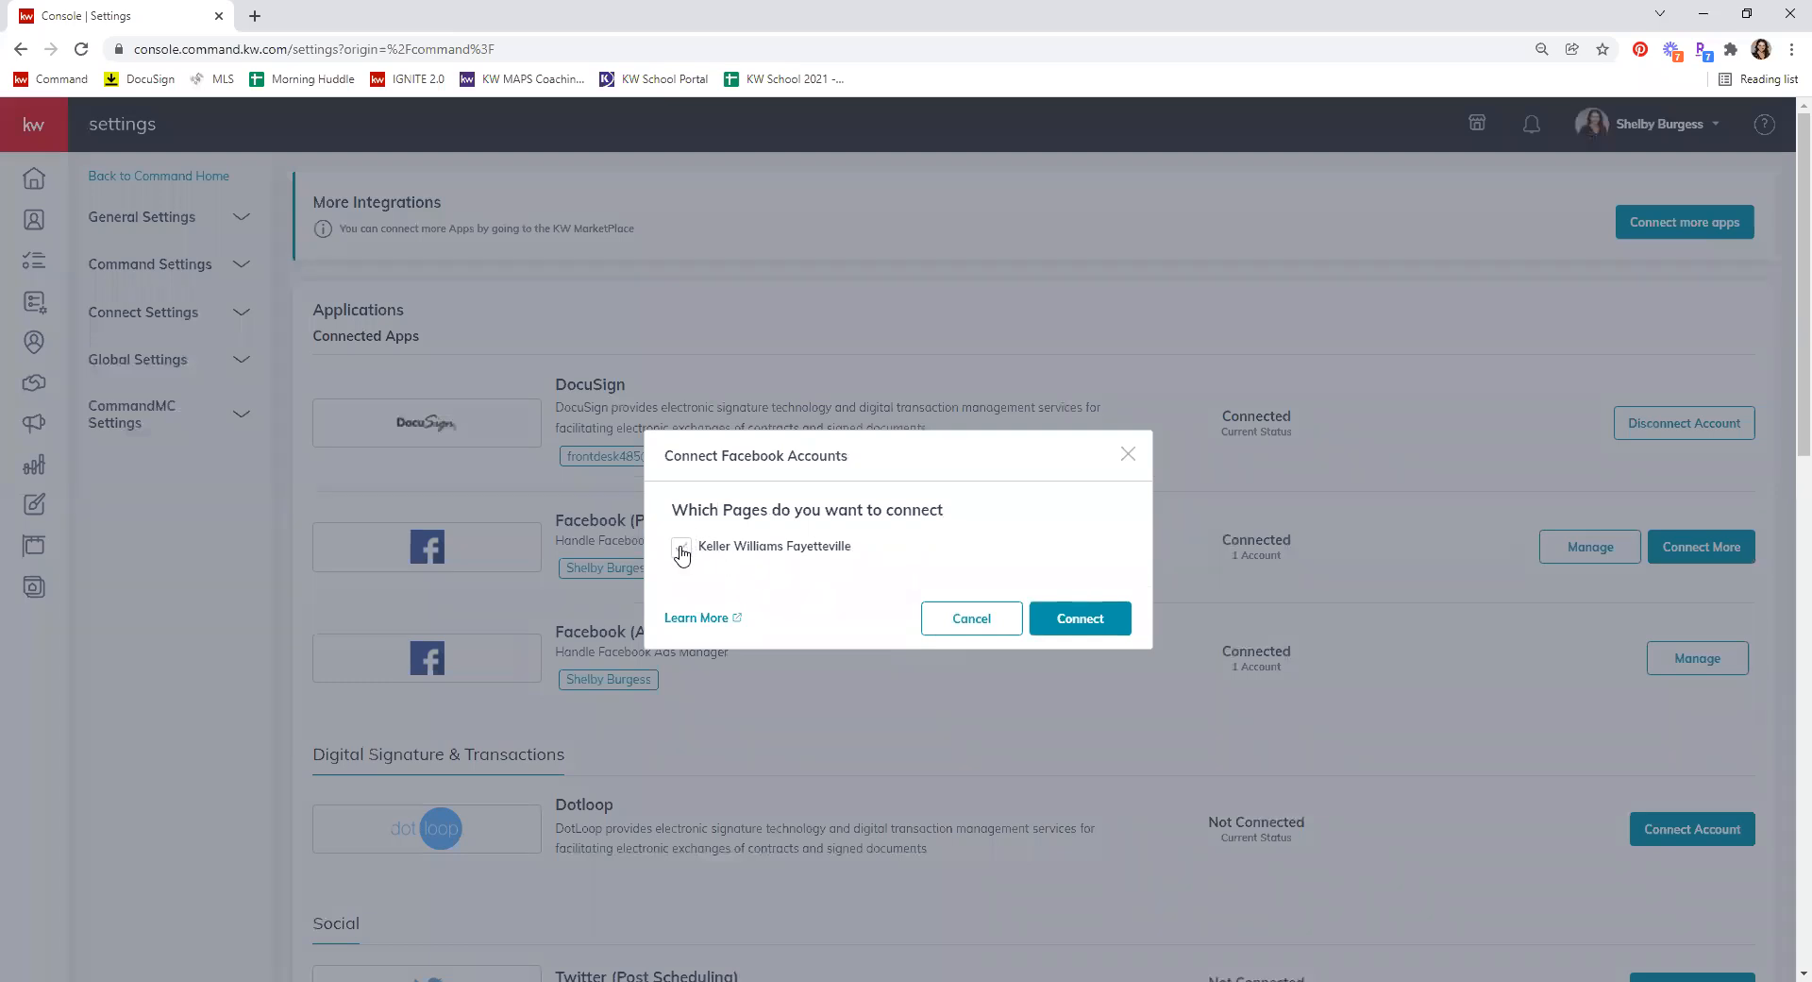
left_click(1102, 621)
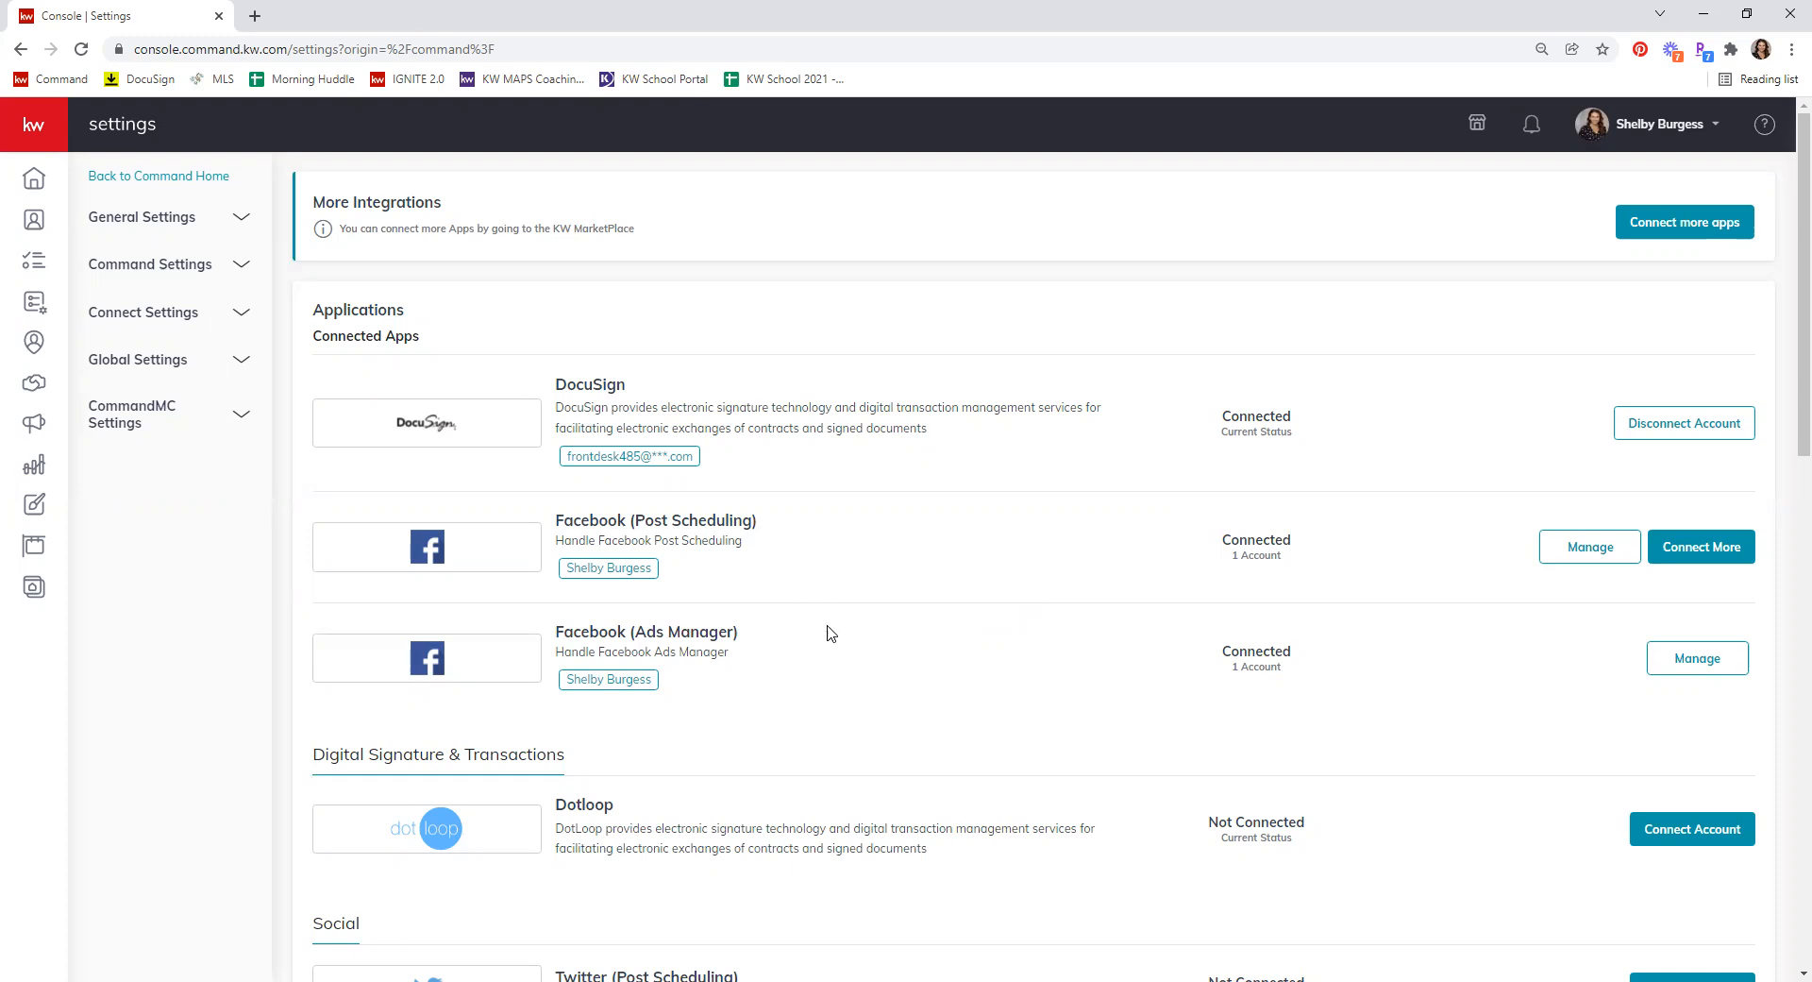
Step: Start a new social design in Designs without importing photos and text from a listing
left_click(31, 507)
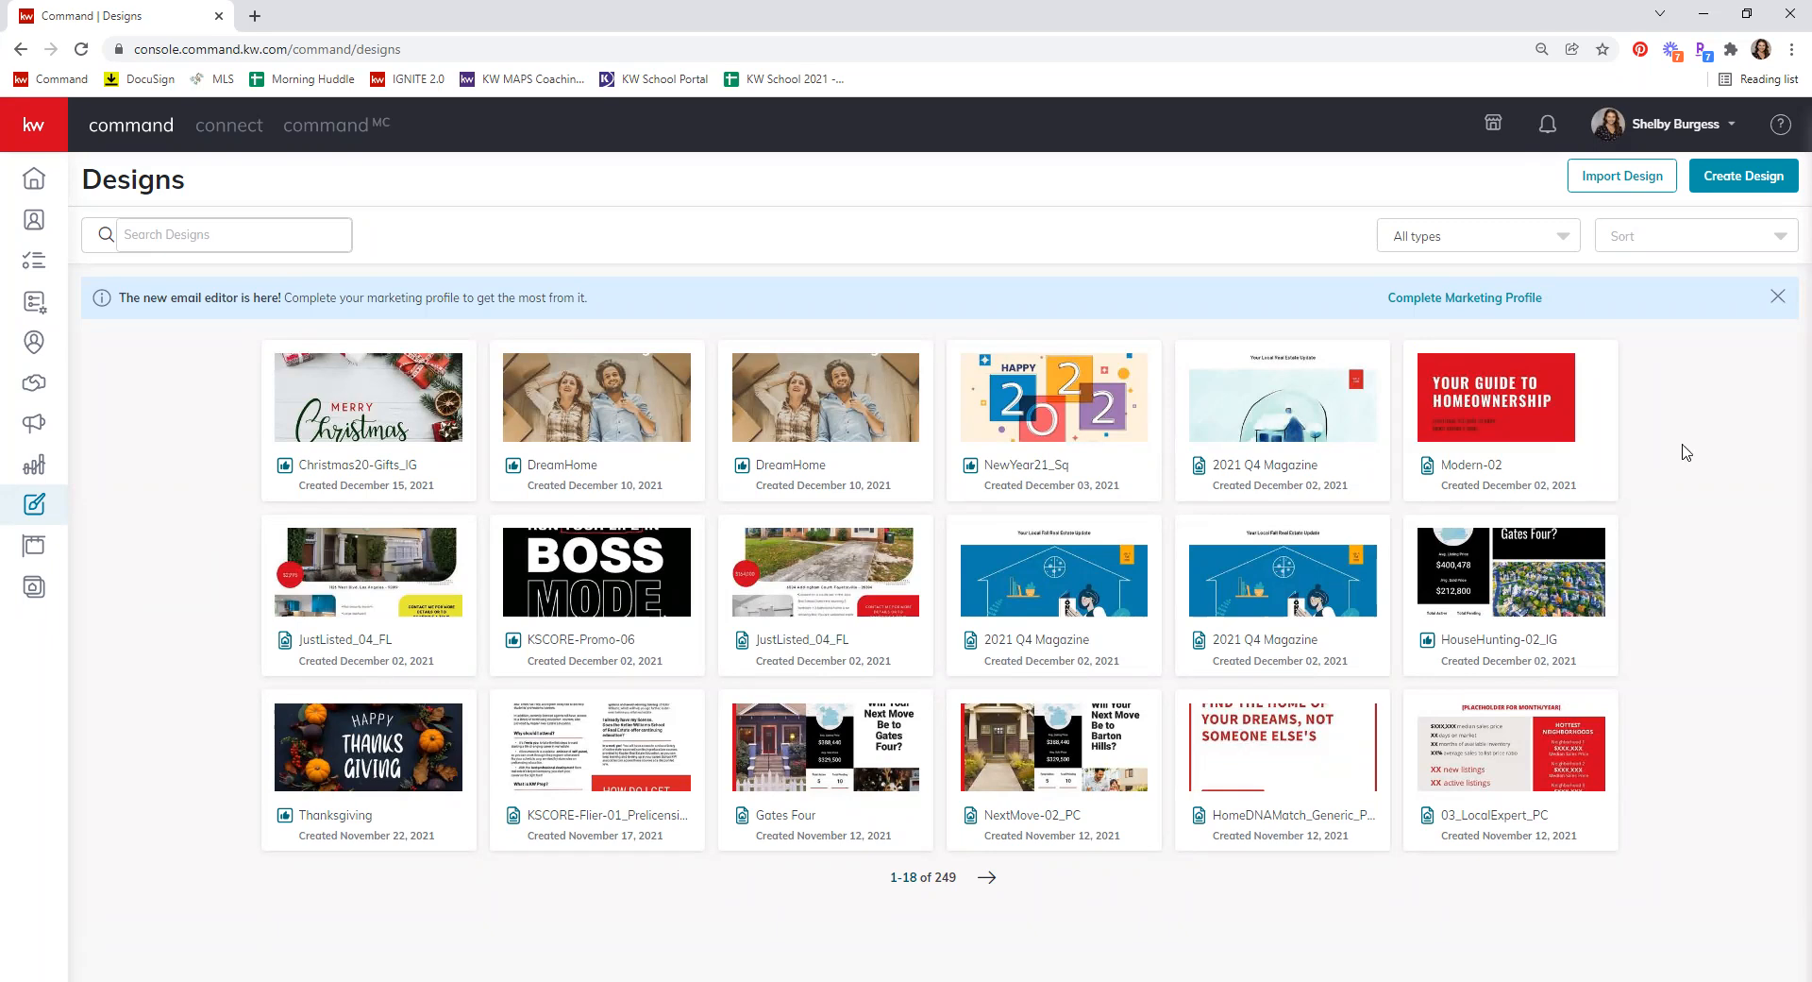
left_click(1741, 179)
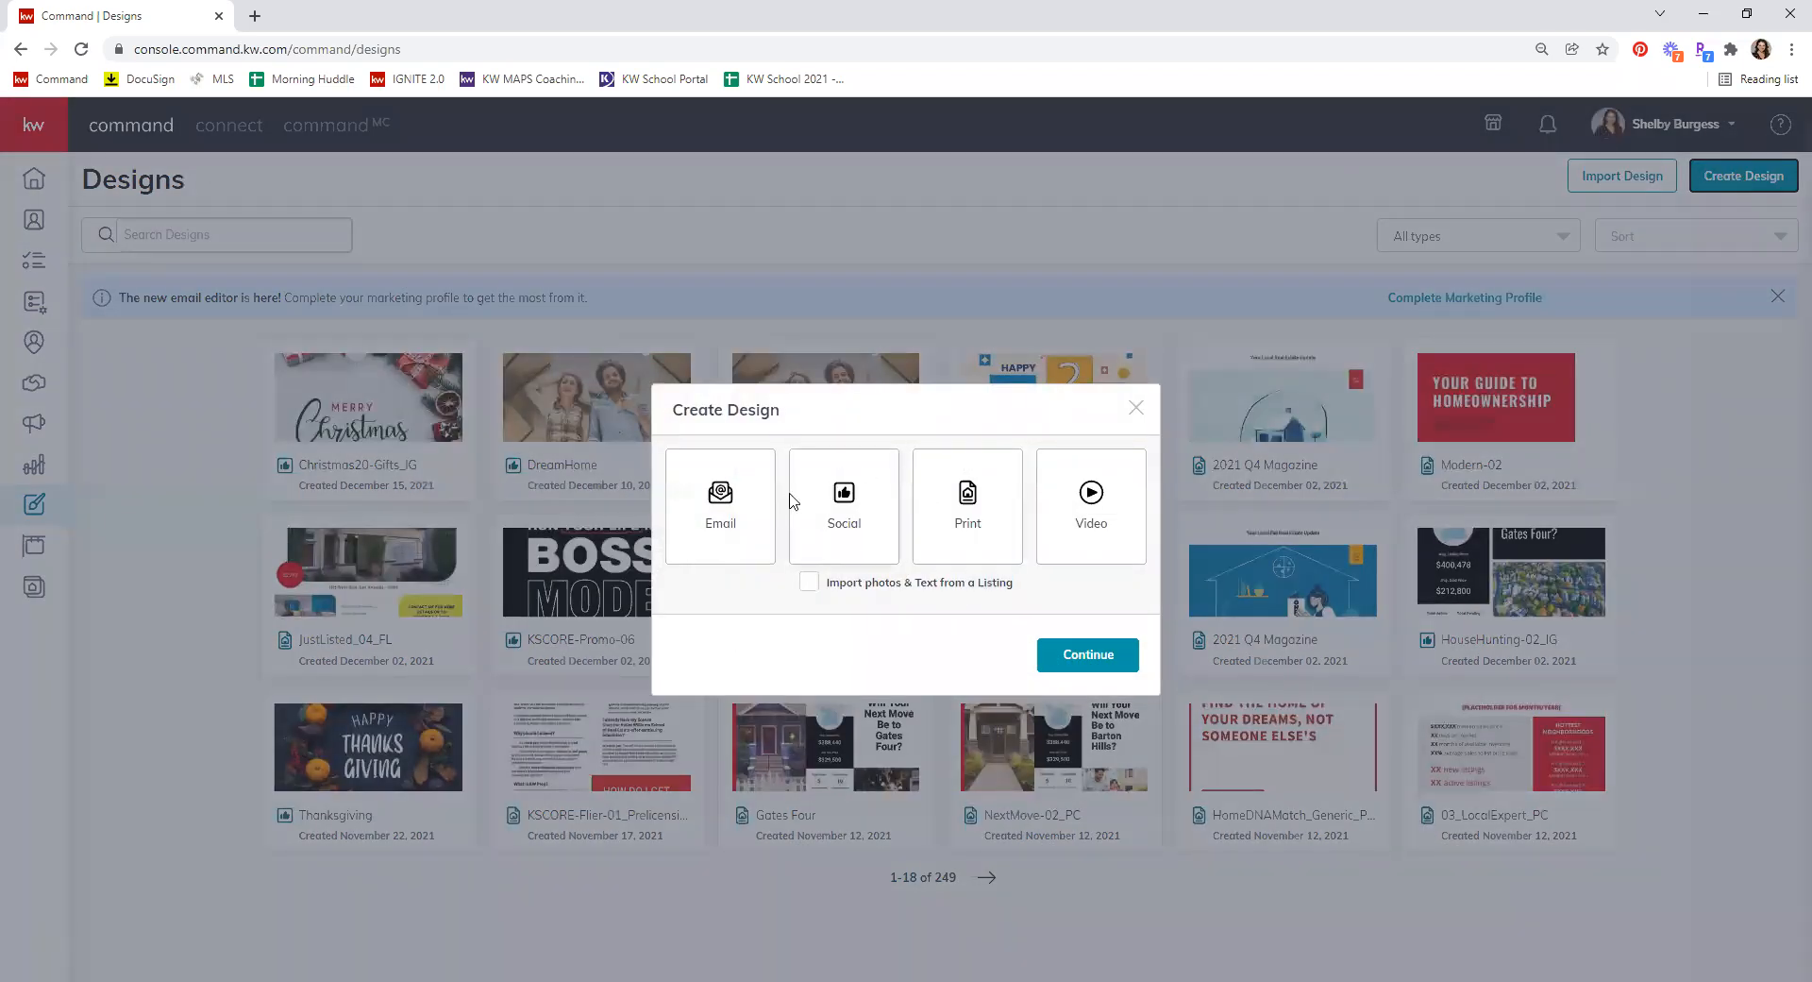
left_click(861, 497)
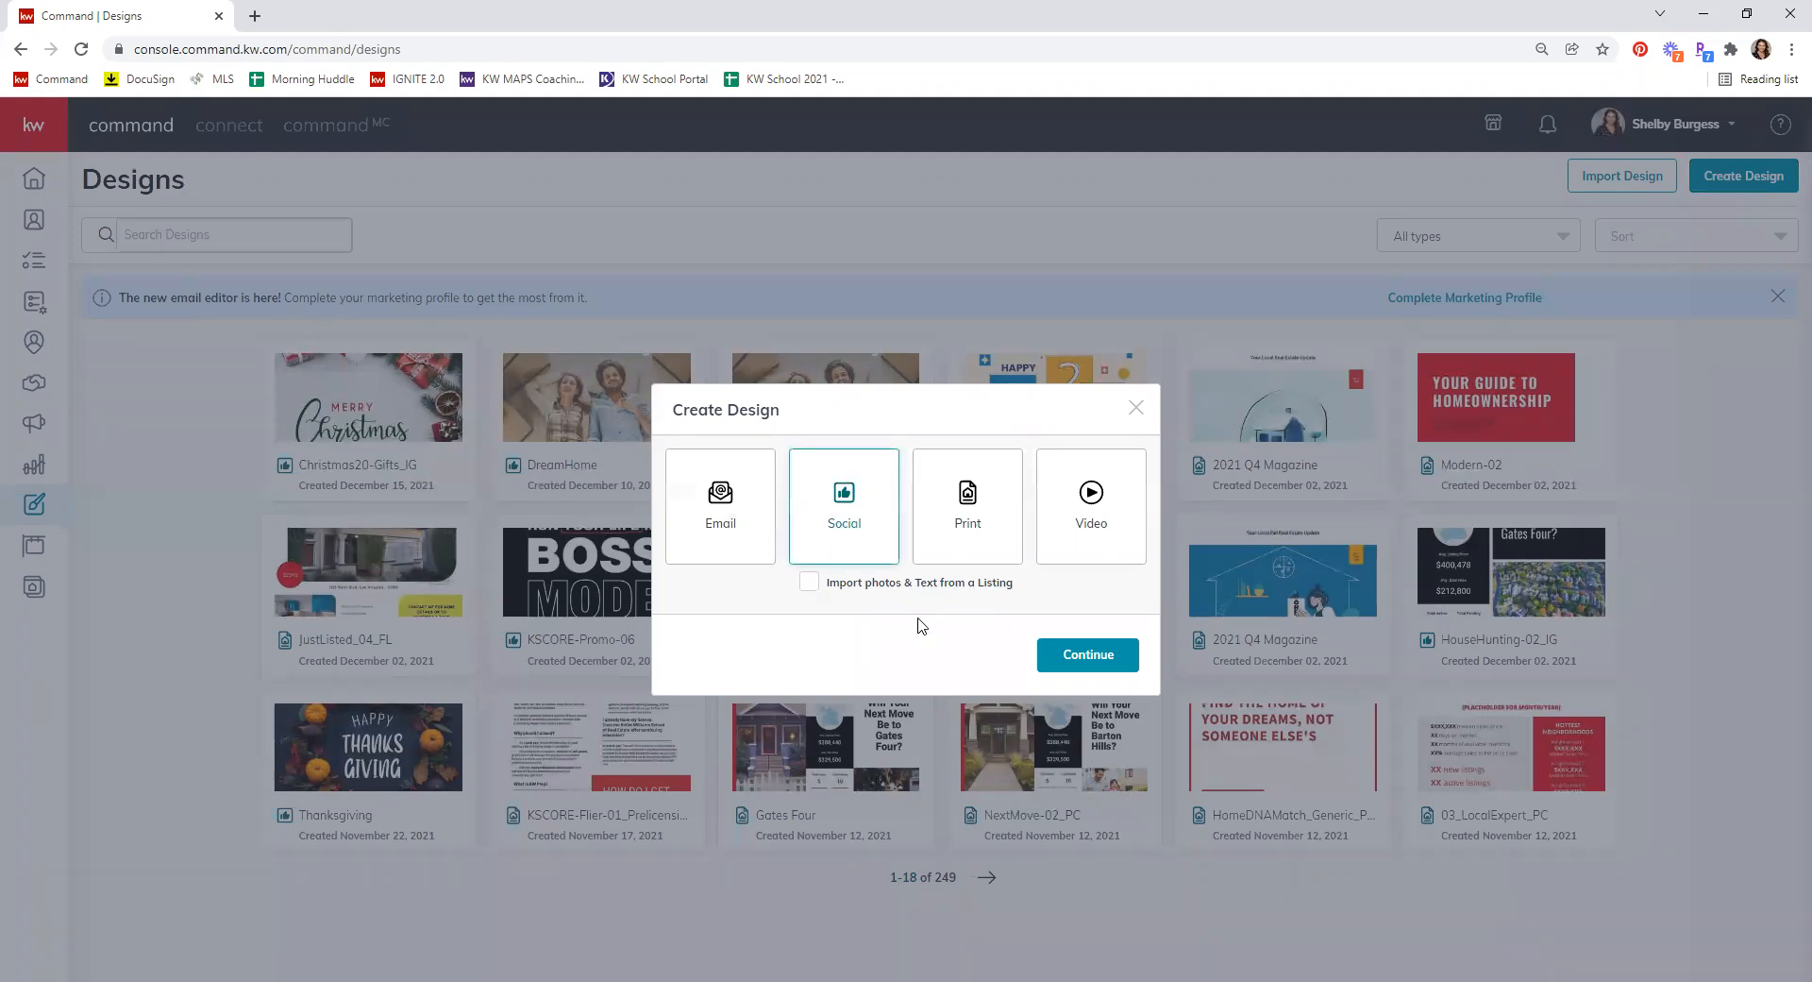
left_click(1089, 655)
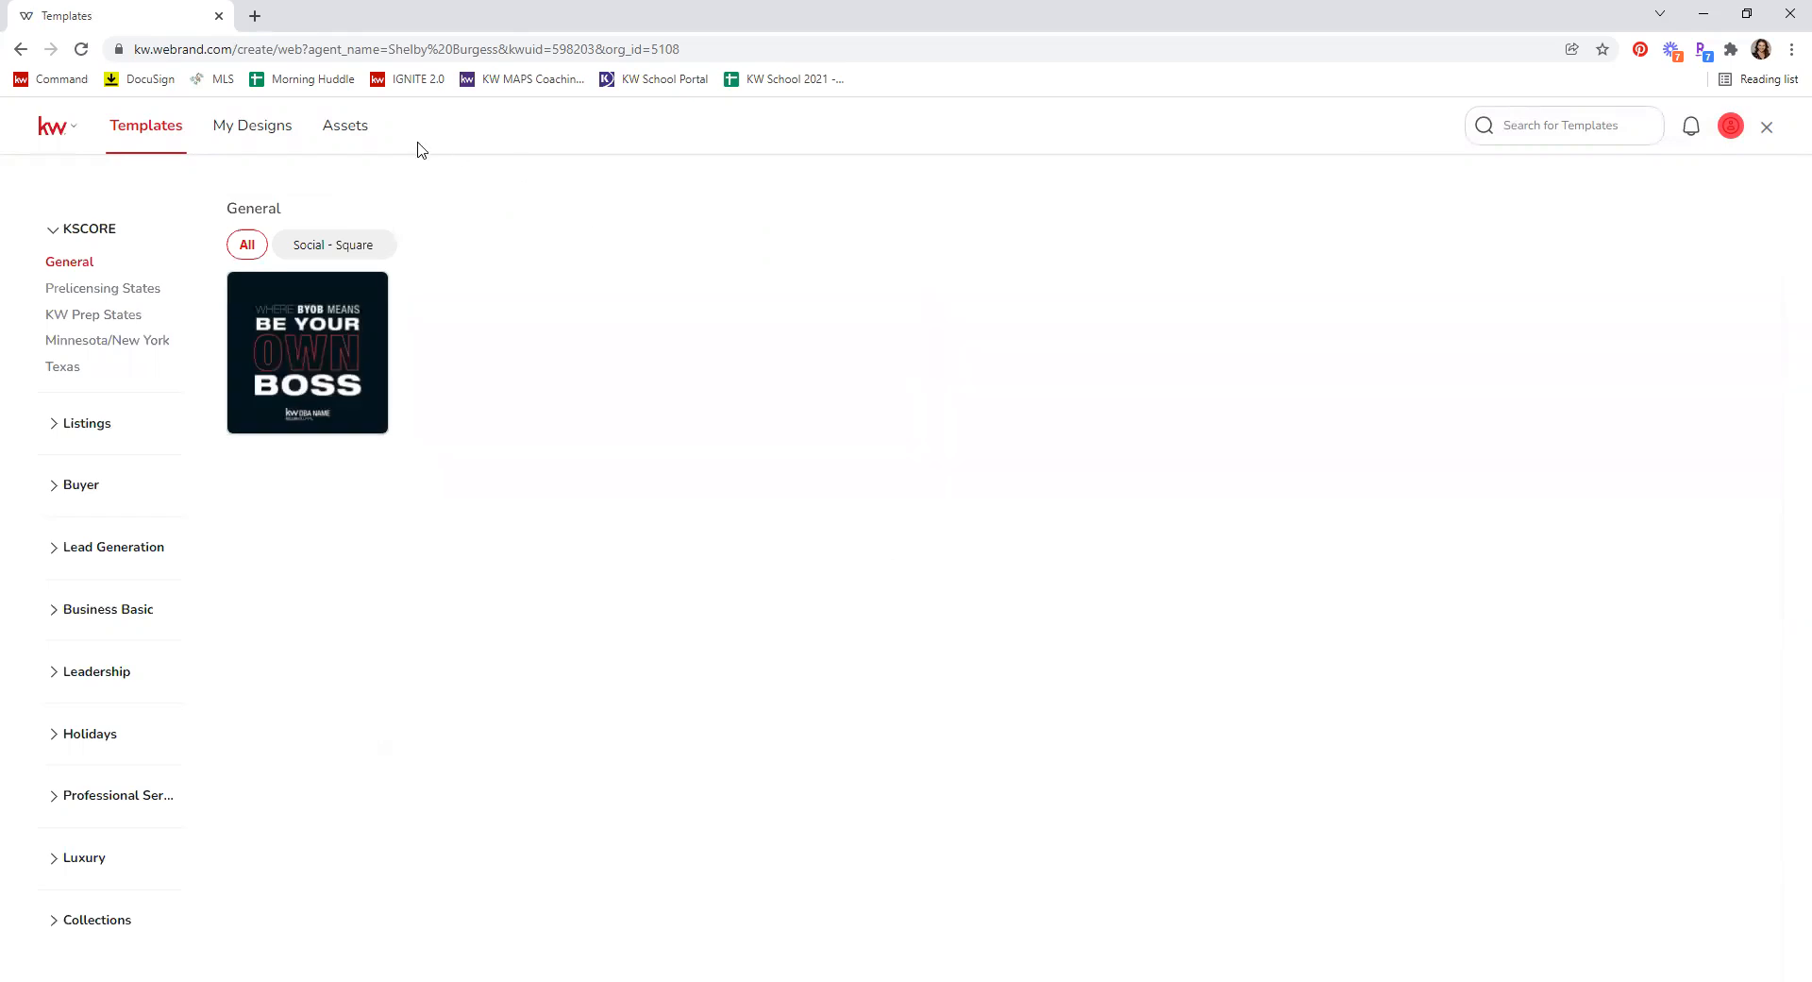
Step: Look through the brand assets: the color palette and fonts, the uploaded images and the logos
left_click(341, 135)
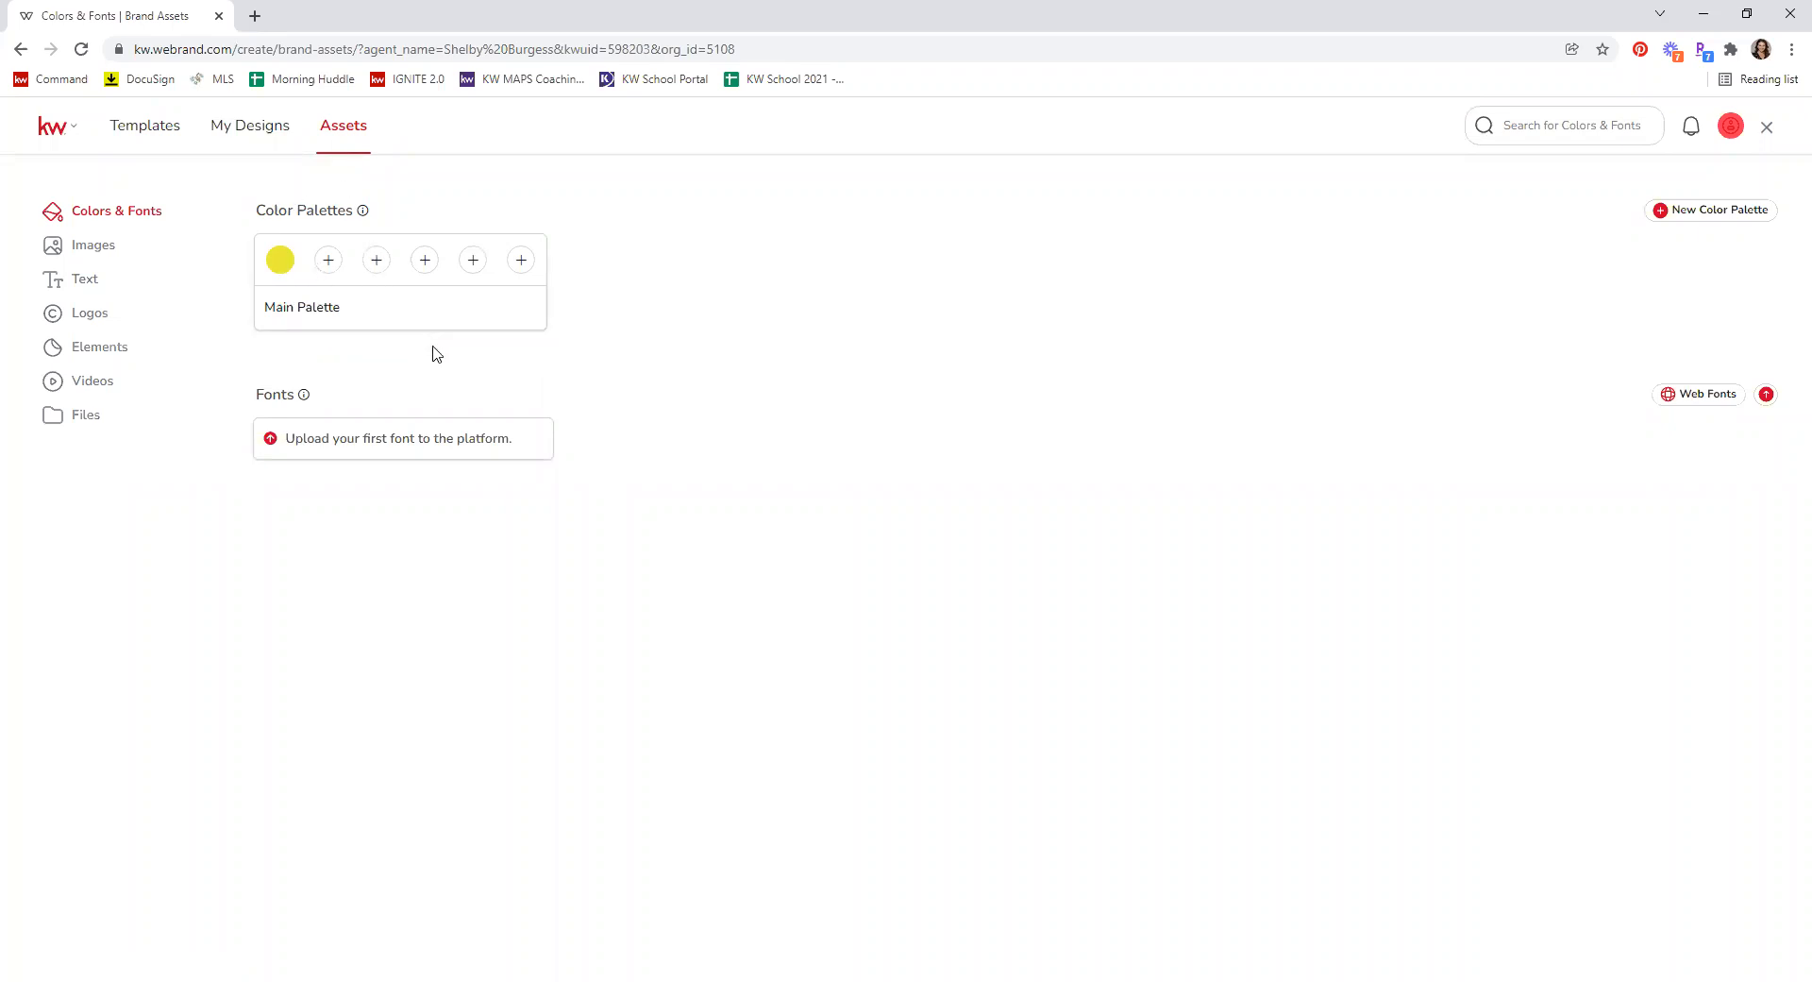
left_click(329, 260)
left_click(665, 352)
left_click(94, 248)
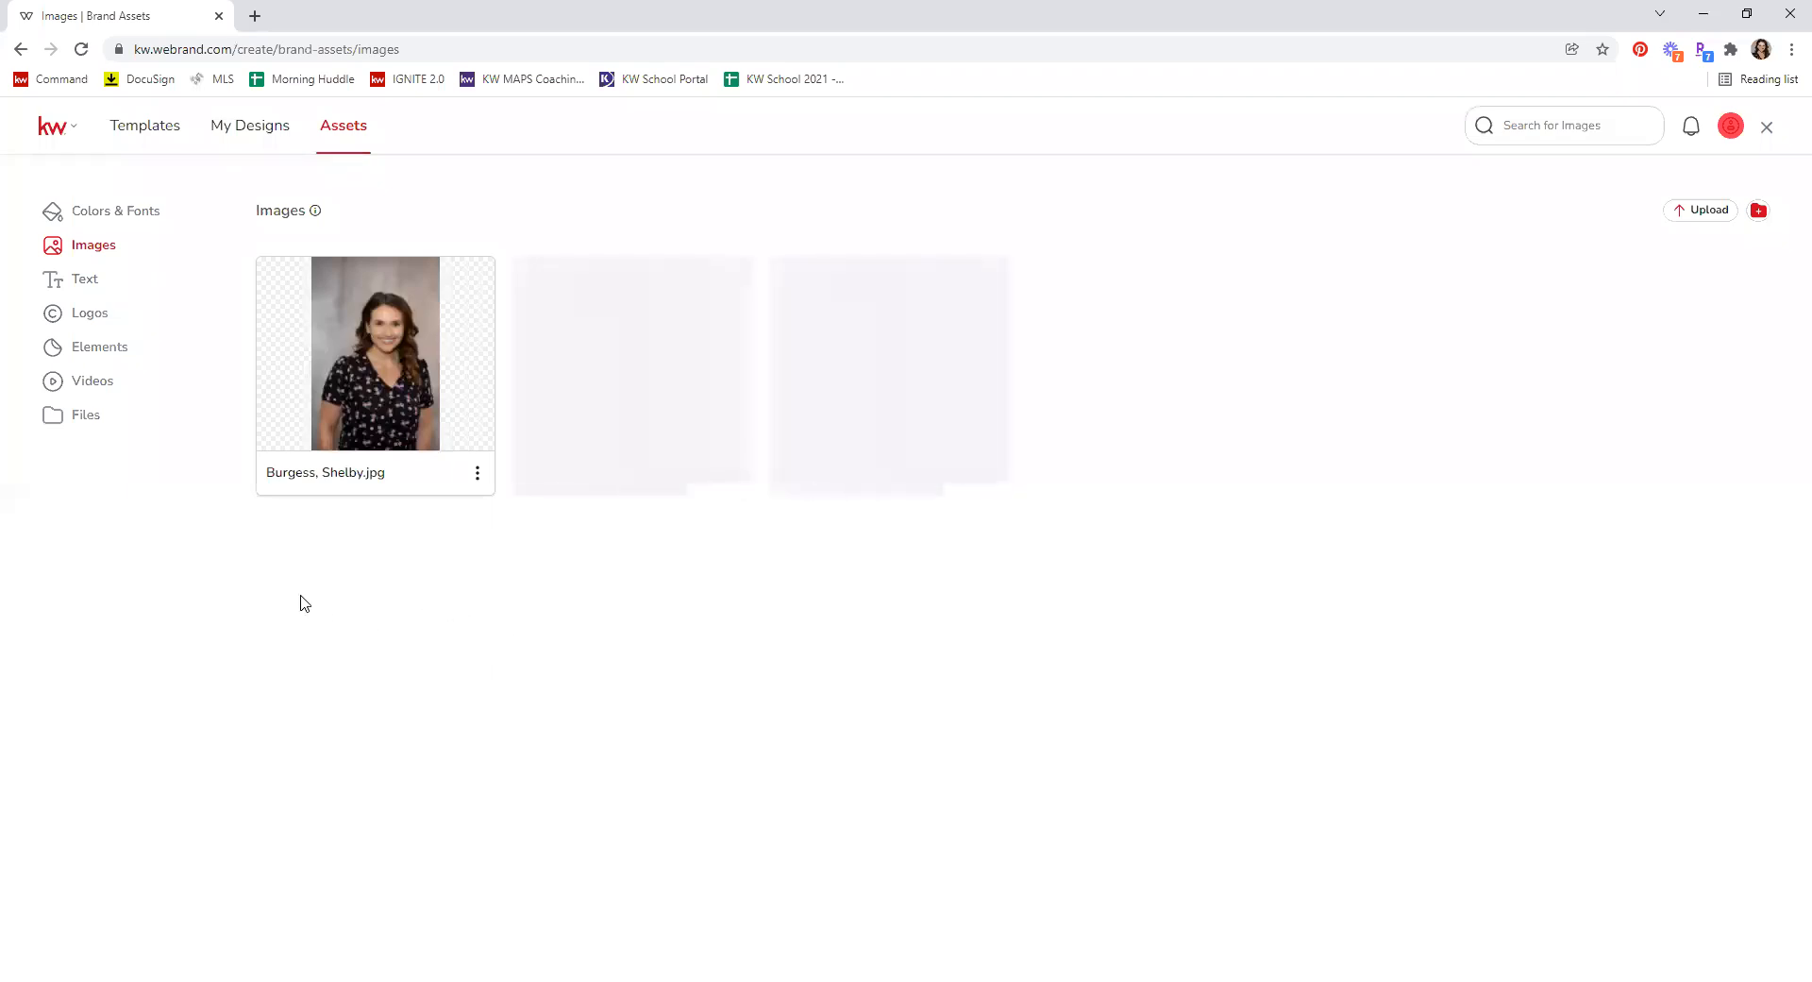
left_click(79, 326)
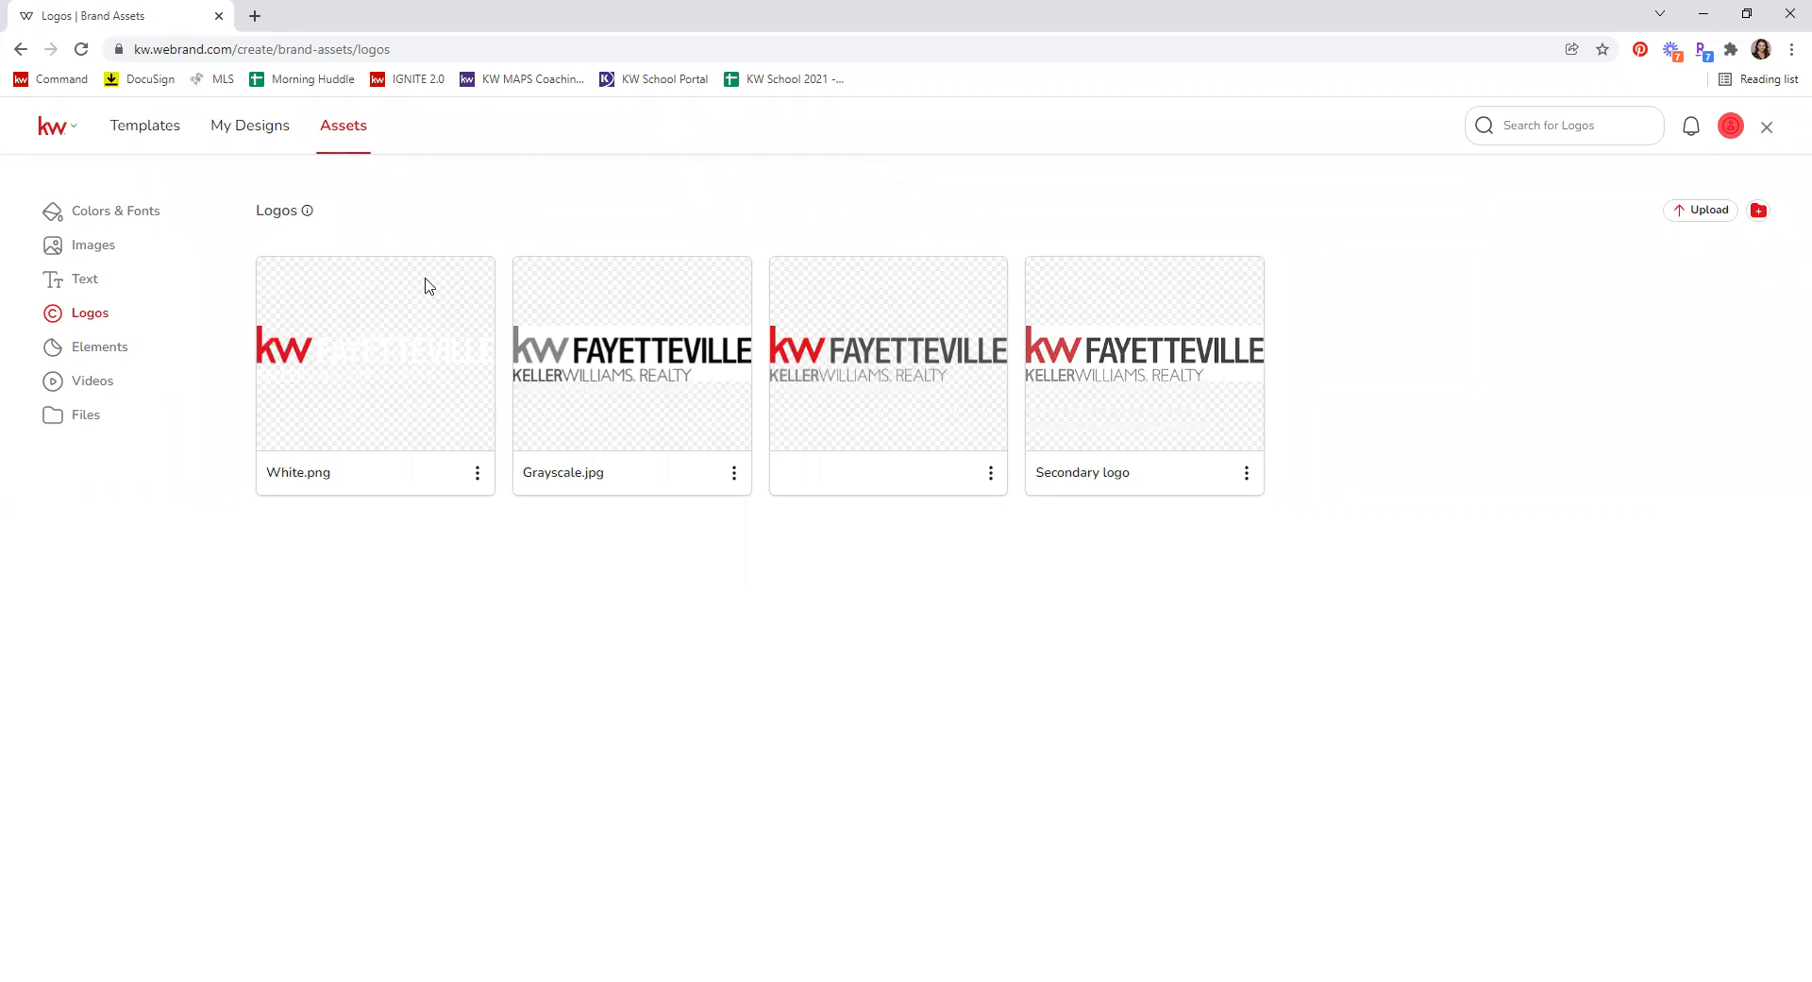
Step: Load the kwconnect.com home page in a new browser tab and return to the logo assets
left_click(255, 16)
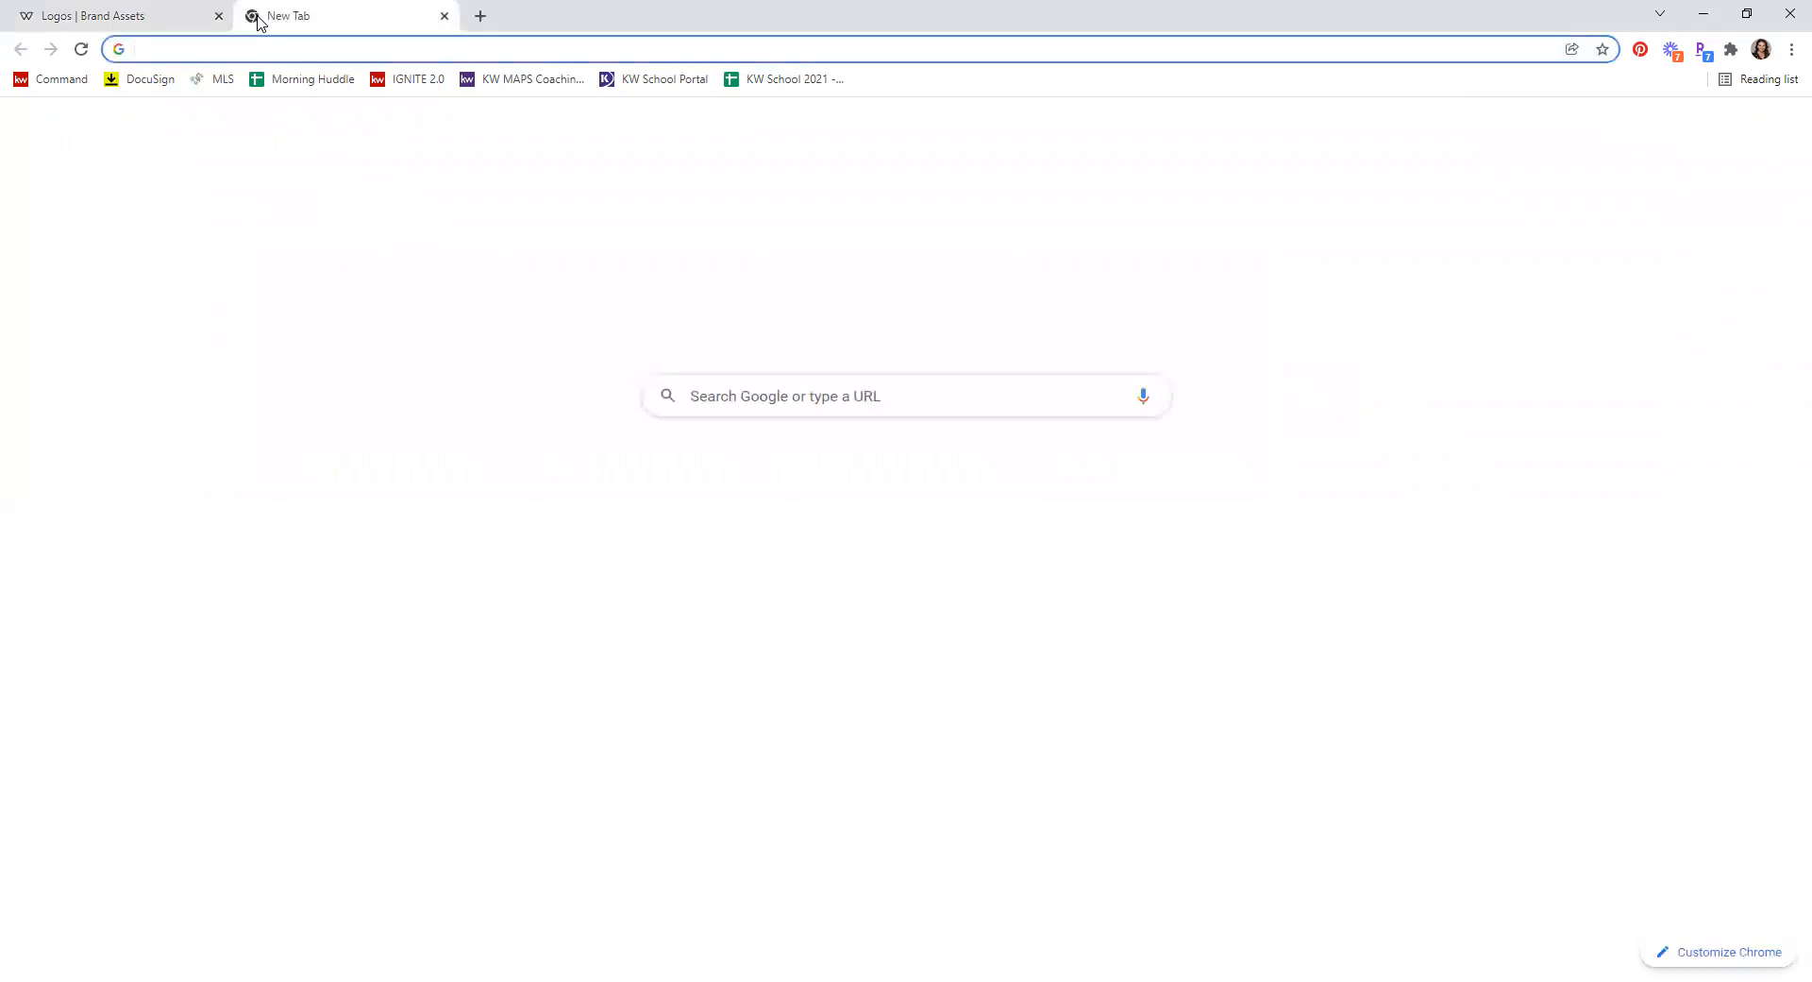
type("kwconnect.com")
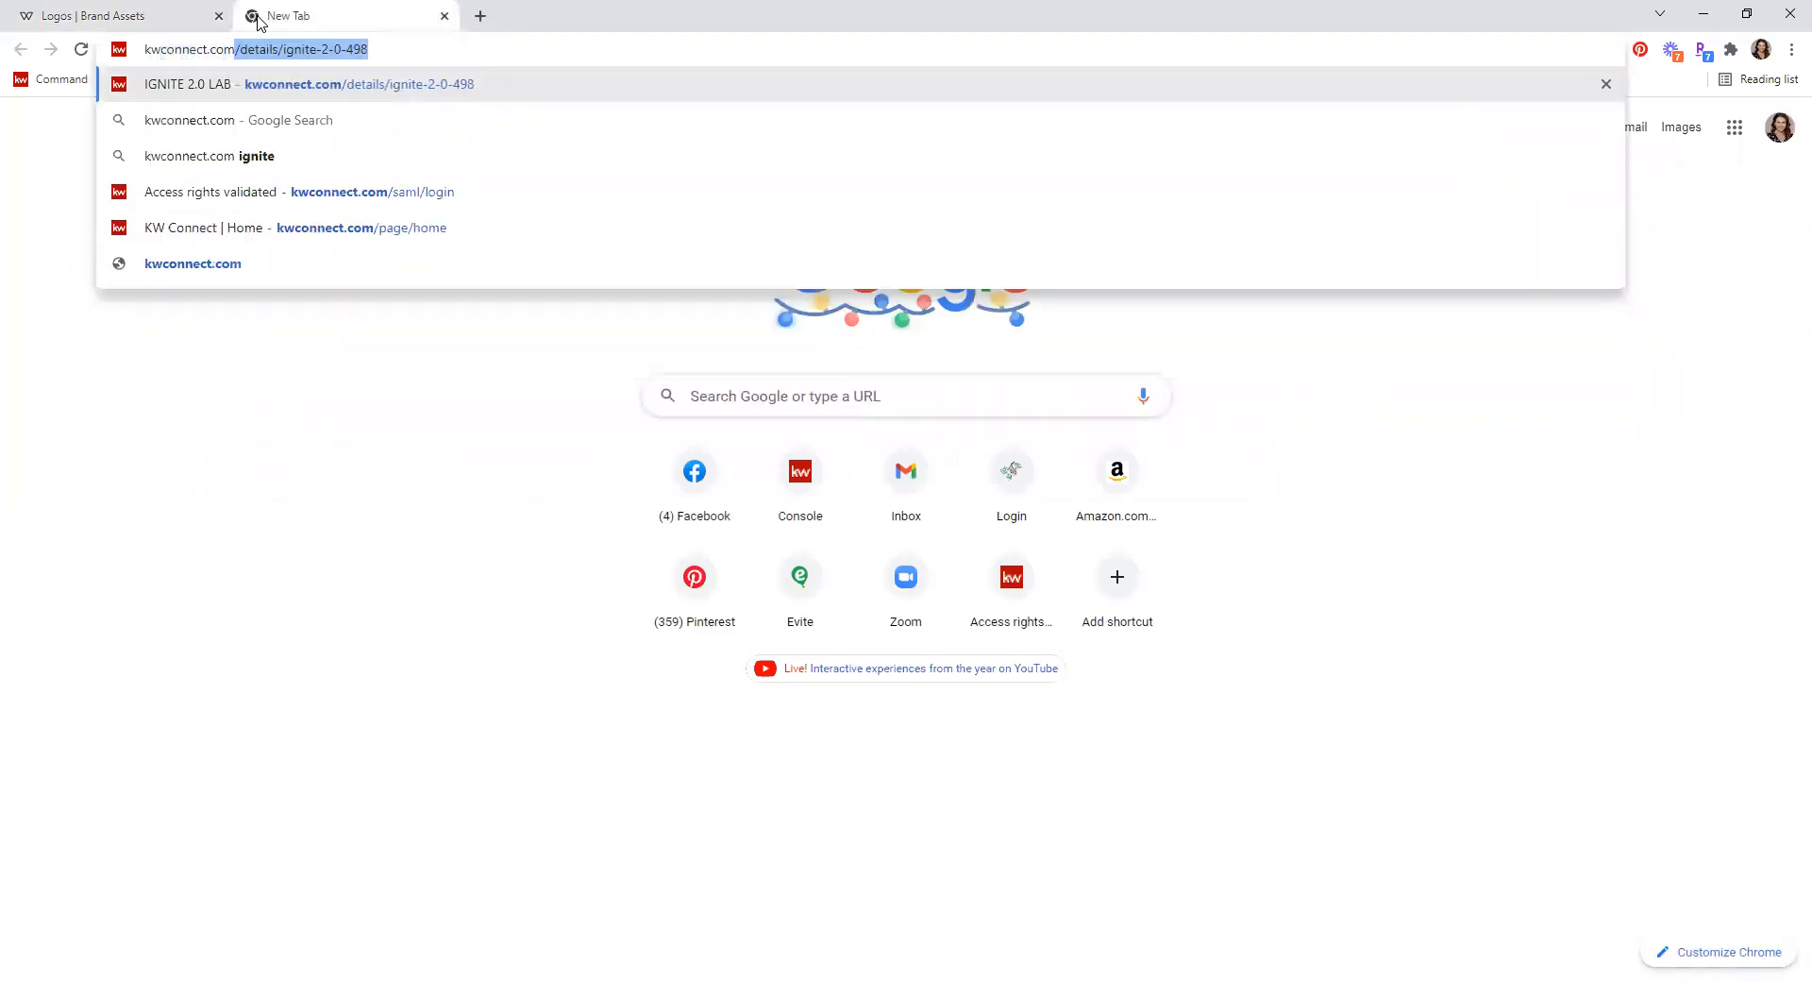
key("Delete")
key("Return")
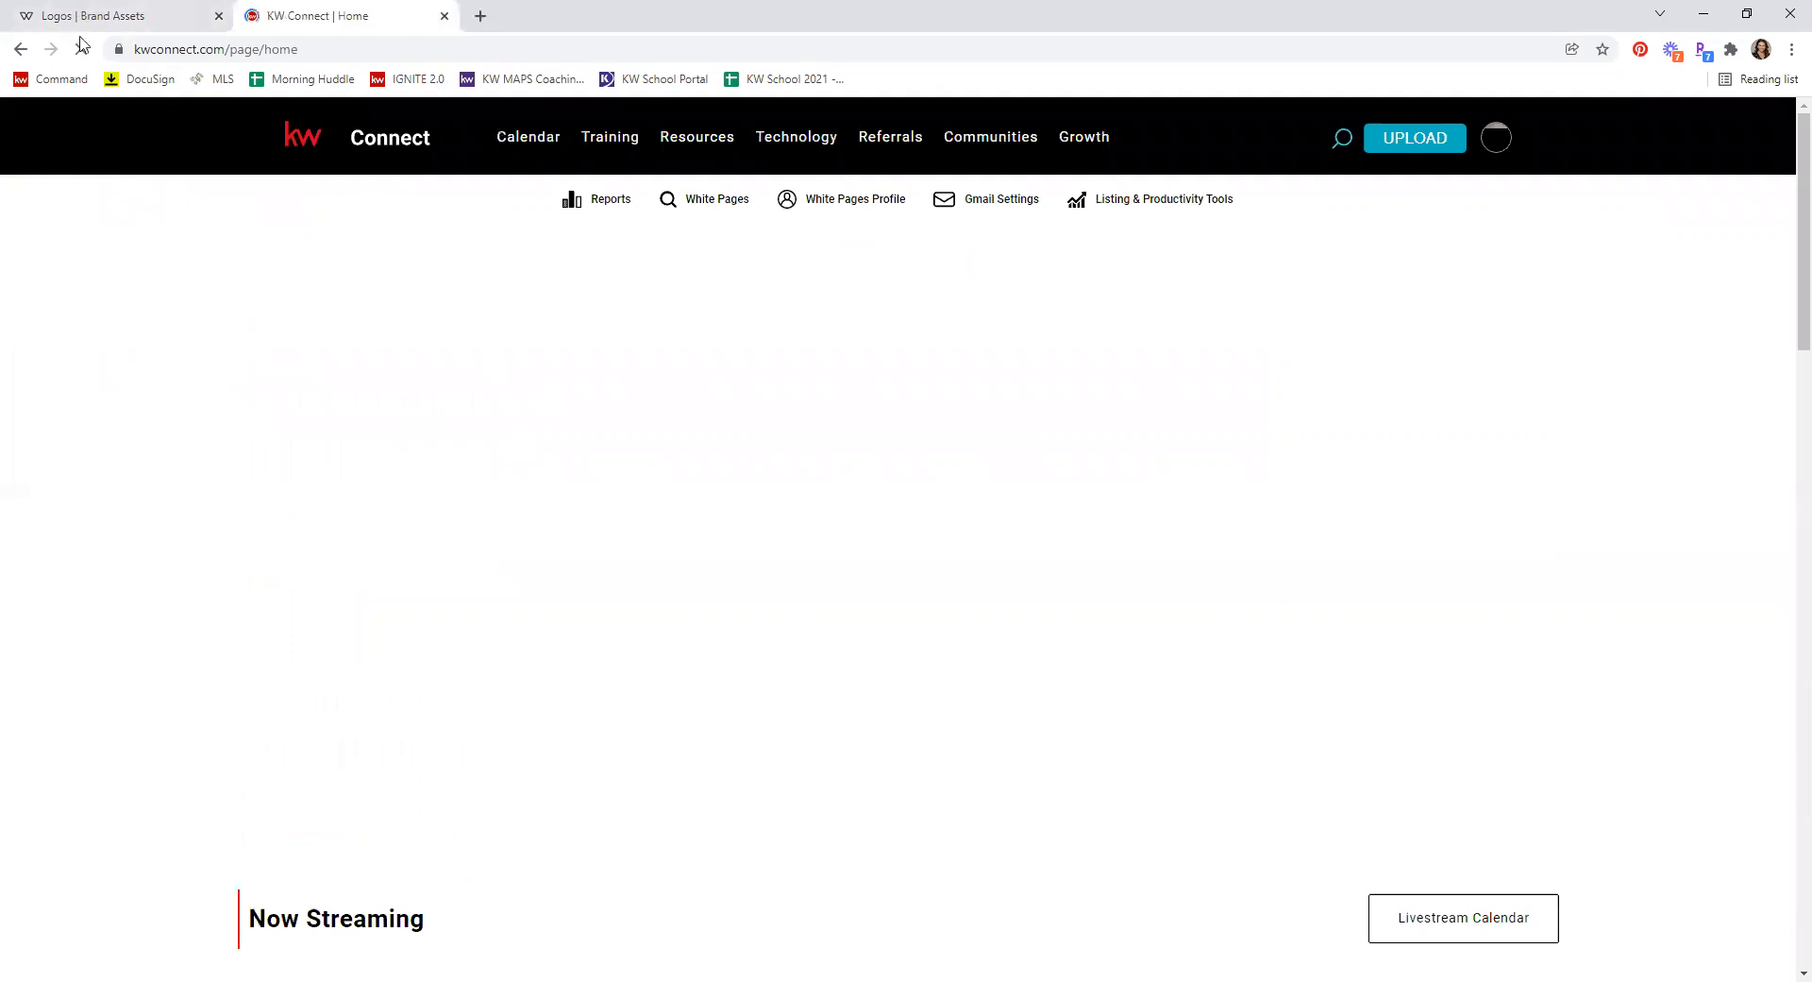
key("ctrl+1")
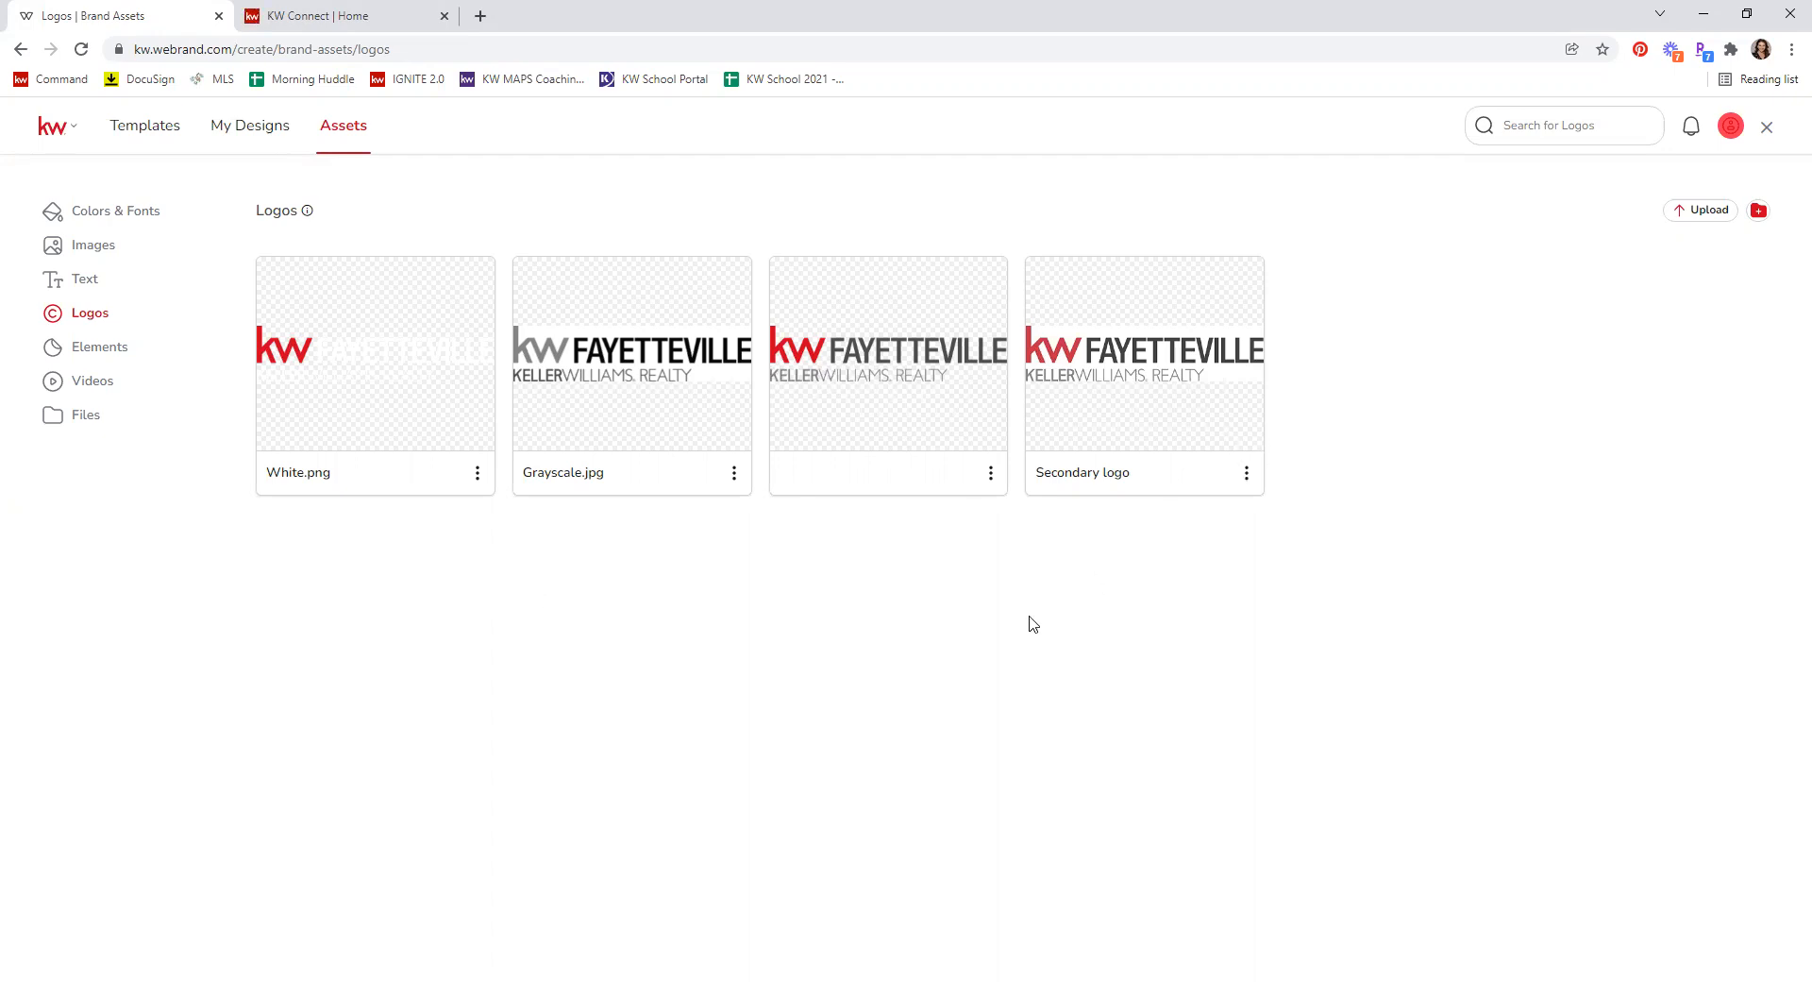
Step: Open the Logos and Branding page from the Marketing resources on KW Connect
left_click(351, 15)
mouse_move(733, 140)
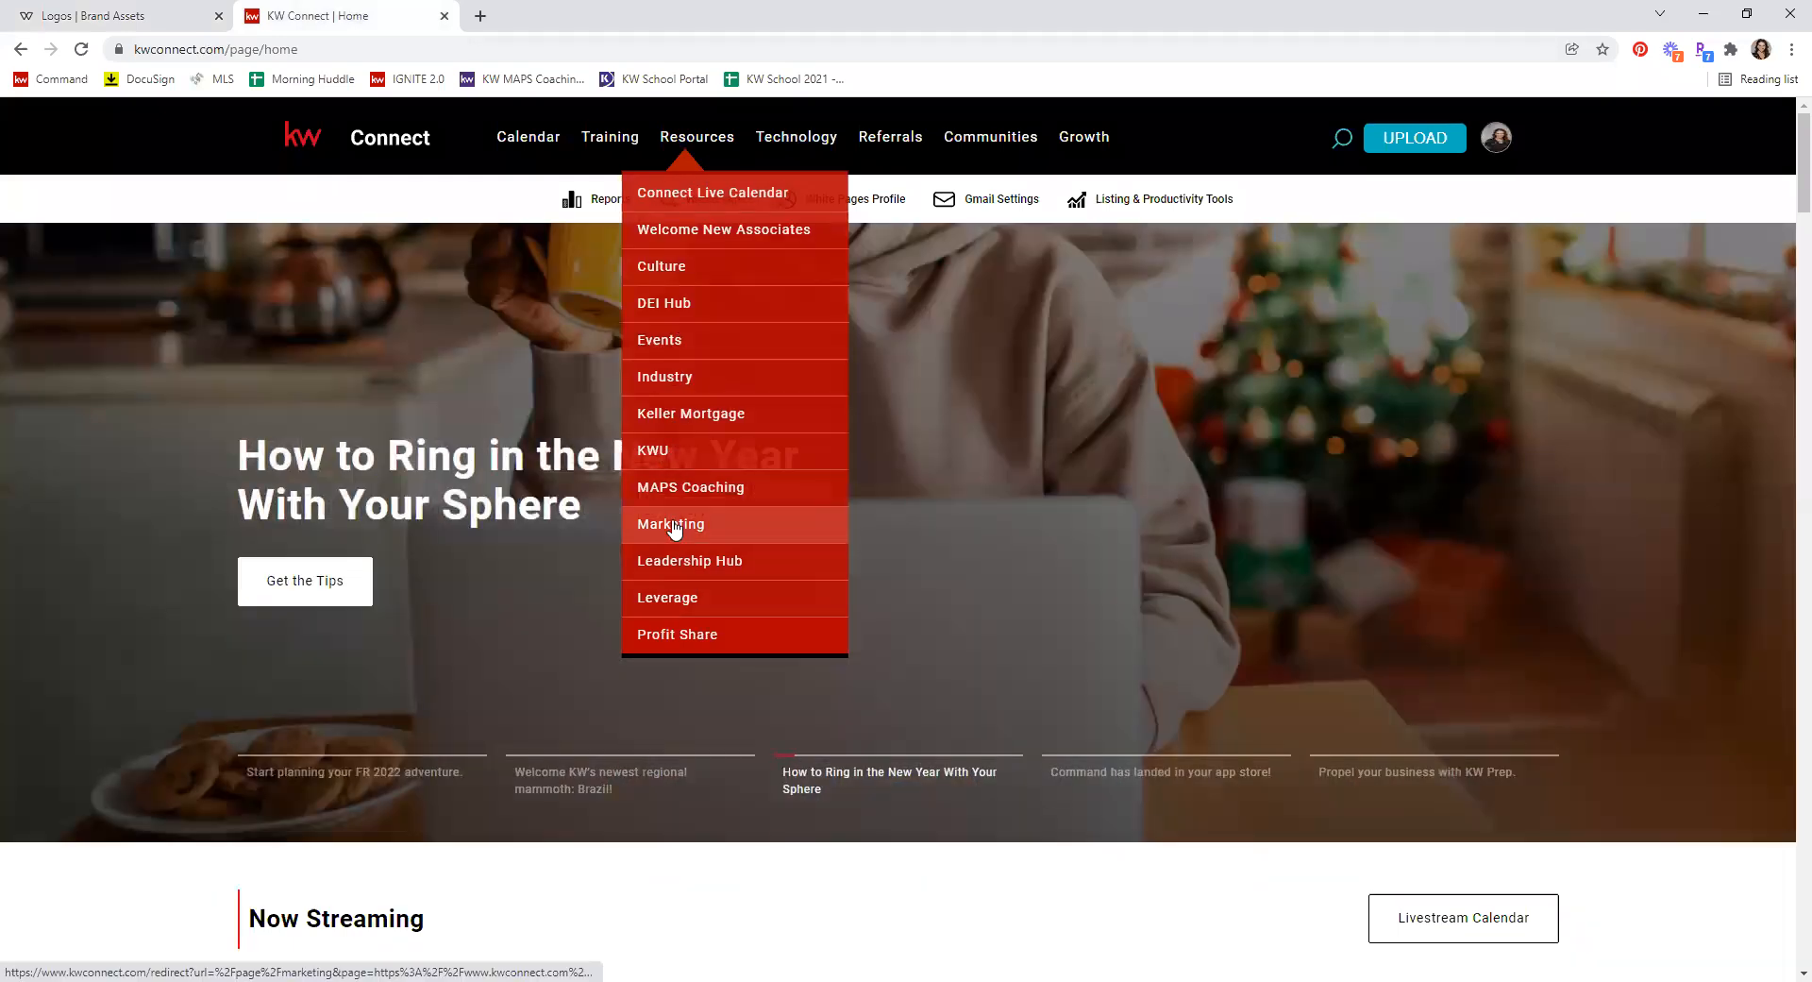
left_click(674, 525)
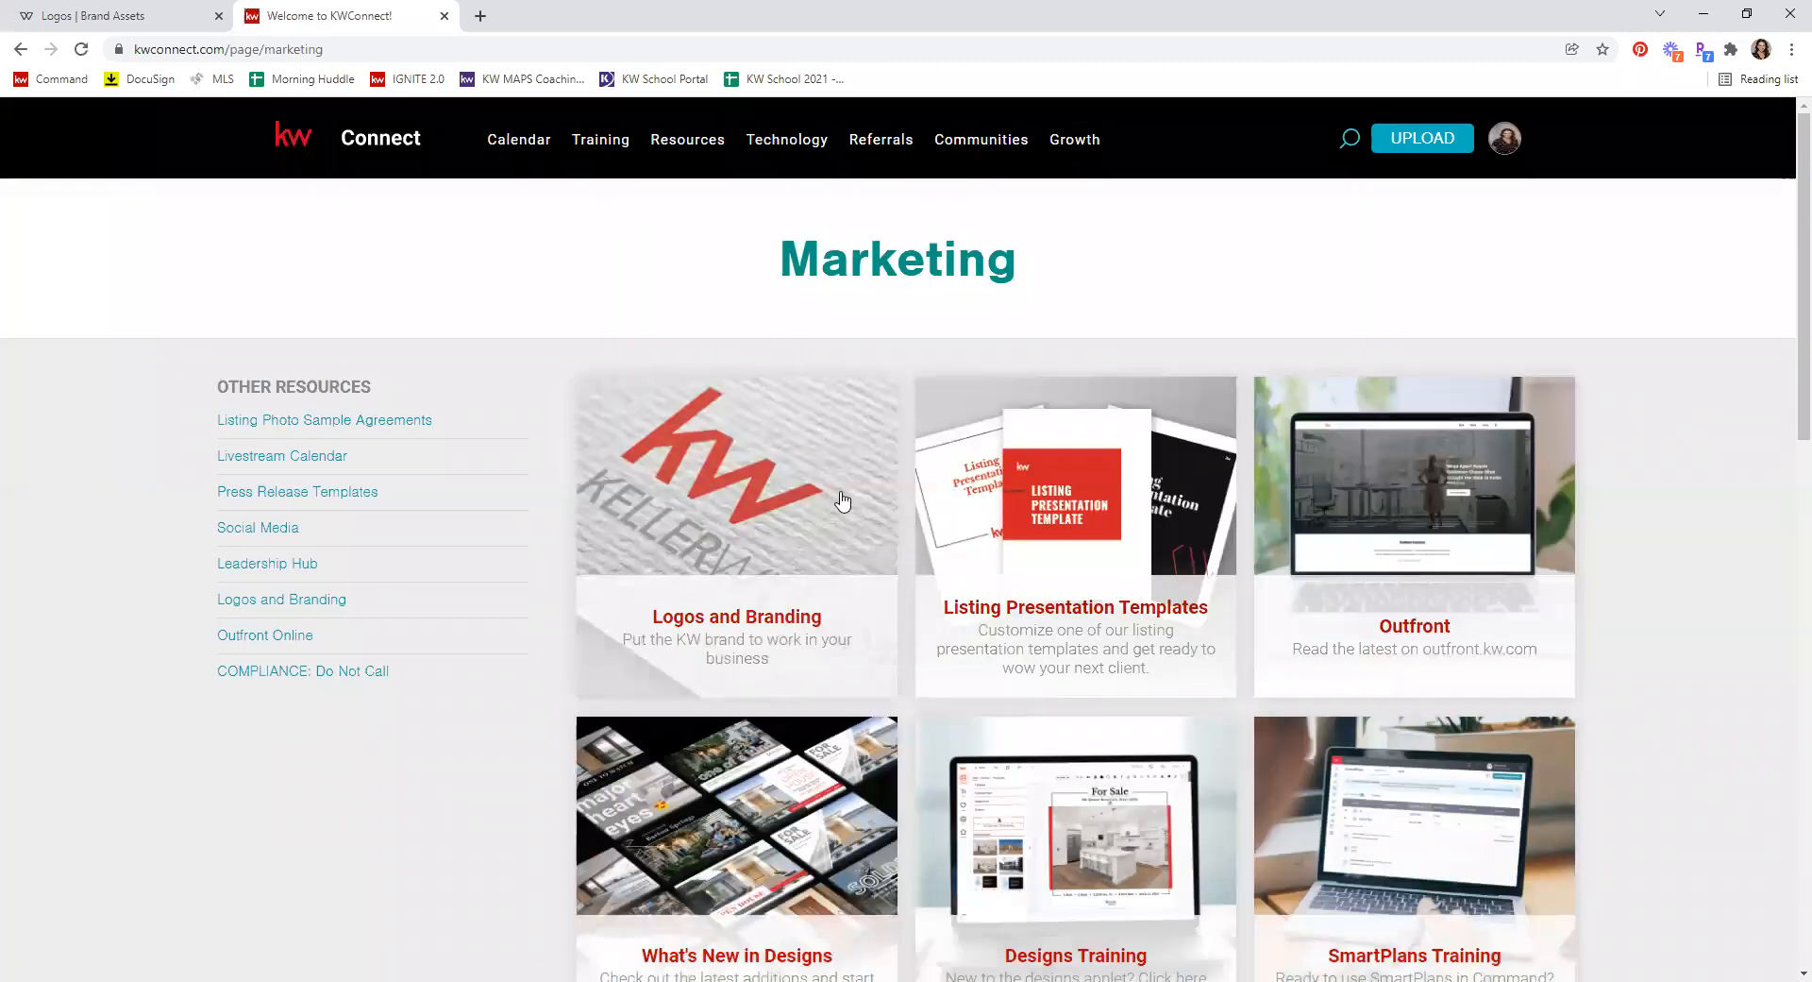
left_click(743, 549)
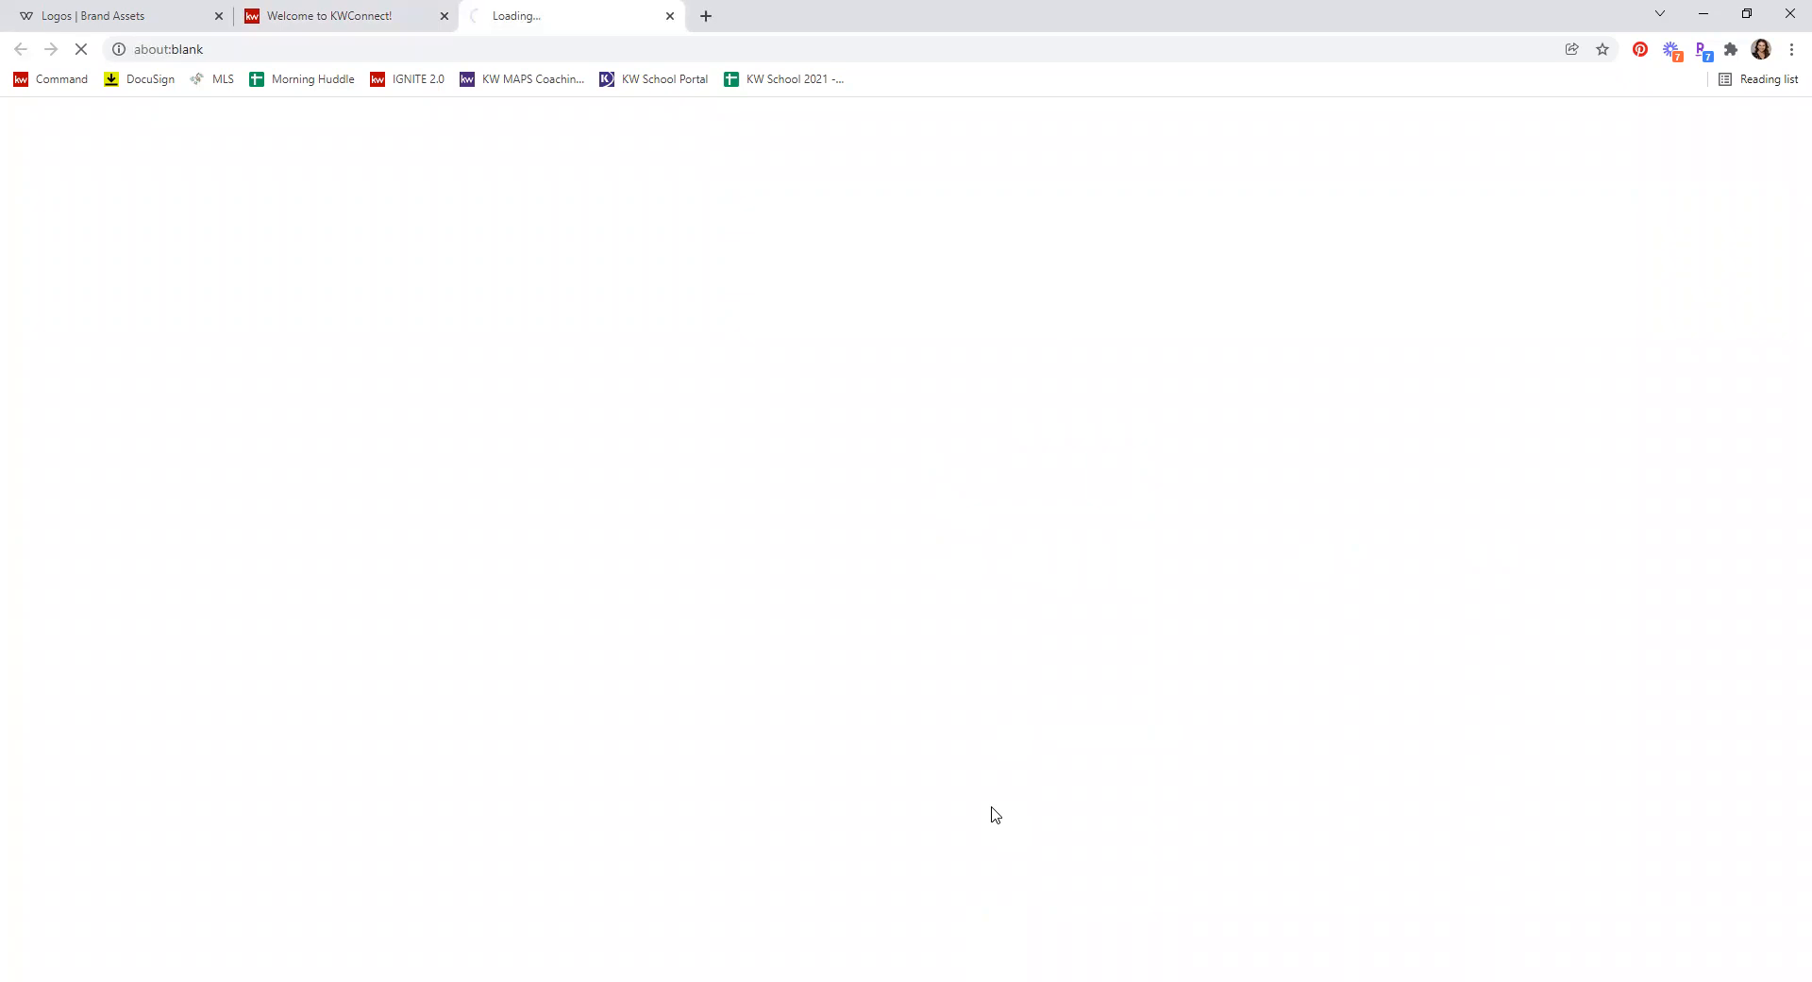
Step: Search the market center logos by number 485 and by the name "fayette"
scroll(1369, 659, "down", 4)
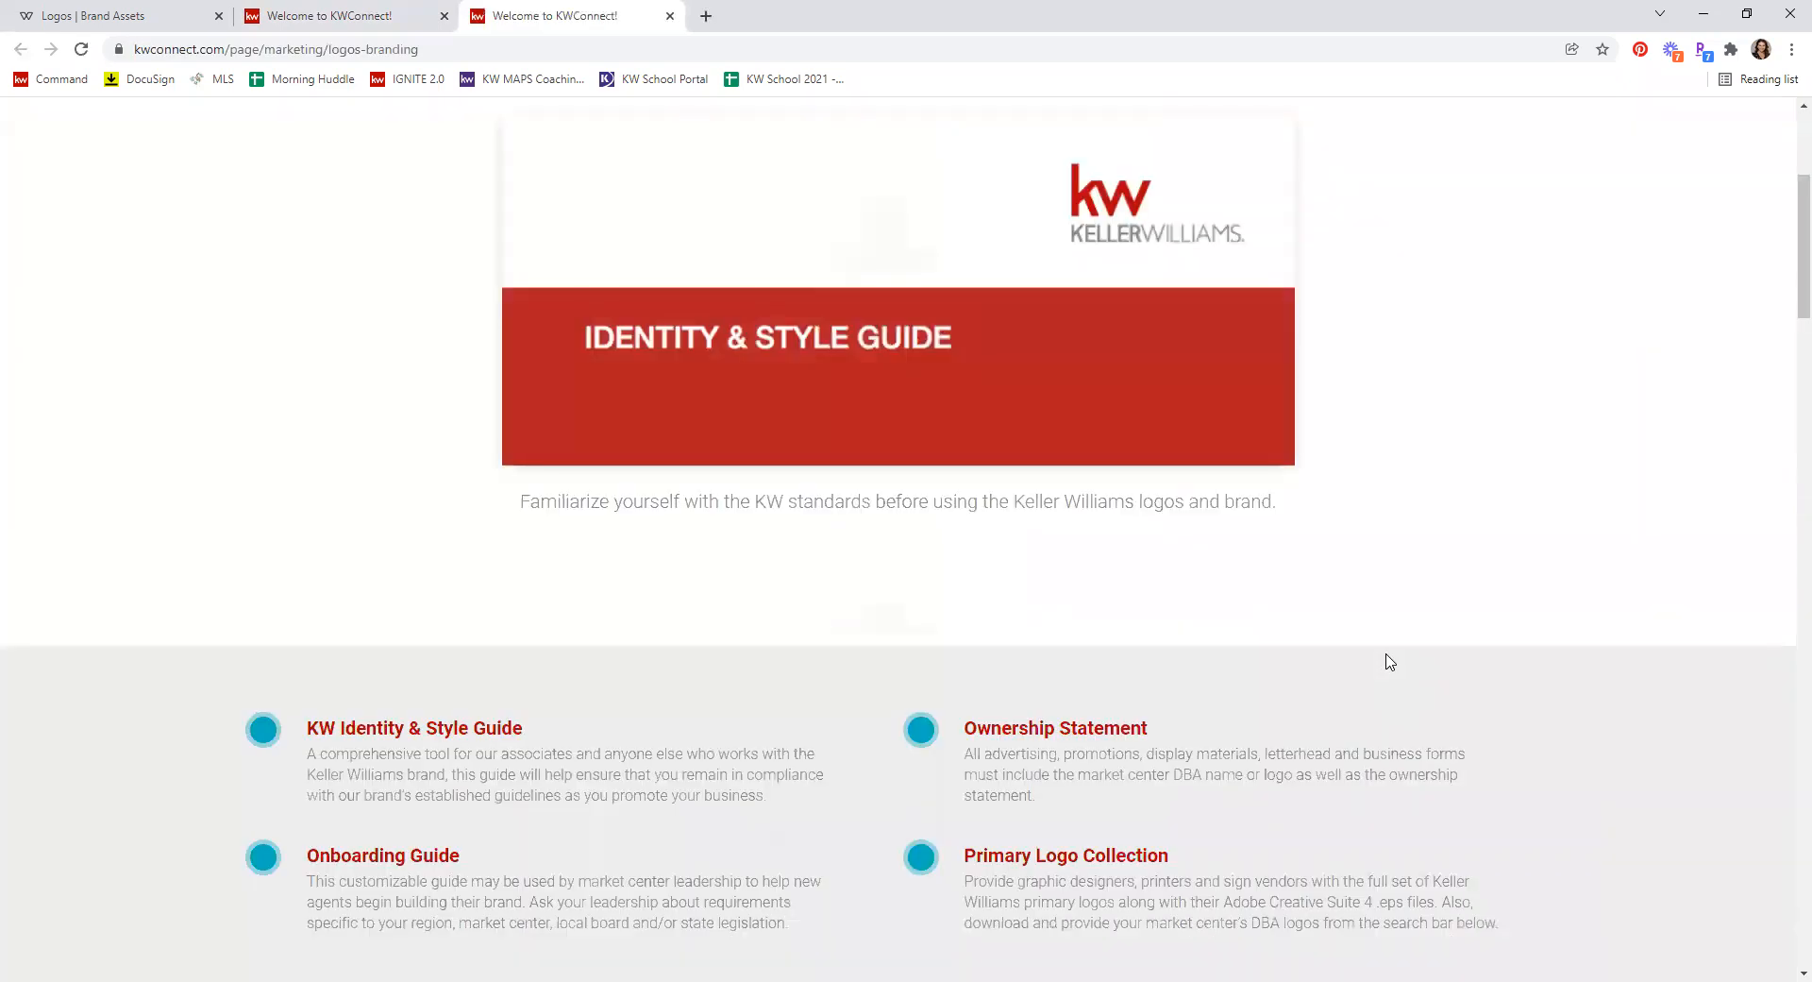
scroll(1389, 661, "down", 10)
scroll(1318, 577, "down", 2)
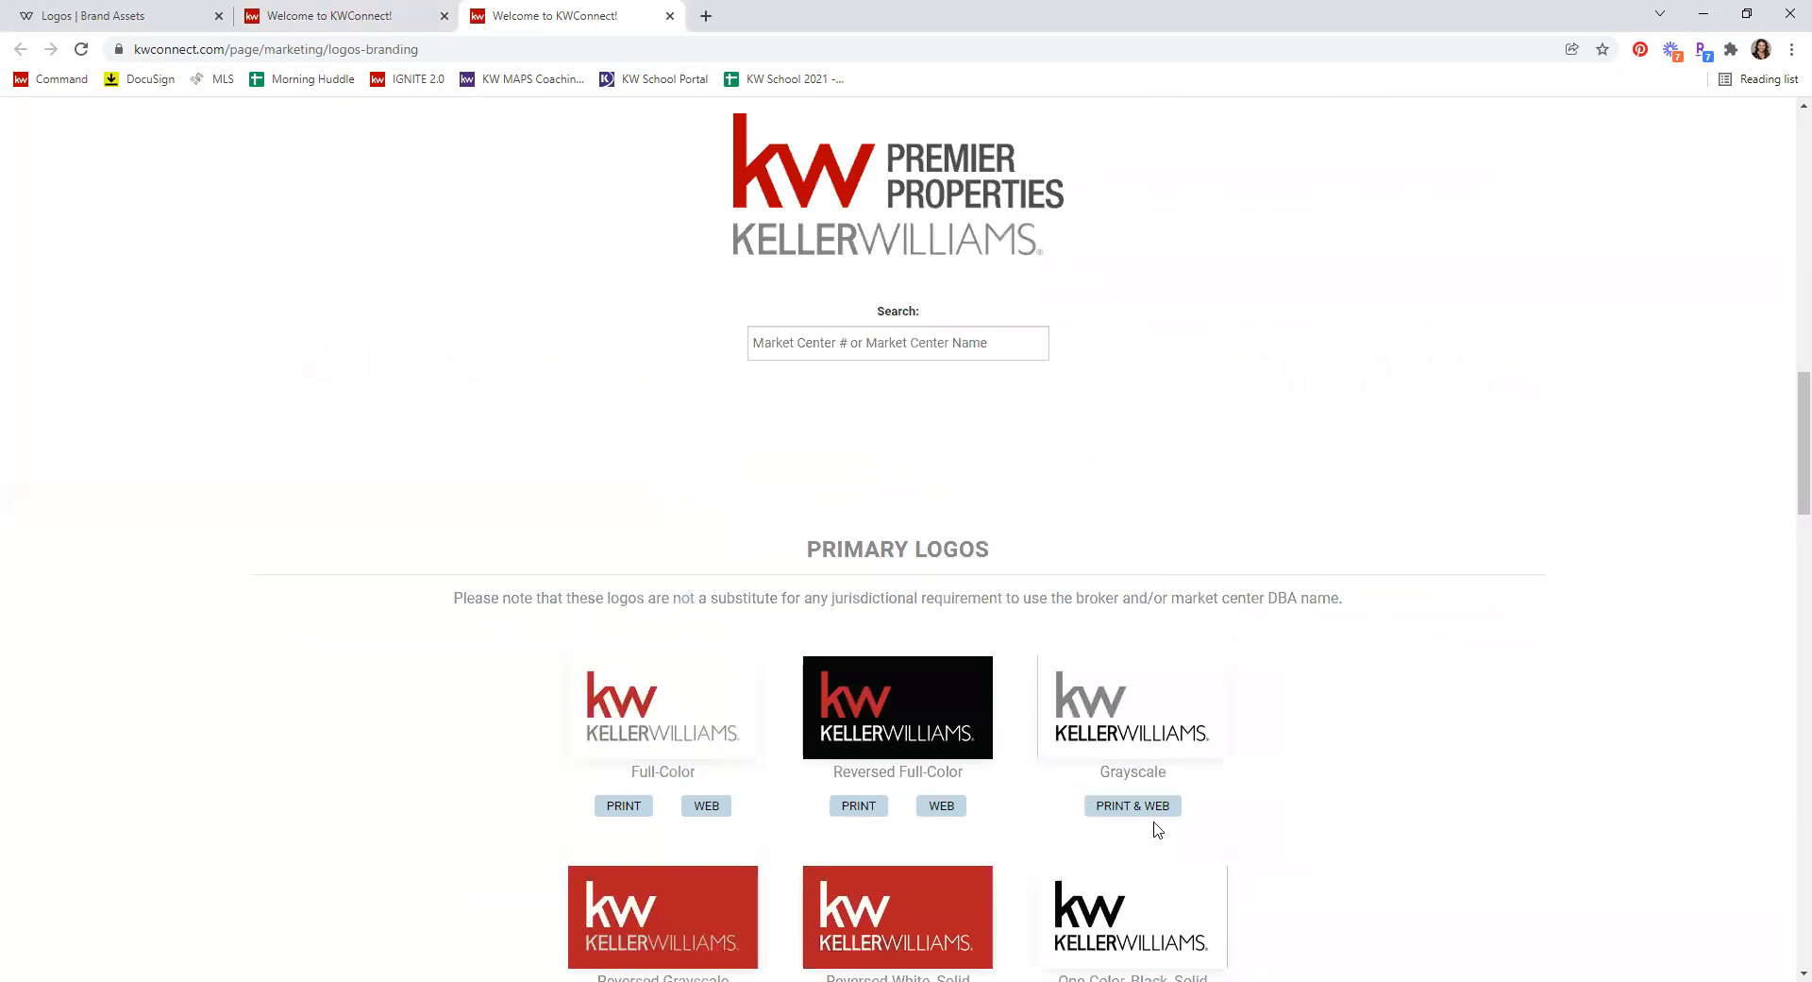
scroll(996, 412, "up", 1)
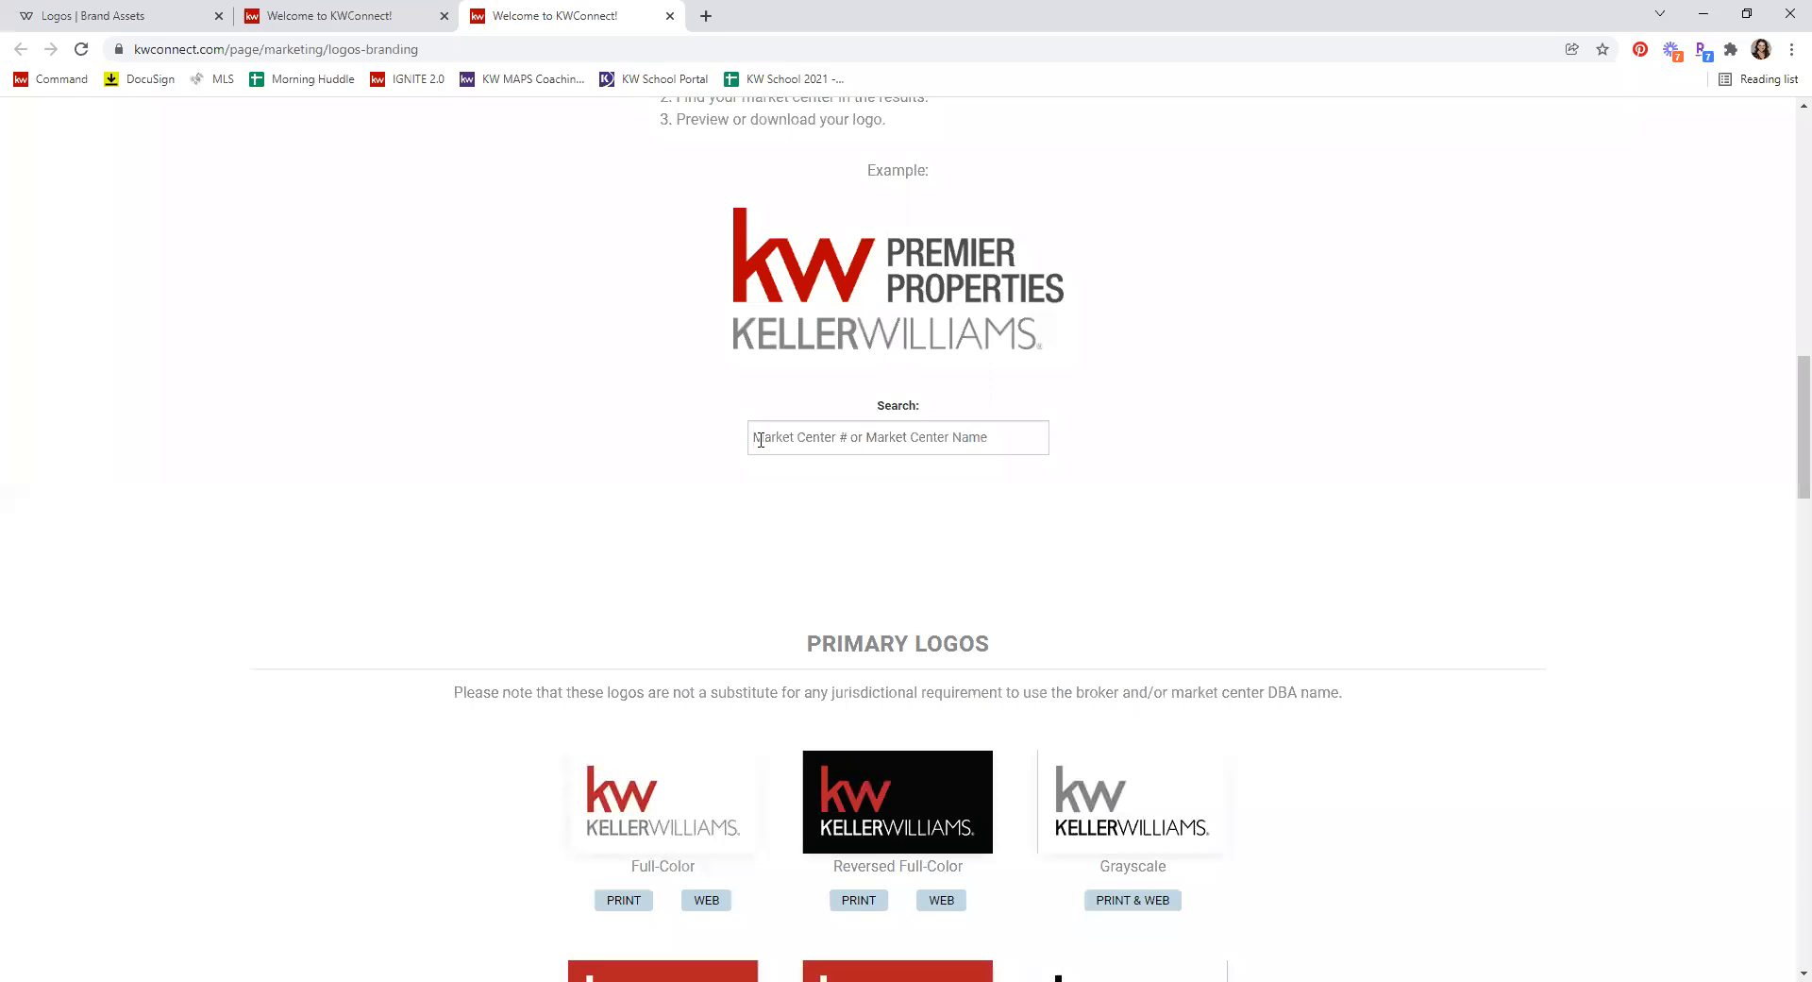
left_click(761, 439)
type("485")
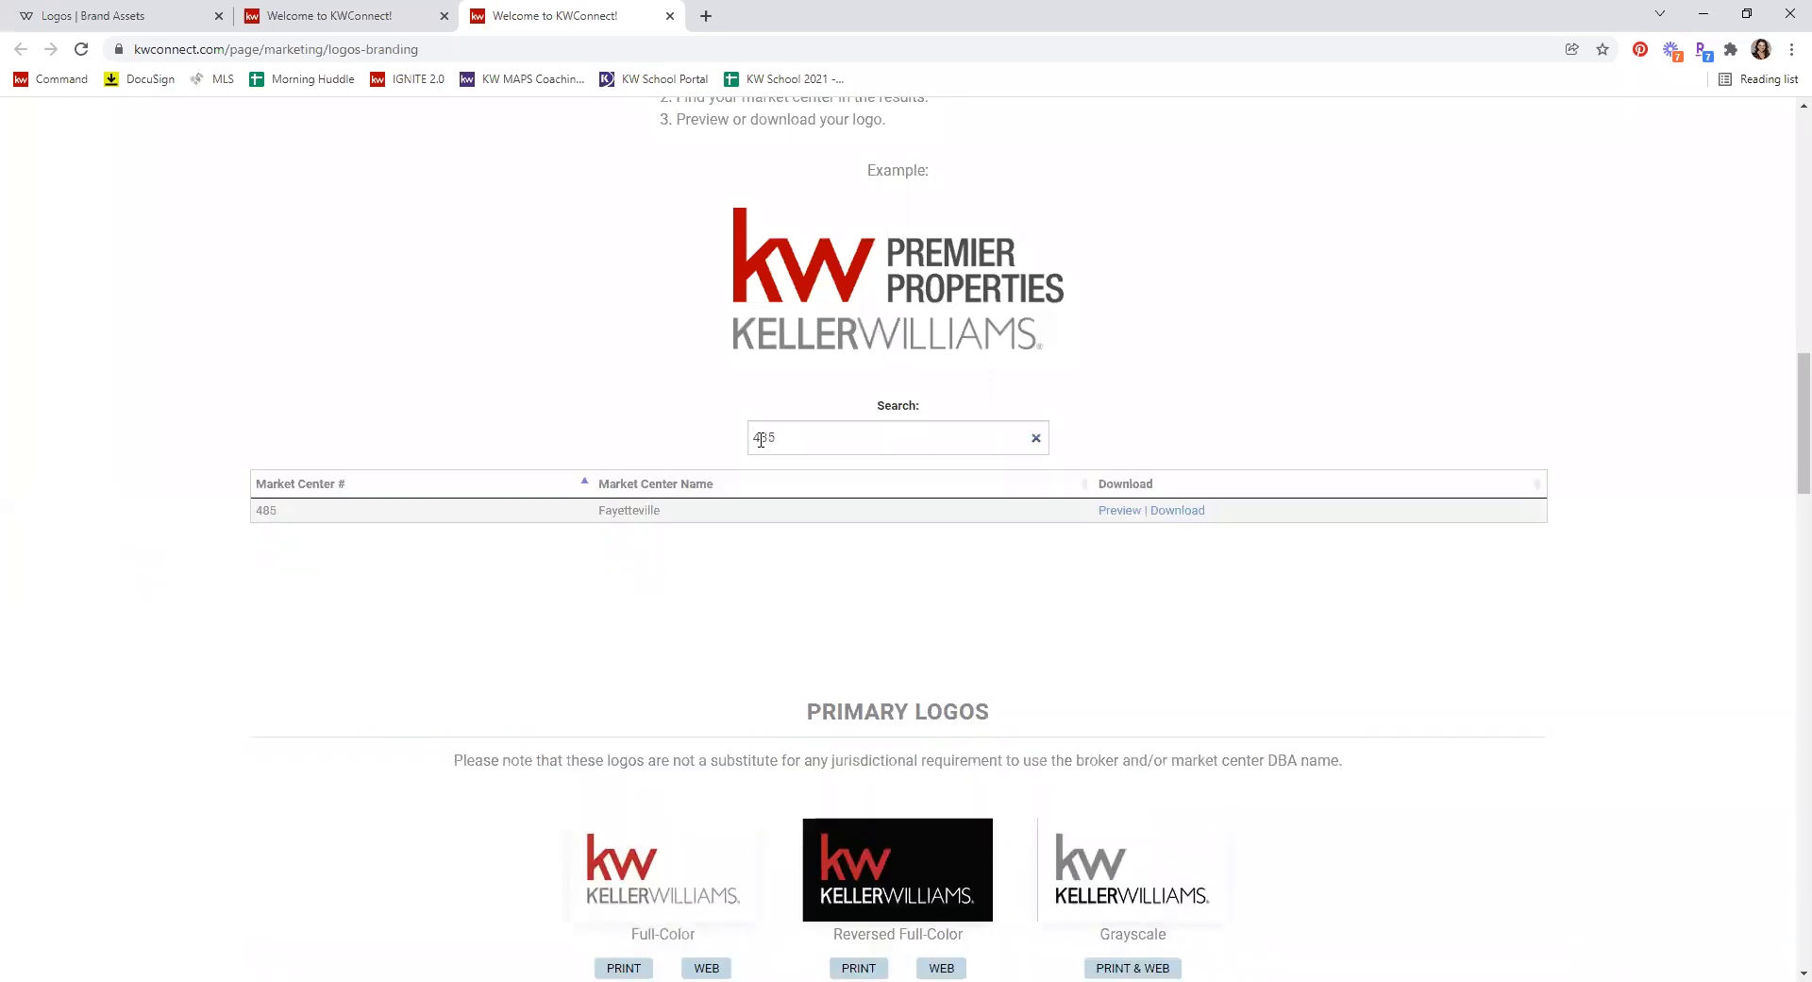
double_click(753, 437)
type("fayette")
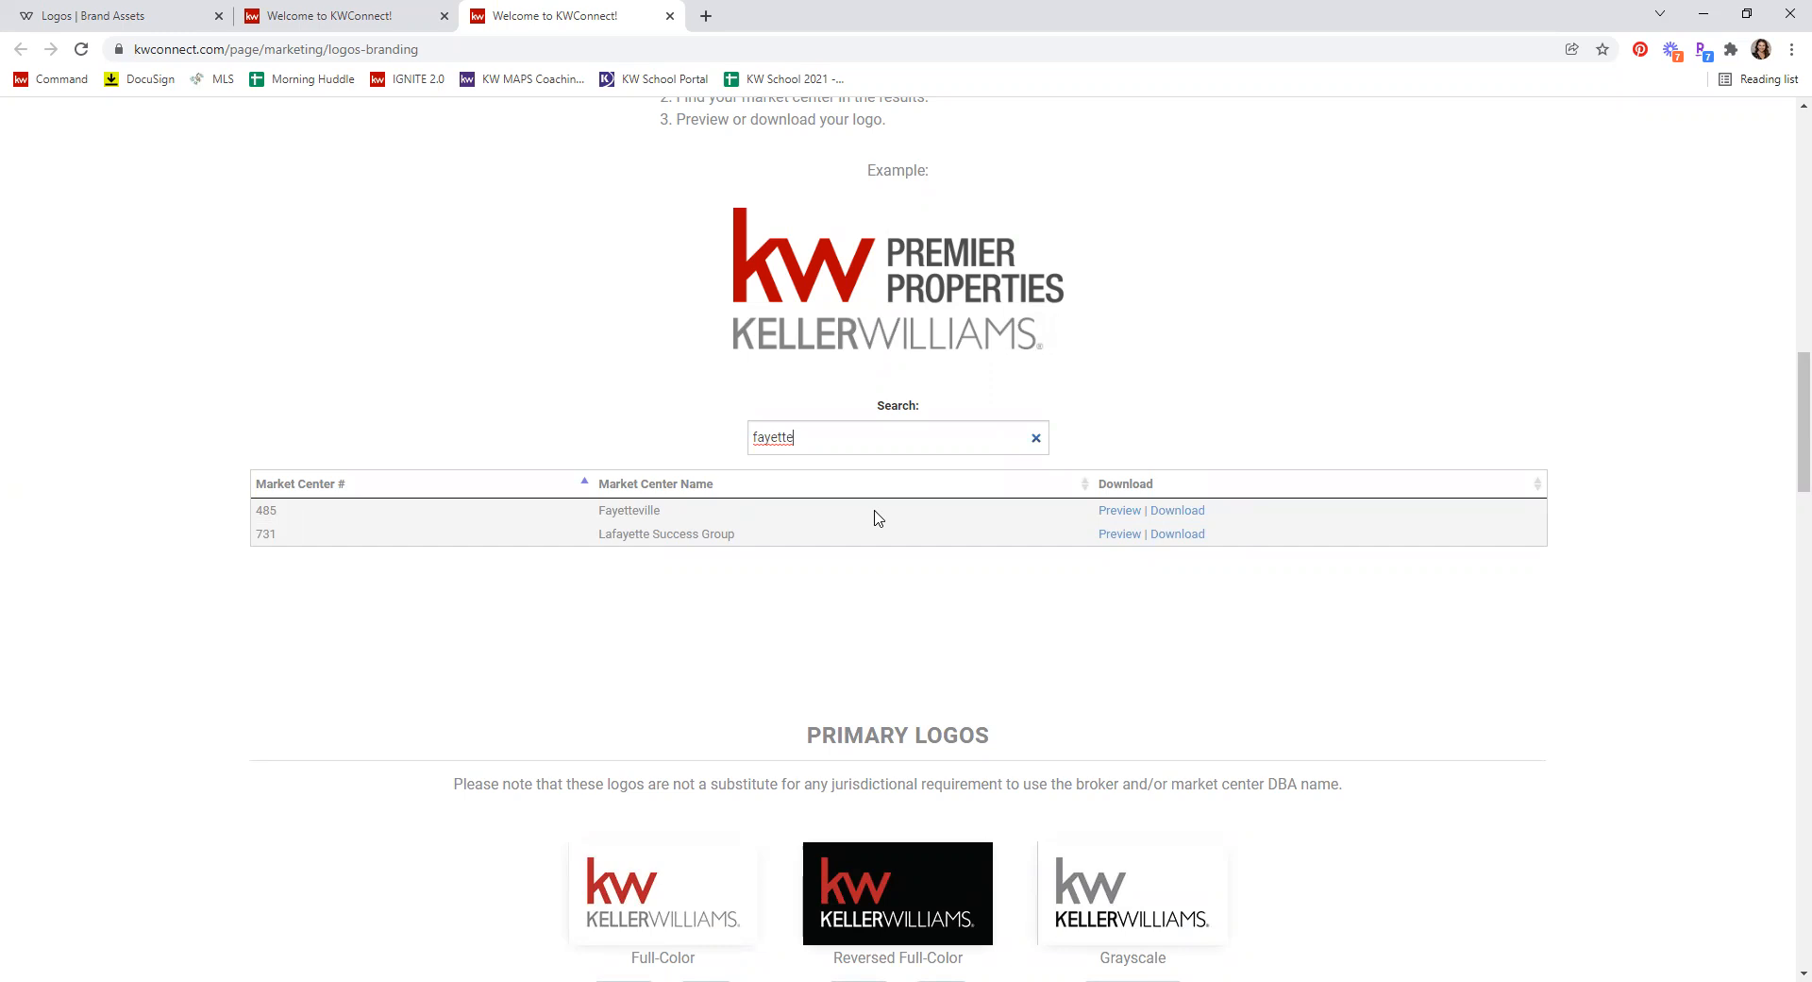
Step: Preview the Fayetteville market center's logos, close the surplus browser tab, and download the logo files
left_click(1118, 515)
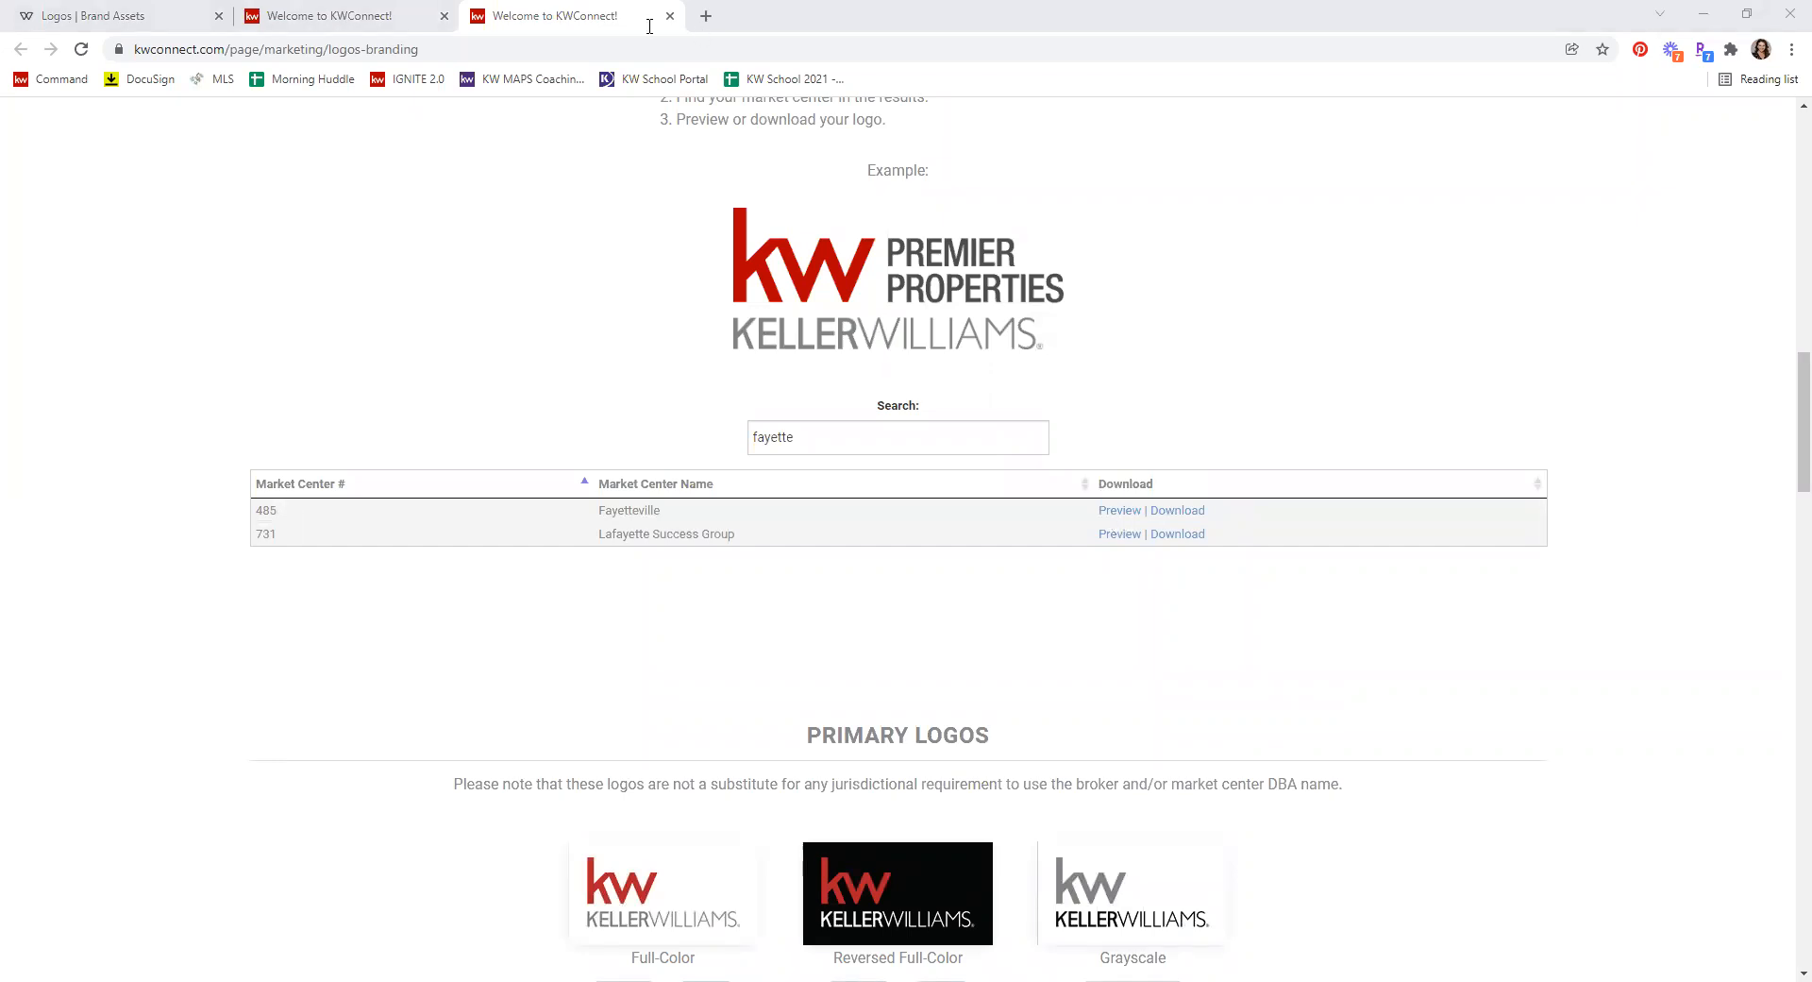
left_click(365, 5)
left_click(180, 6)
left_click(442, 15)
left_click(338, 15)
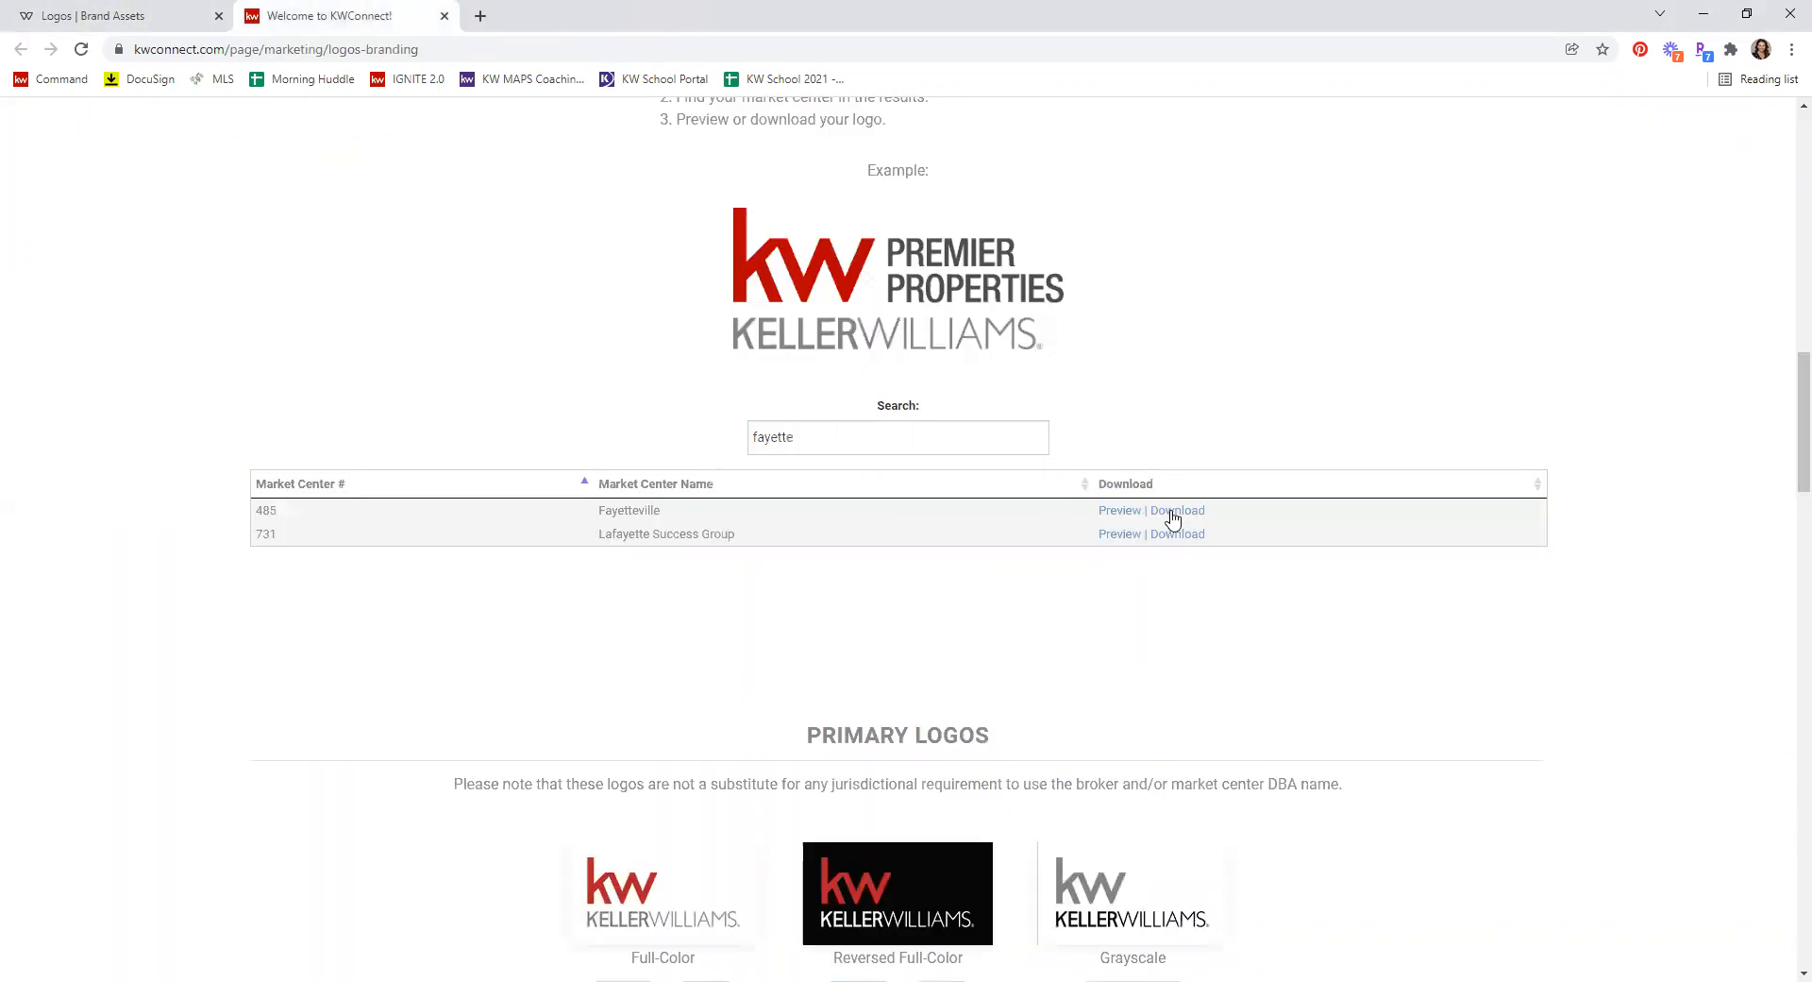
left_click(1170, 512)
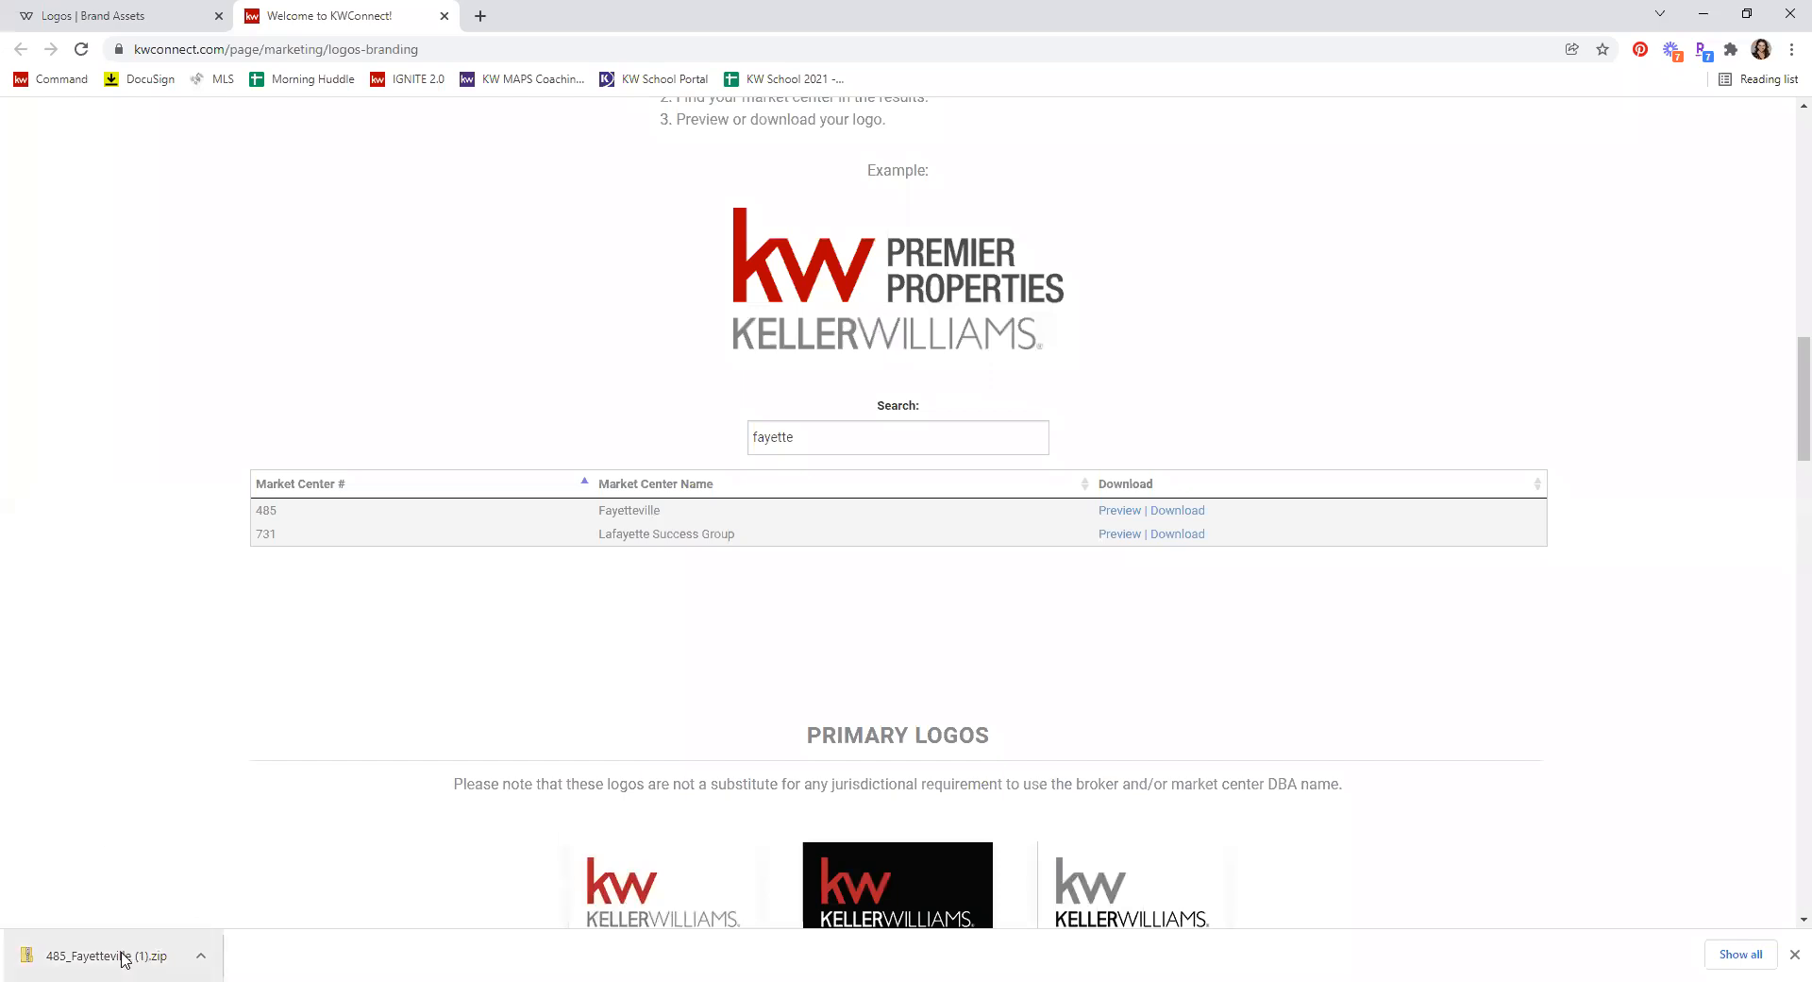
Step: Return to the design templates, open the December holiday set and filter it by Social - Square and by Social - Wide
left_click(57, 13)
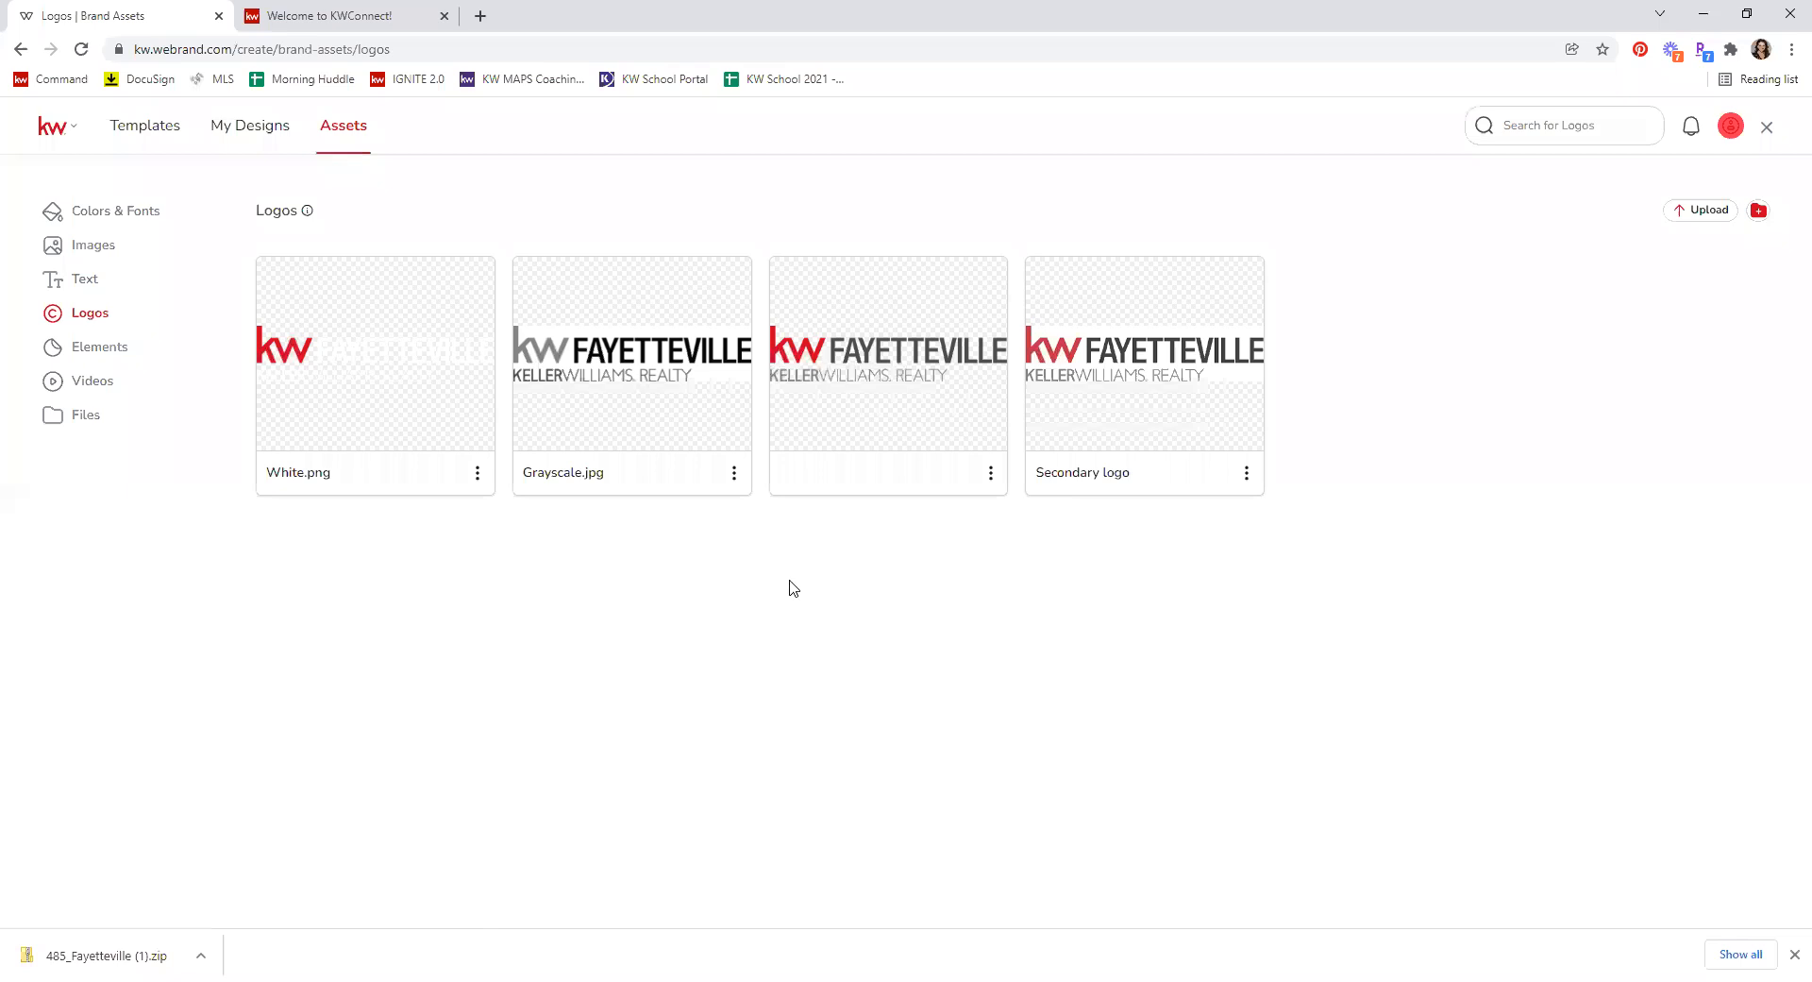
left_click(142, 129)
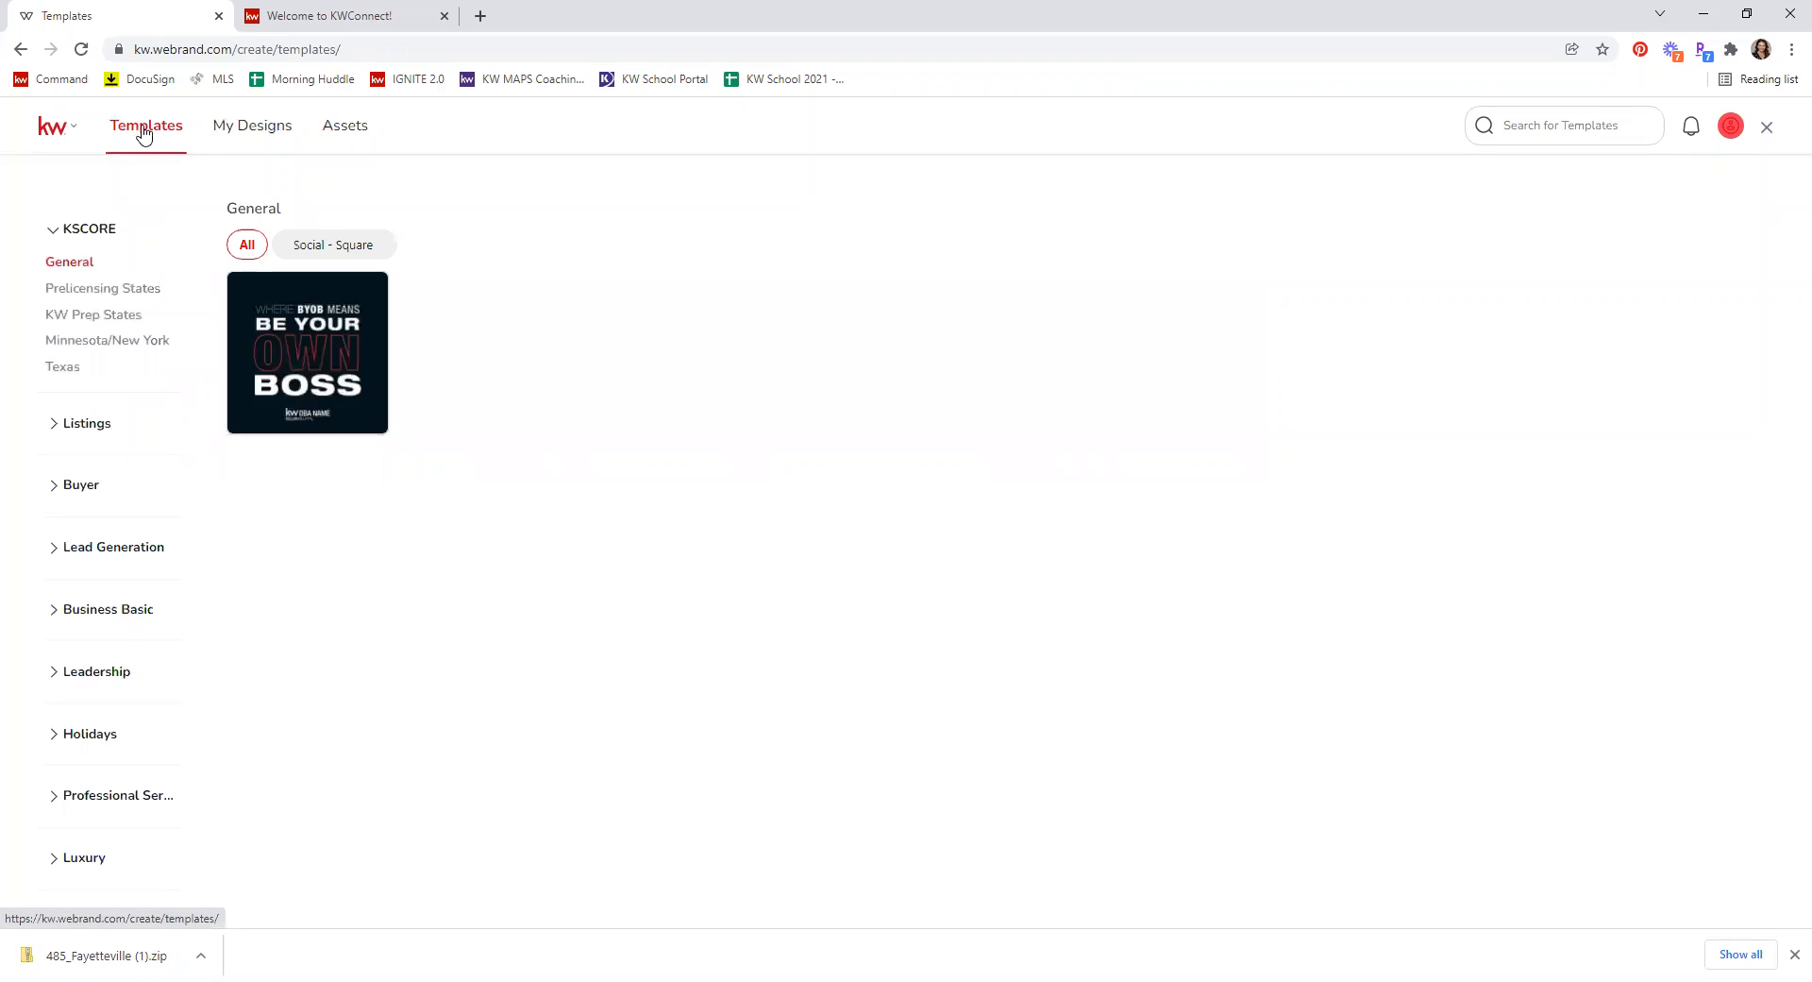
scroll(102, 636, "down", 1)
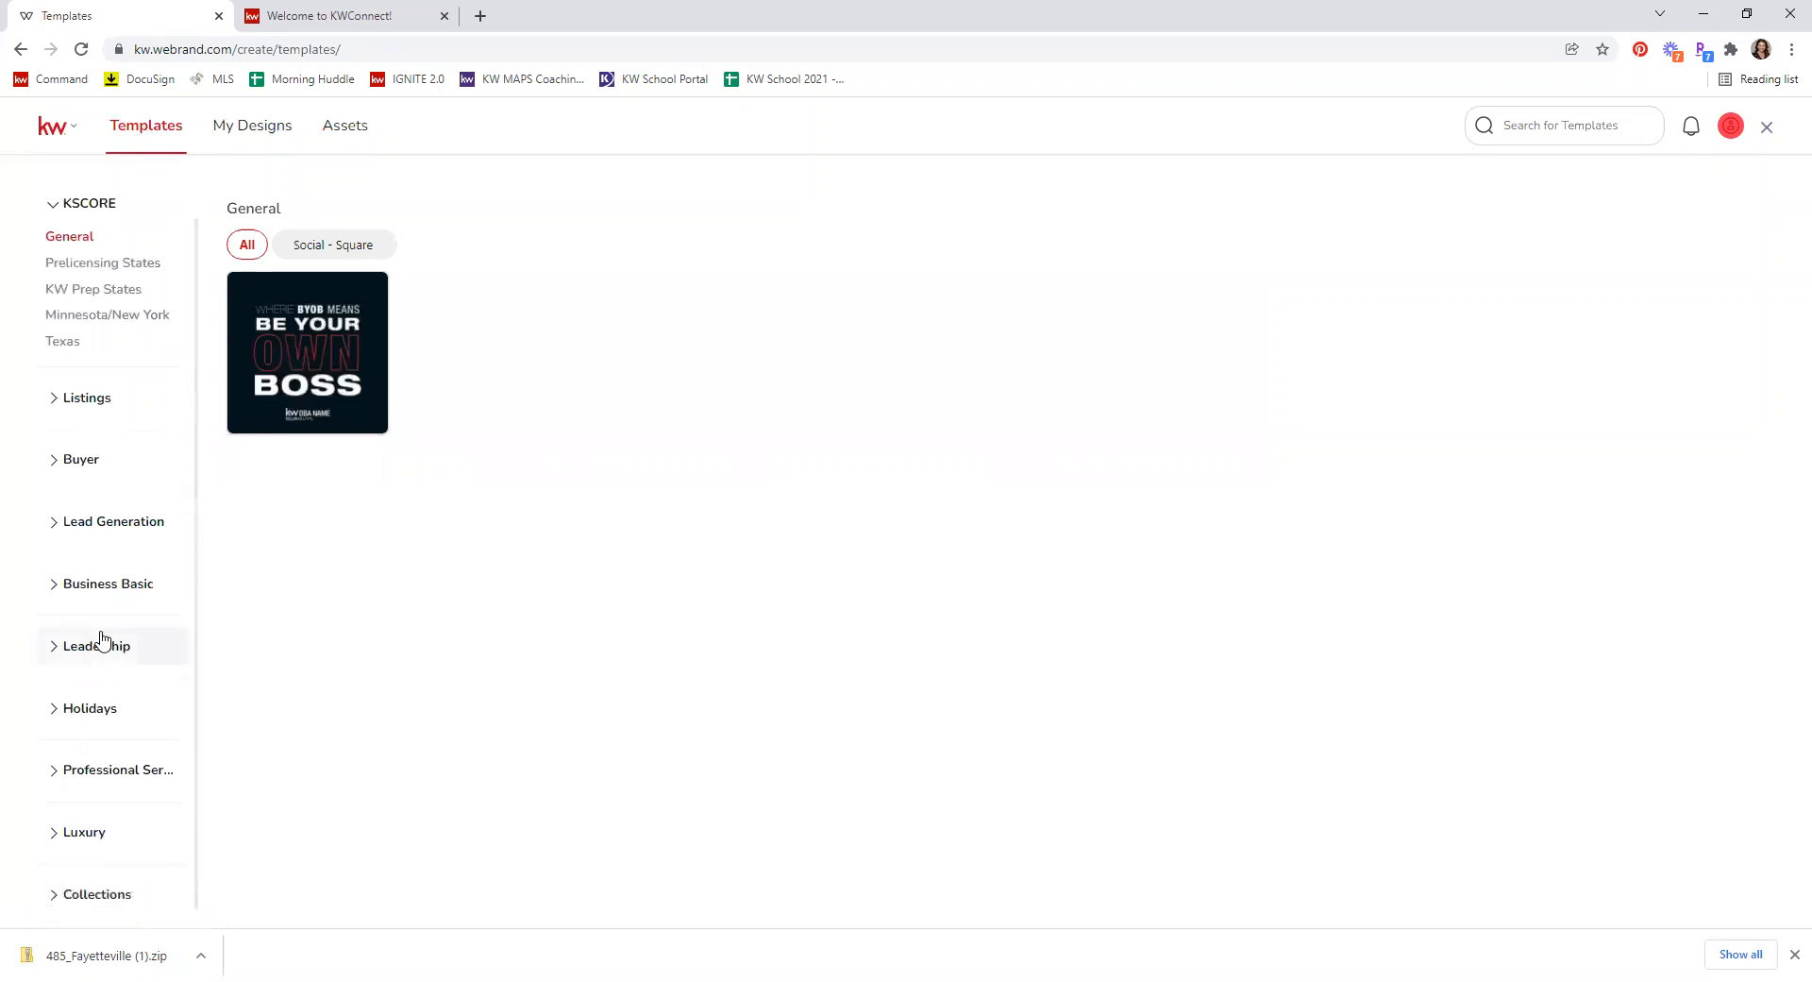
left_click(67, 703)
scroll(71, 698, "down", 3)
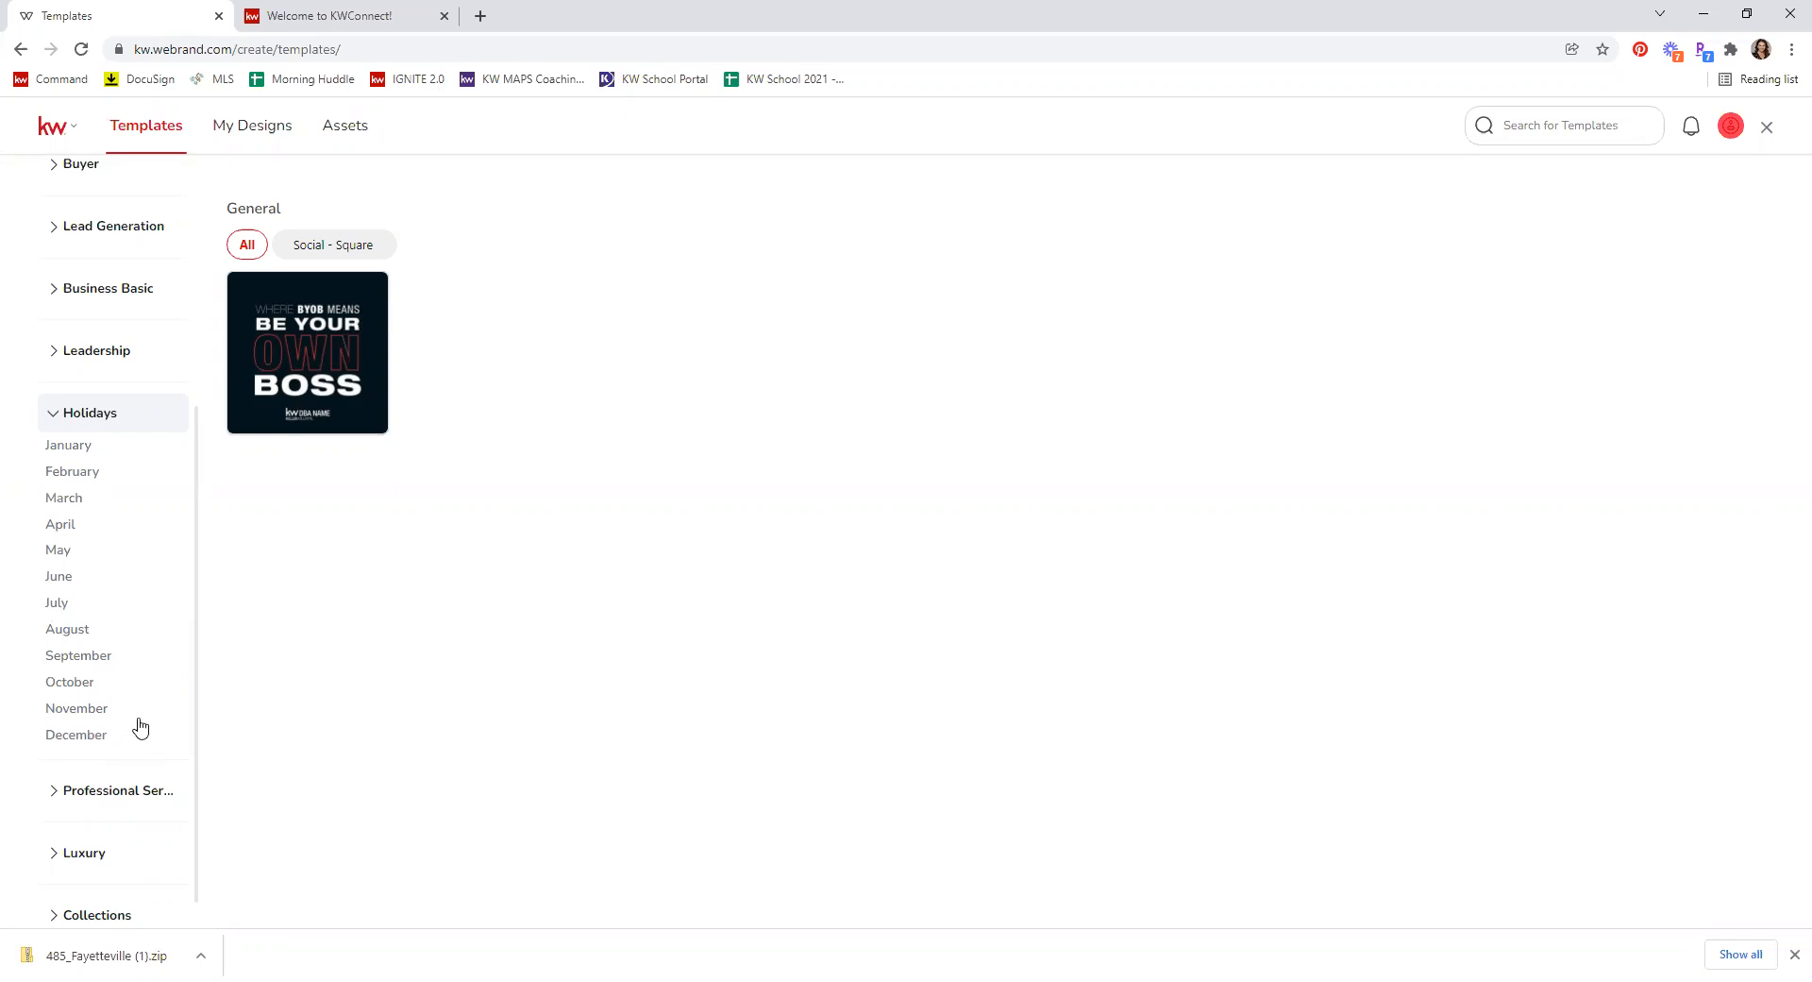
left_click(73, 745)
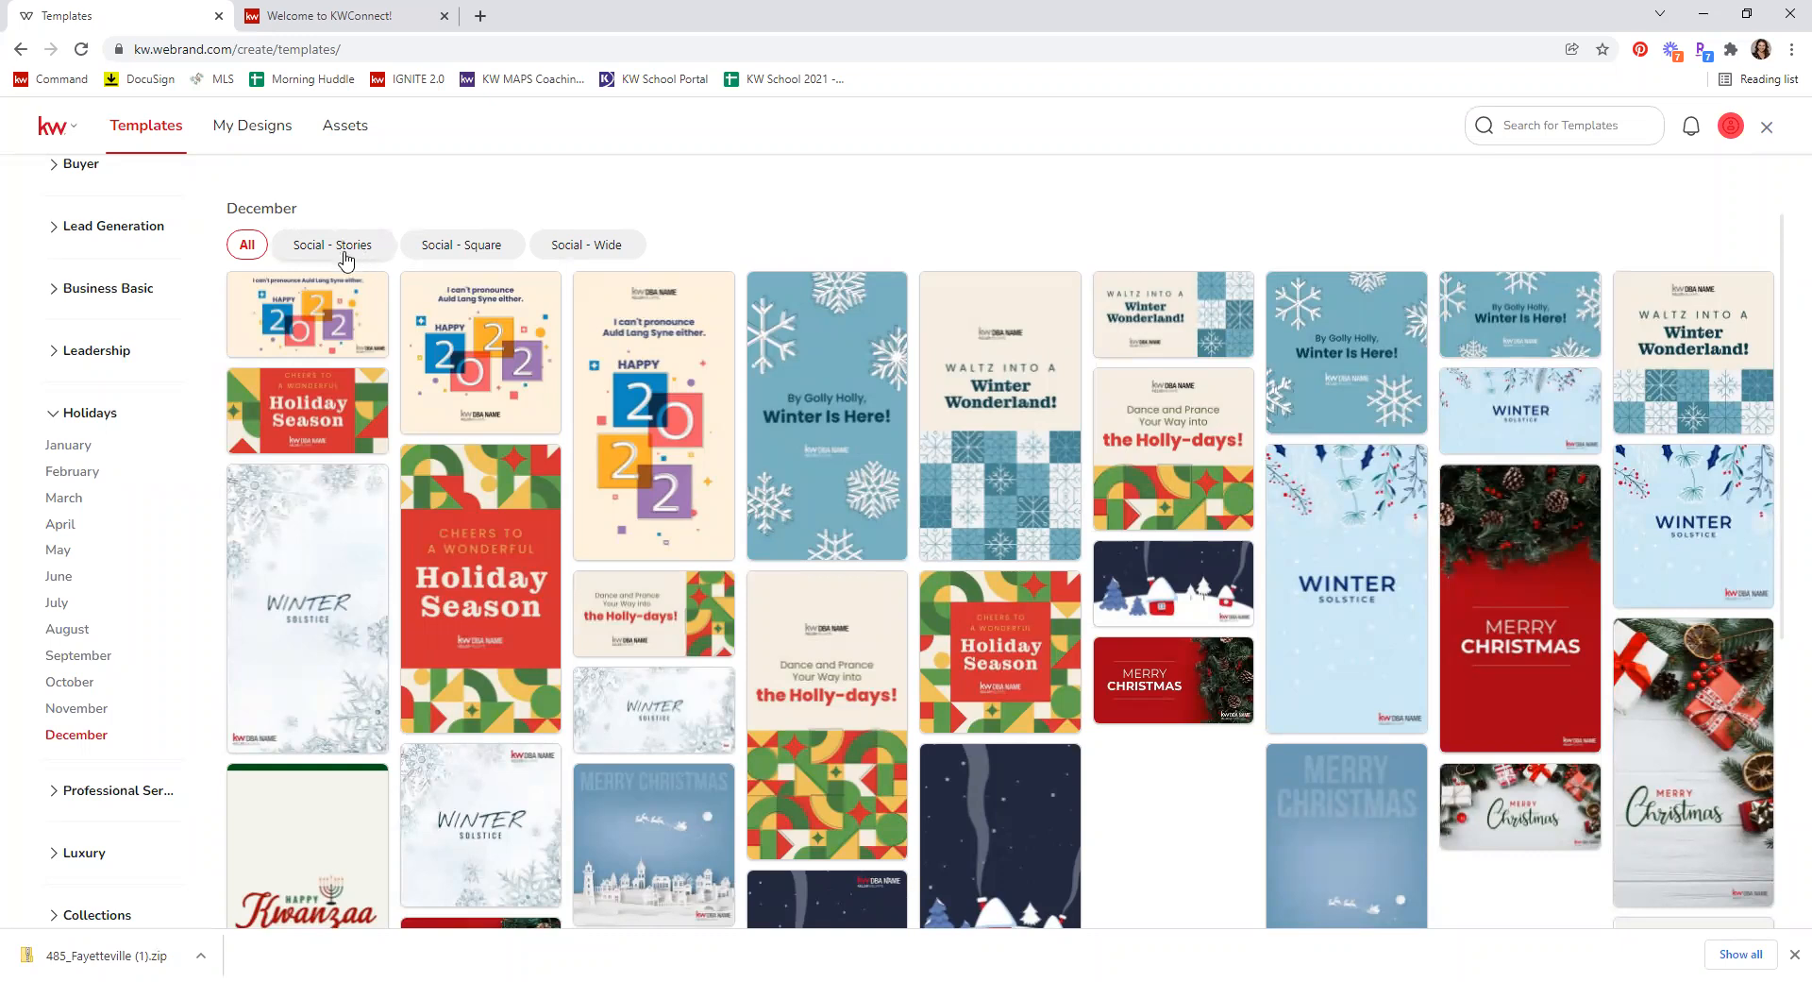
left_click(485, 250)
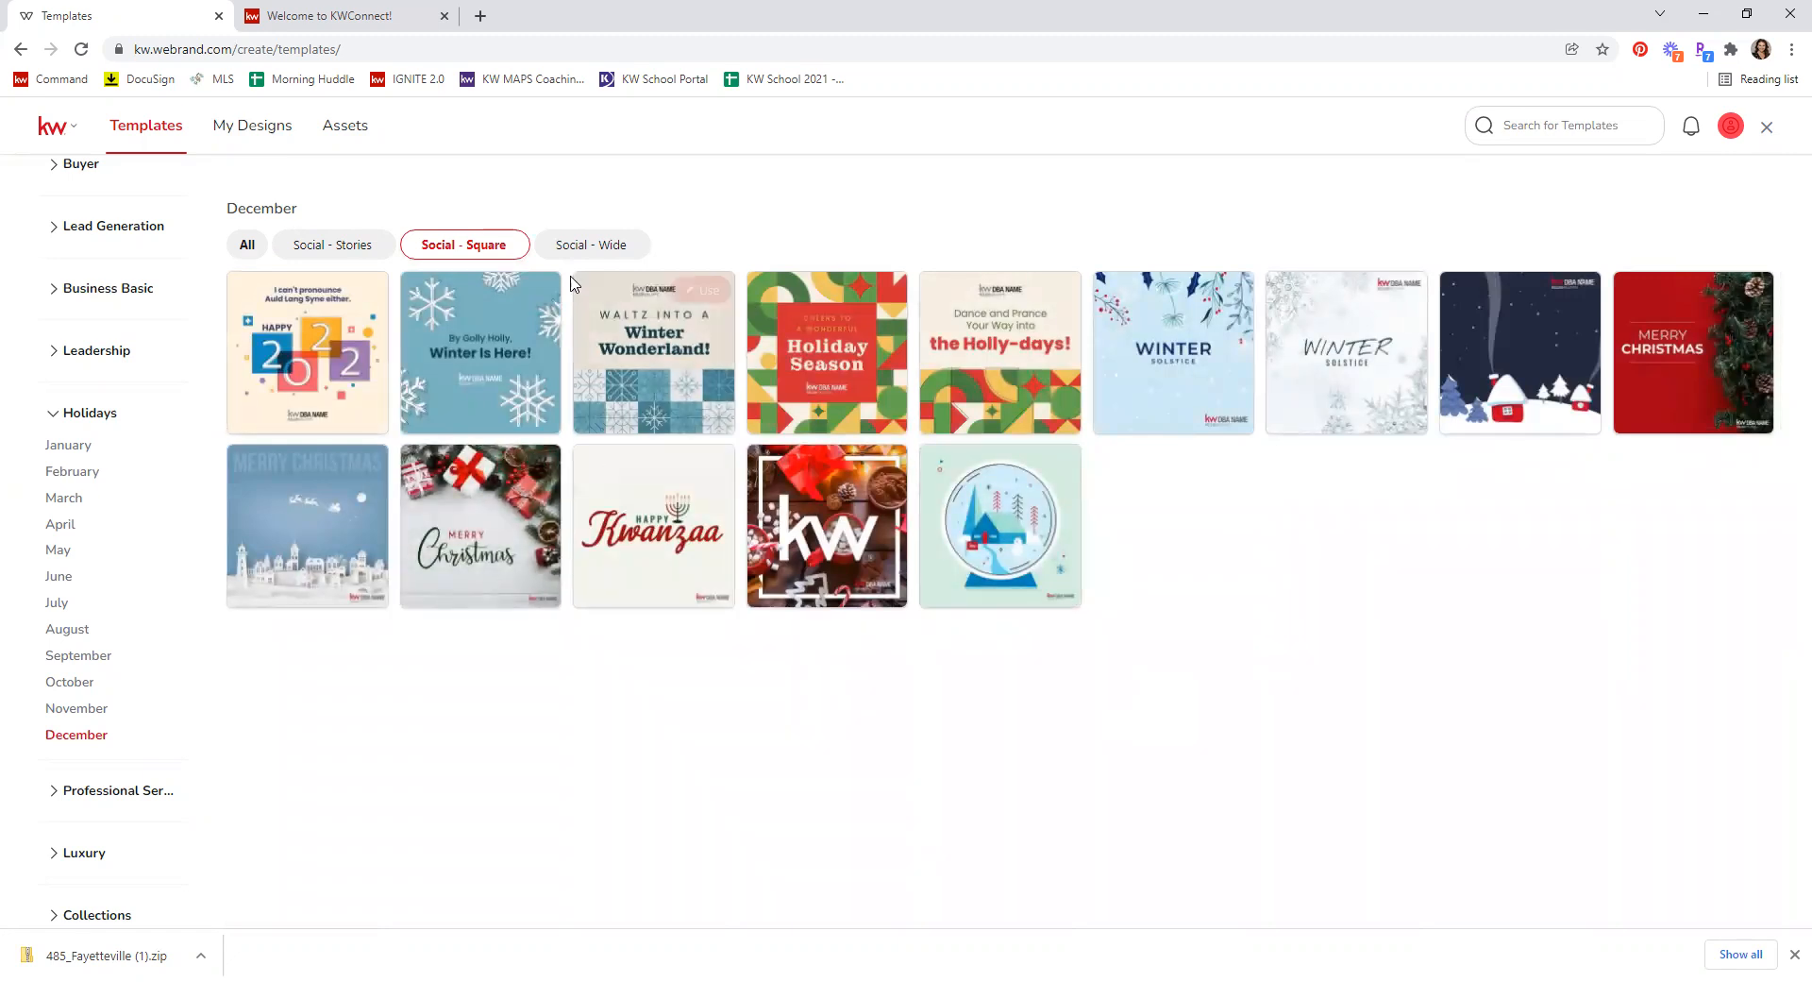
left_click(581, 249)
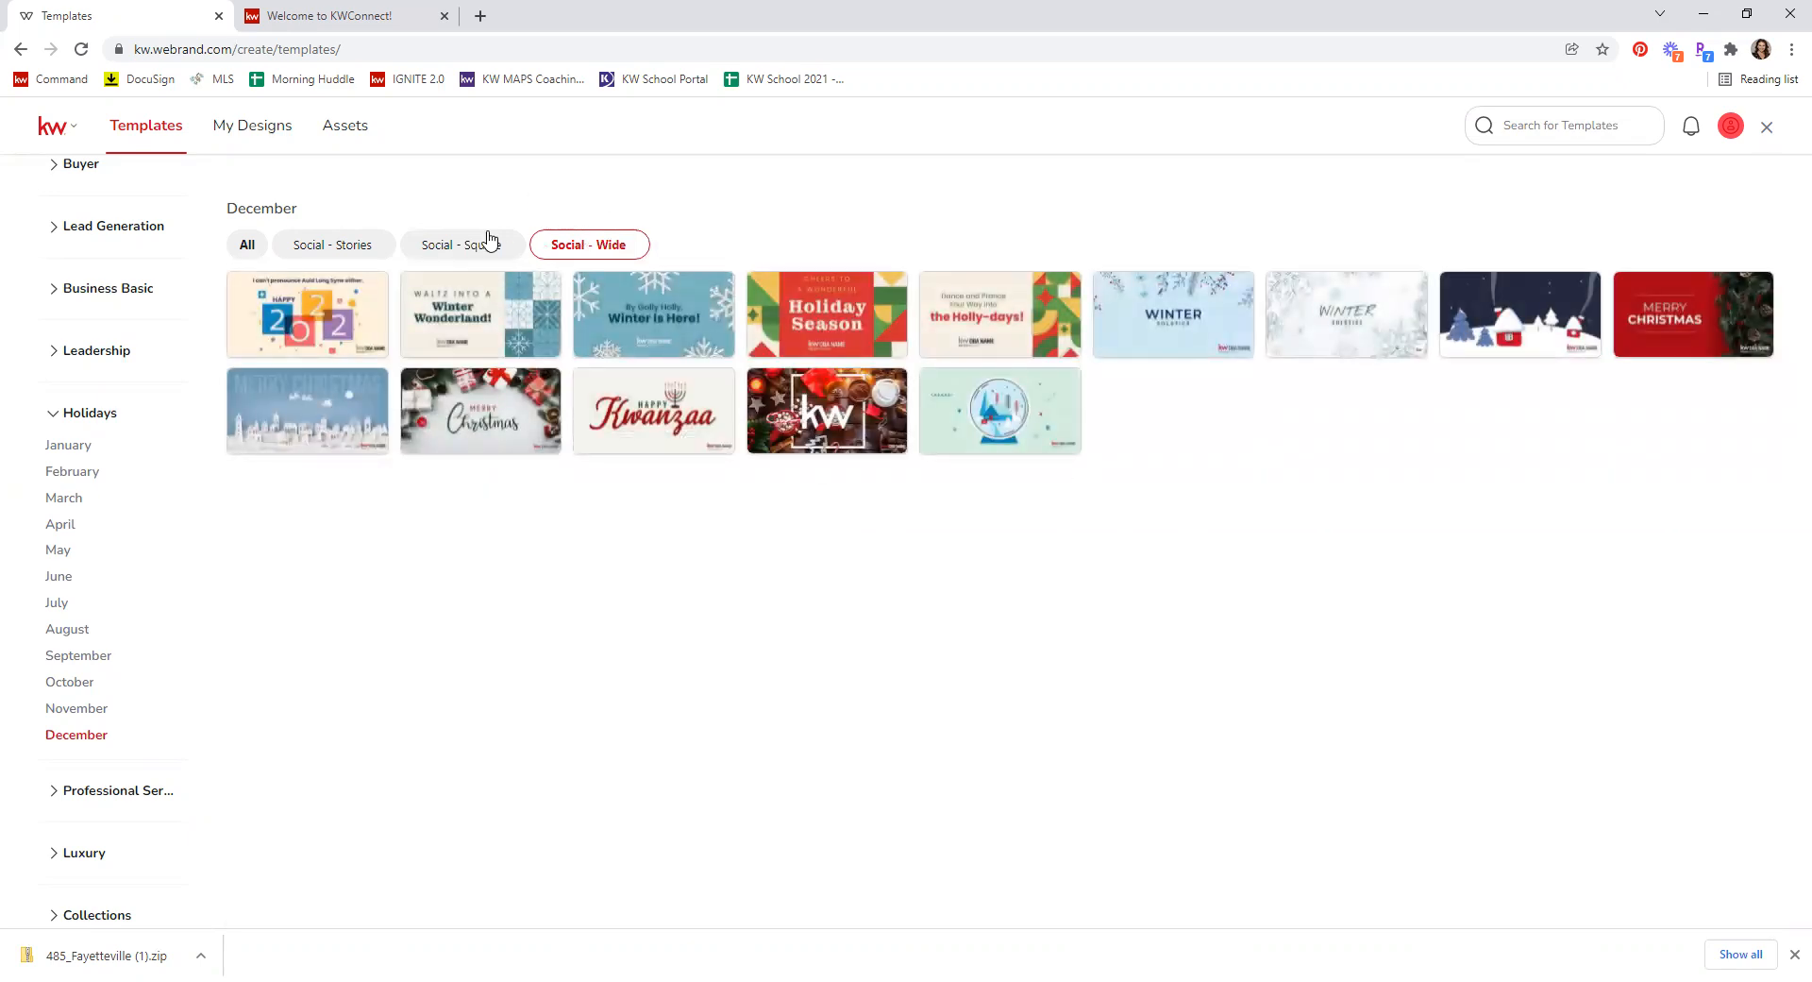
Step: Filter the December templates by Social - Square and start a design from the Christmas20-Gifts_IG template
left_click(486, 244)
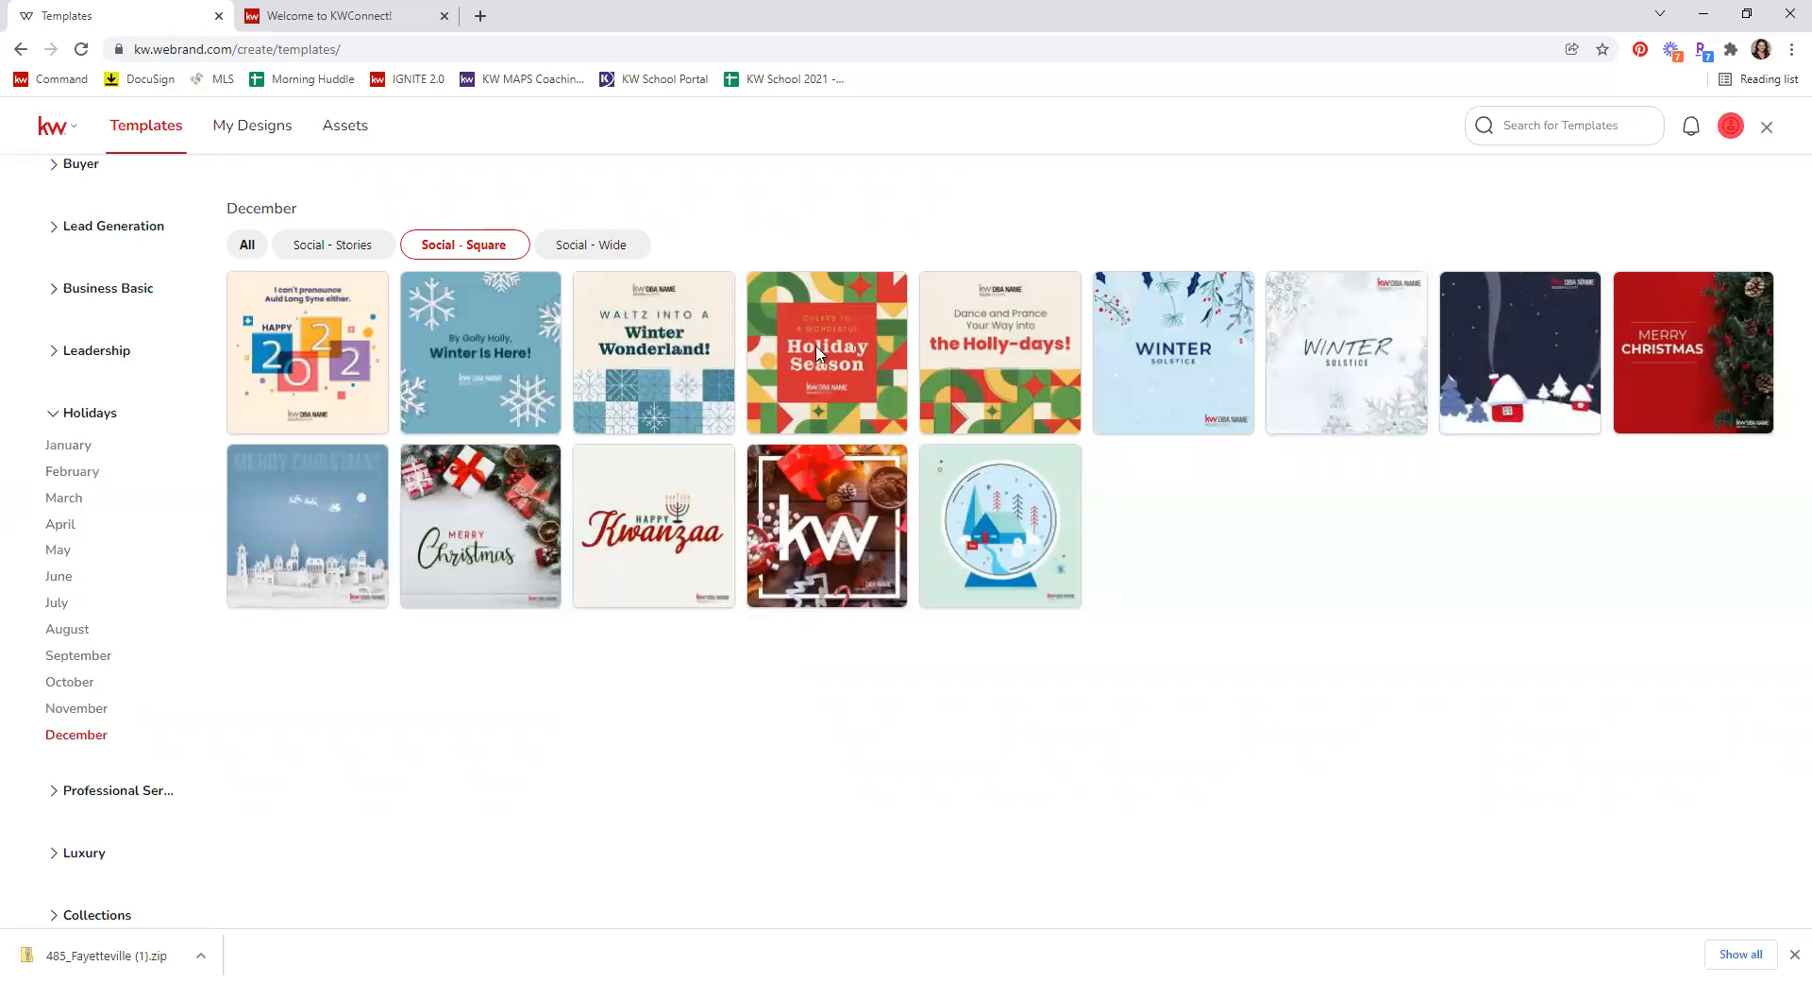
mouse_move(805, 368)
mouse_move(1673, 360)
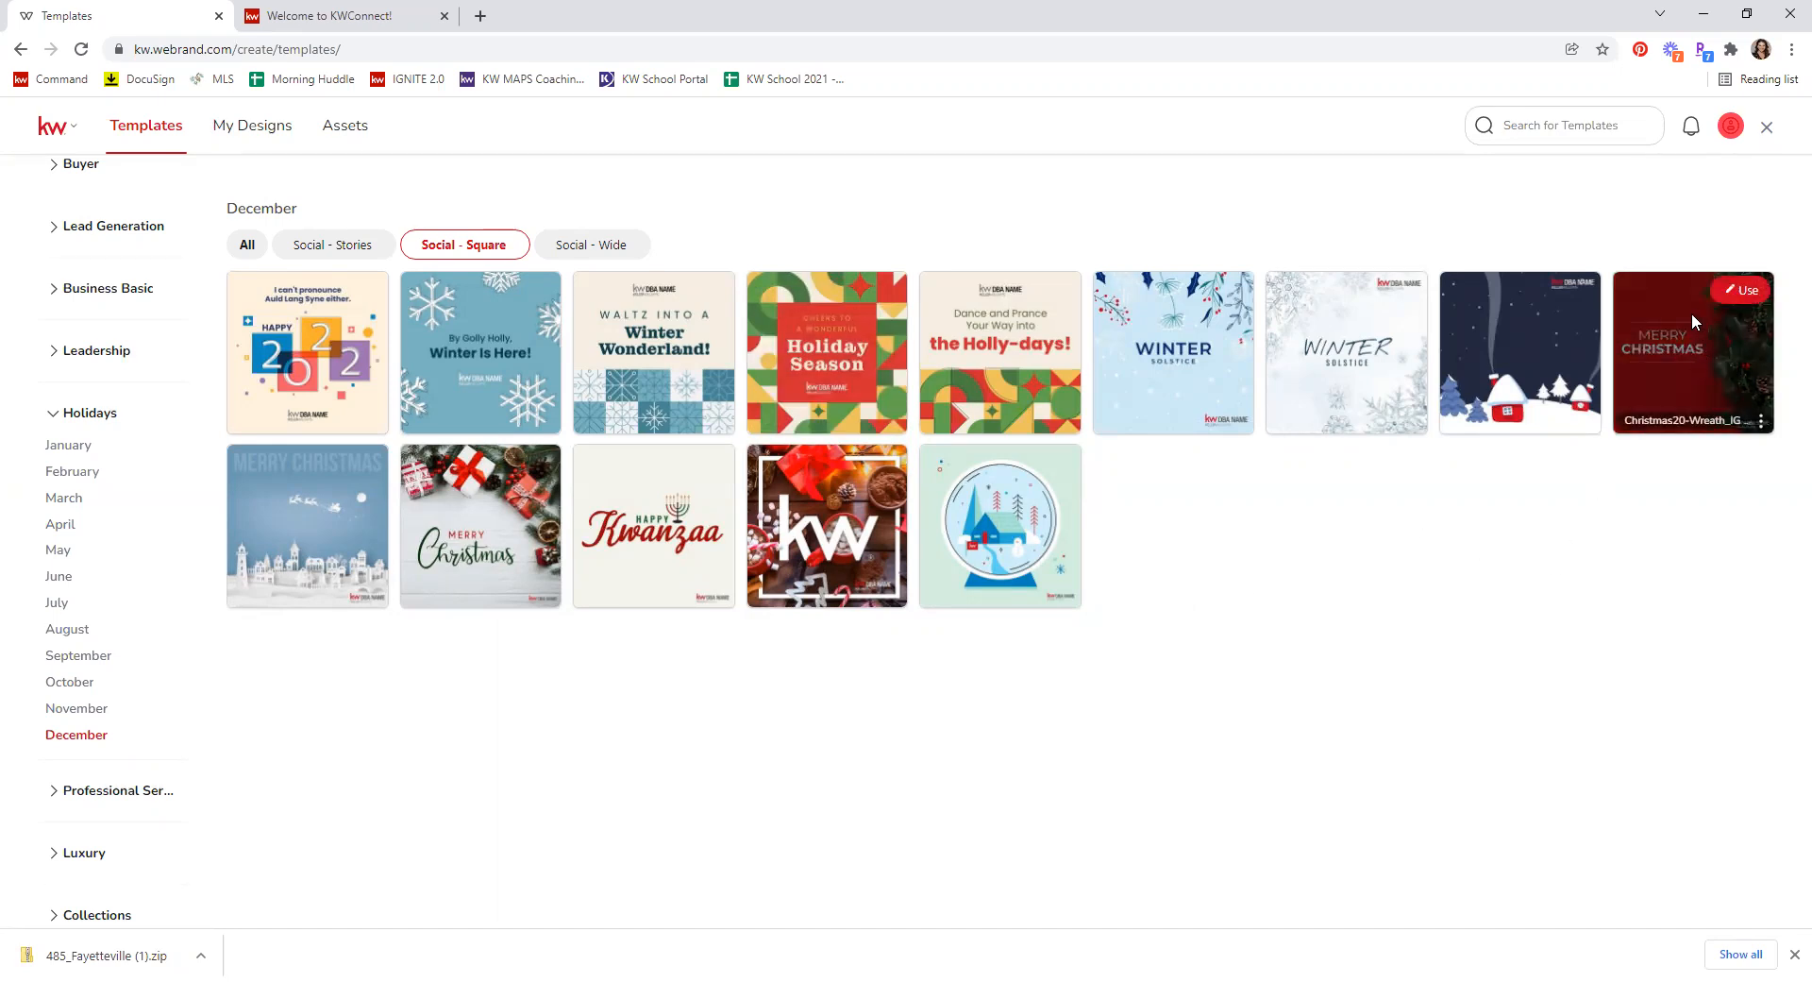
mouse_move(469, 528)
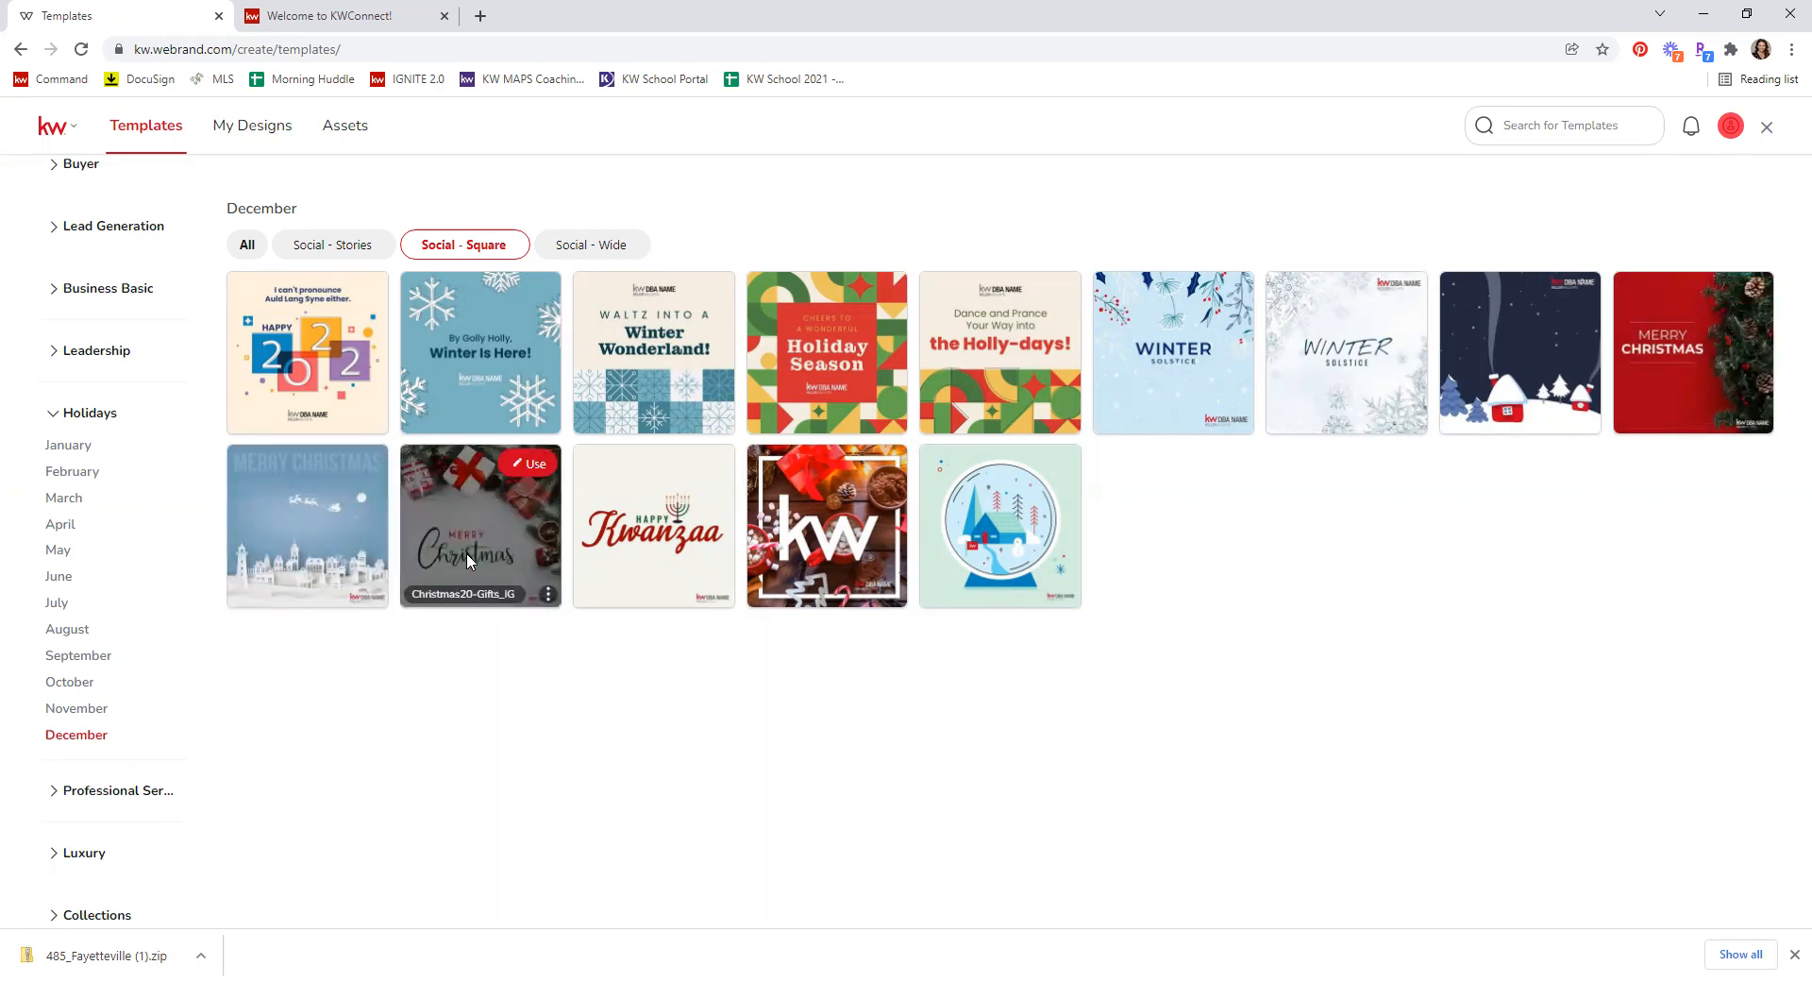
mouse_move(844, 540)
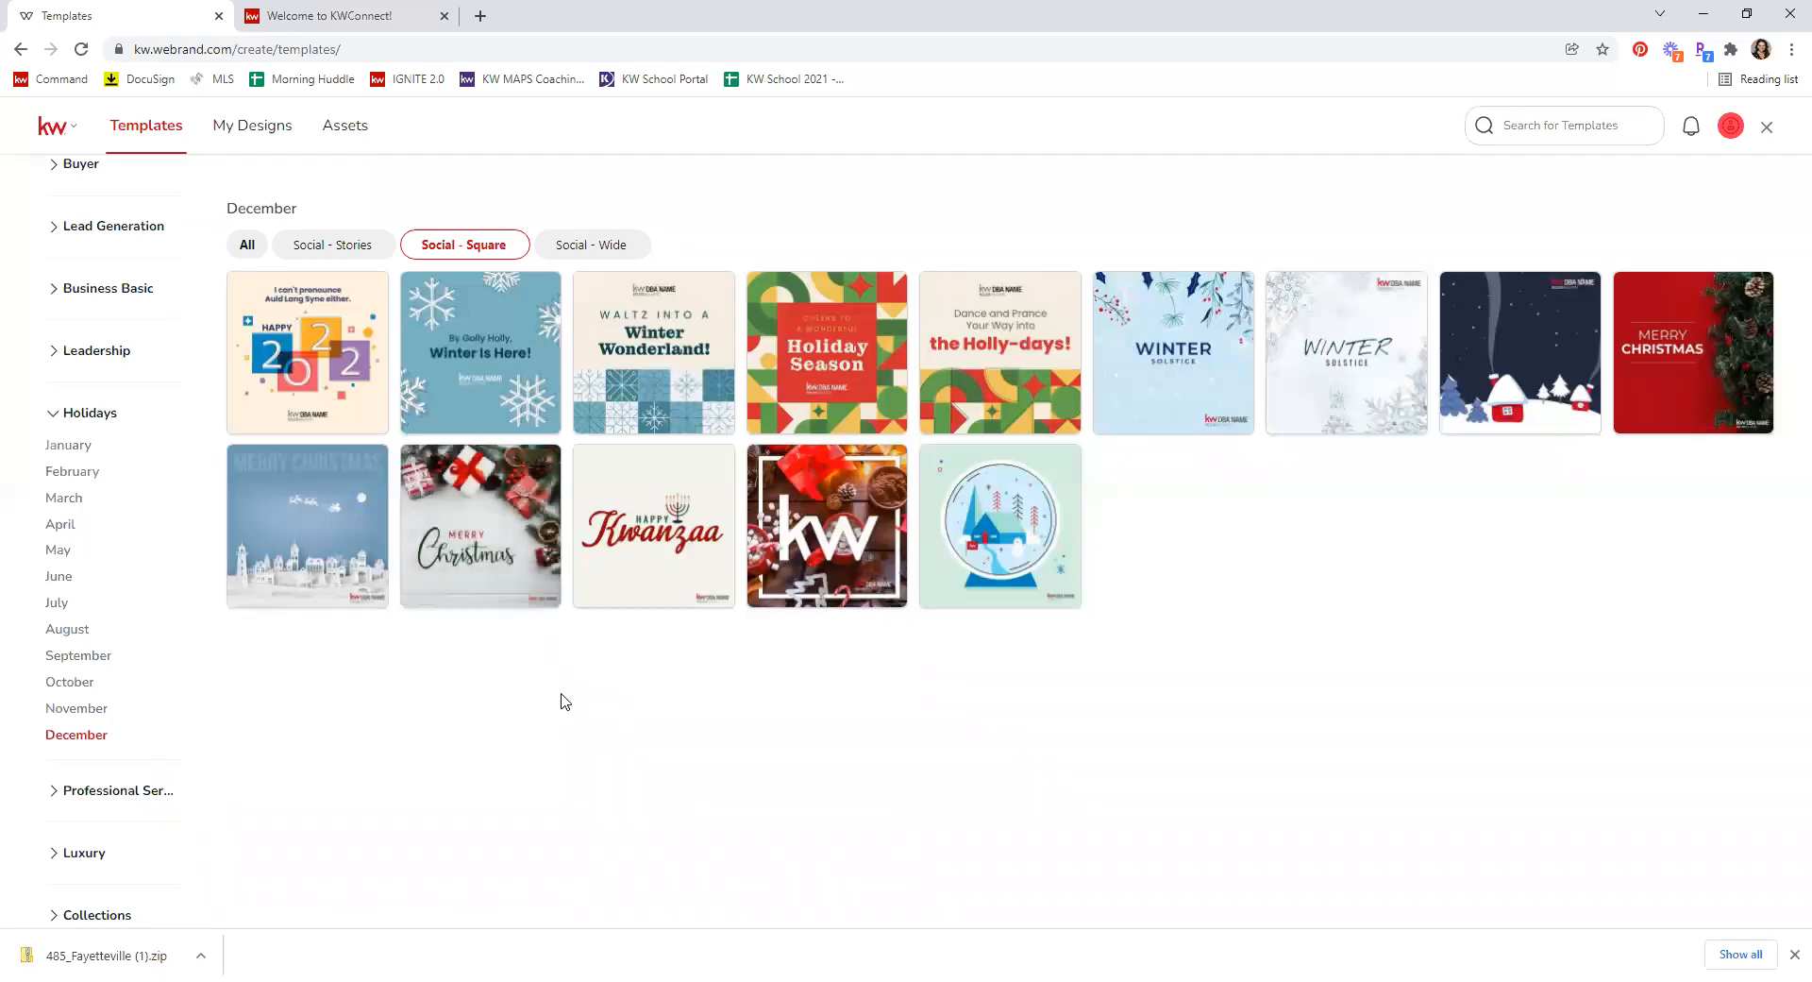
mouse_move(481, 567)
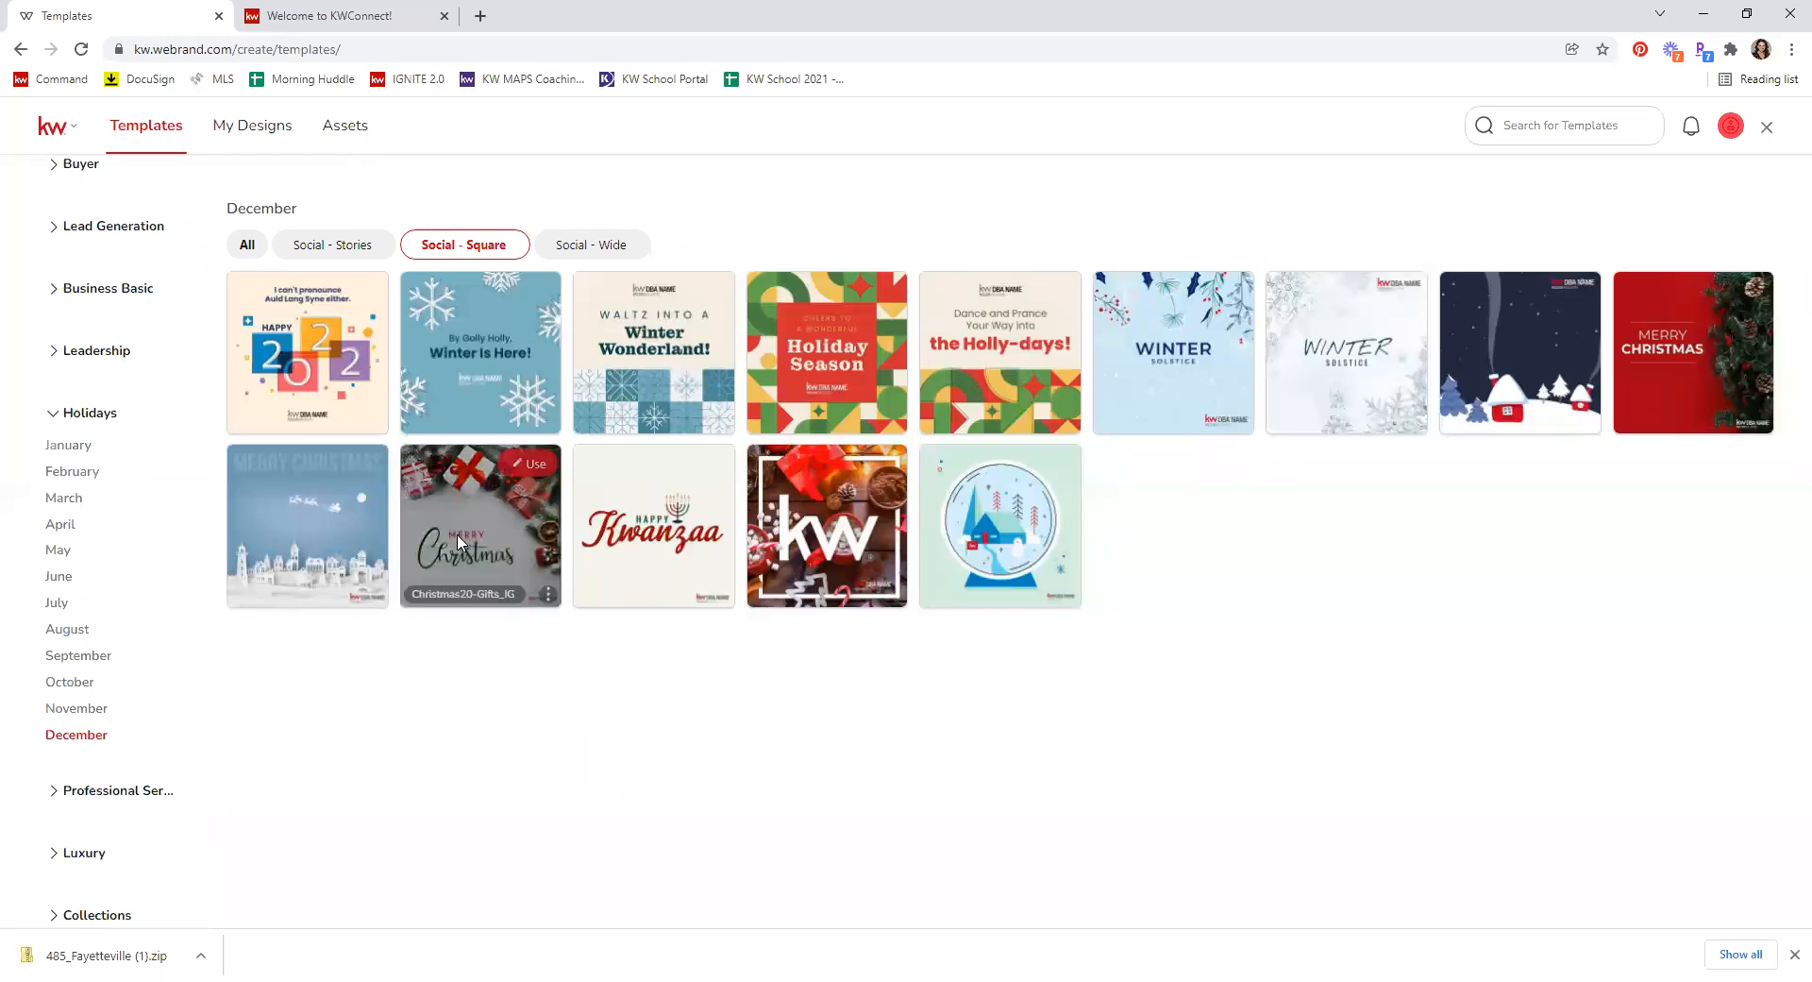
left_click(533, 467)
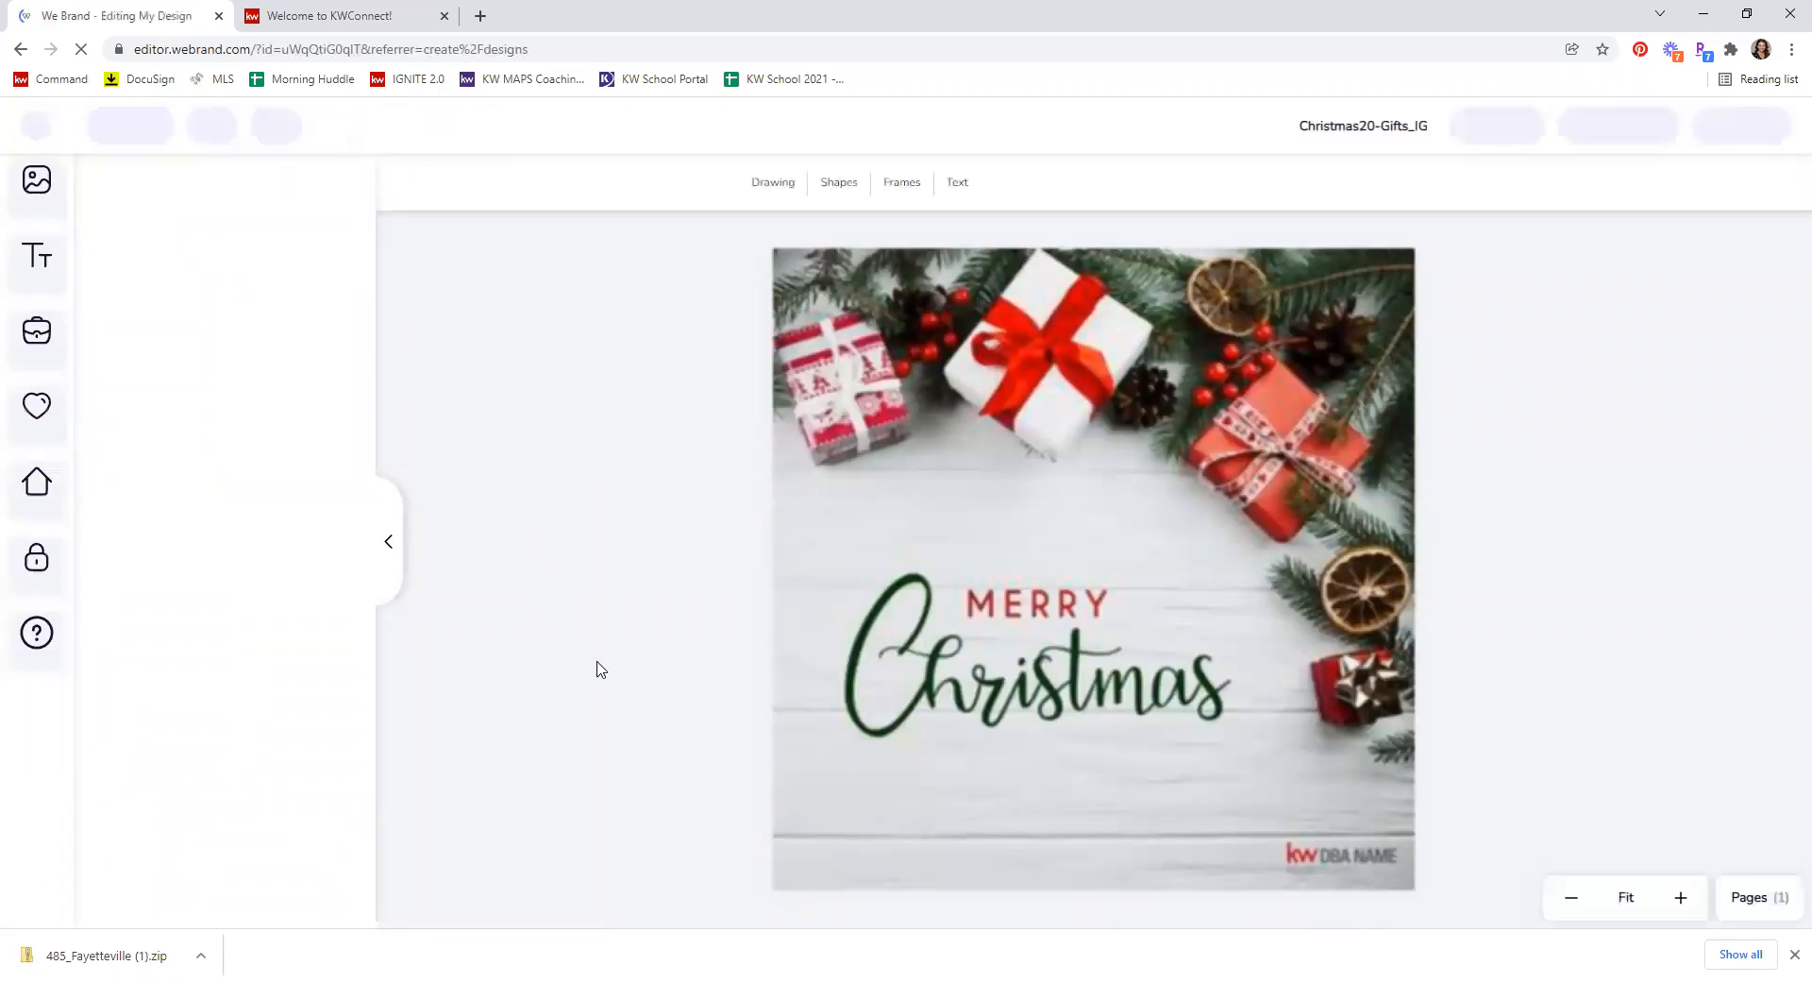
Step: Replace the placeholder DBA NAME logo with the Fayetteville logo in red and grey from the personal assets
left_click(1313, 857)
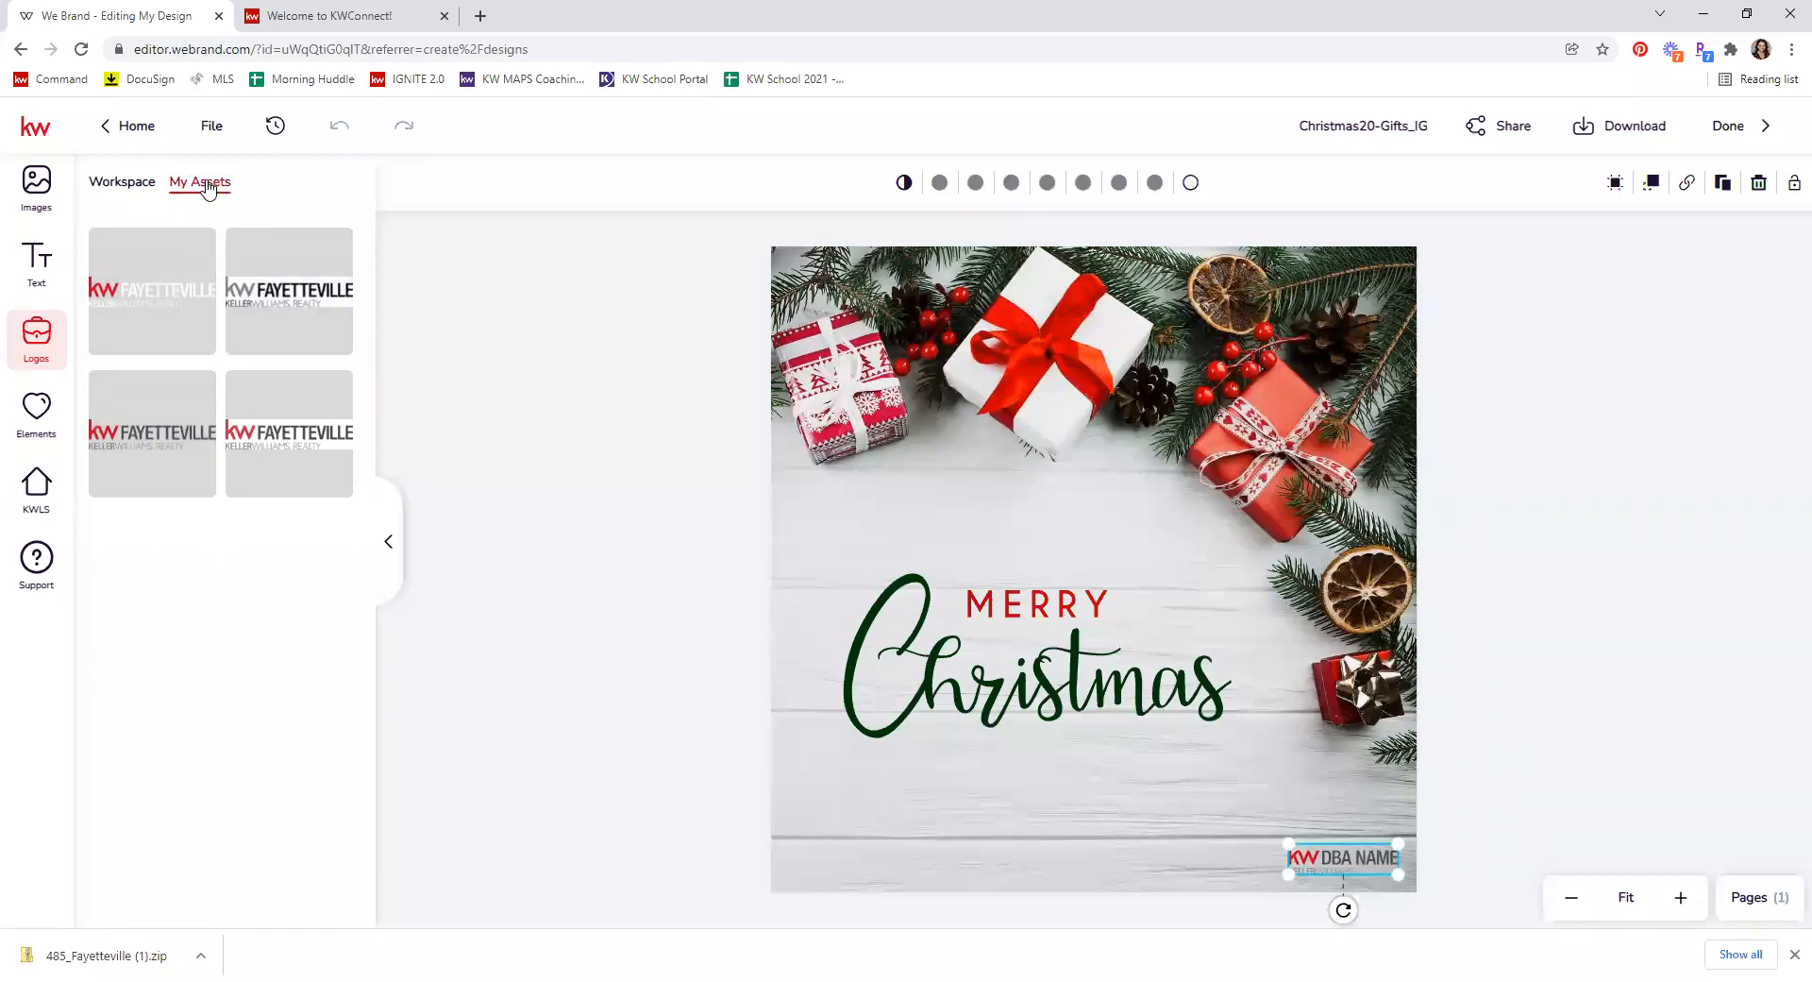
mouse_move(176, 465)
mouse_move(151, 397)
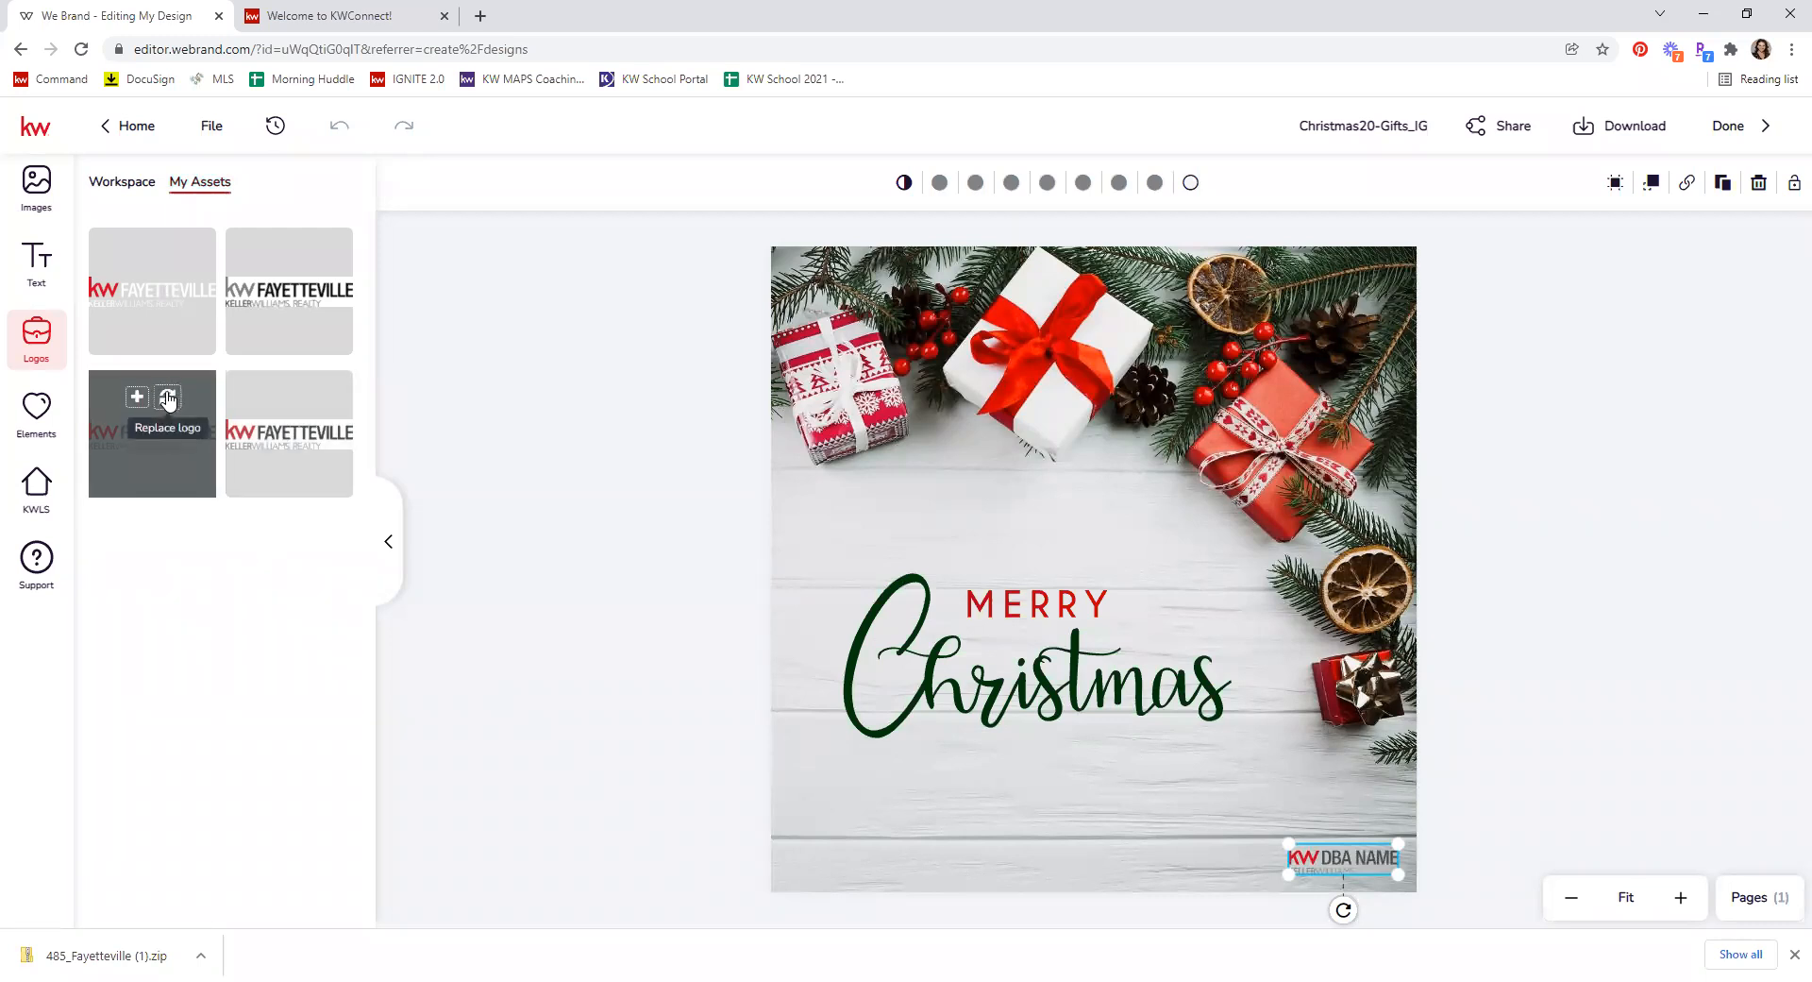
left_click(165, 401)
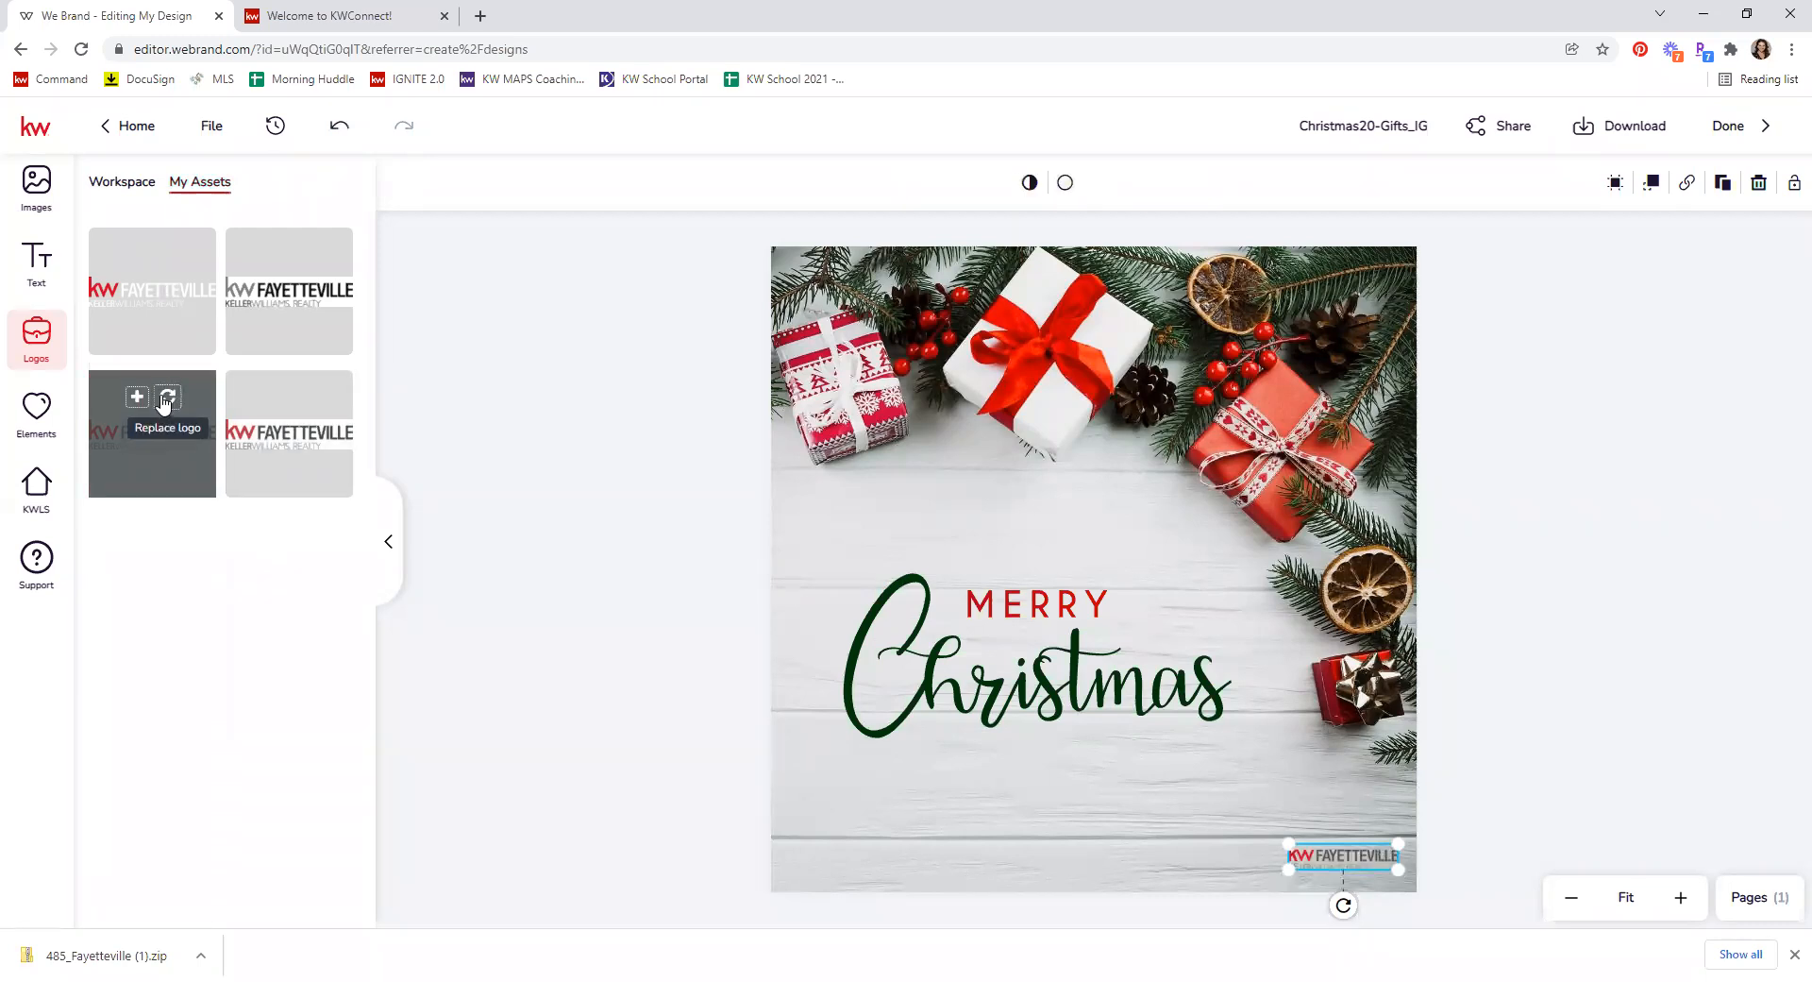
left_click(1459, 866)
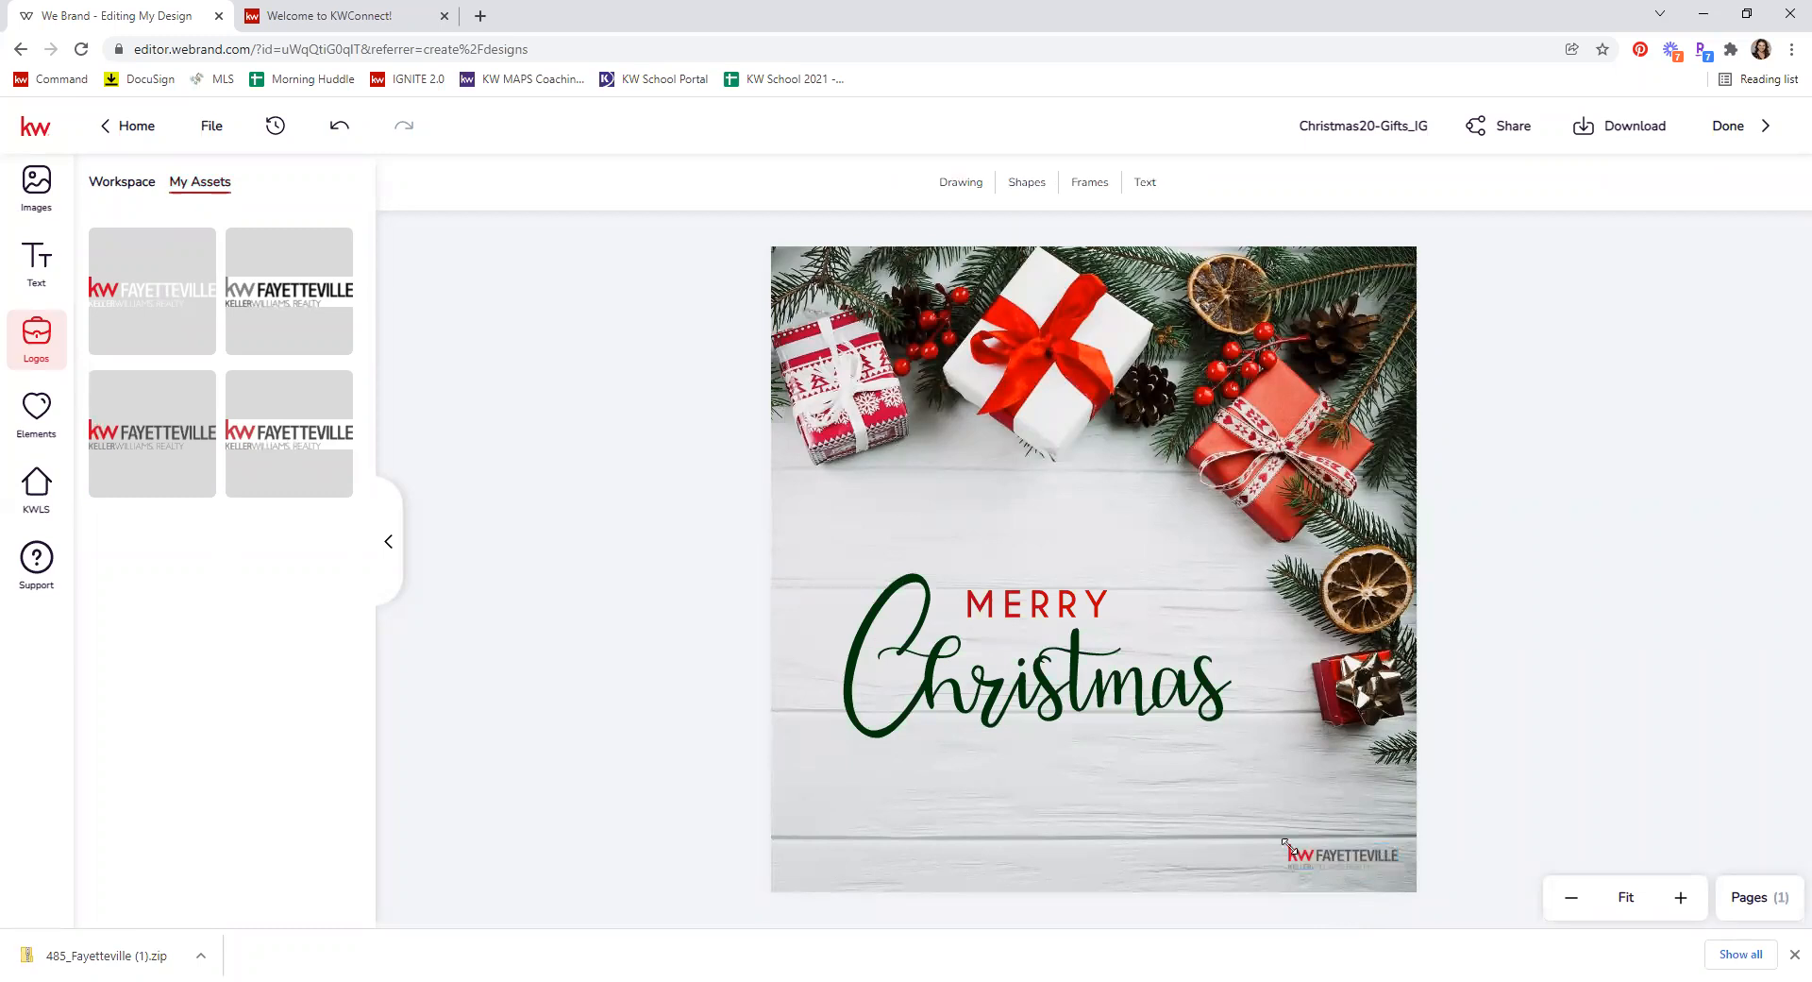
Step: Enlarge the Fayetteville logo and position it in the lower-right corner of the Christmas design
left_click(1334, 859)
left_click(1493, 851)
left_click_drag(1311, 860, 1237, 832)
left_click(1331, 911)
left_click(1255, 855)
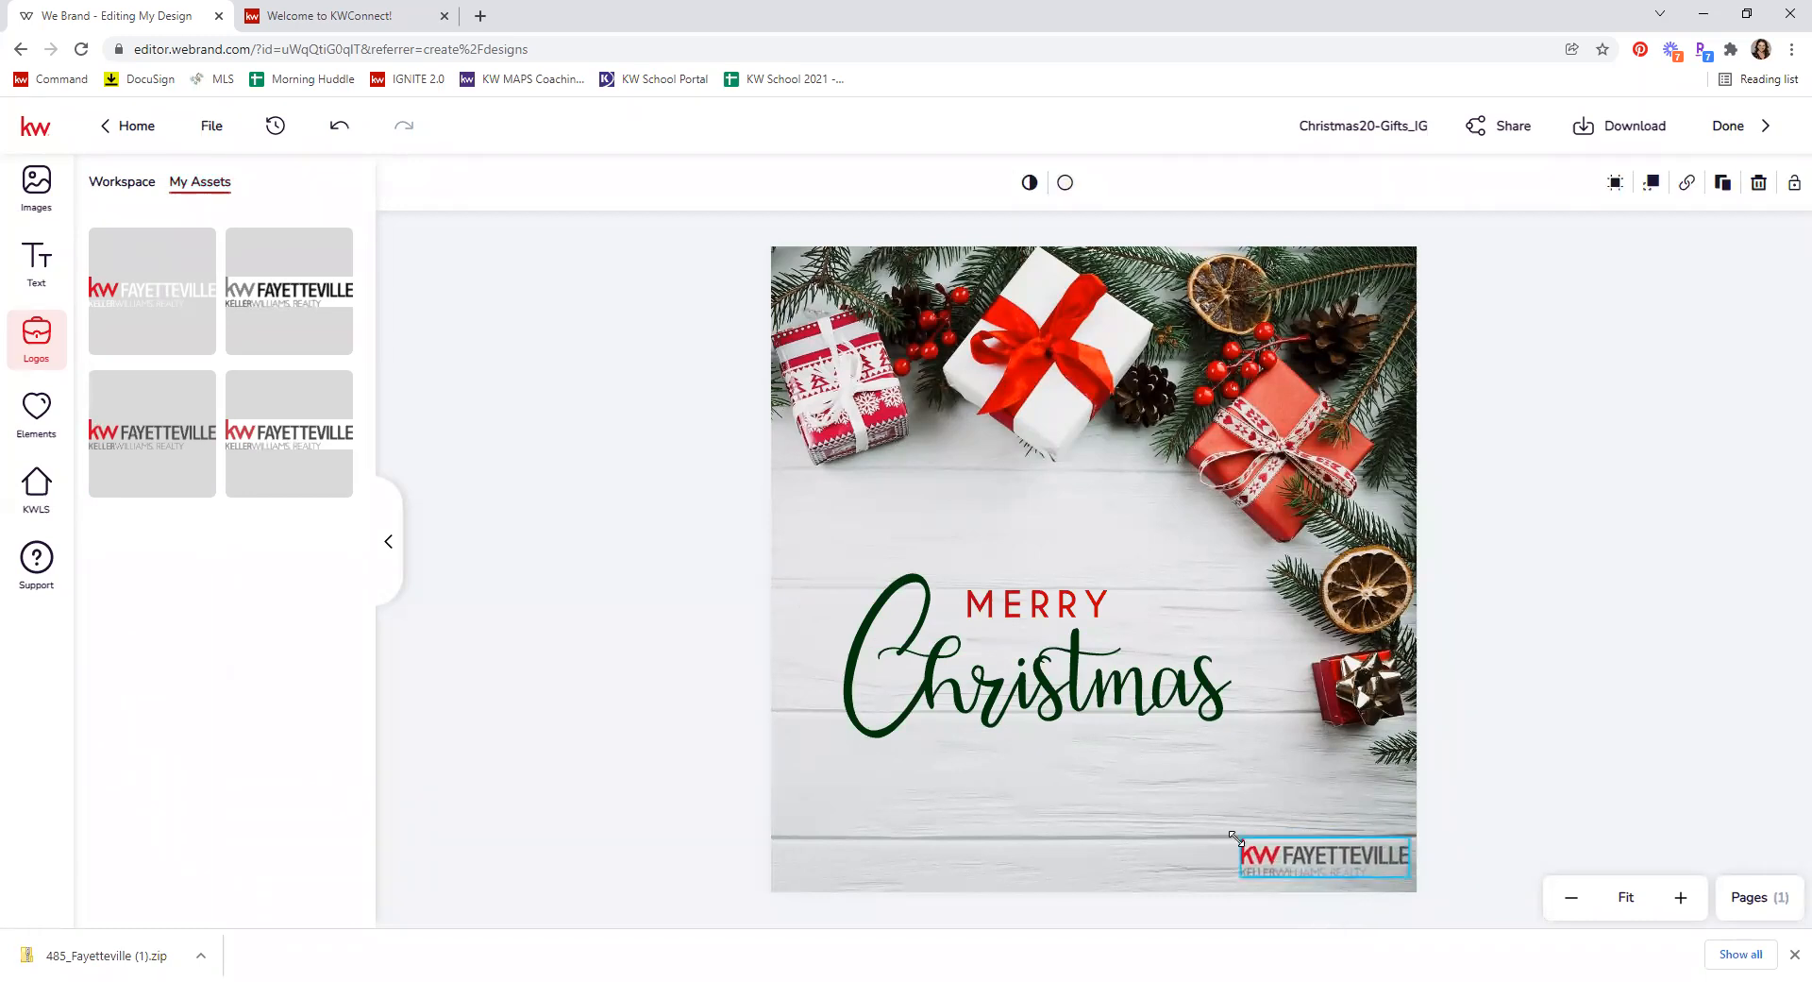
left_click(1617, 821)
left_click_drag(1319, 877, 1317, 882)
left_click(1641, 761)
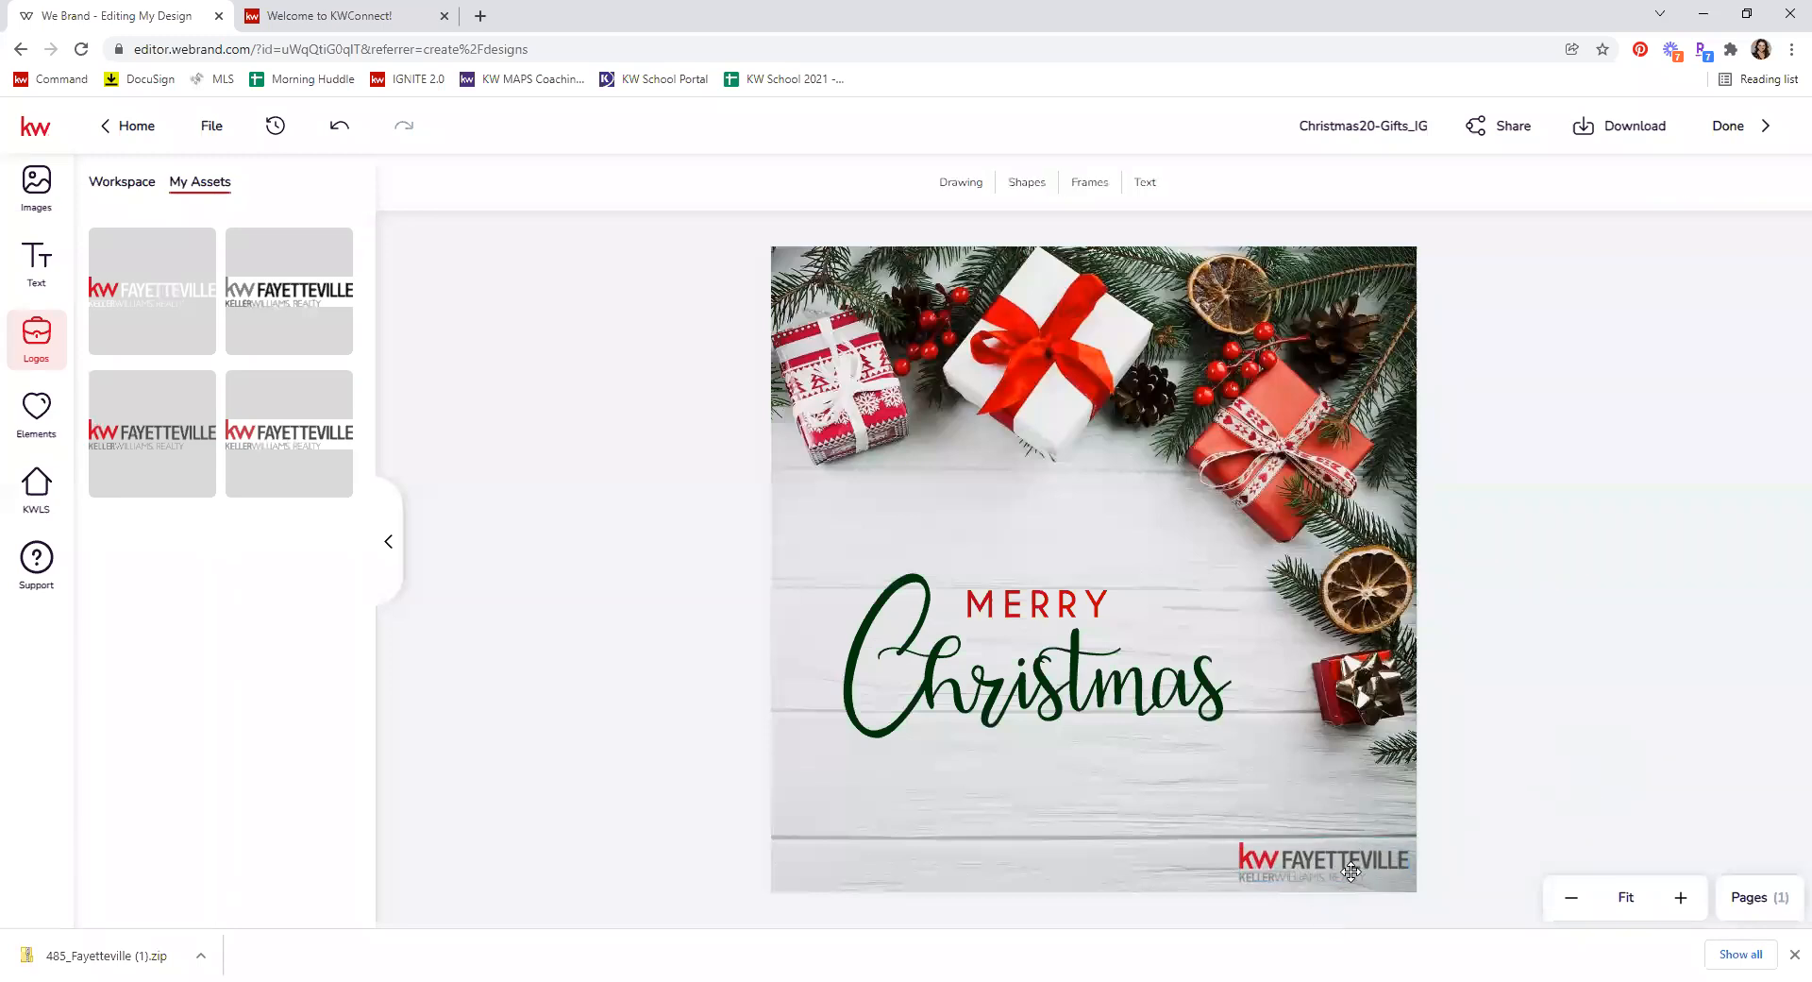
Step: Rename the design "Merry Christmas 2021" and save it
left_click(1354, 127)
left_click(1331, 126)
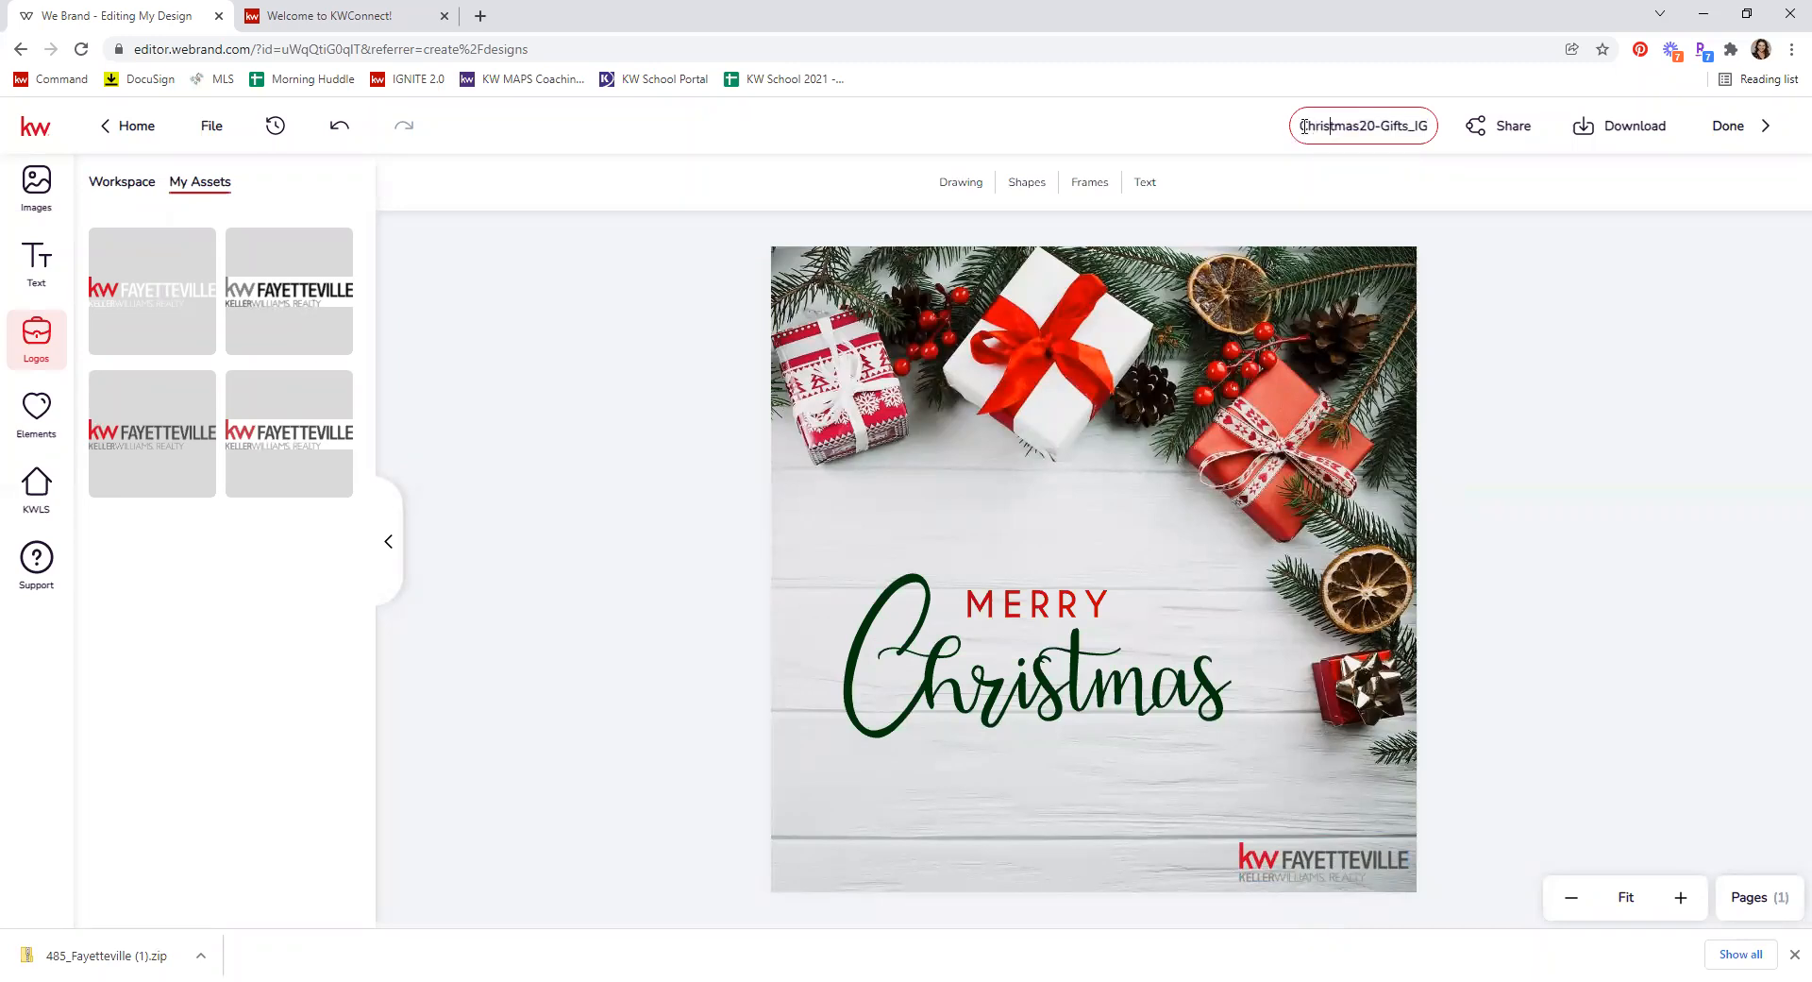
key("ctrl+a")
type("Merry Christmas 2021")
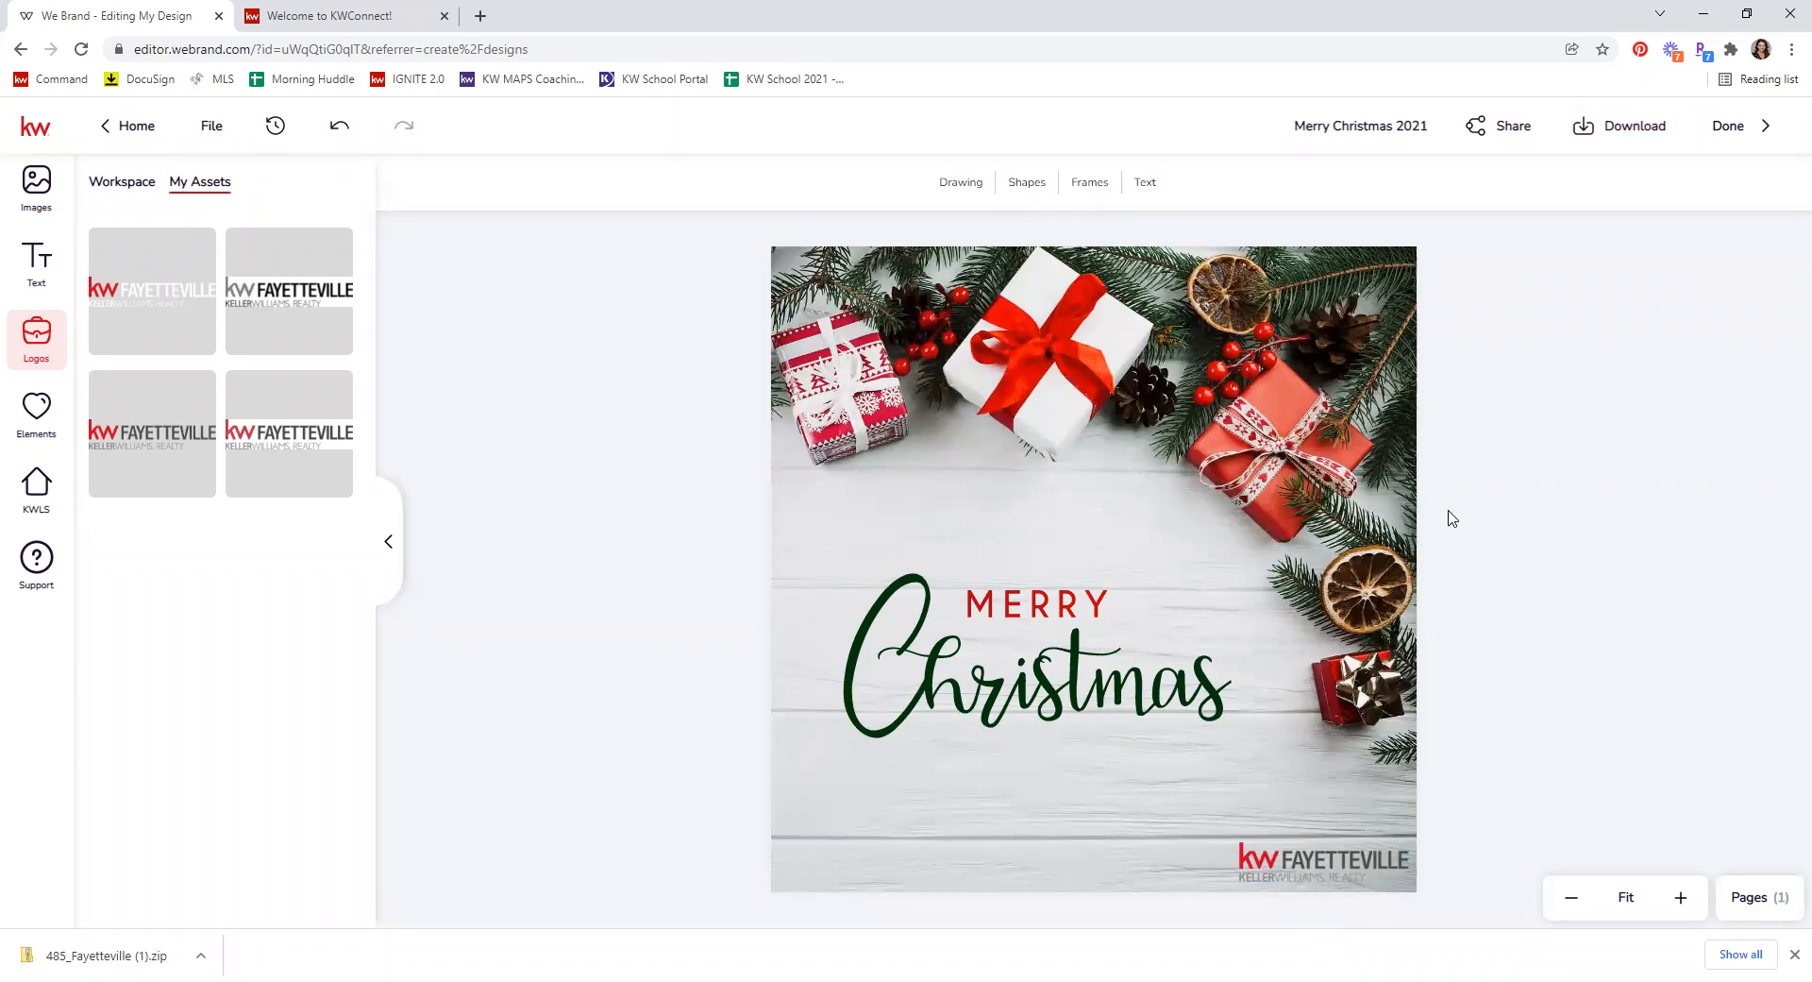
left_click(1380, 212)
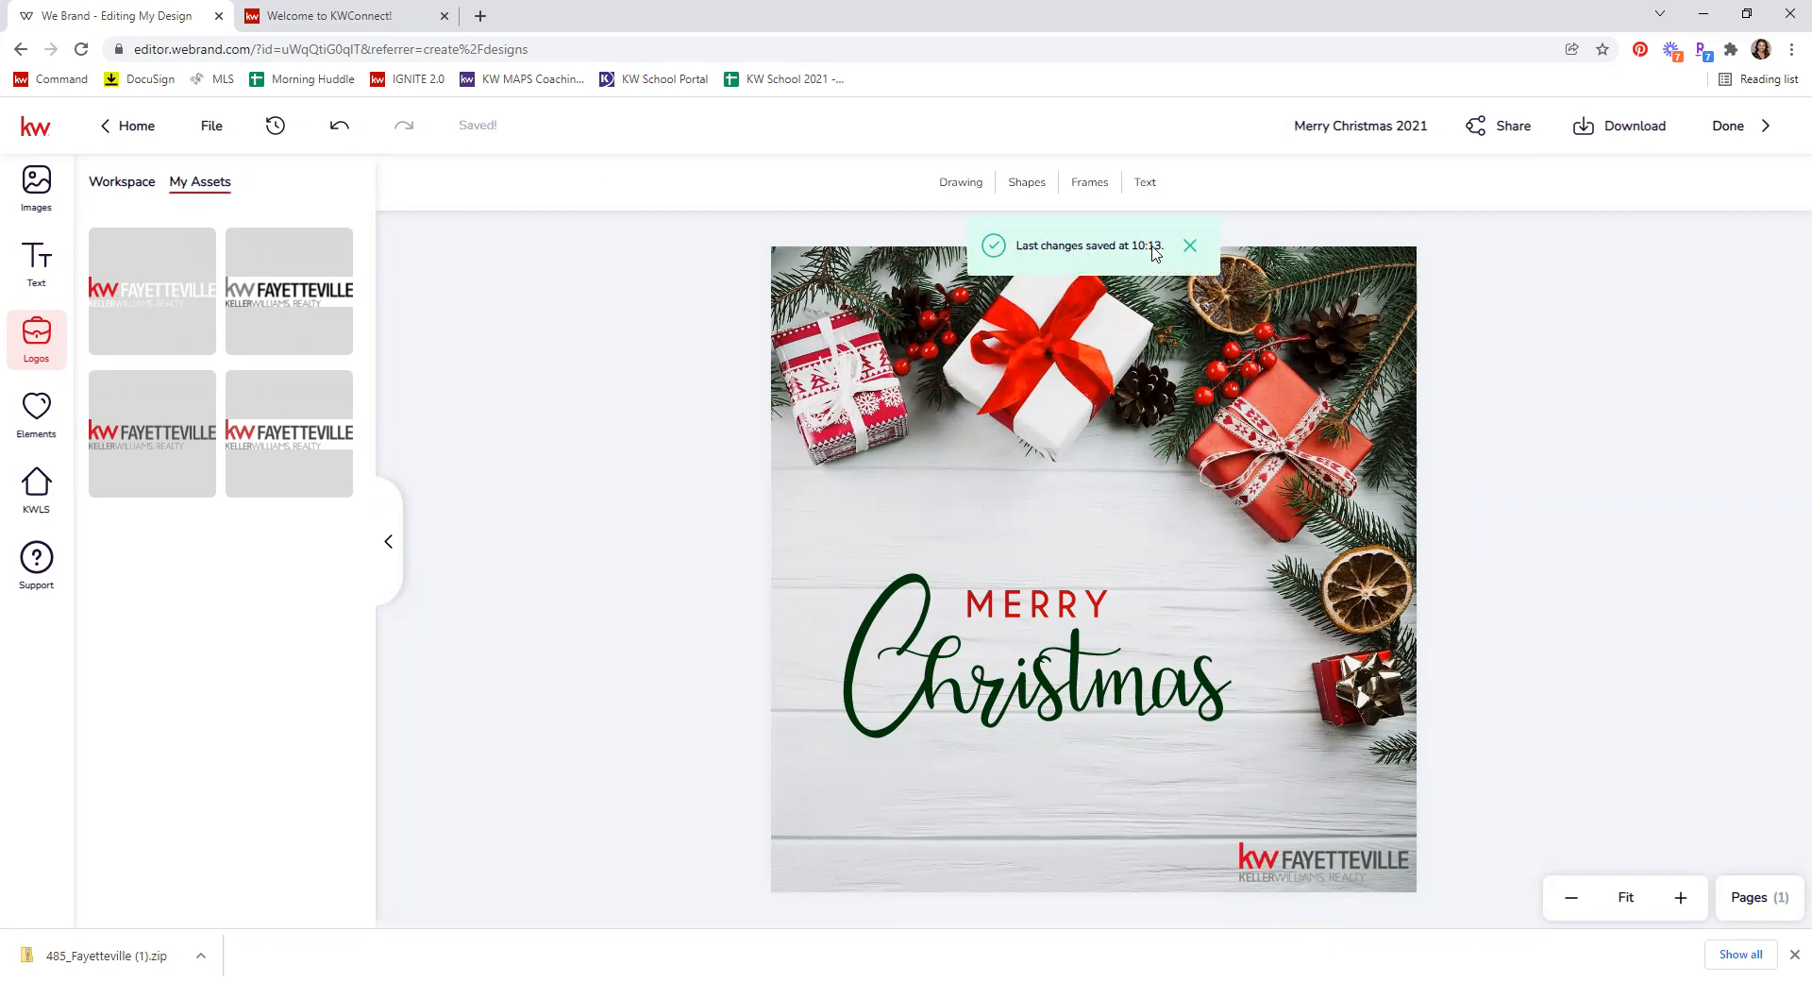
left_click(211, 126)
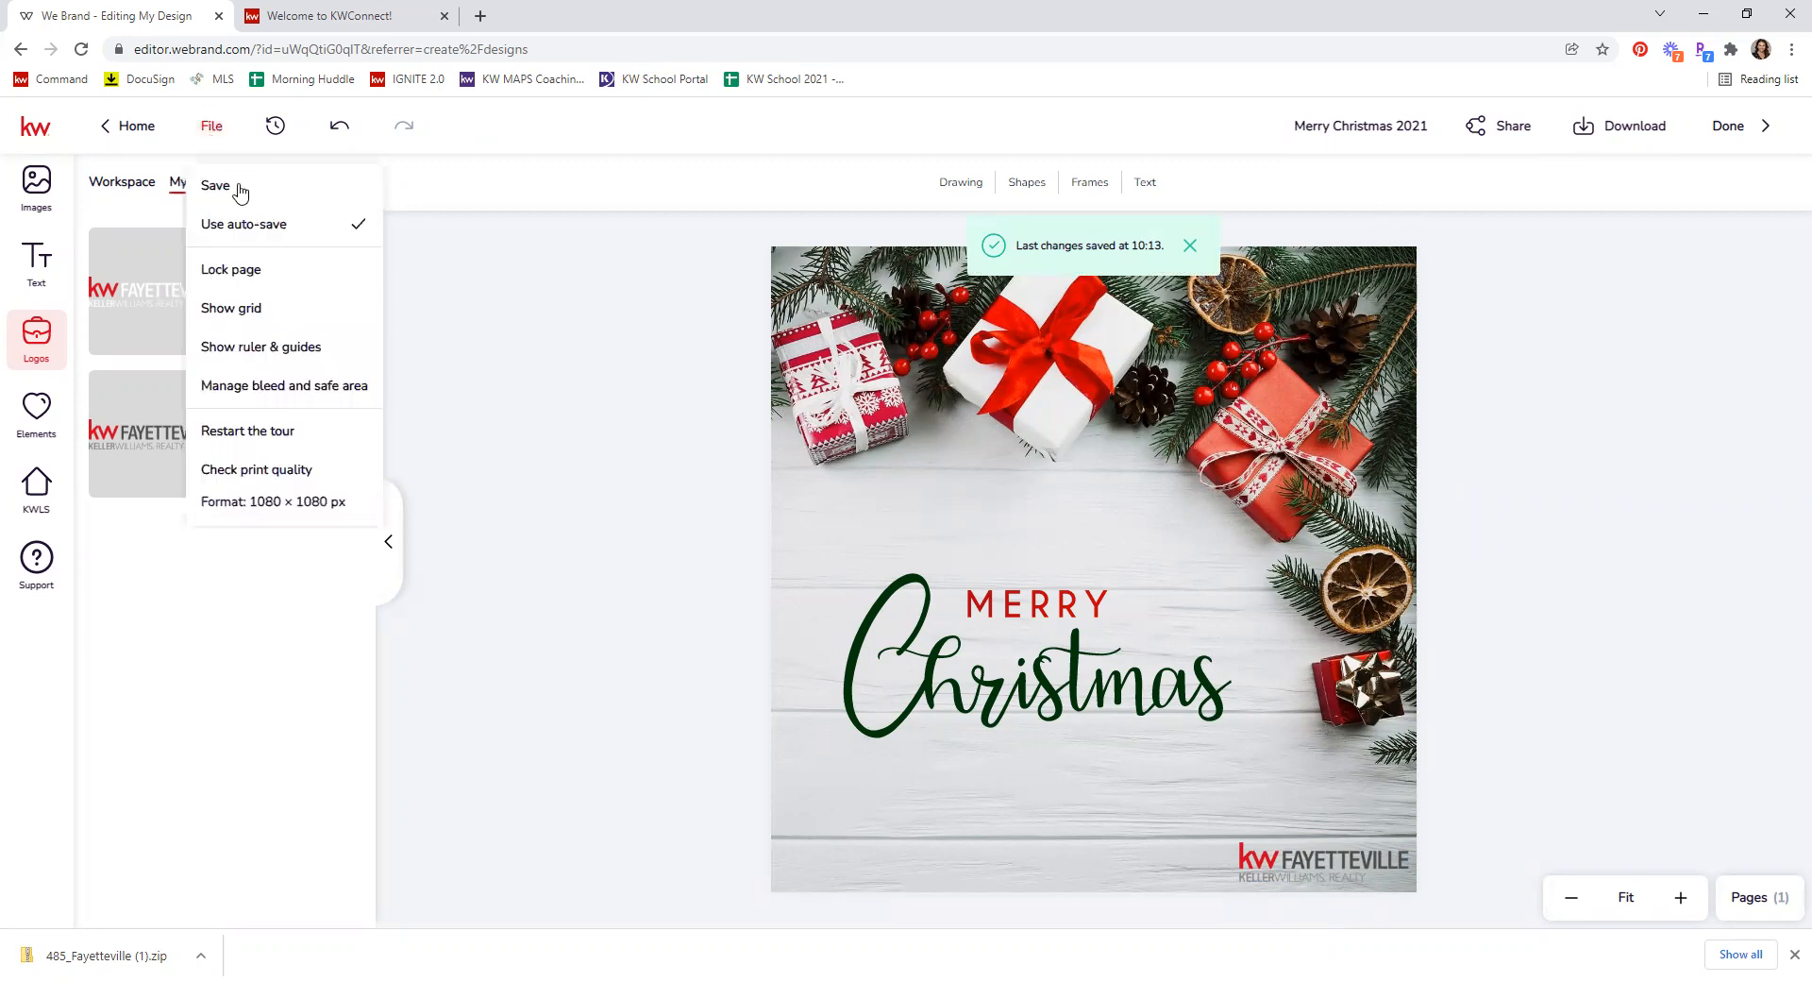
left_click(225, 184)
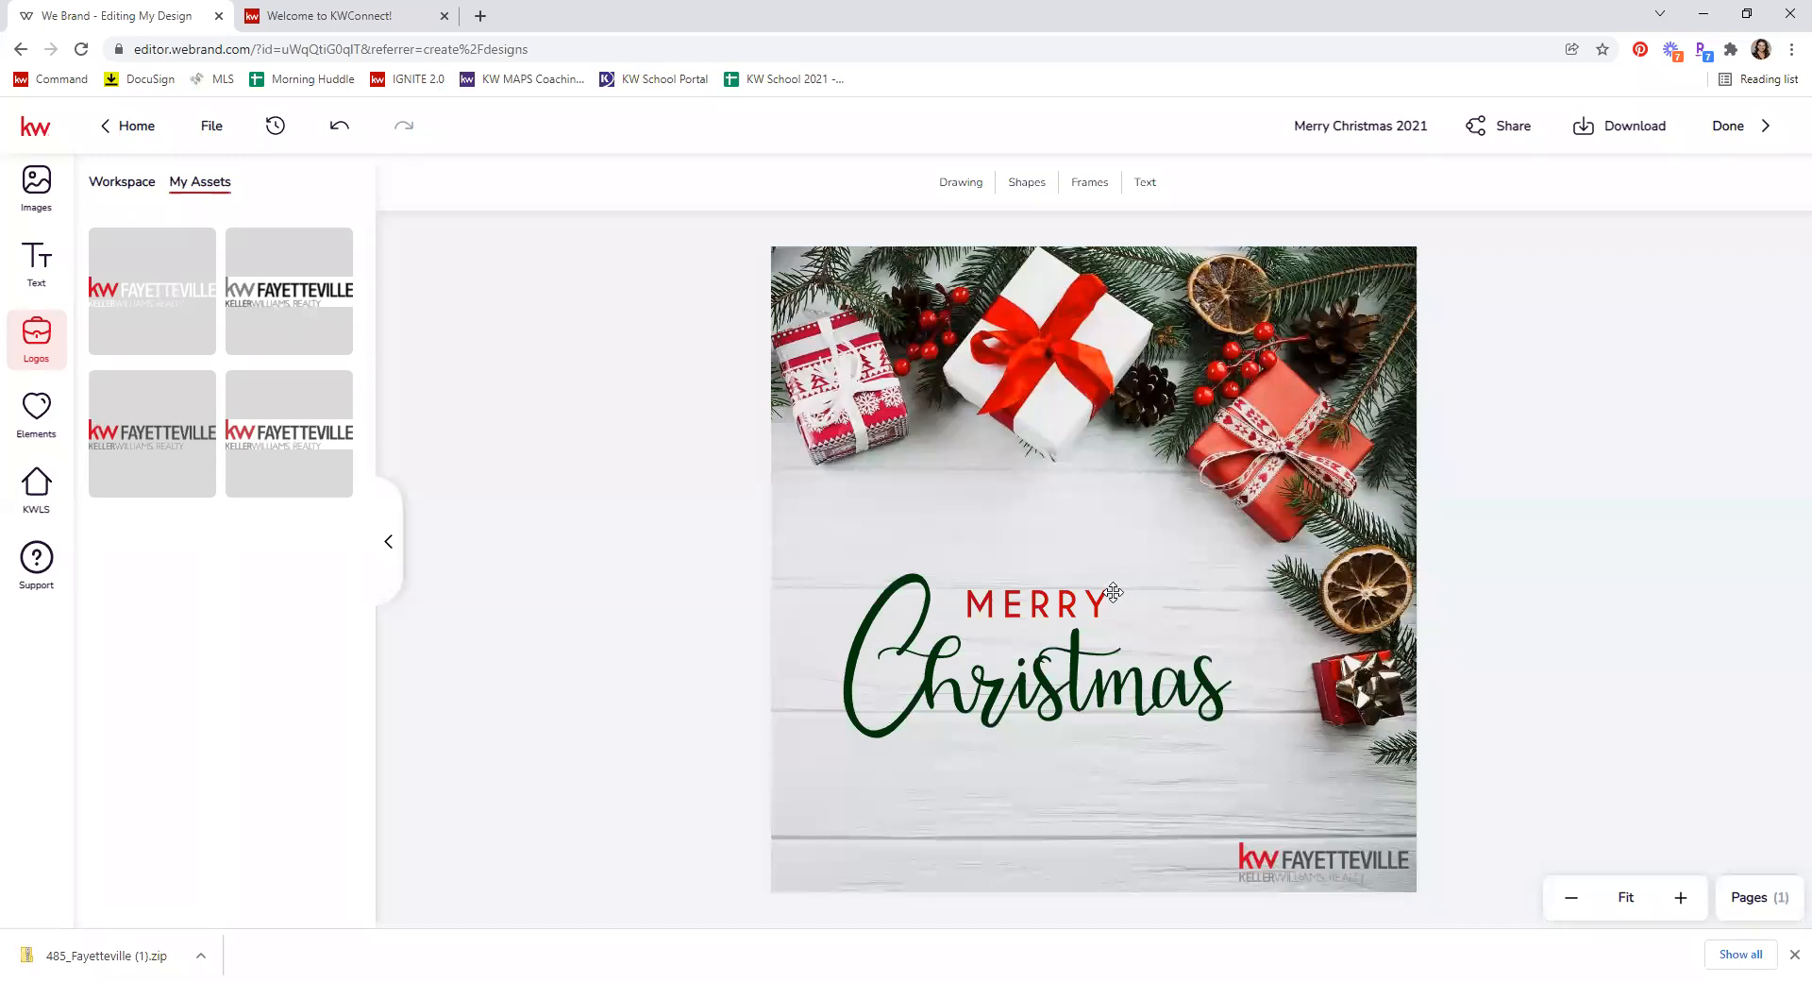
Step: Leave the editor, return to the template library and look through the January holiday templates
left_click(123, 132)
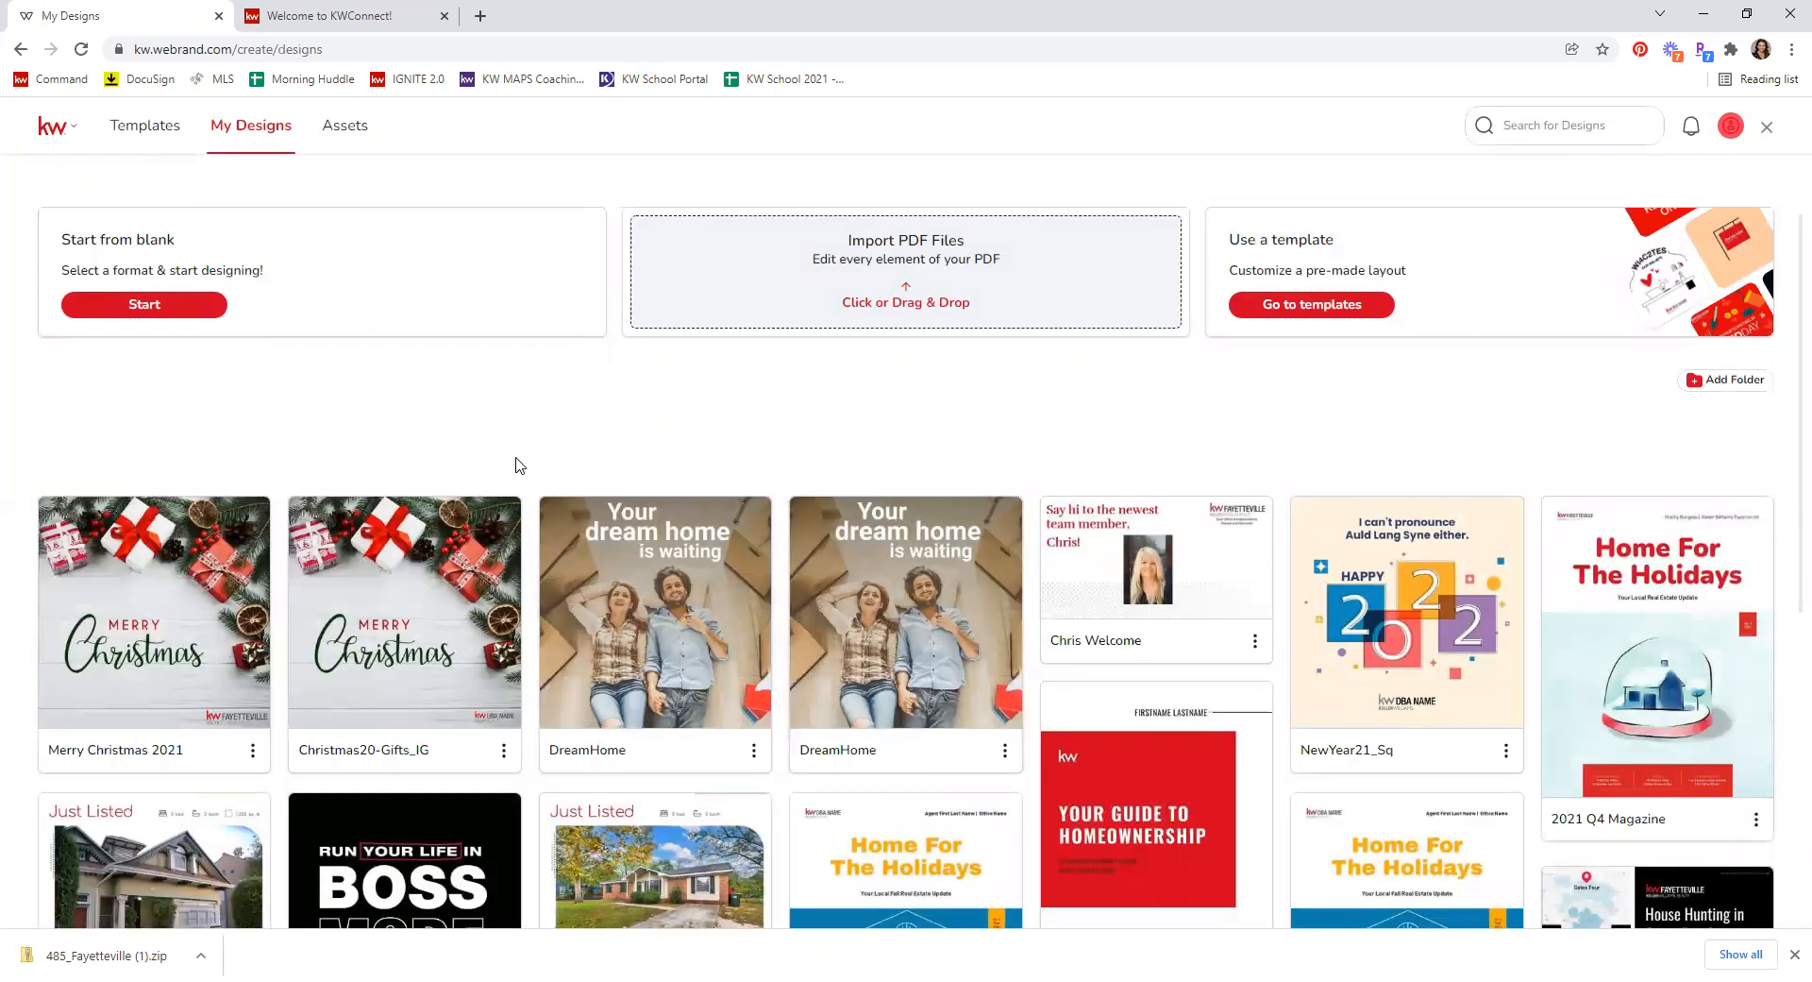
left_click(146, 132)
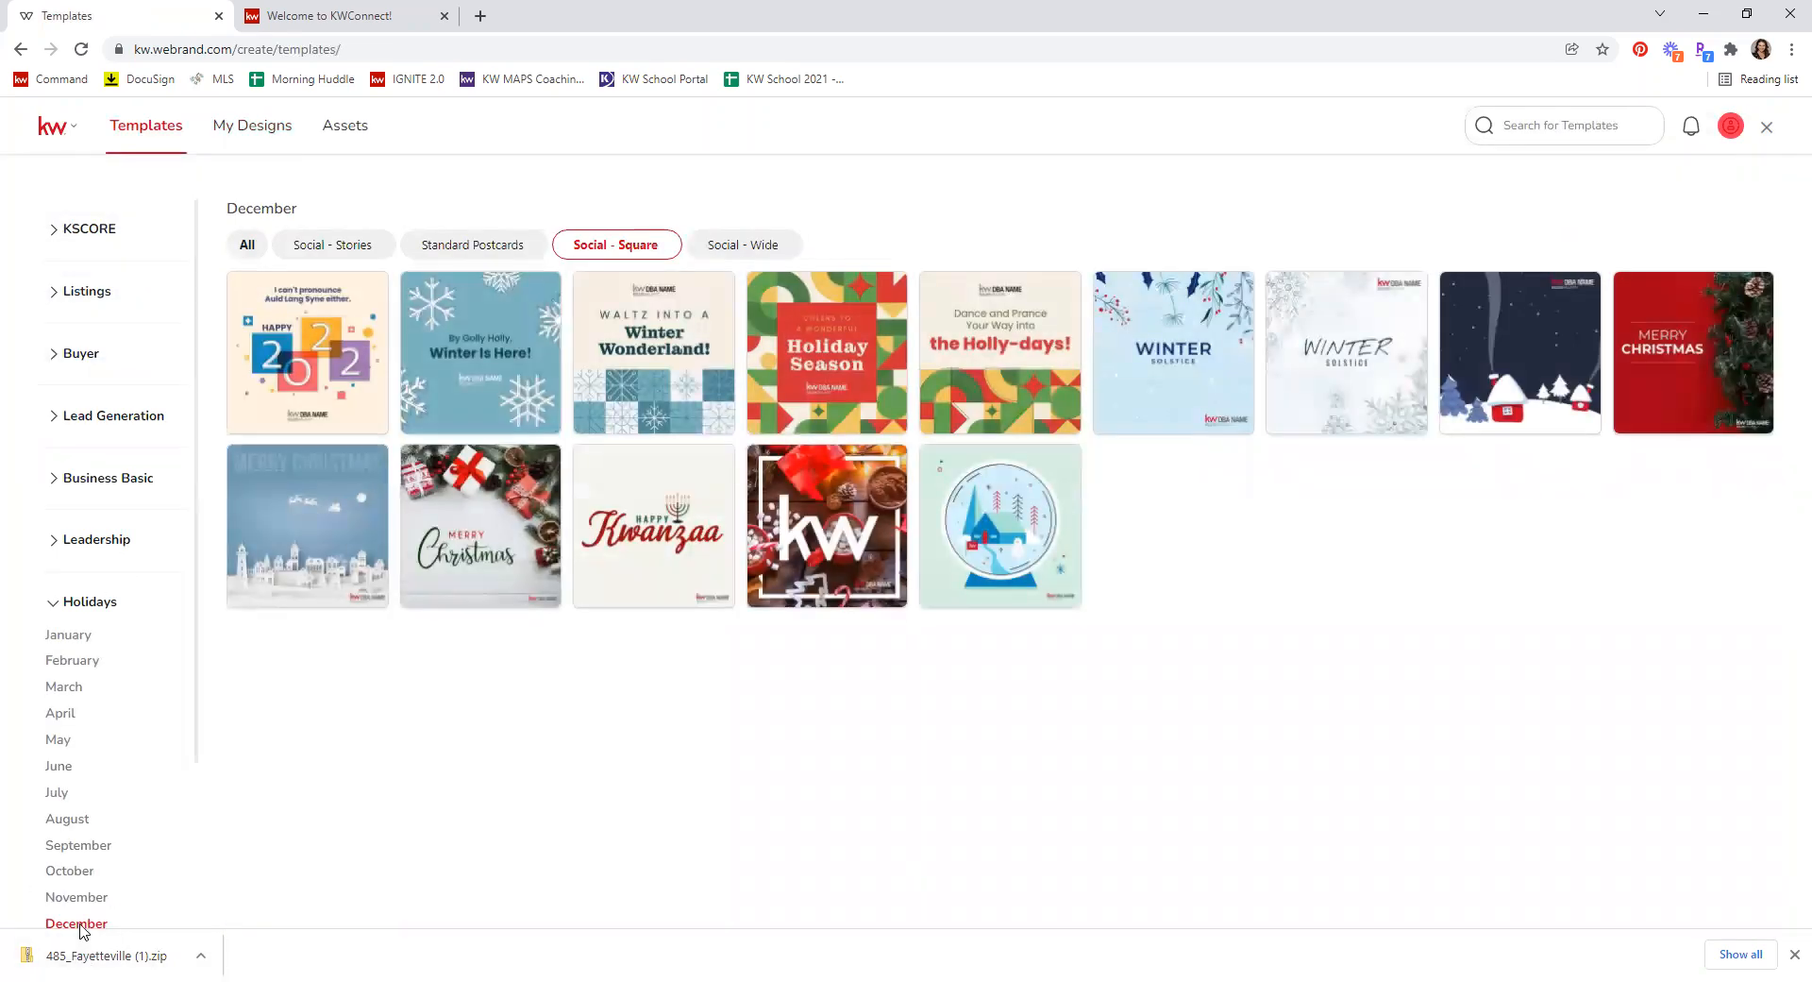
left_click(79, 640)
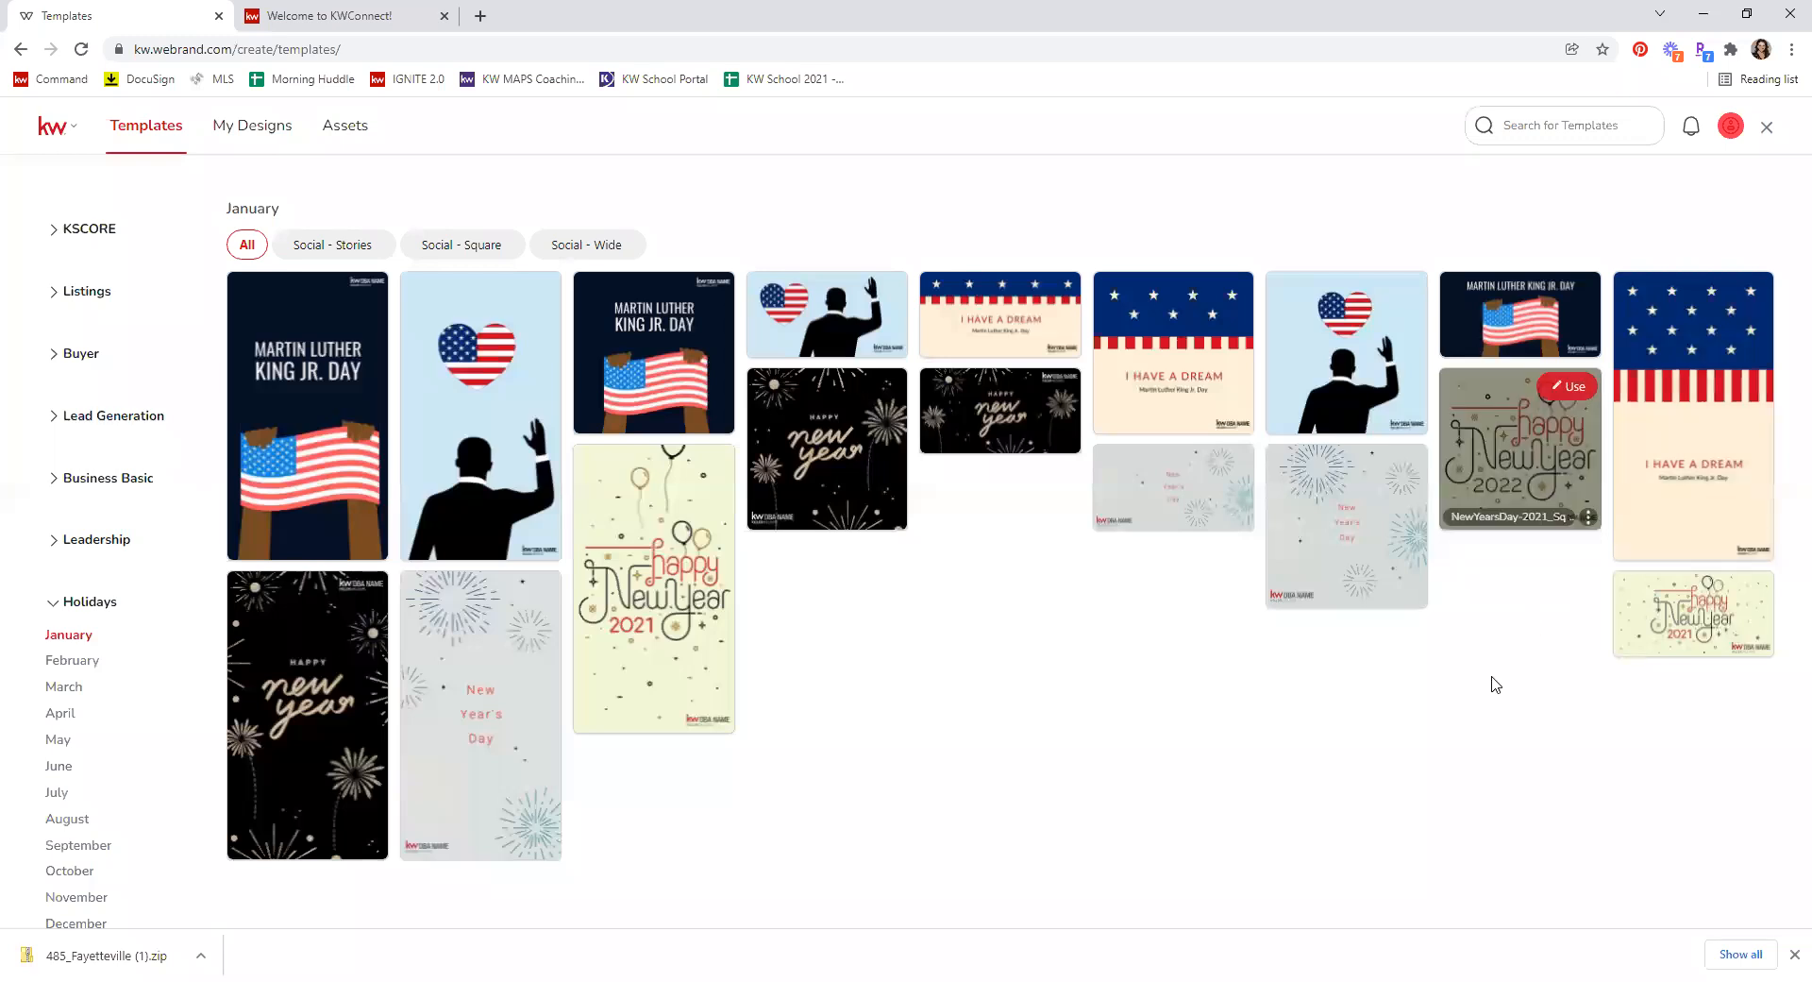
mouse_move(1539, 484)
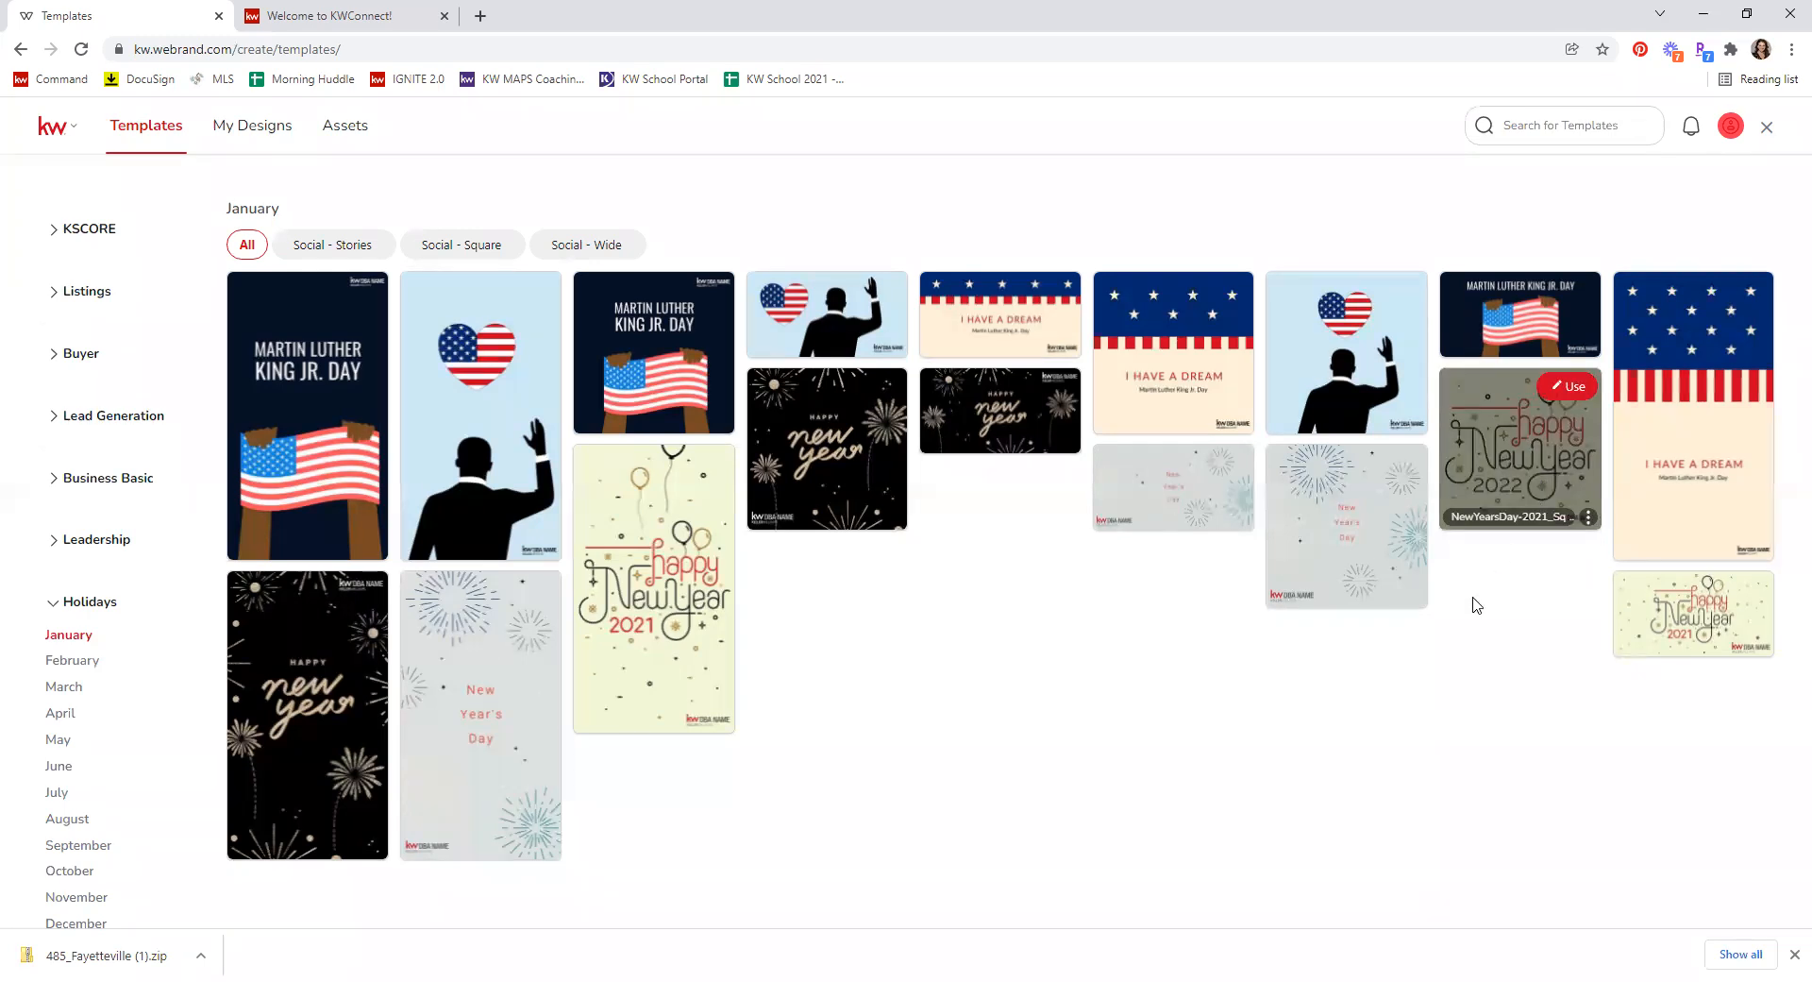
mouse_move(1378, 559)
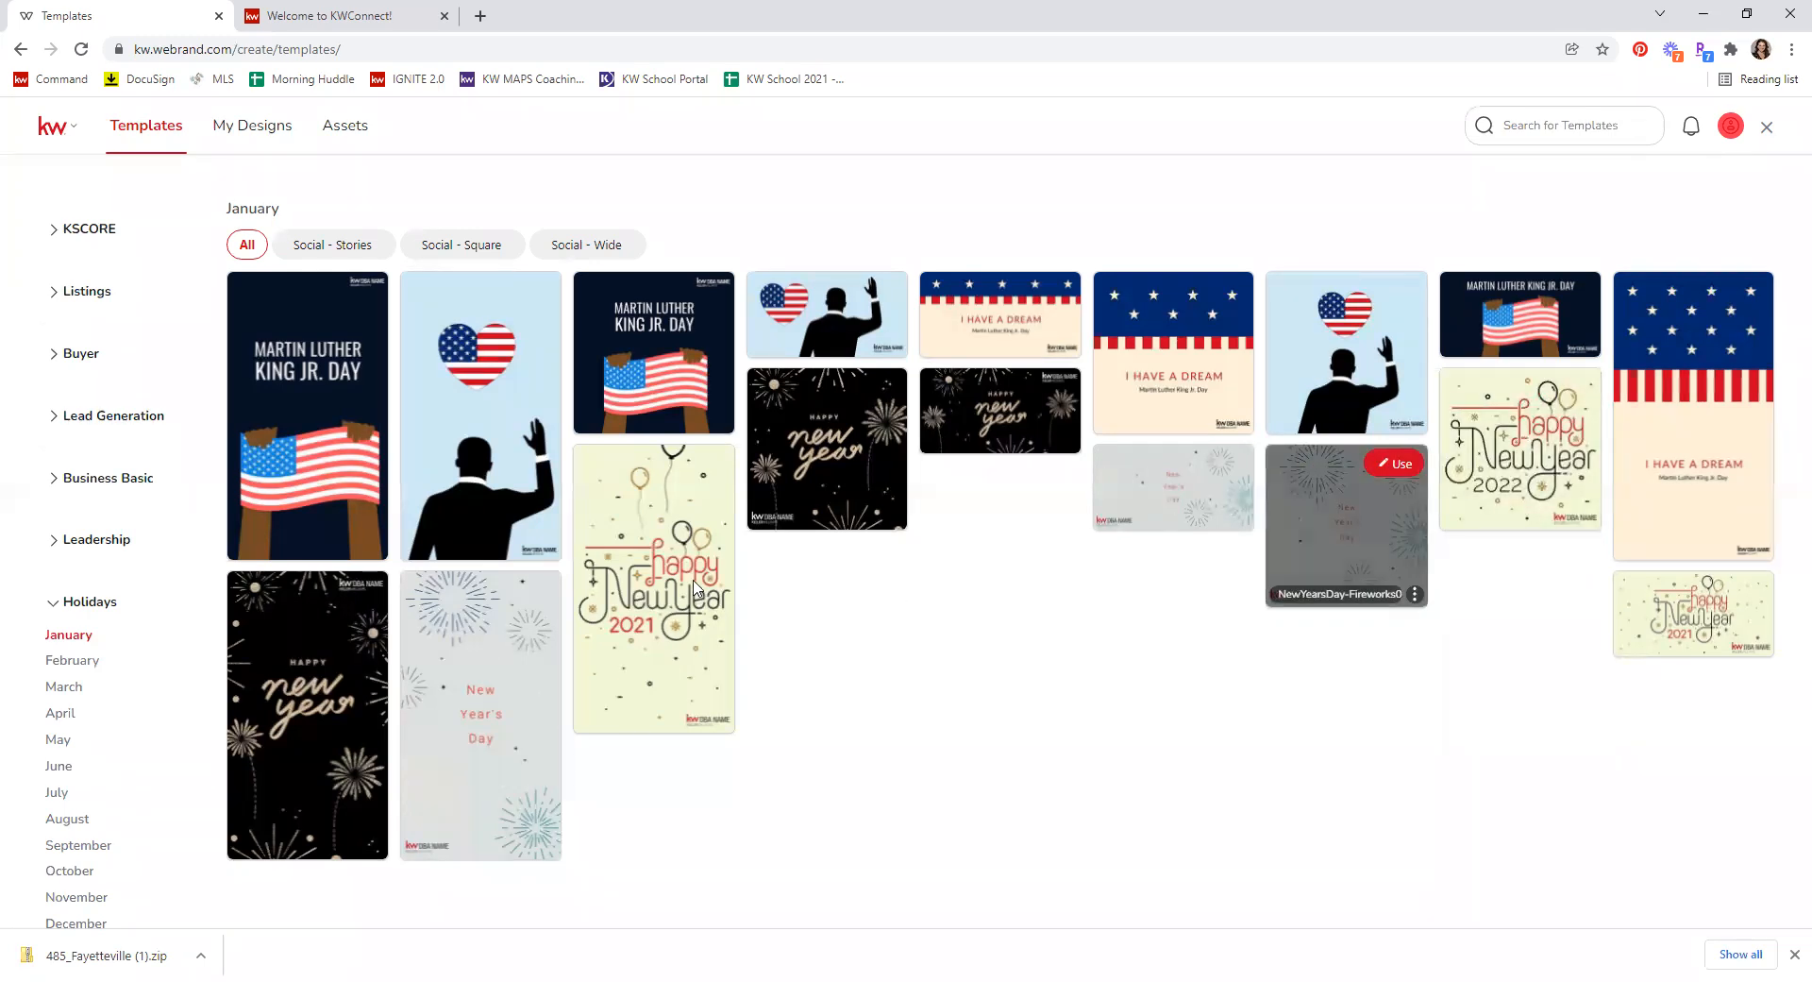
mouse_move(848, 457)
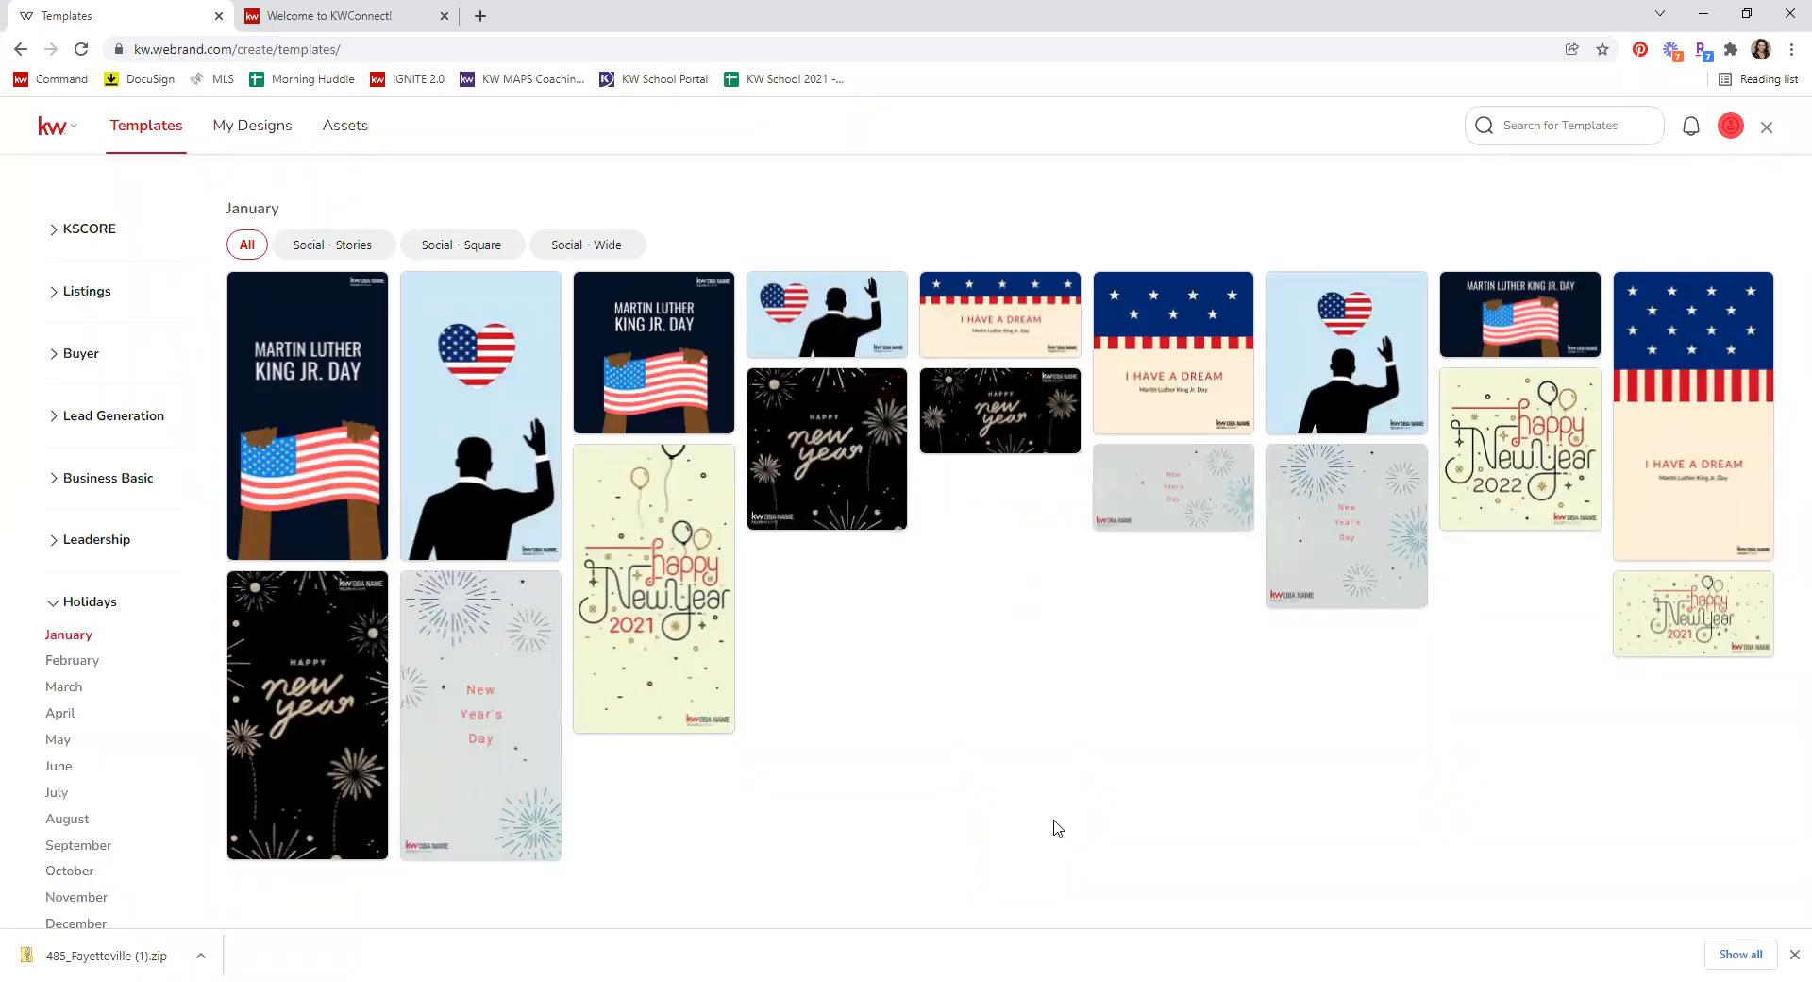
Step: View the December holiday templates again, filtered by Social - Square
left_click(103, 925)
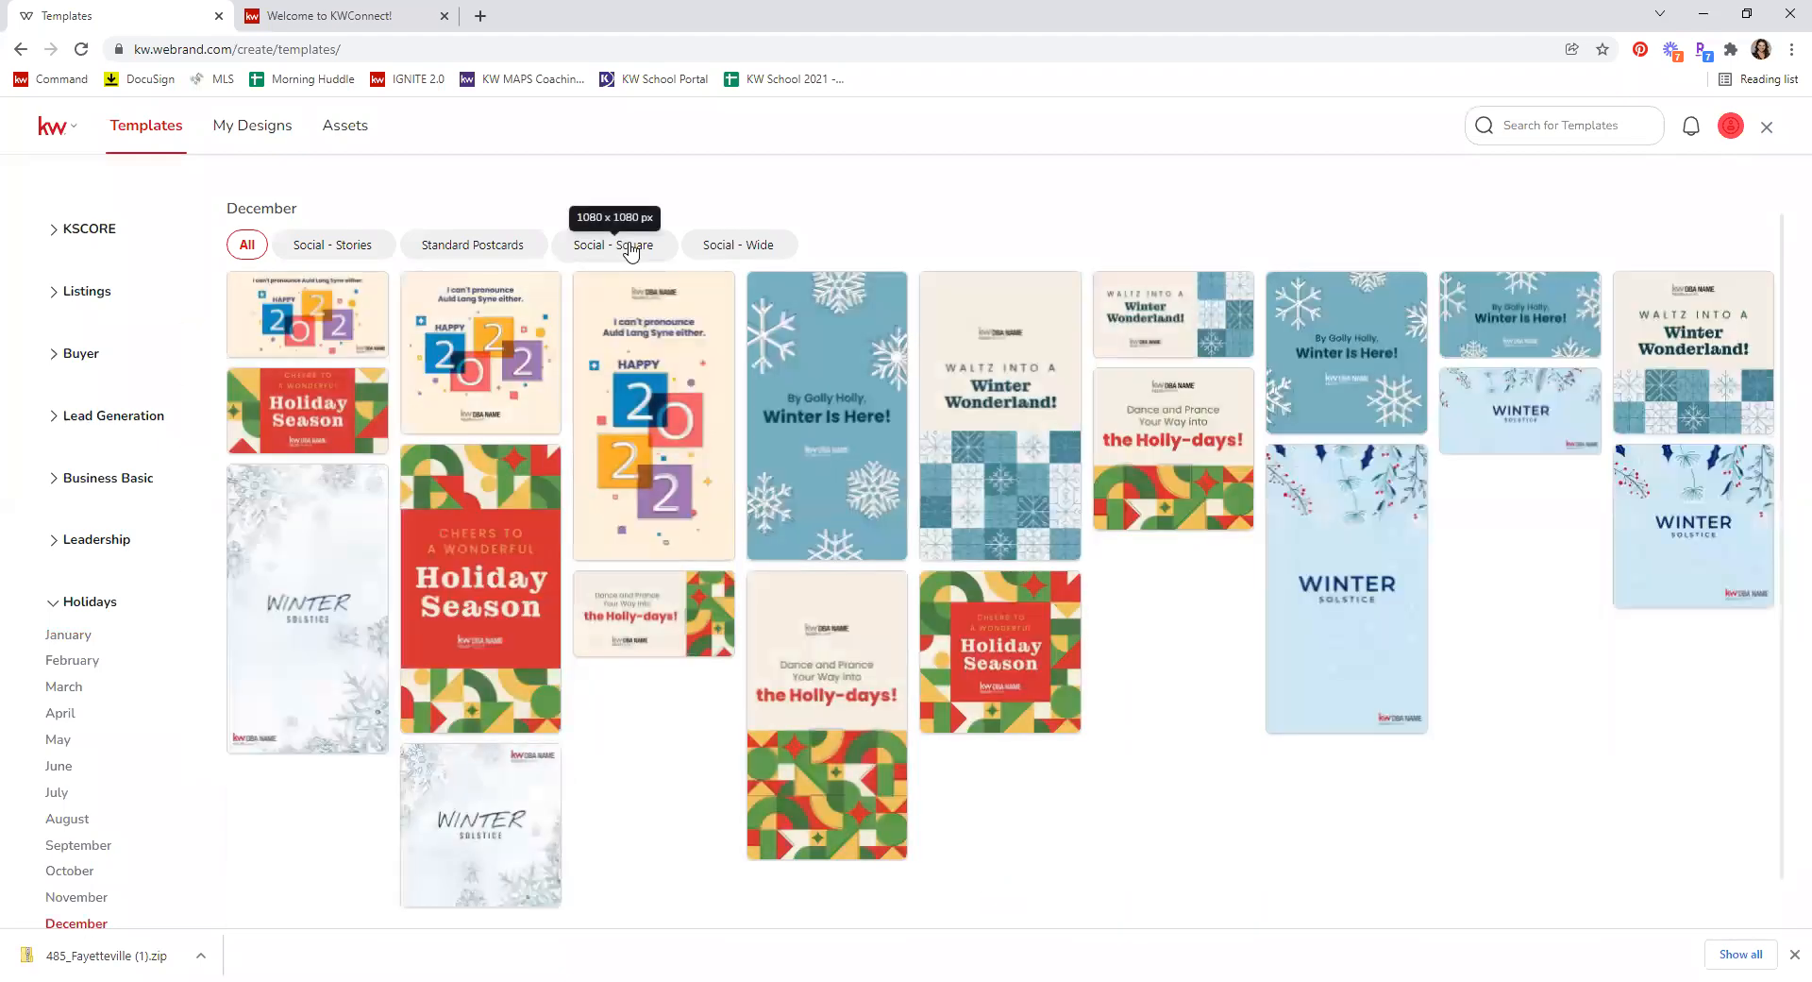
left_click(629, 247)
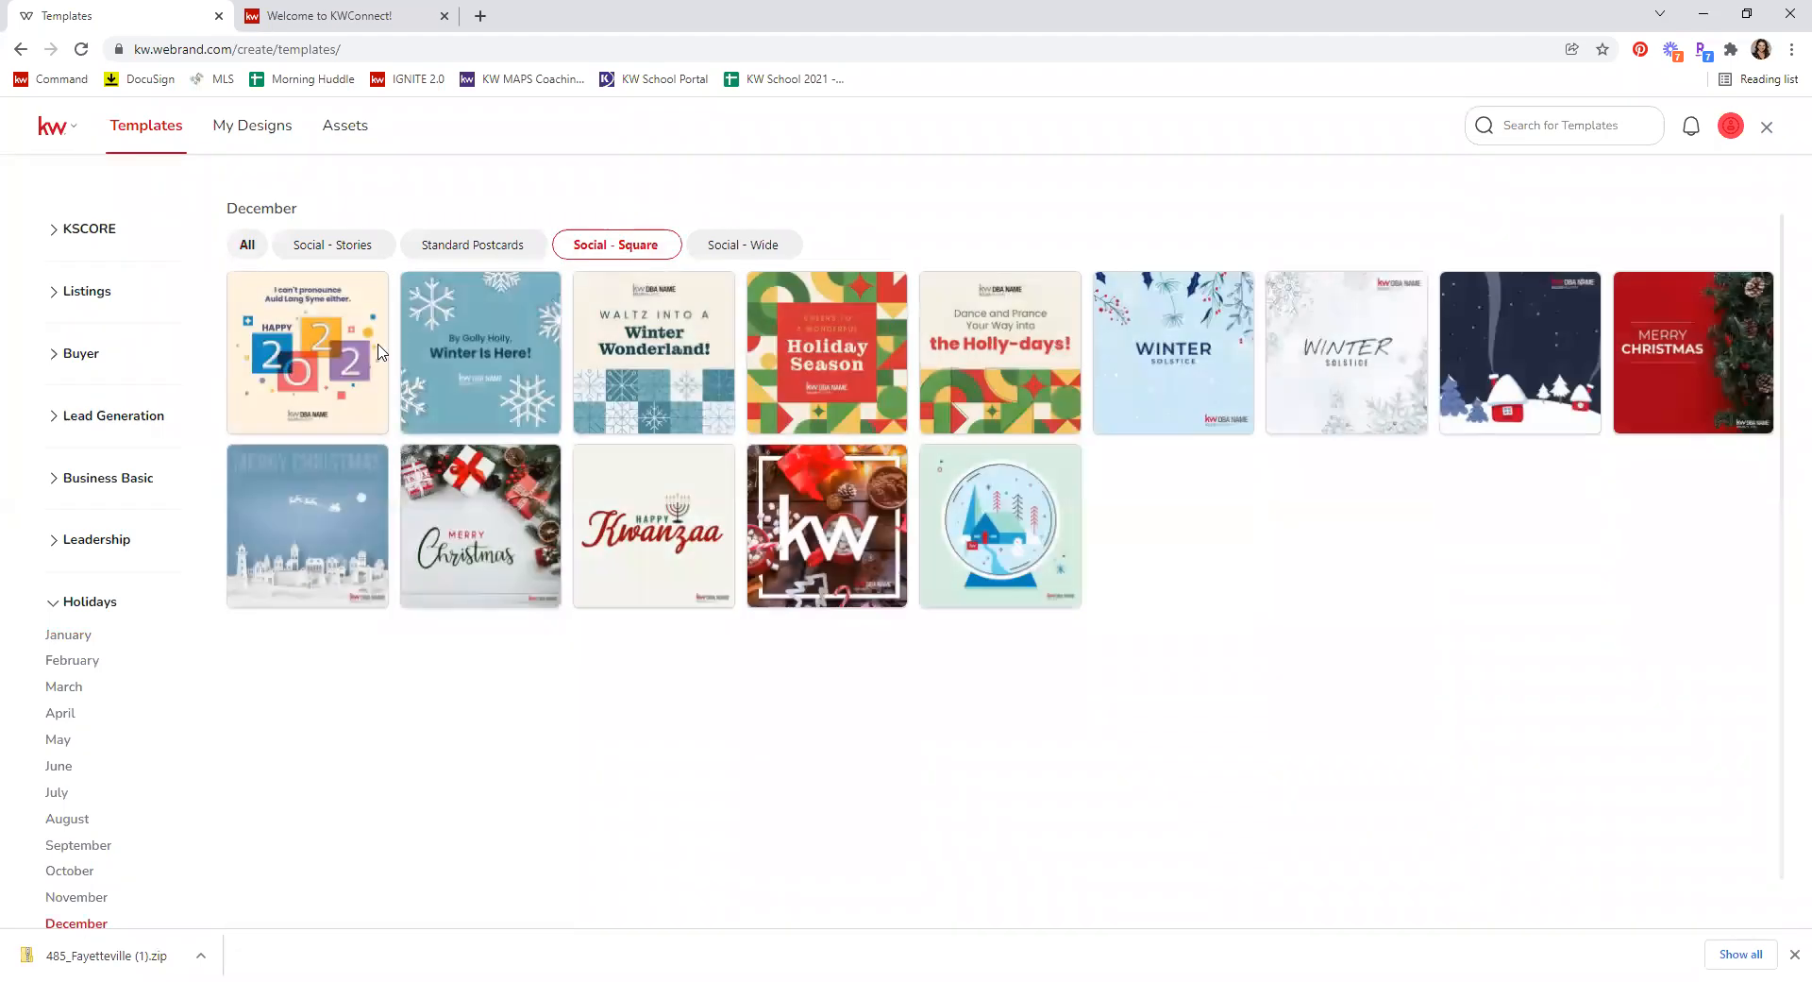
mouse_move(326, 394)
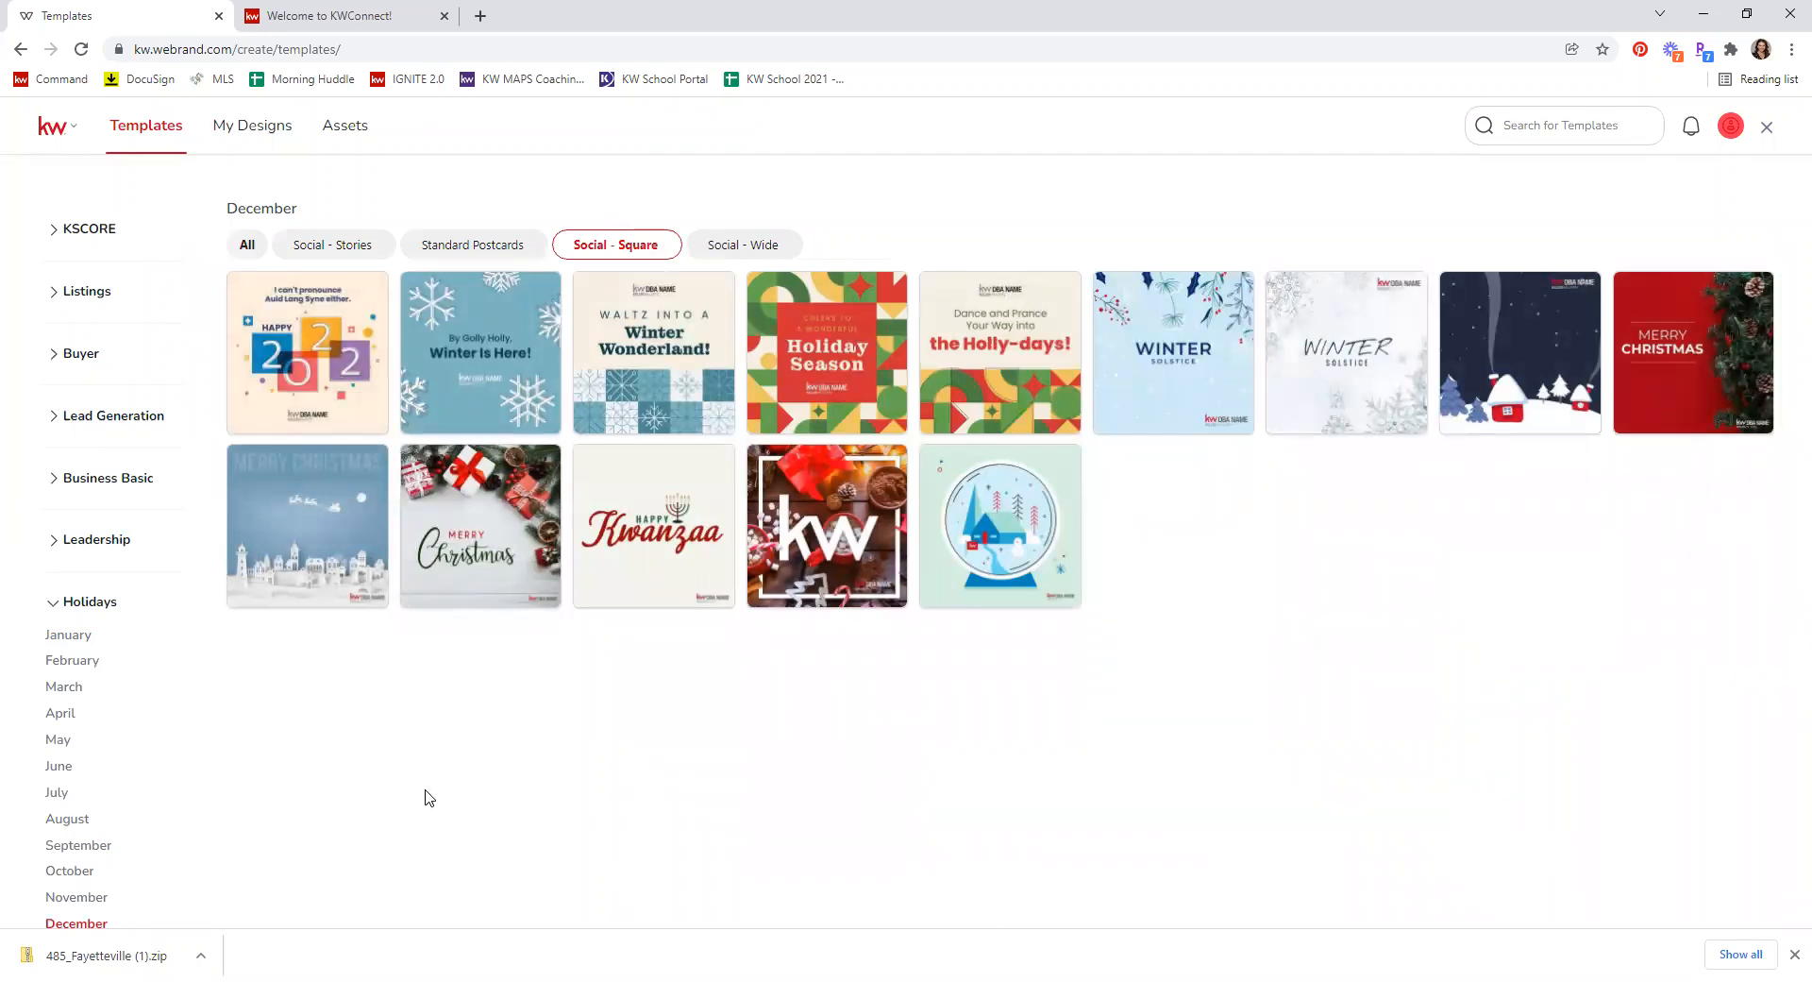
Step: Reopen the January holiday set and start a design from the square black "Happy New Year" fireworks template
left_click(66, 638)
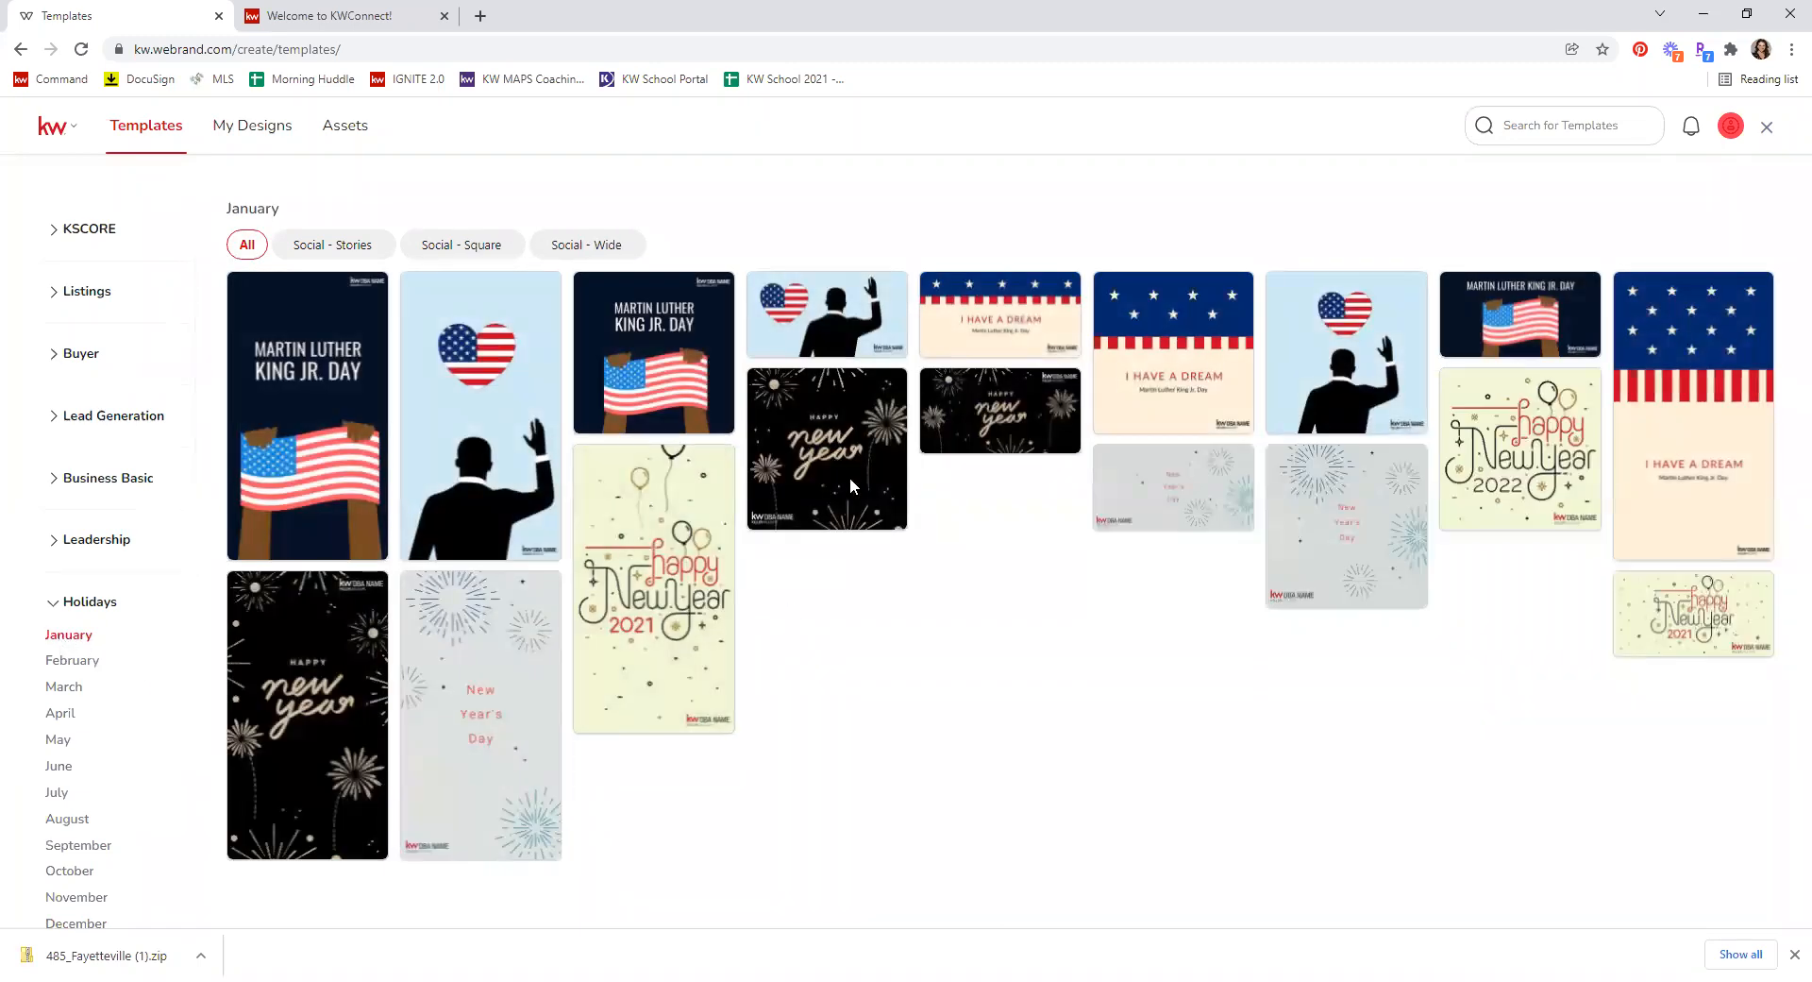
mouse_move(836, 438)
left_click(872, 389)
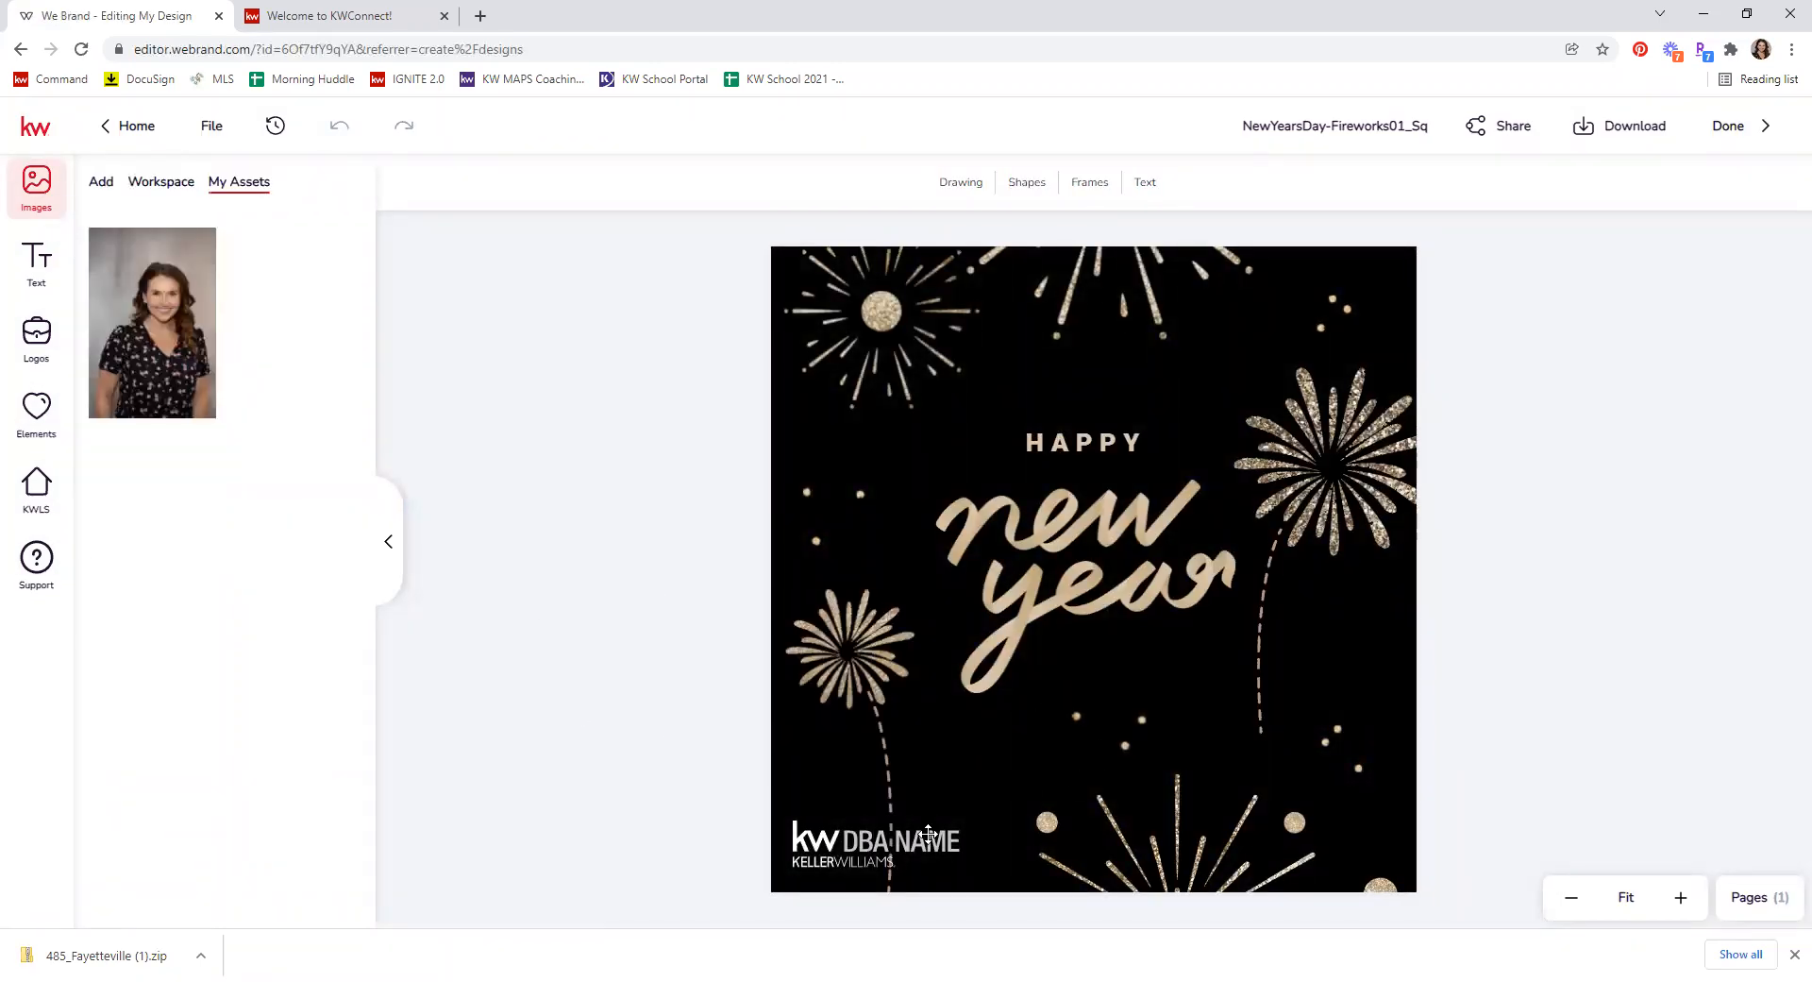
Step: Replace the New Year design's placeholder logo with the White.png Fayetteville logo and slightly enlarge it
left_click(860, 858)
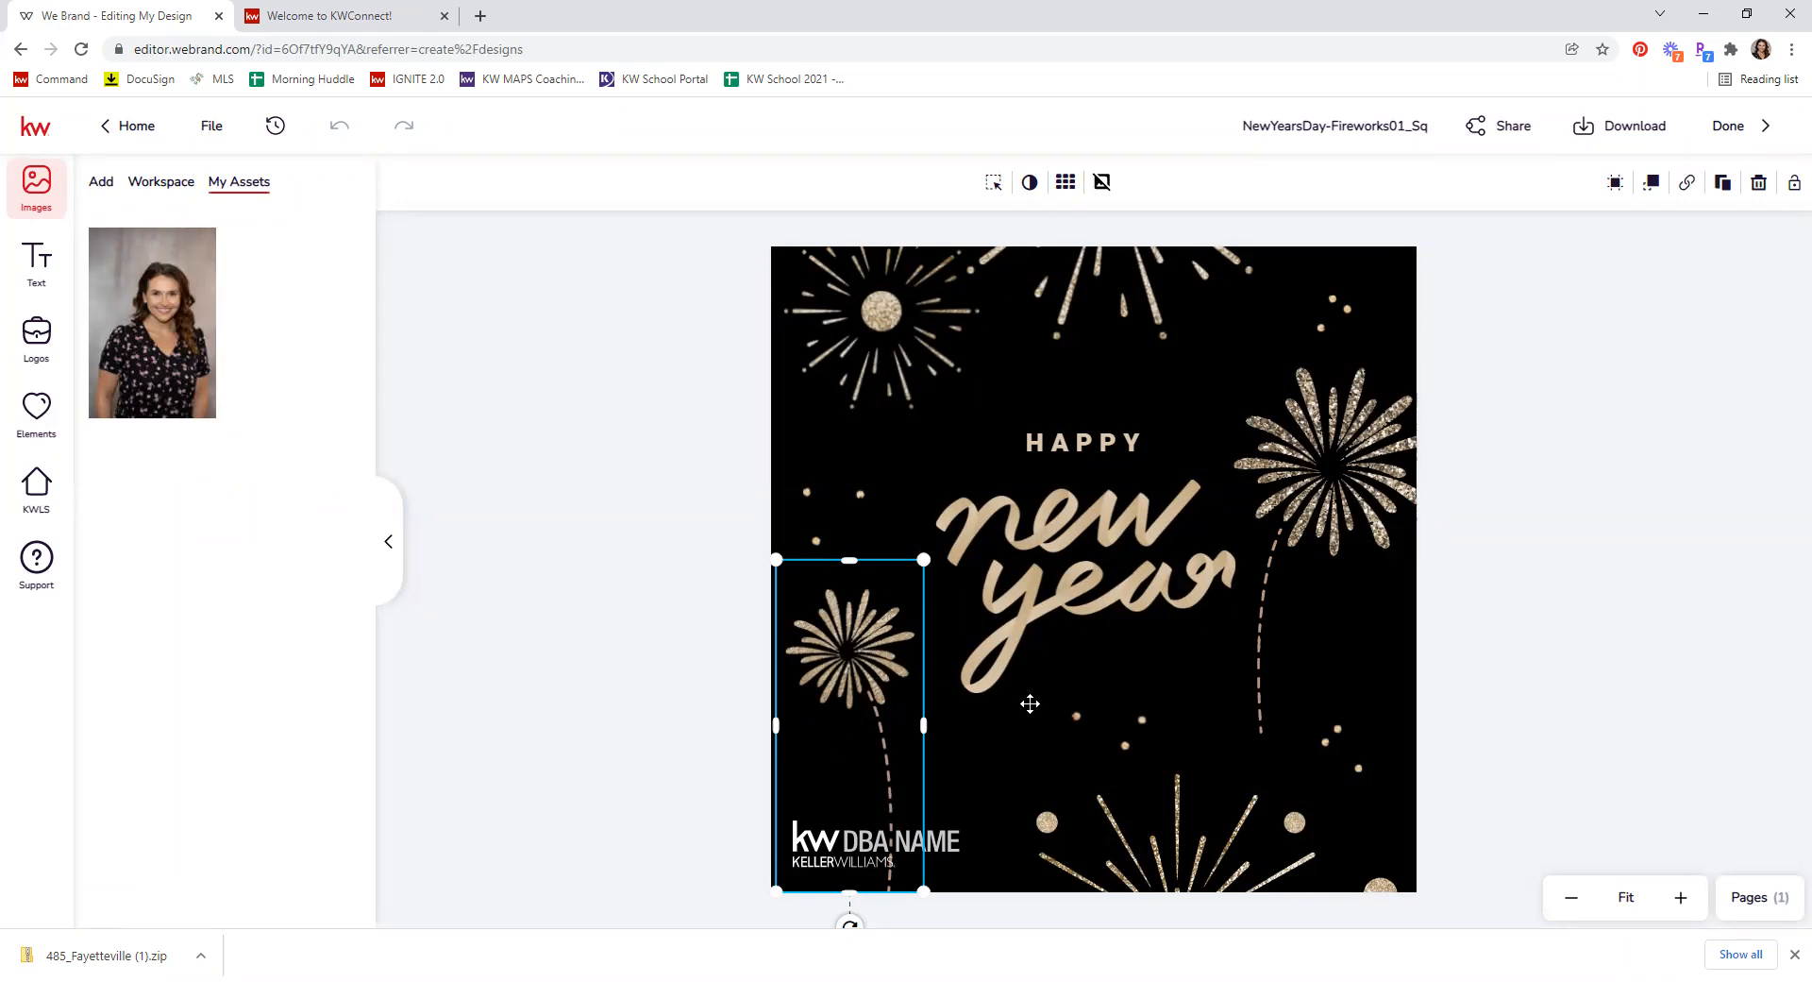
left_click(950, 838)
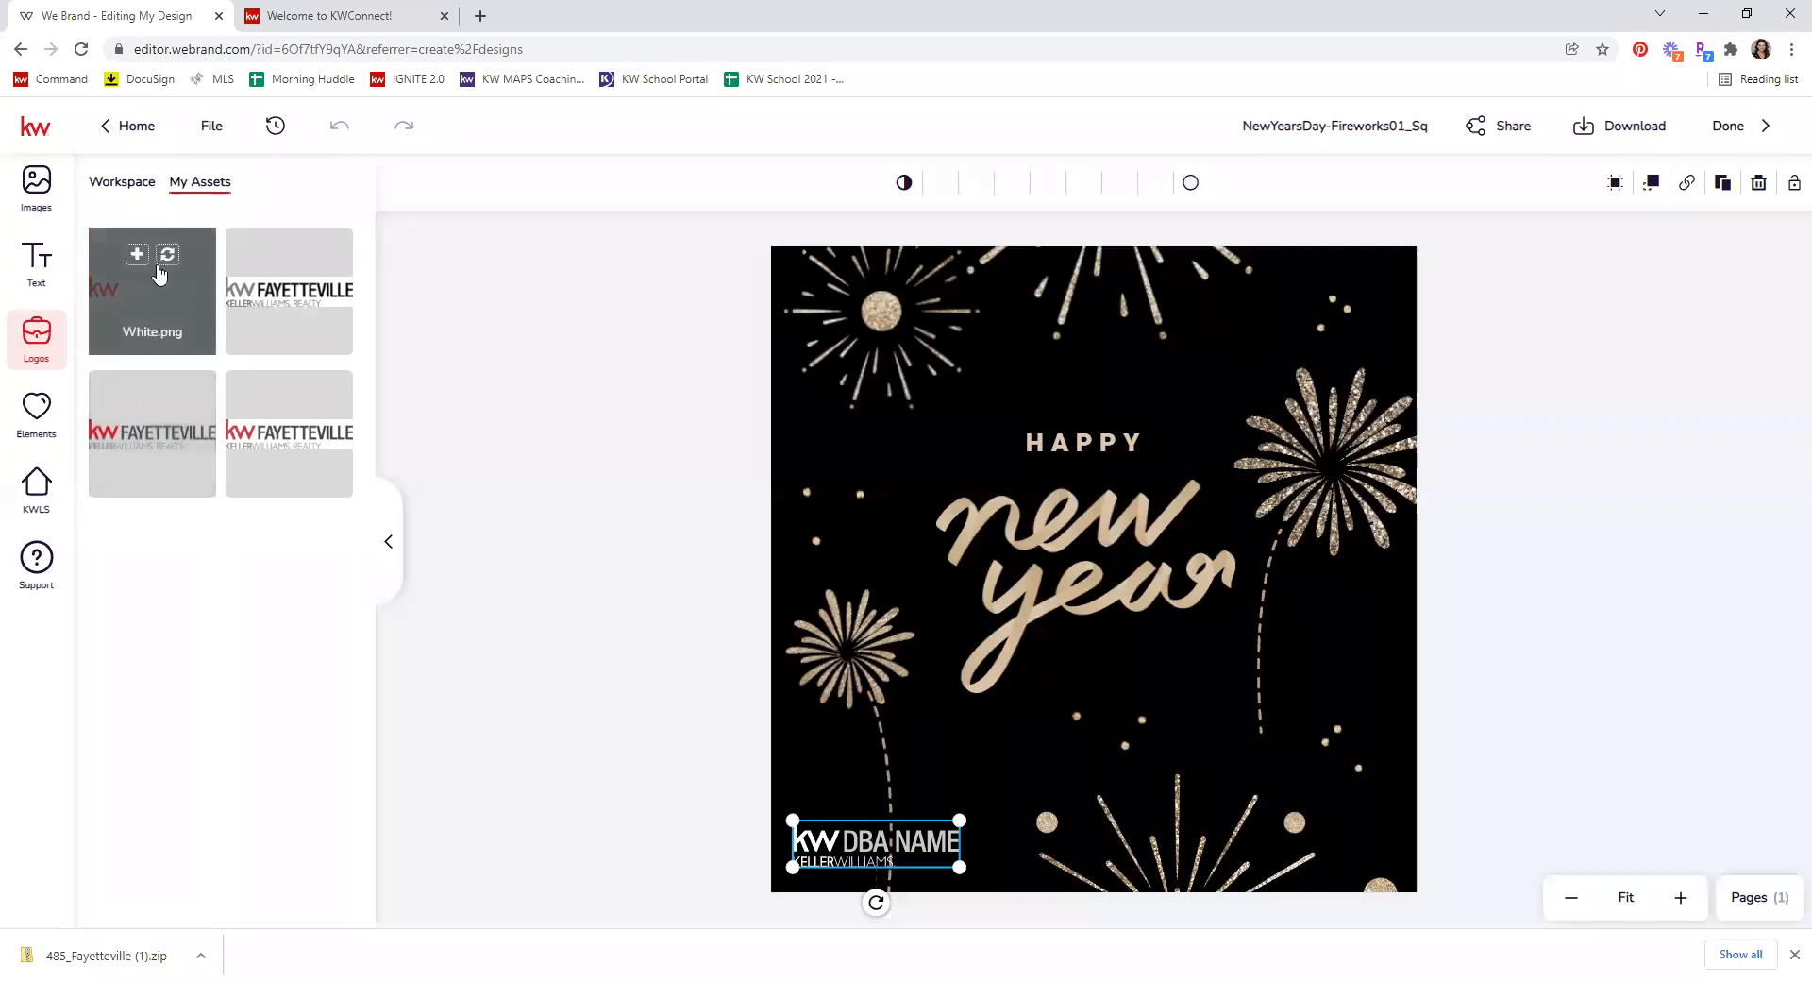
left_click(167, 255)
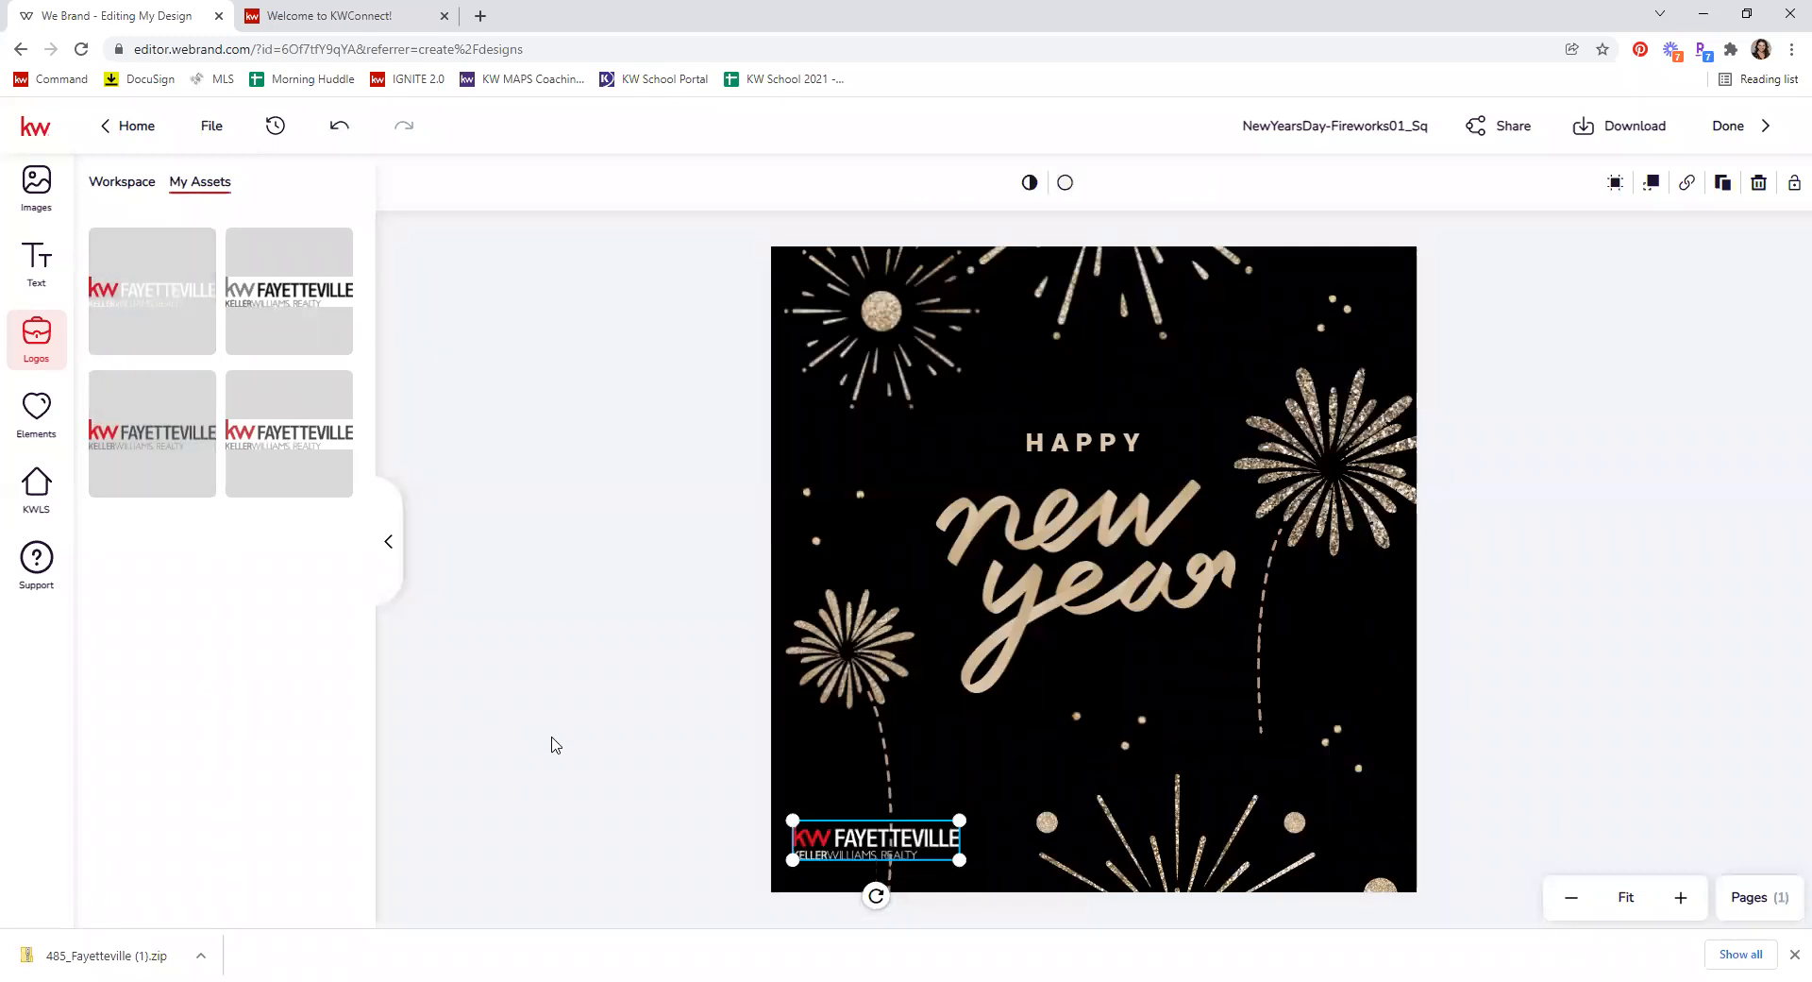
mouse_move(959, 859)
left_mouse_down()
mouse_move(982, 864)
mouse_move(929, 845)
left_mouse_up()
left_click(920, 867)
Step: Move and tilt the lower-left firework so that its dashed trail clears the Fayetteville logo
left_click(888, 758)
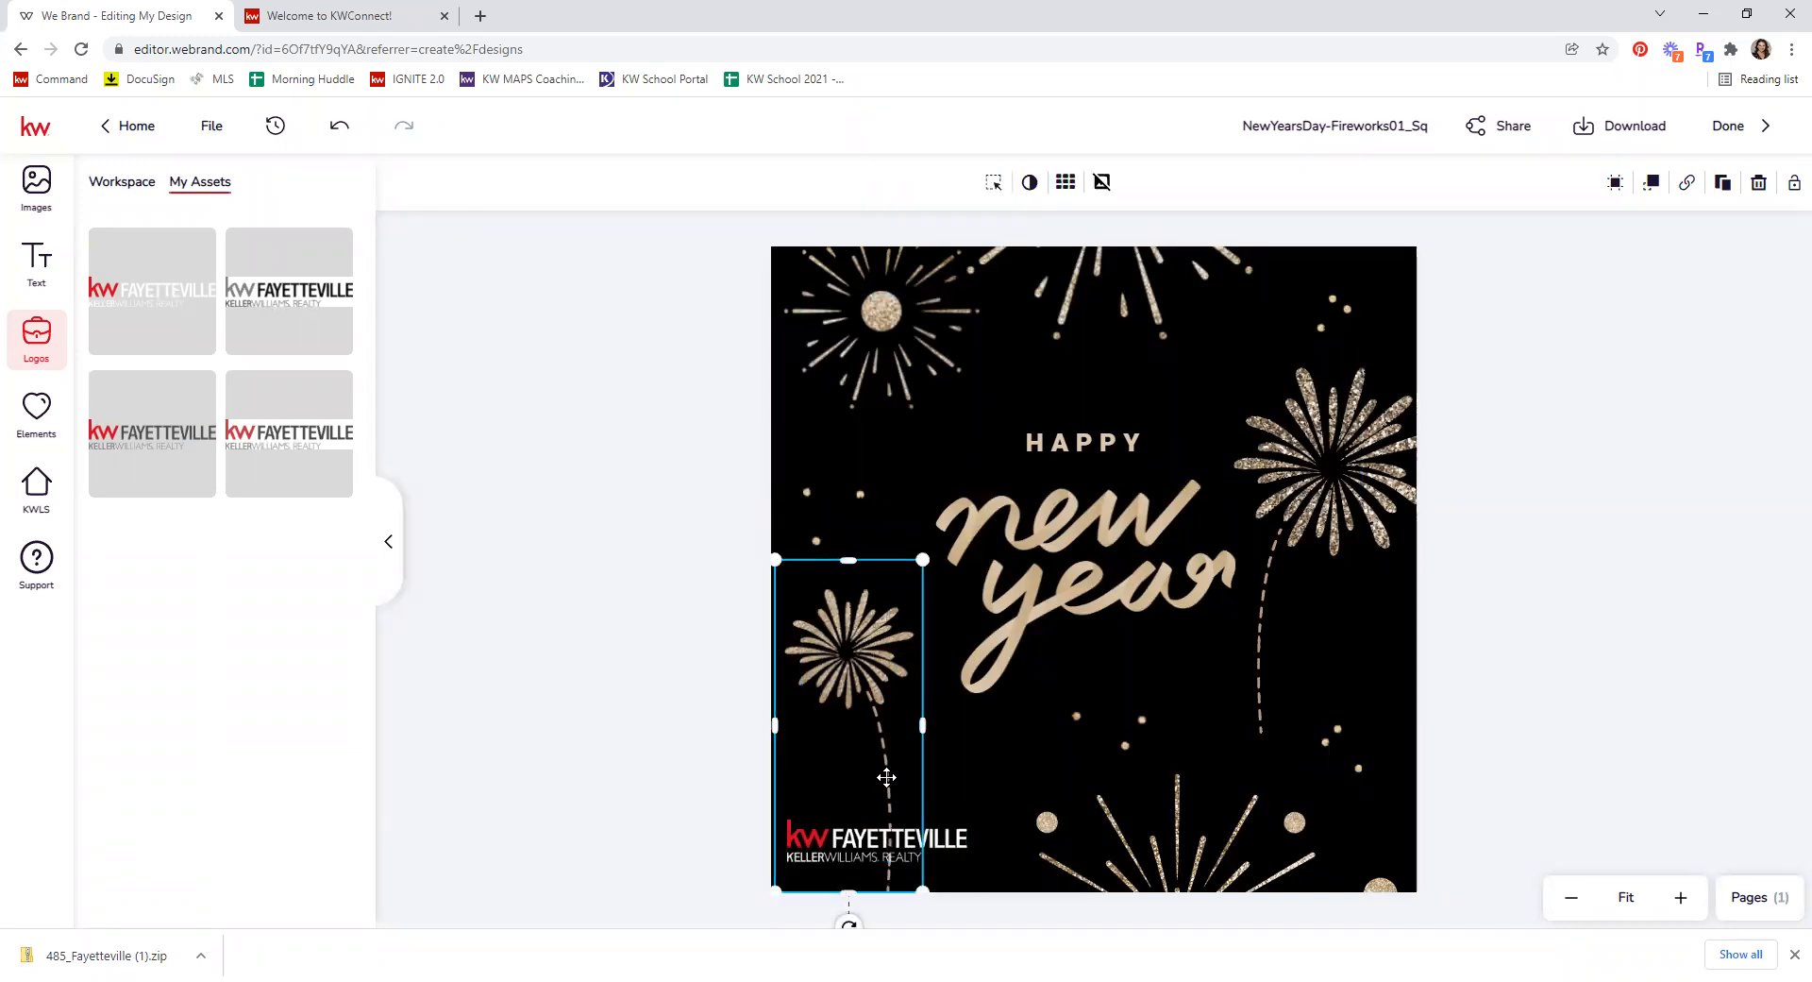
left_click_drag(873, 763, 854, 682)
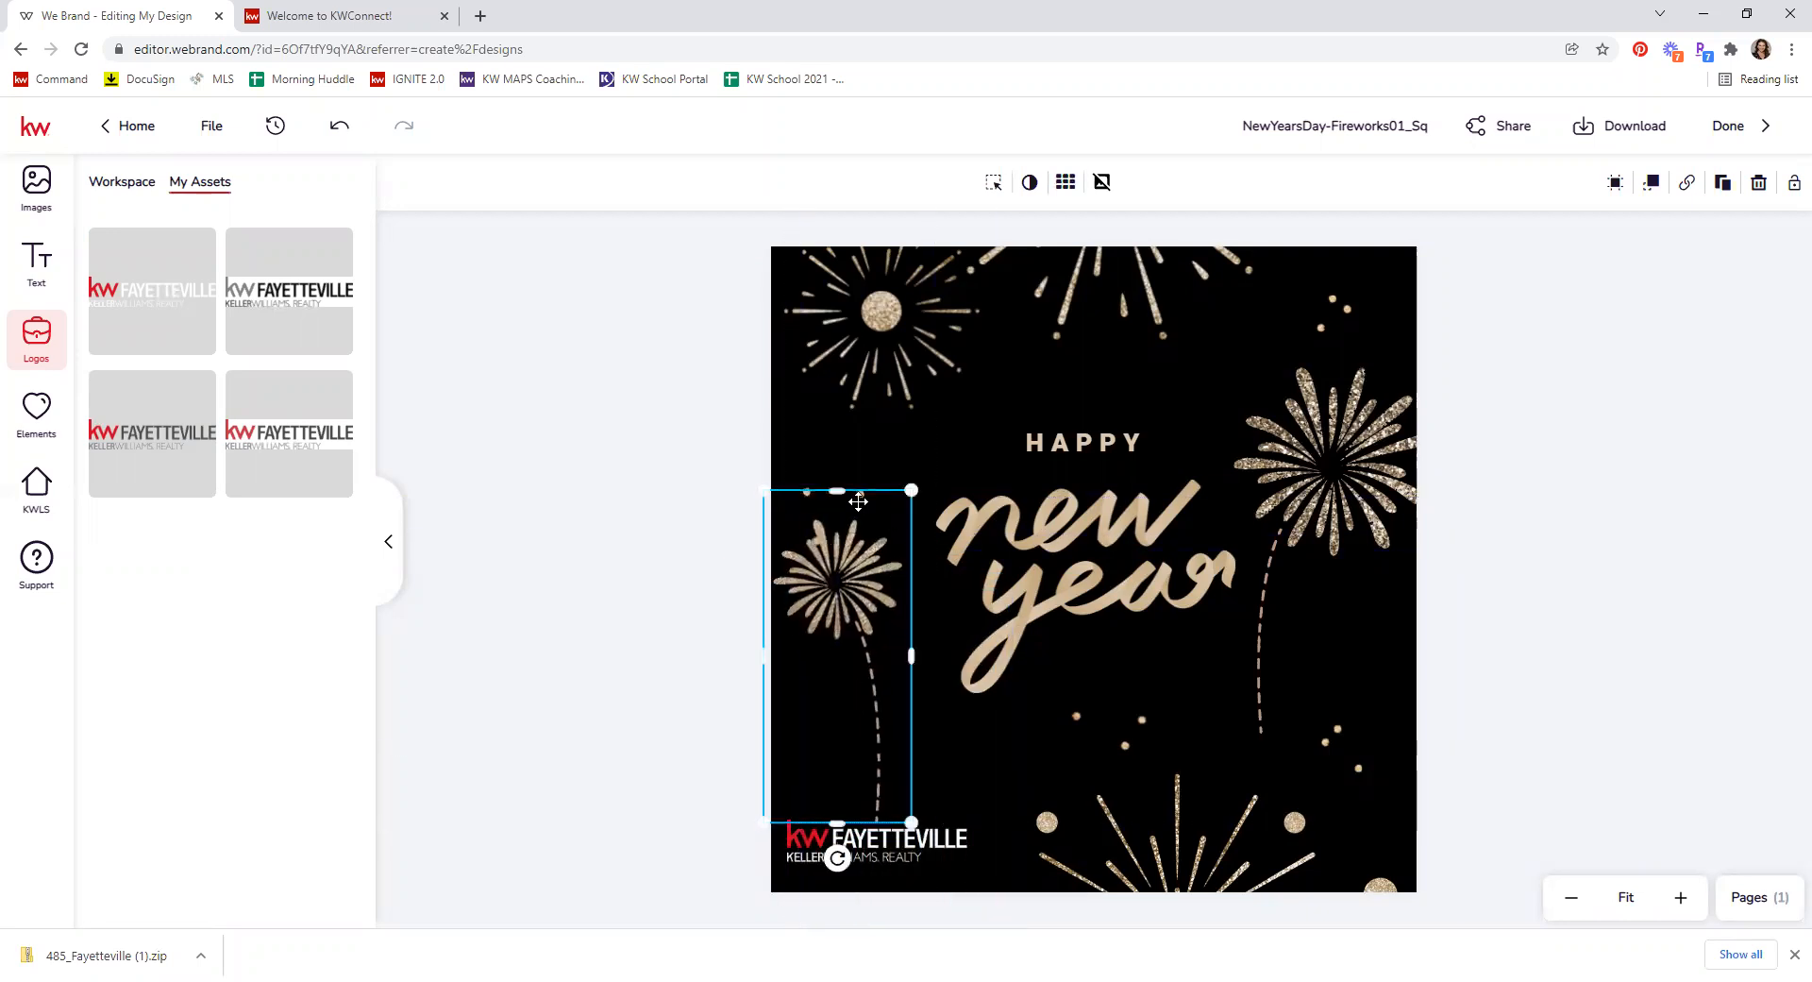
left_click_drag(897, 618, 936, 626)
left_click_drag(877, 866, 642, 829)
left_click_drag(902, 696, 853, 738)
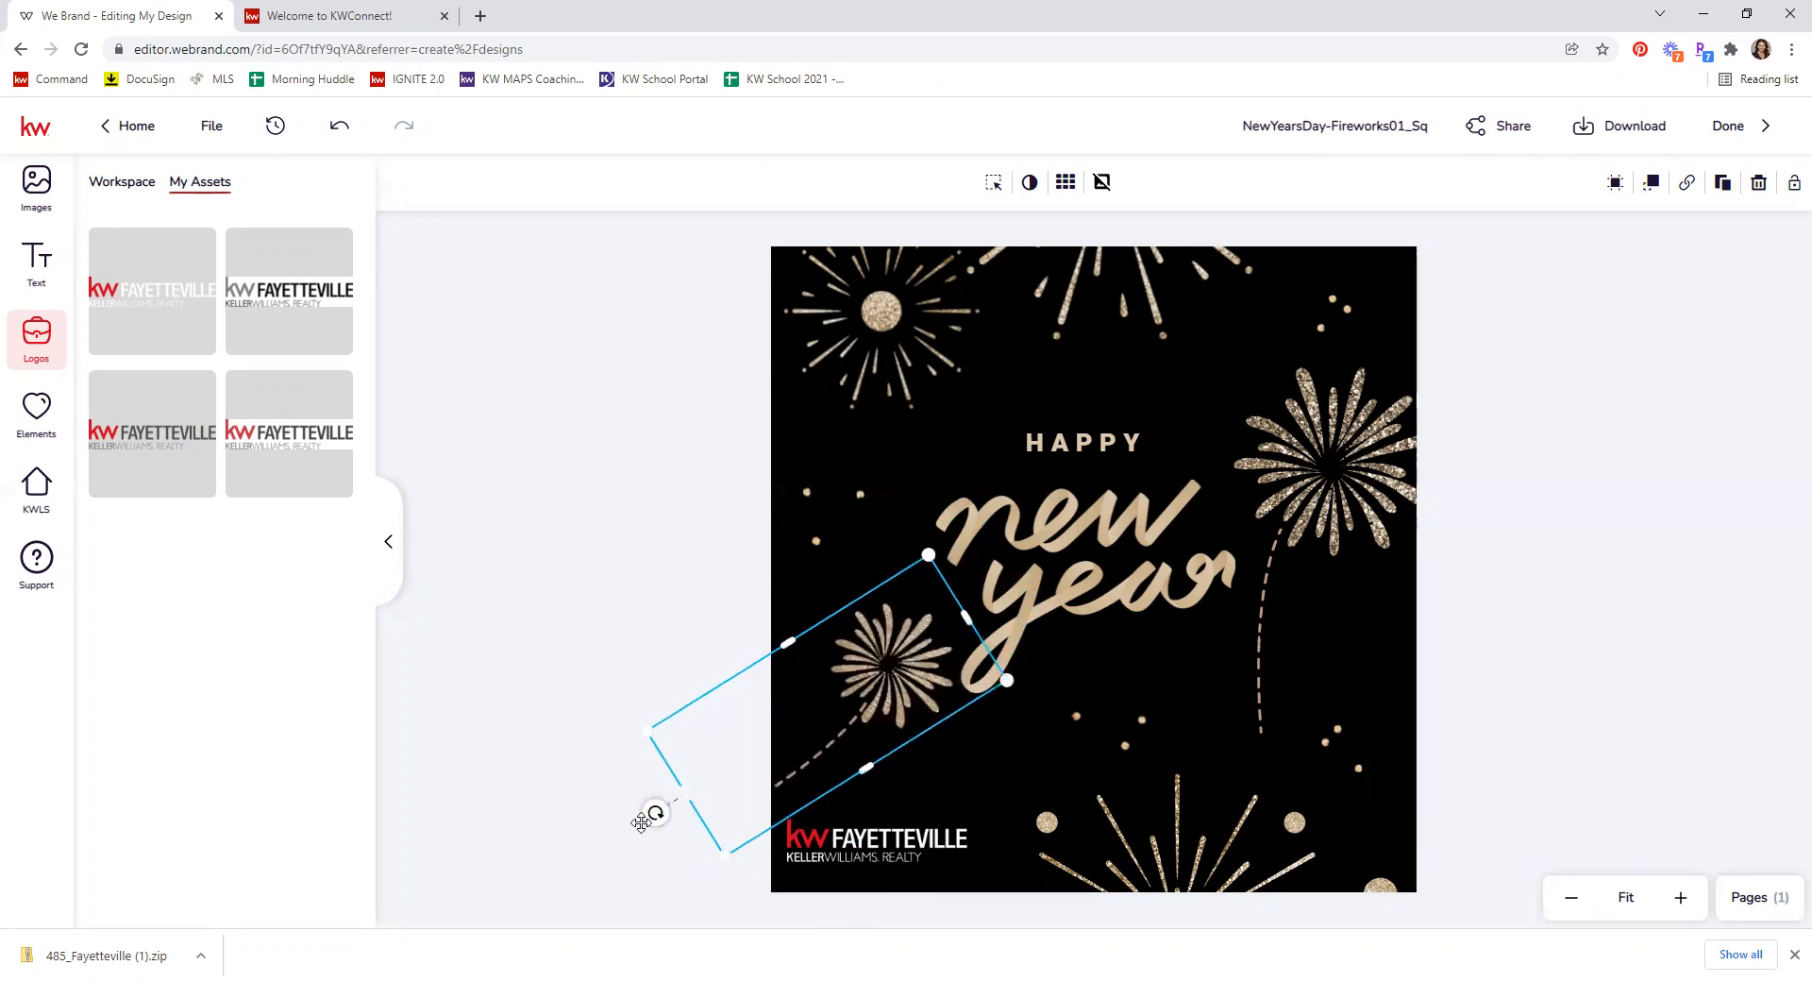
left_click_drag(655, 814, 688, 852)
left_click_drag(866, 703, 866, 689)
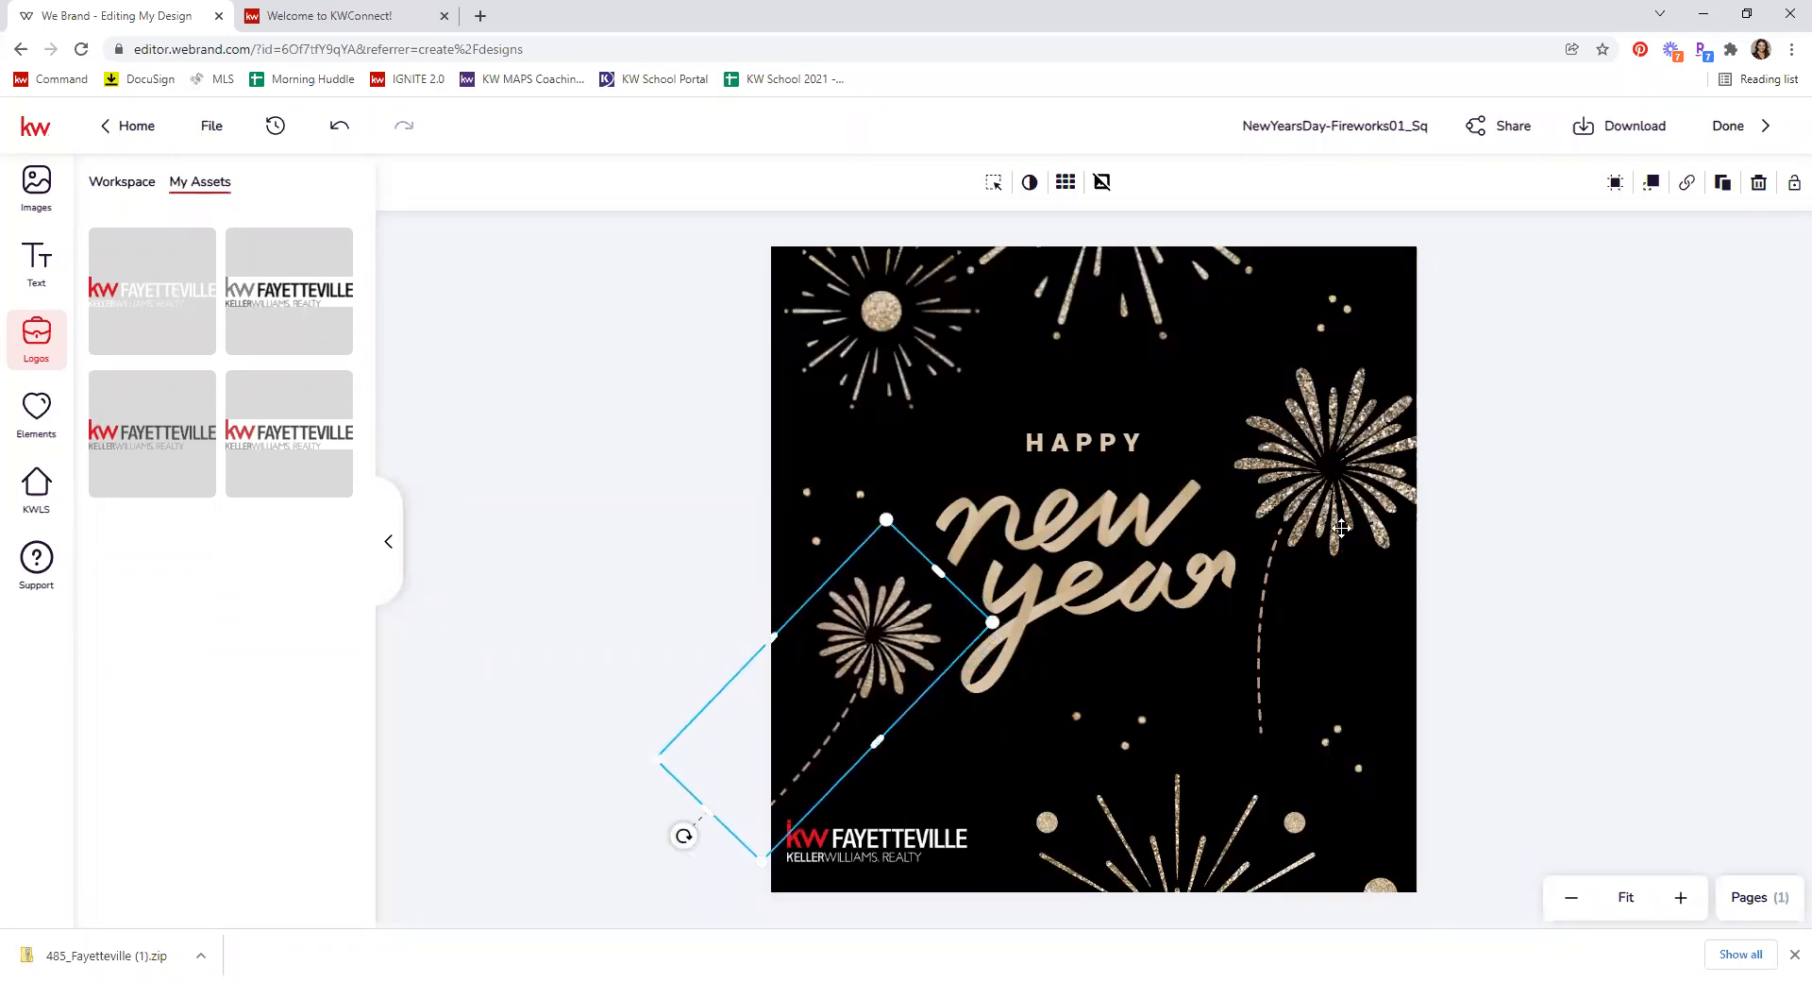
Step: Tilt and reposition the firework beside "new year" so that its dashed trail runs toward the canvas's lower-right edge
left_click(1316, 734)
left_click_drag(1321, 787, 1435, 703)
left_click_drag(1342, 597, 1353, 596)
left_click(1520, 425)
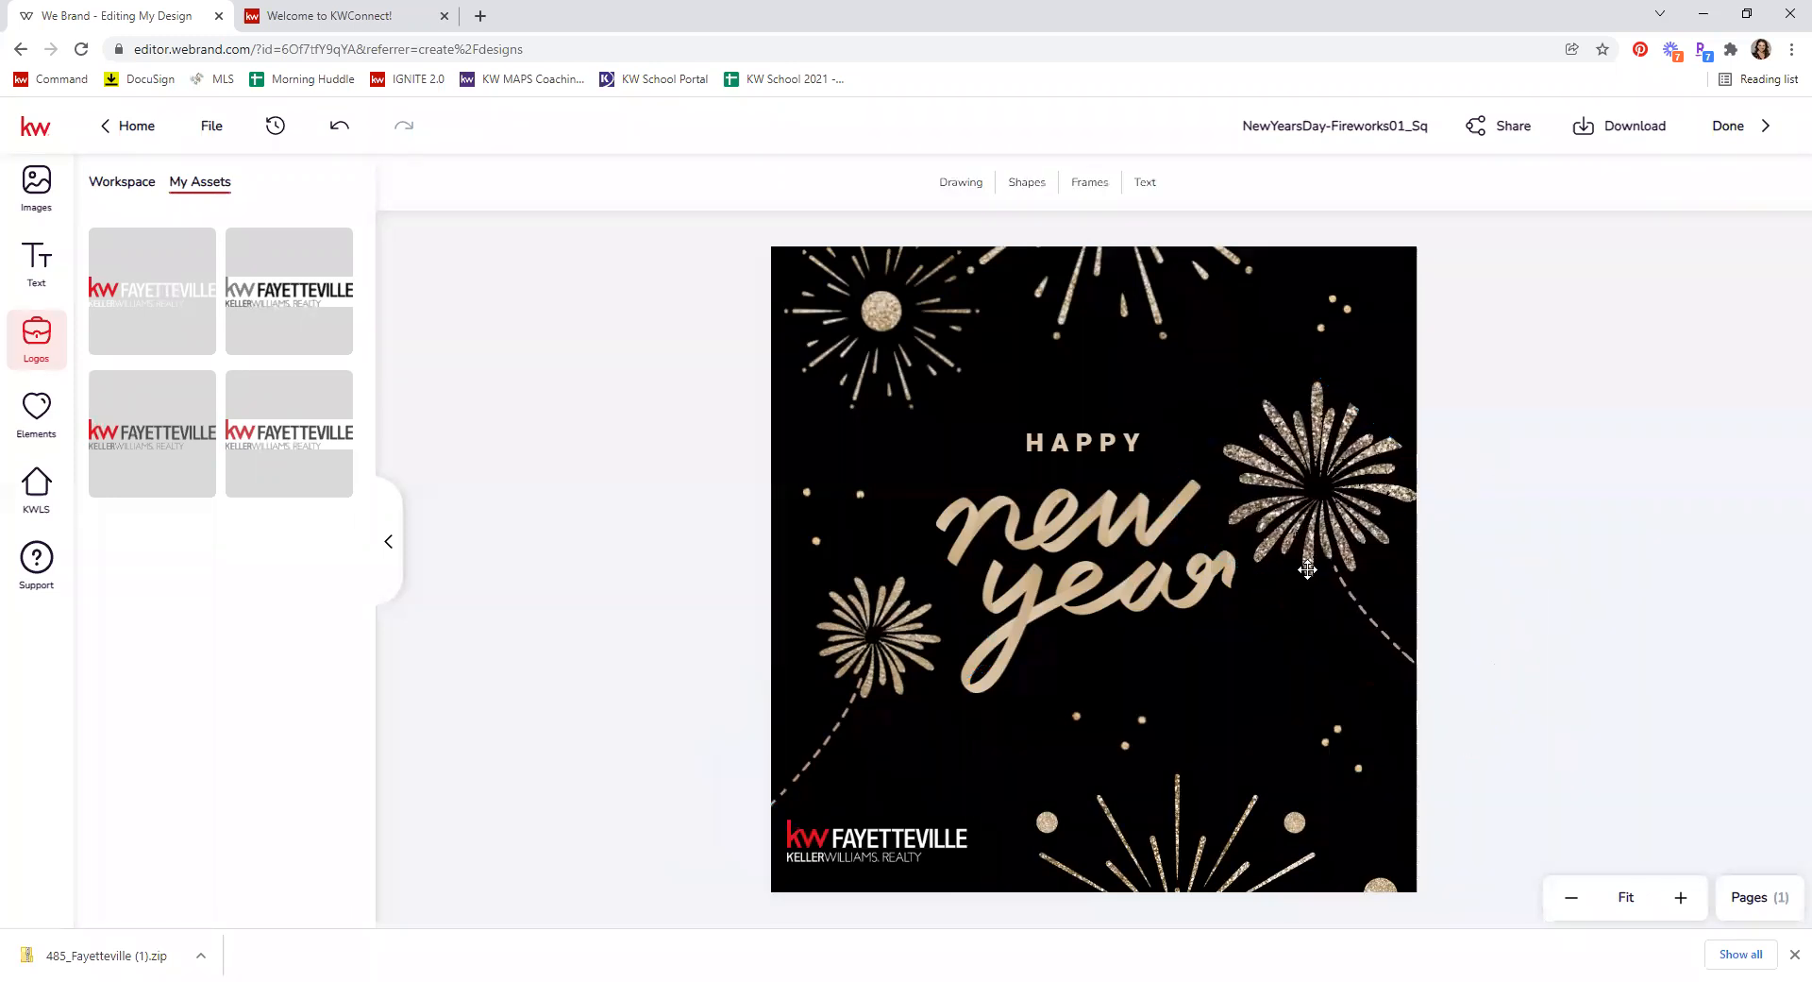
left_click(1359, 530)
left_click(1493, 459)
Step: Slightly nudge the upper-left firework, the scattered gold dots and the bottom firework on the canvas
left_click_drag(873, 345, 886, 323)
left_click(1453, 383)
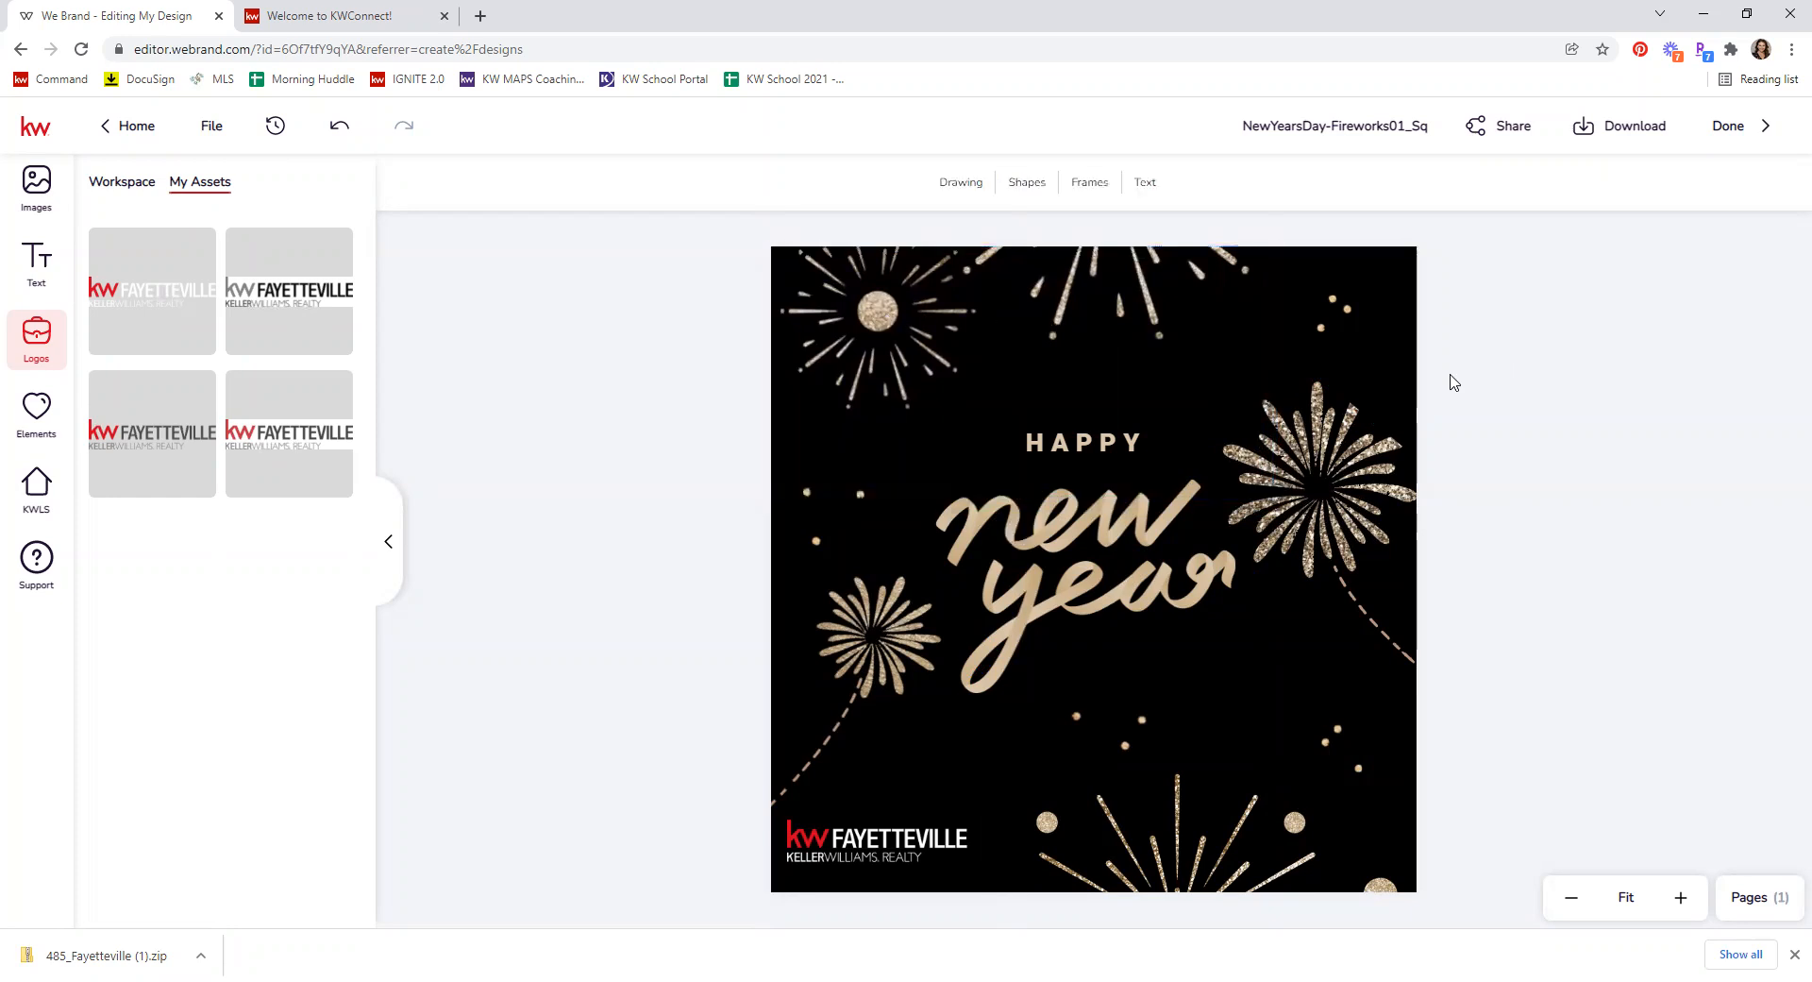
left_click_drag(1347, 311, 1348, 317)
left_click(1510, 472)
mouse_move(1171, 873)
left_mouse_down()
mouse_move(1204, 873)
mouse_move(1171, 874)
left_mouse_up()
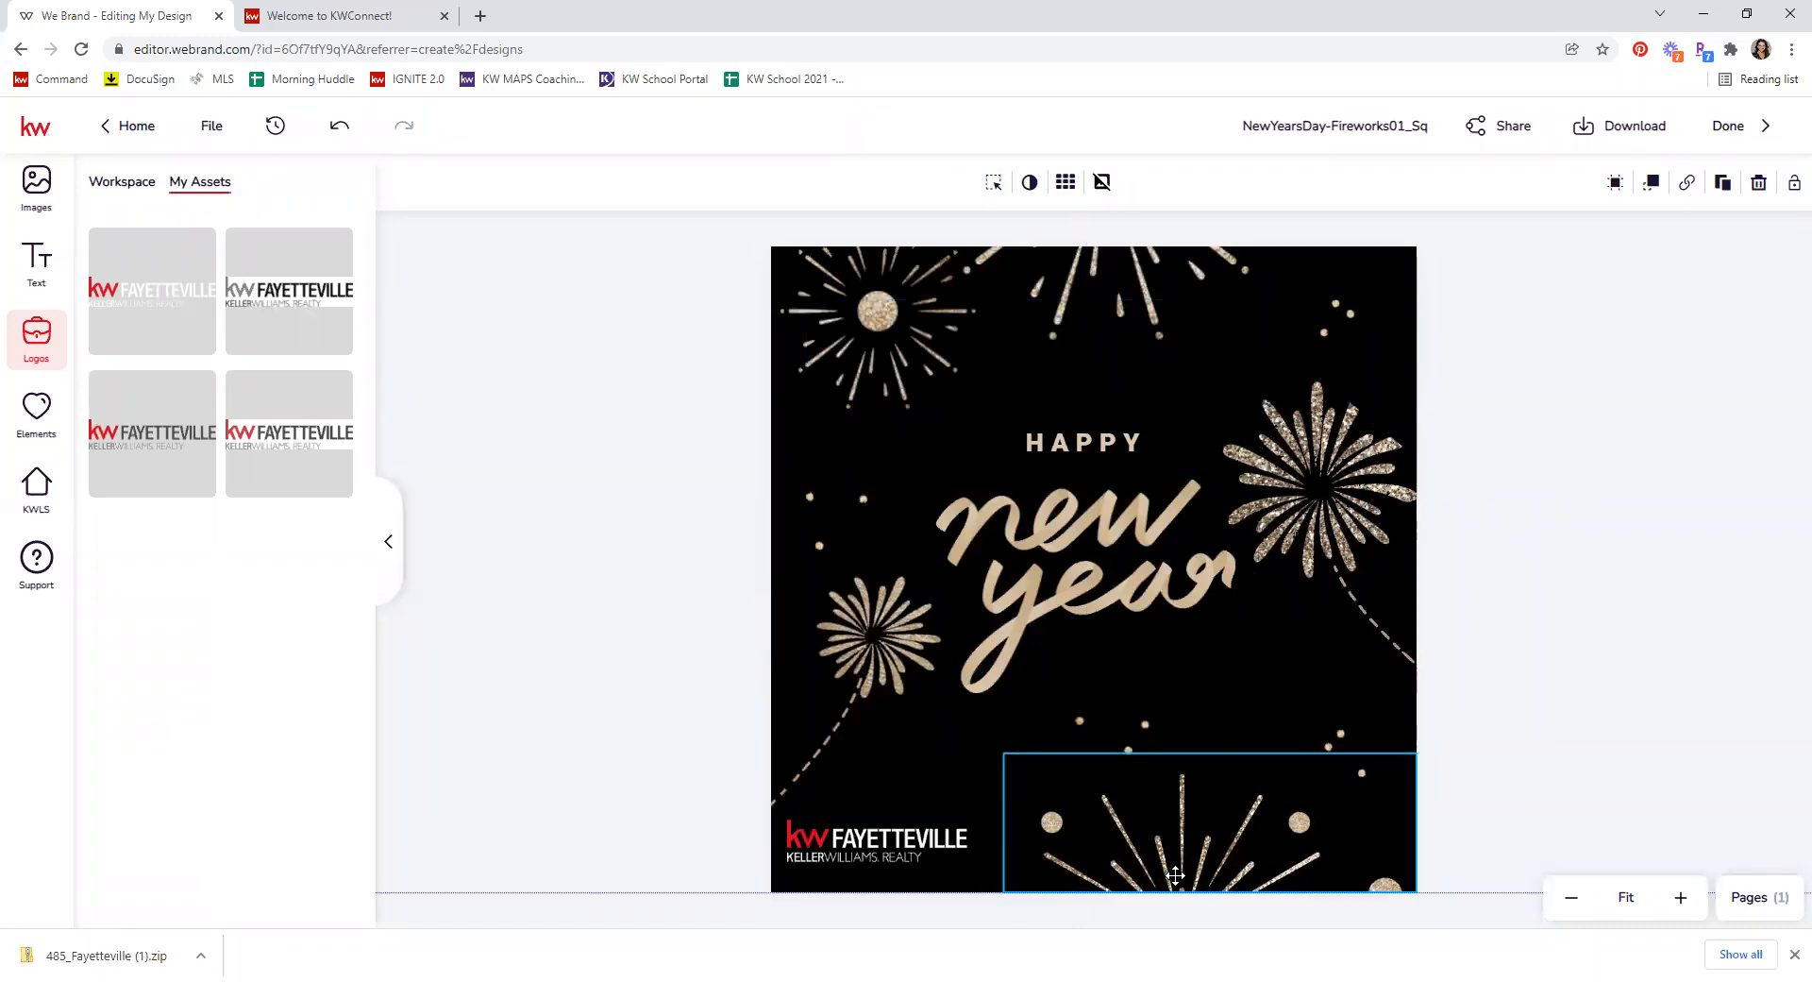
left_click(1436, 785)
Step: Move the bottom firework to the design's lower left and the Fayetteville logo to its lower-right corner
left_click_drag(896, 843, 1215, 678)
left_click_drag(1152, 799, 992, 799)
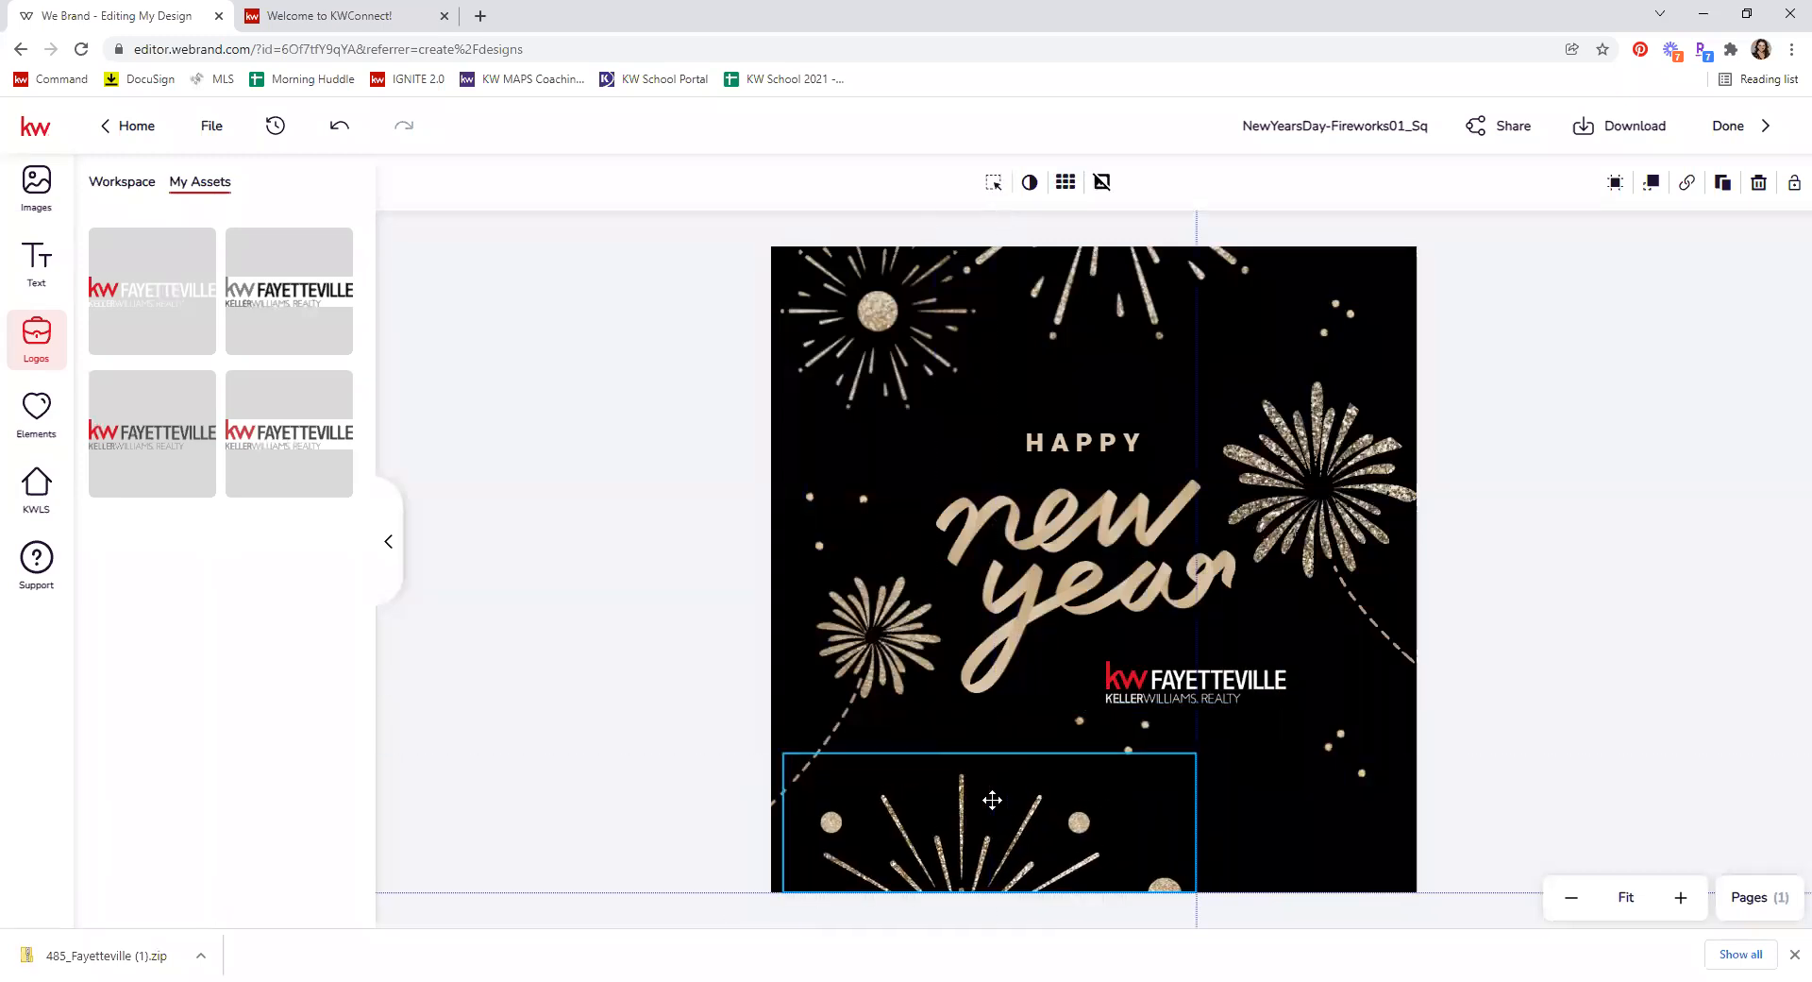
left_click_drag(1185, 700, 1304, 872)
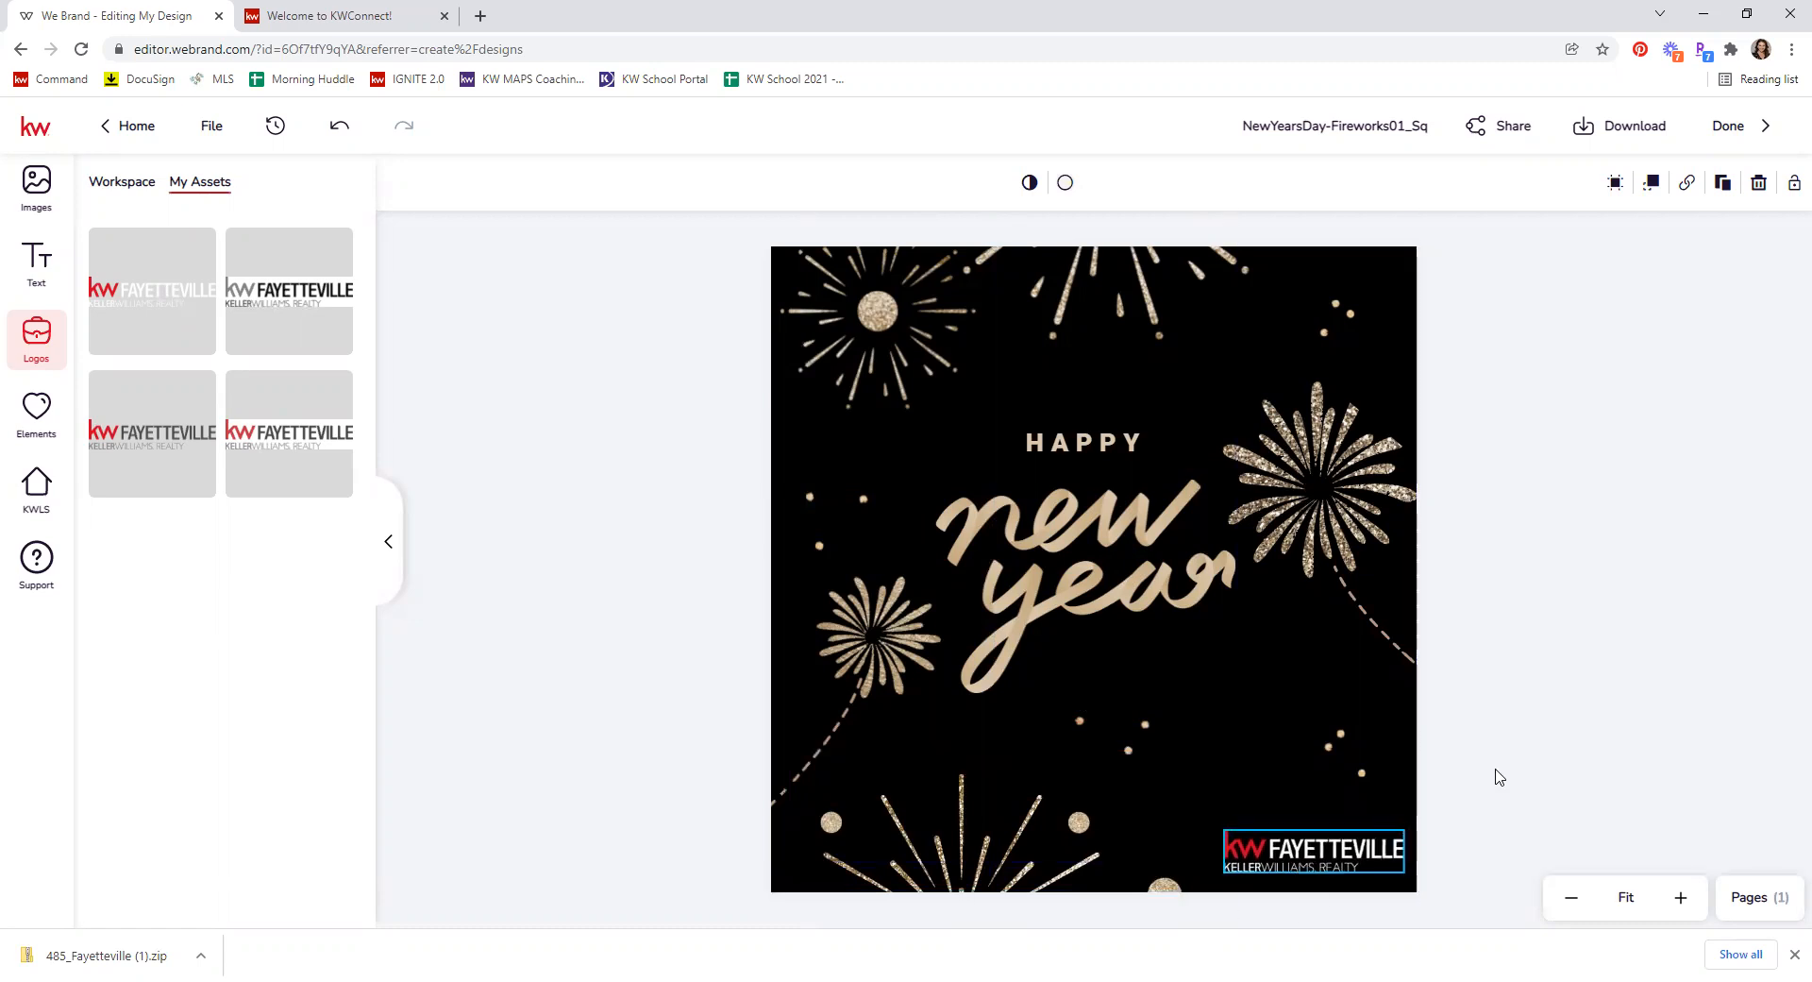
left_click(1434, 851)
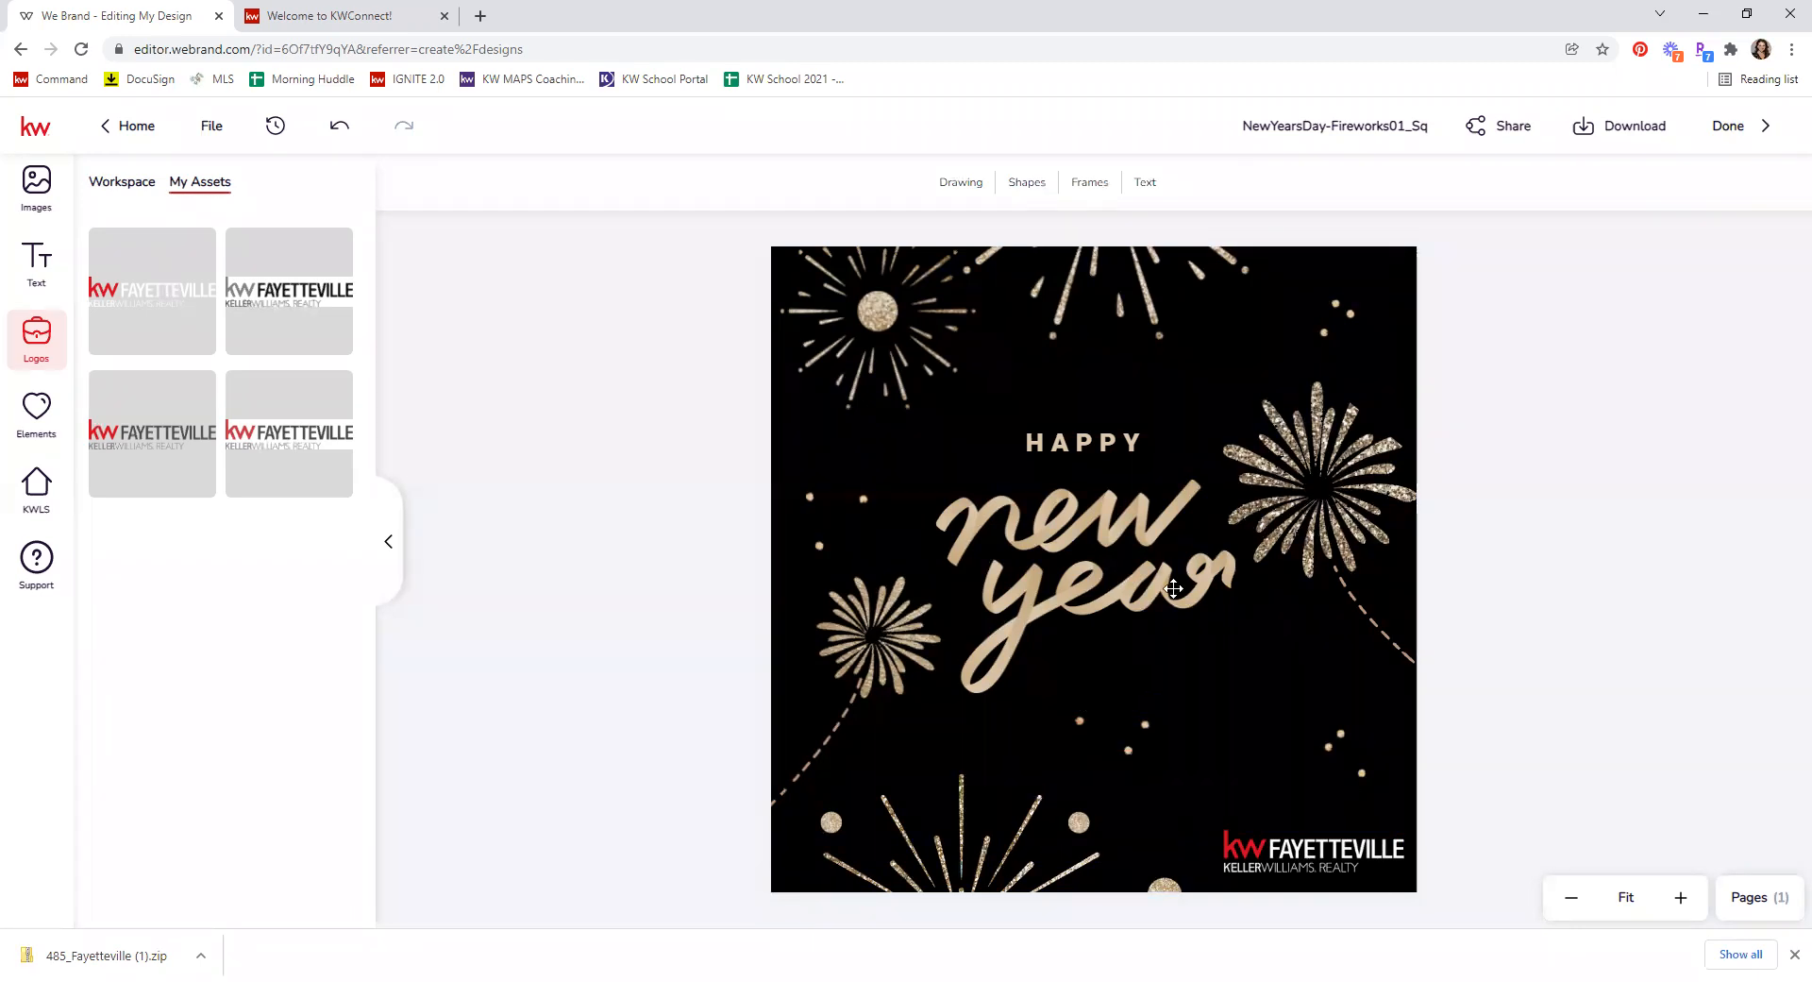
Step: Rename the design as "New Years 2022" and save it
double_click(1315, 125)
left_click(1248, 126)
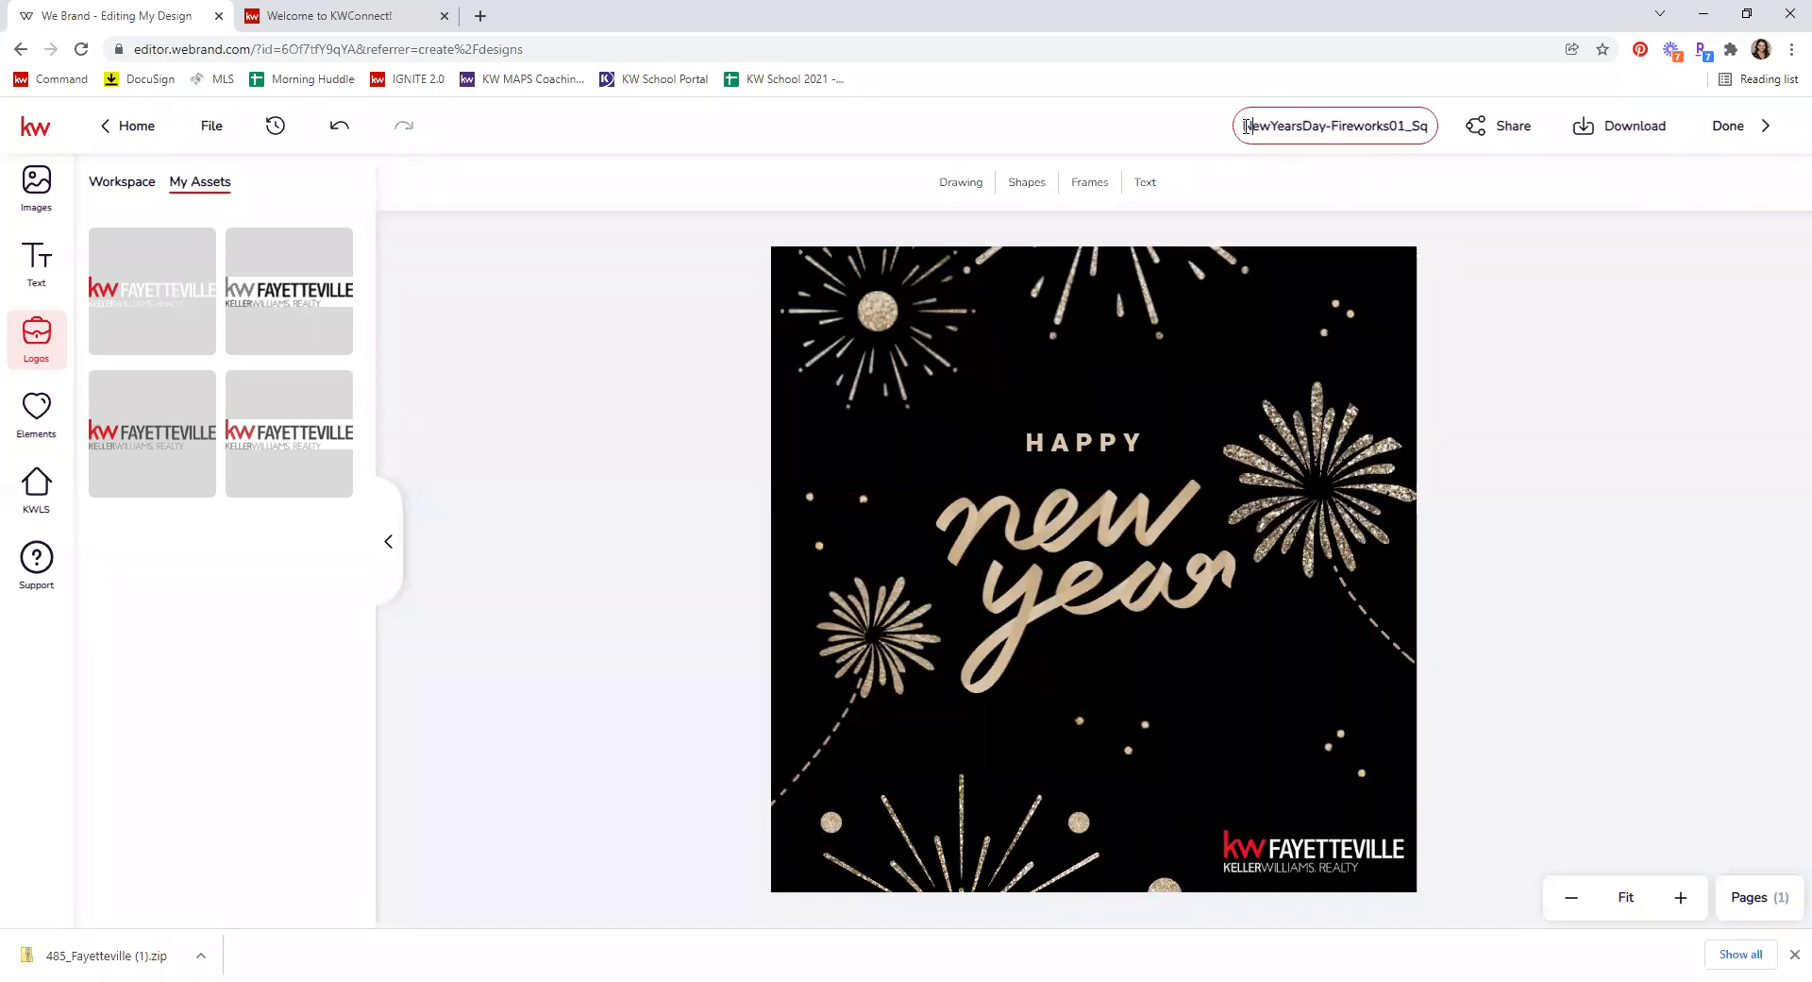
key("ctrl+a")
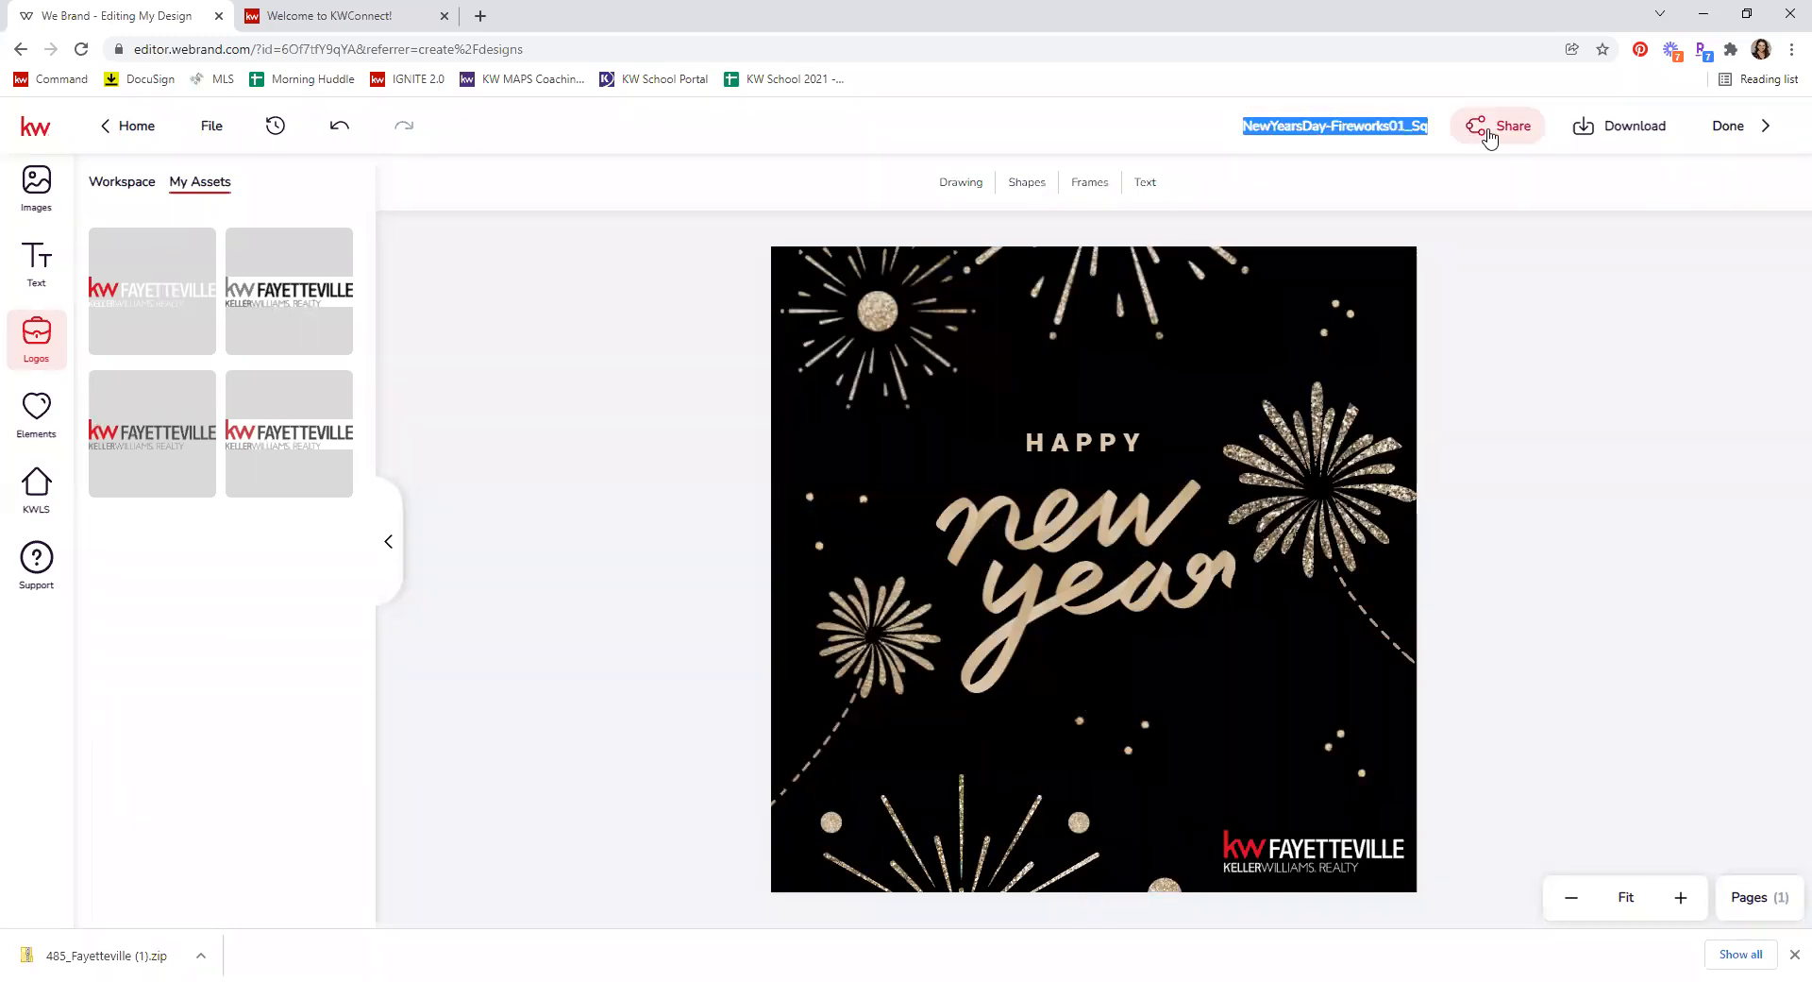
type("New YEea")
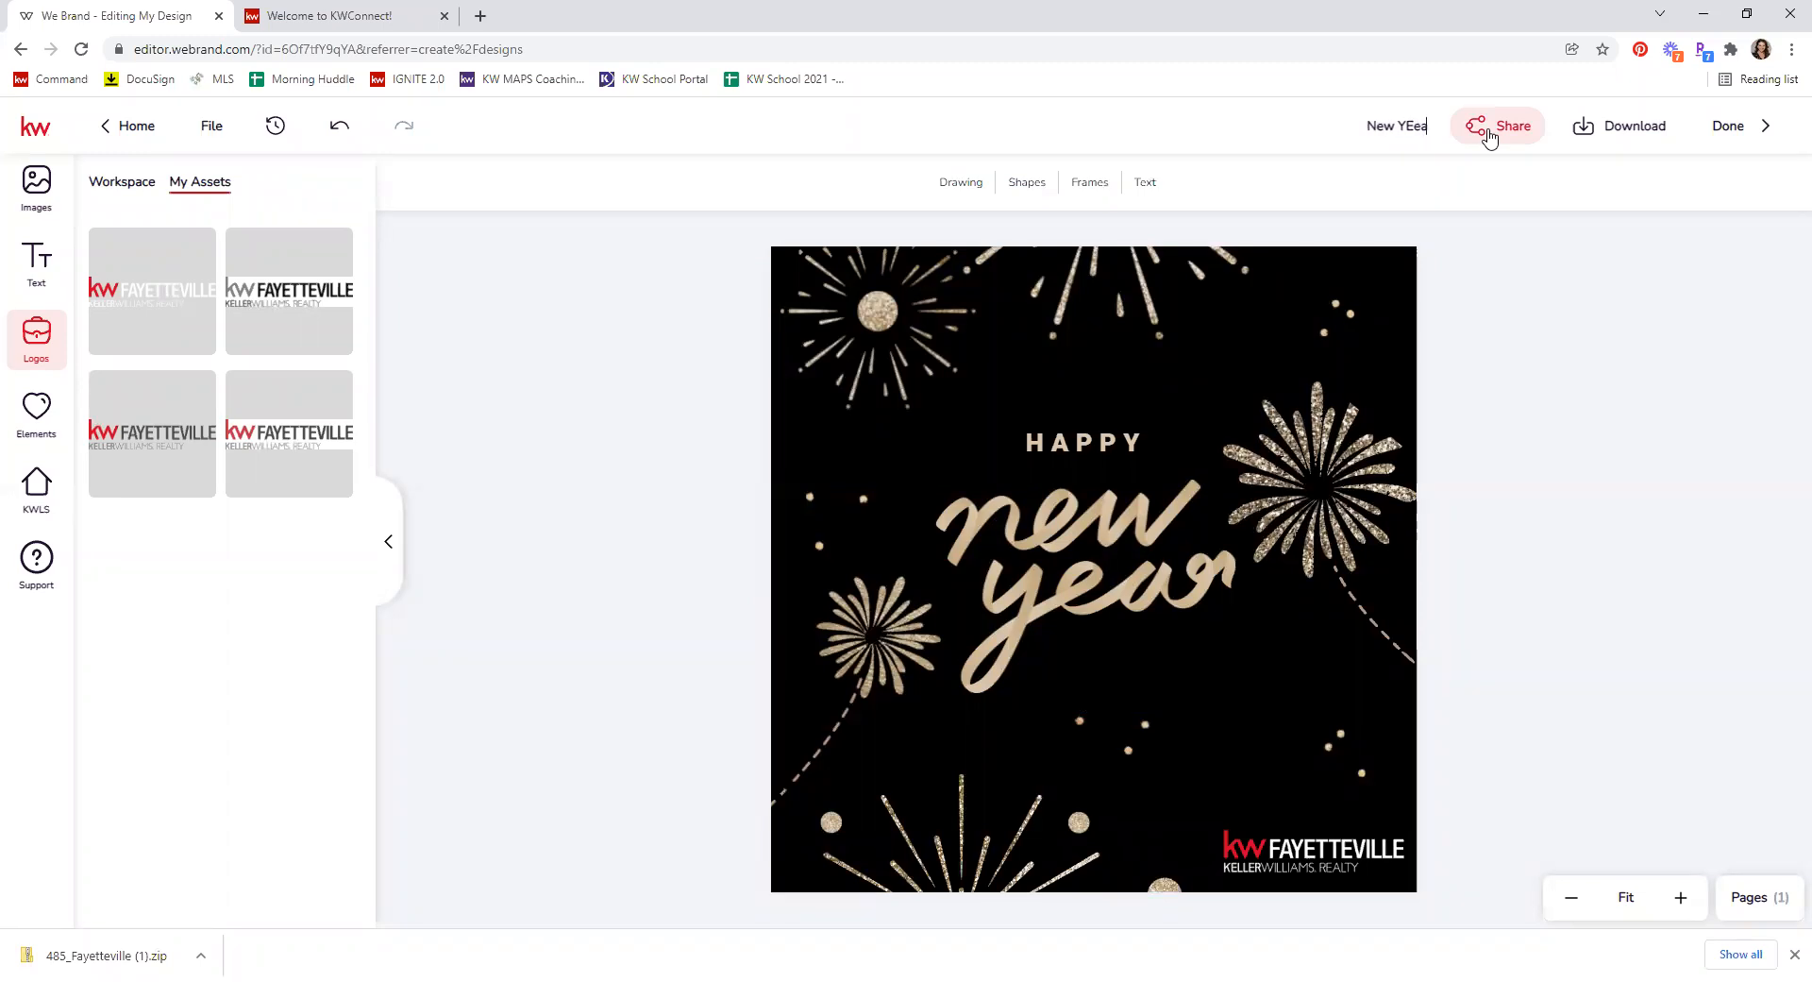
key("BackSpace")
key("BackSpace")
key("BackSpace")
type("ears 2022")
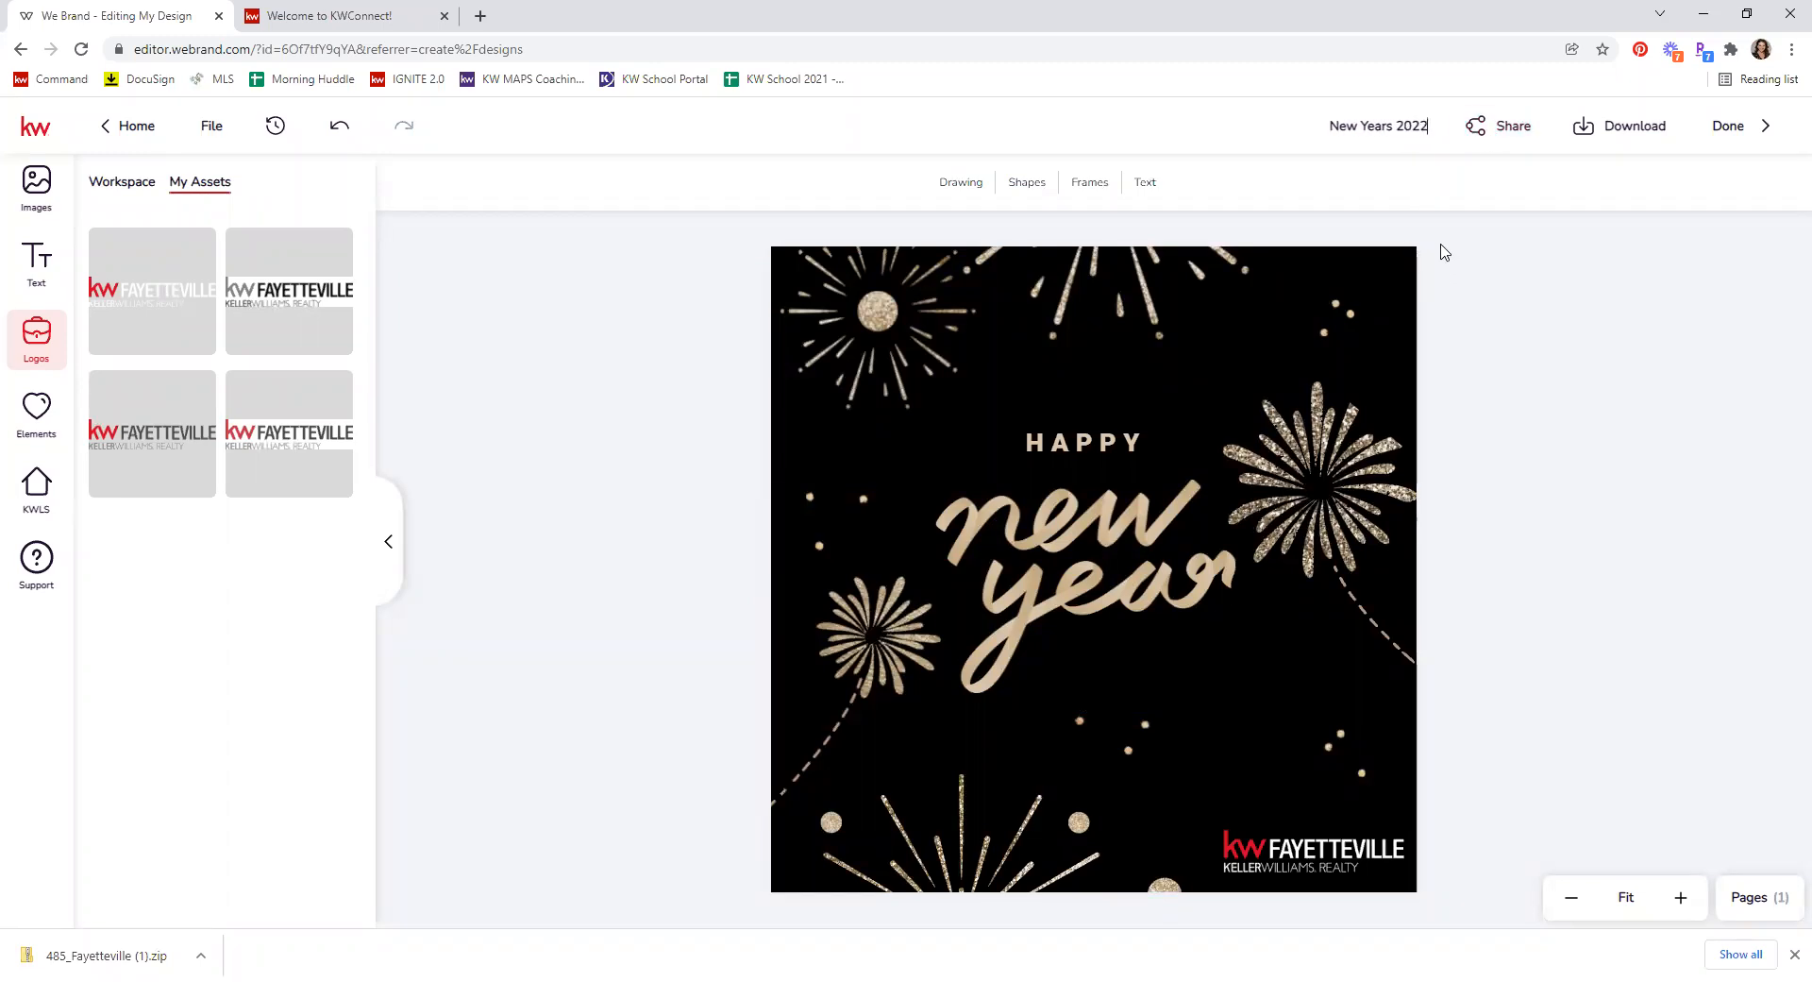
left_click(210, 129)
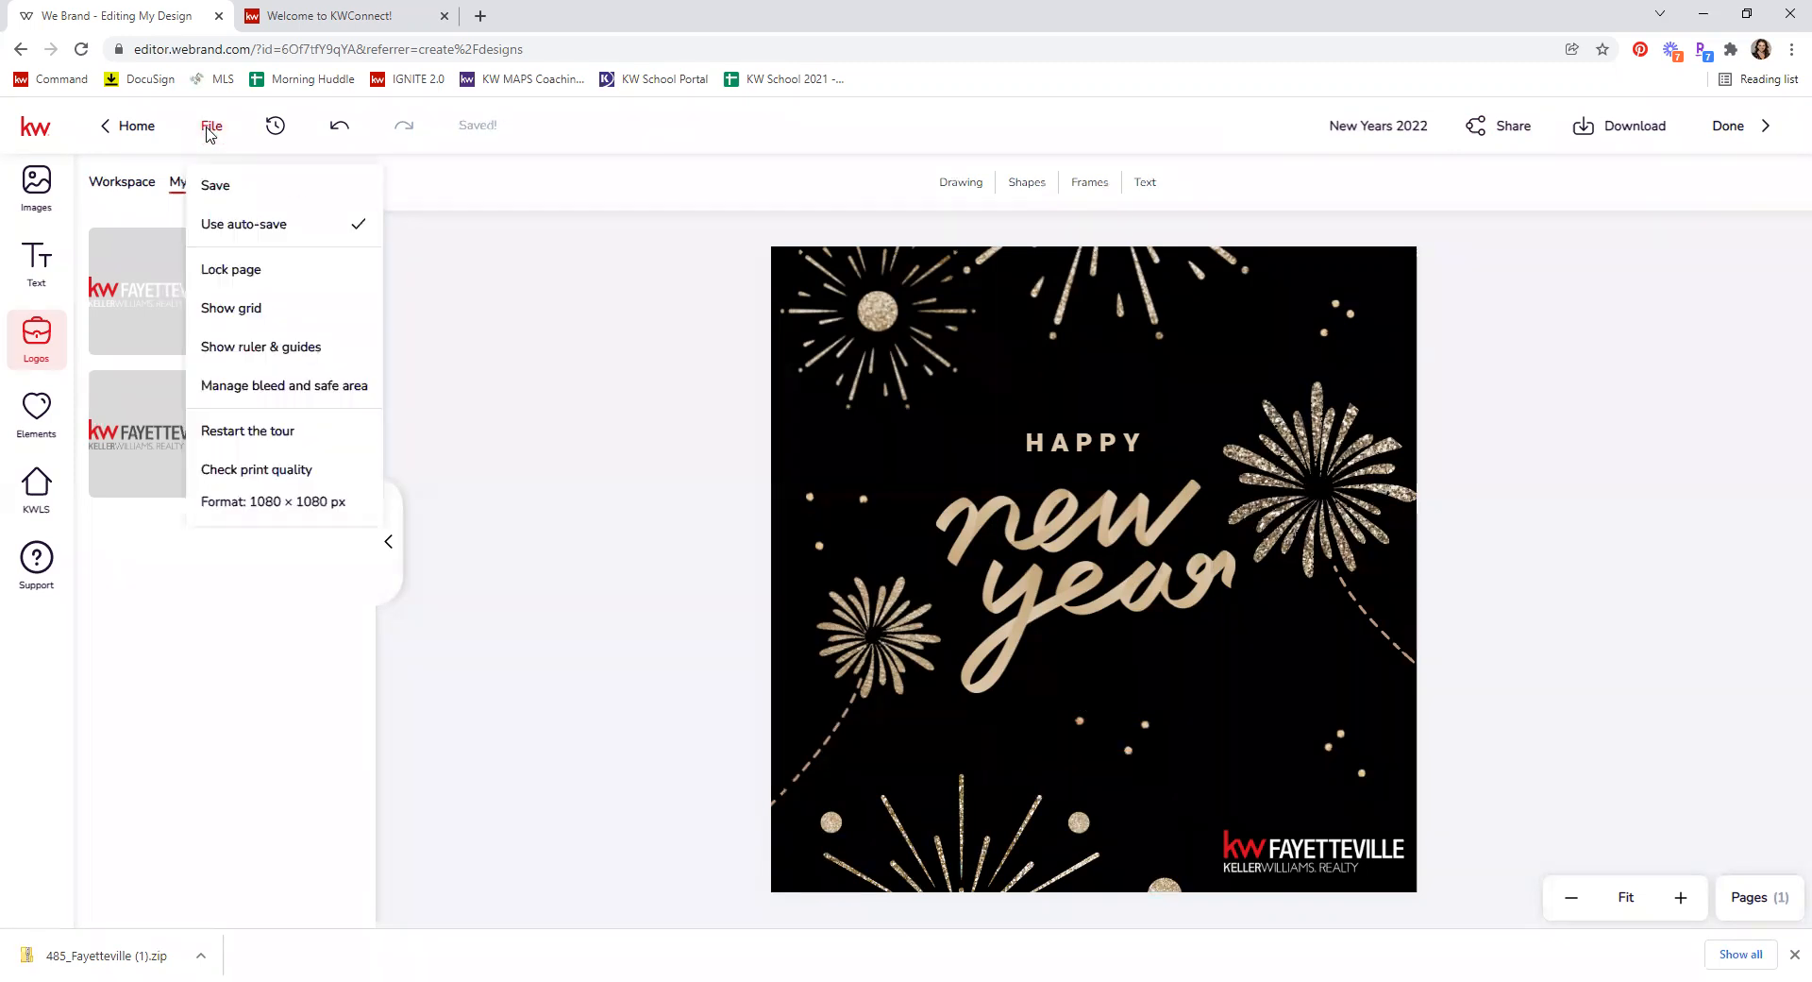
left_click(228, 187)
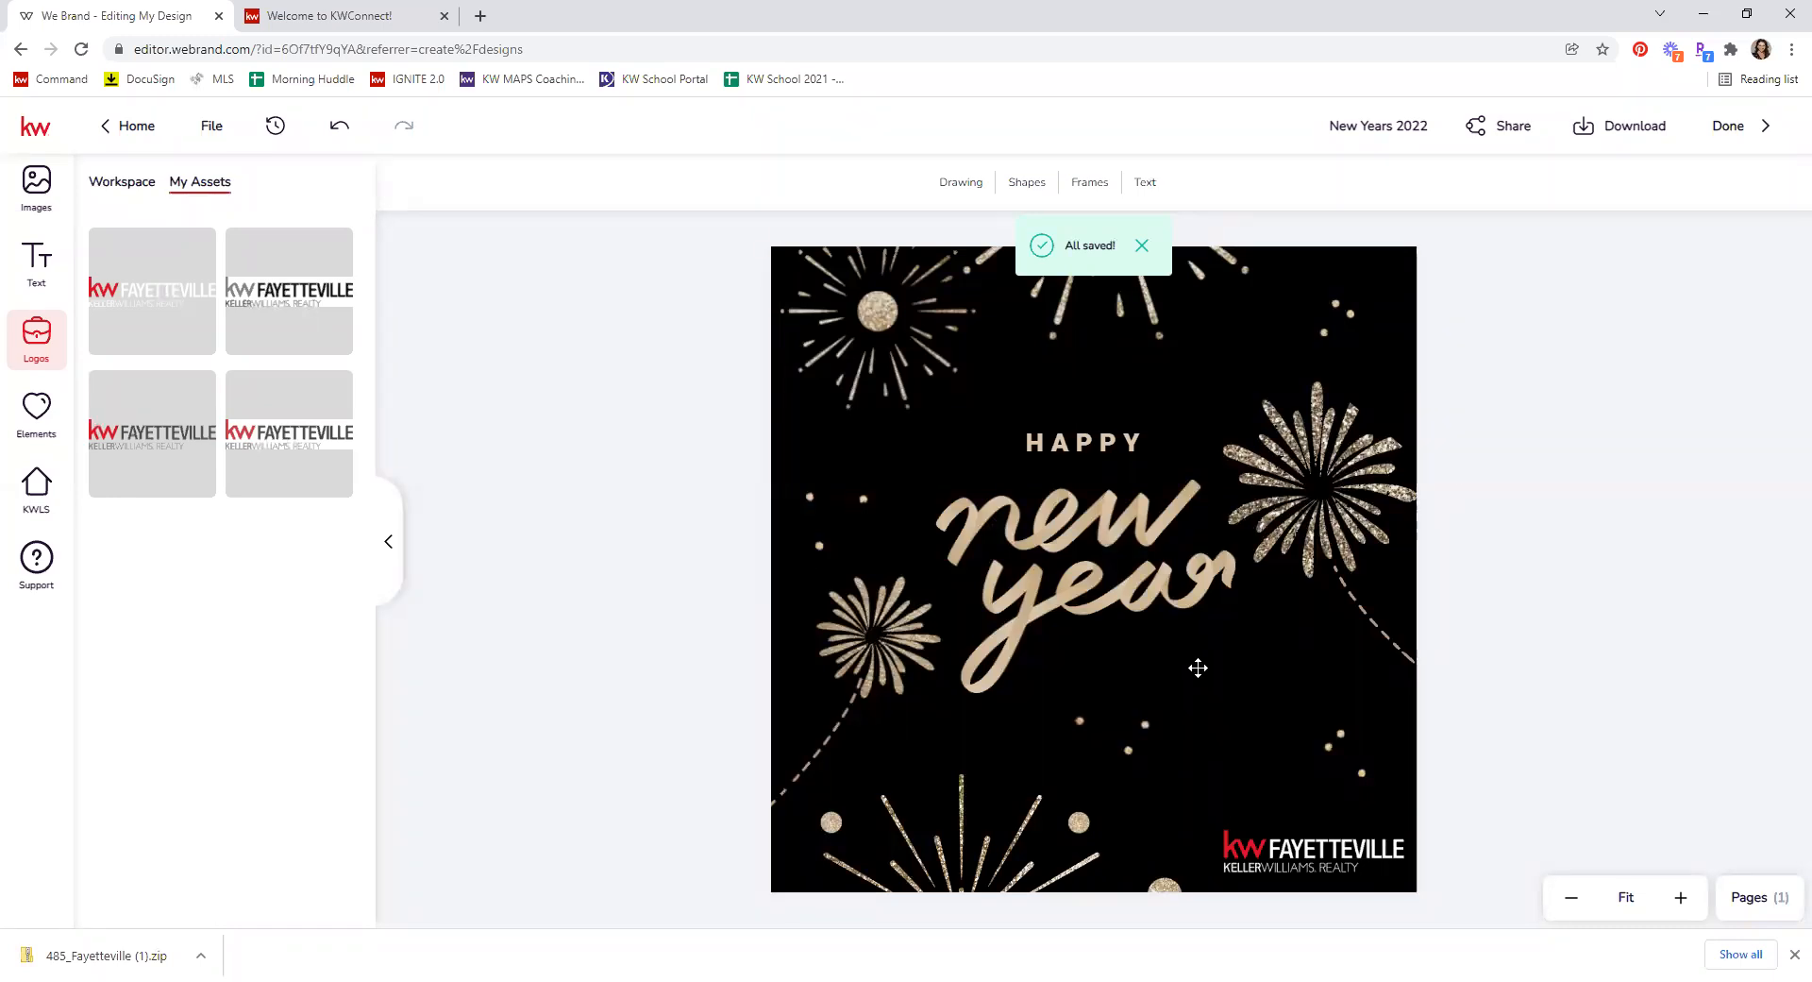
Step: Duplicate the "HAPPY" text, place the copy beneath "year" and change its wording to "2022"
left_click(1148, 615)
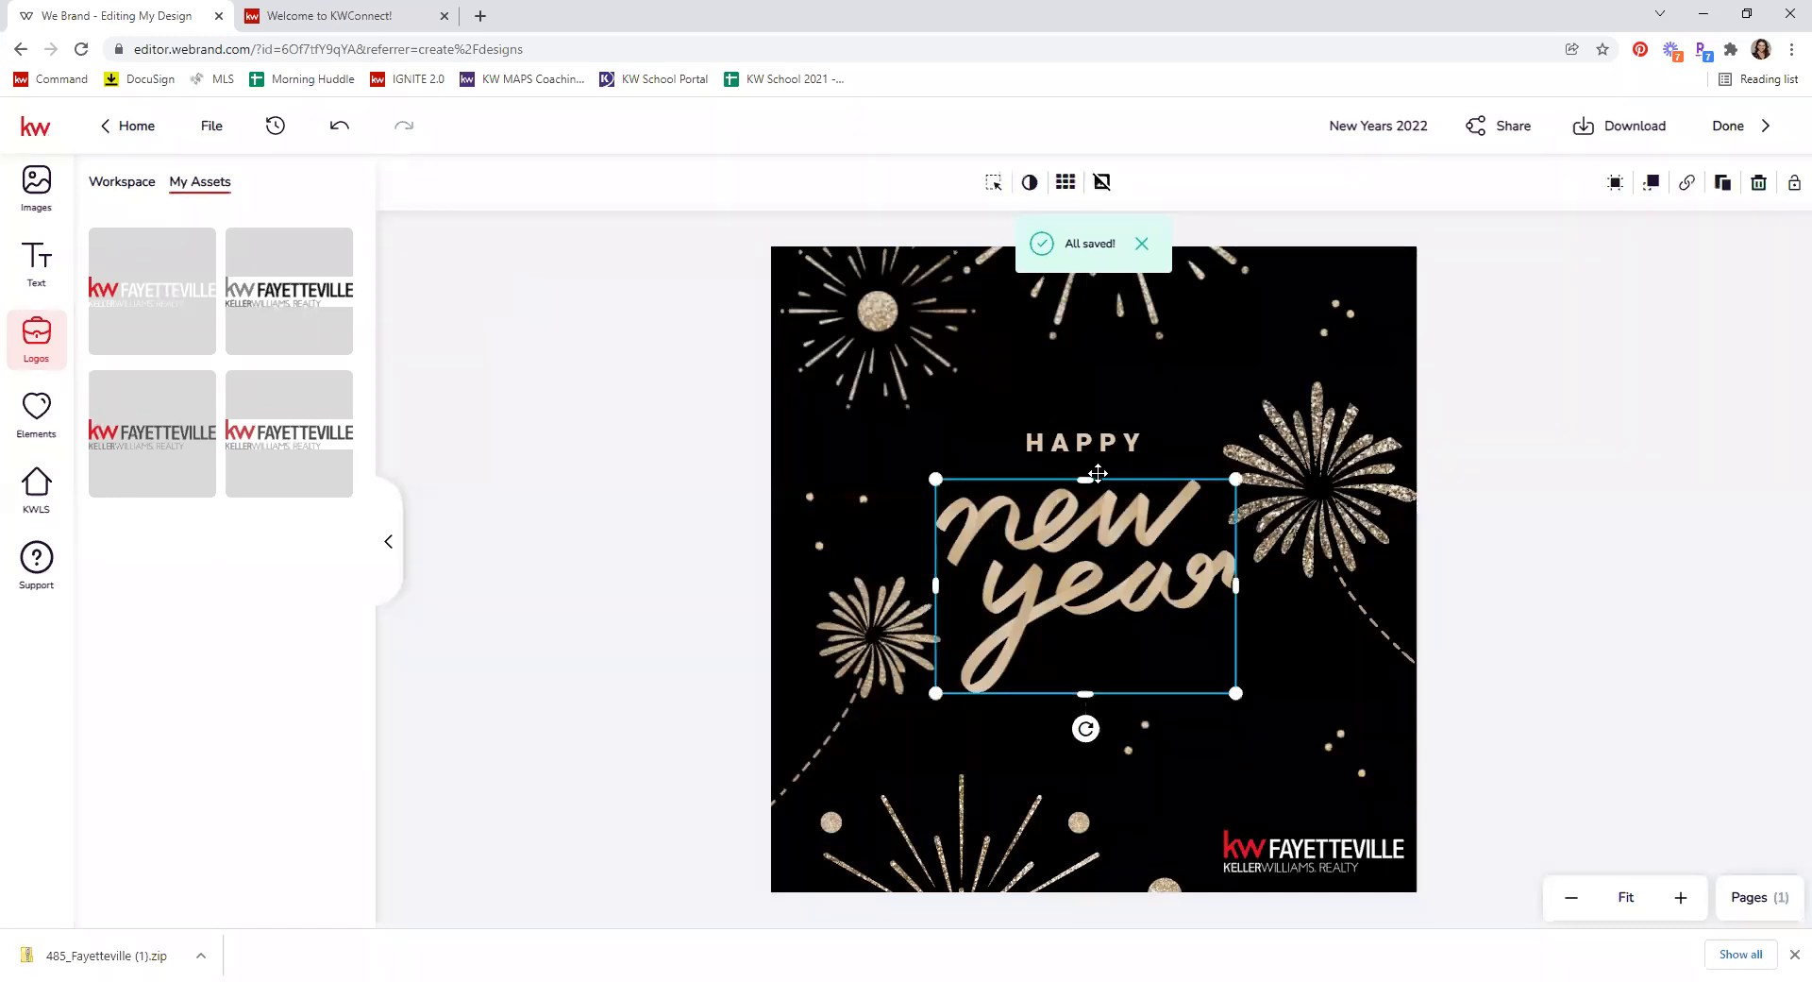
left_click(1095, 443)
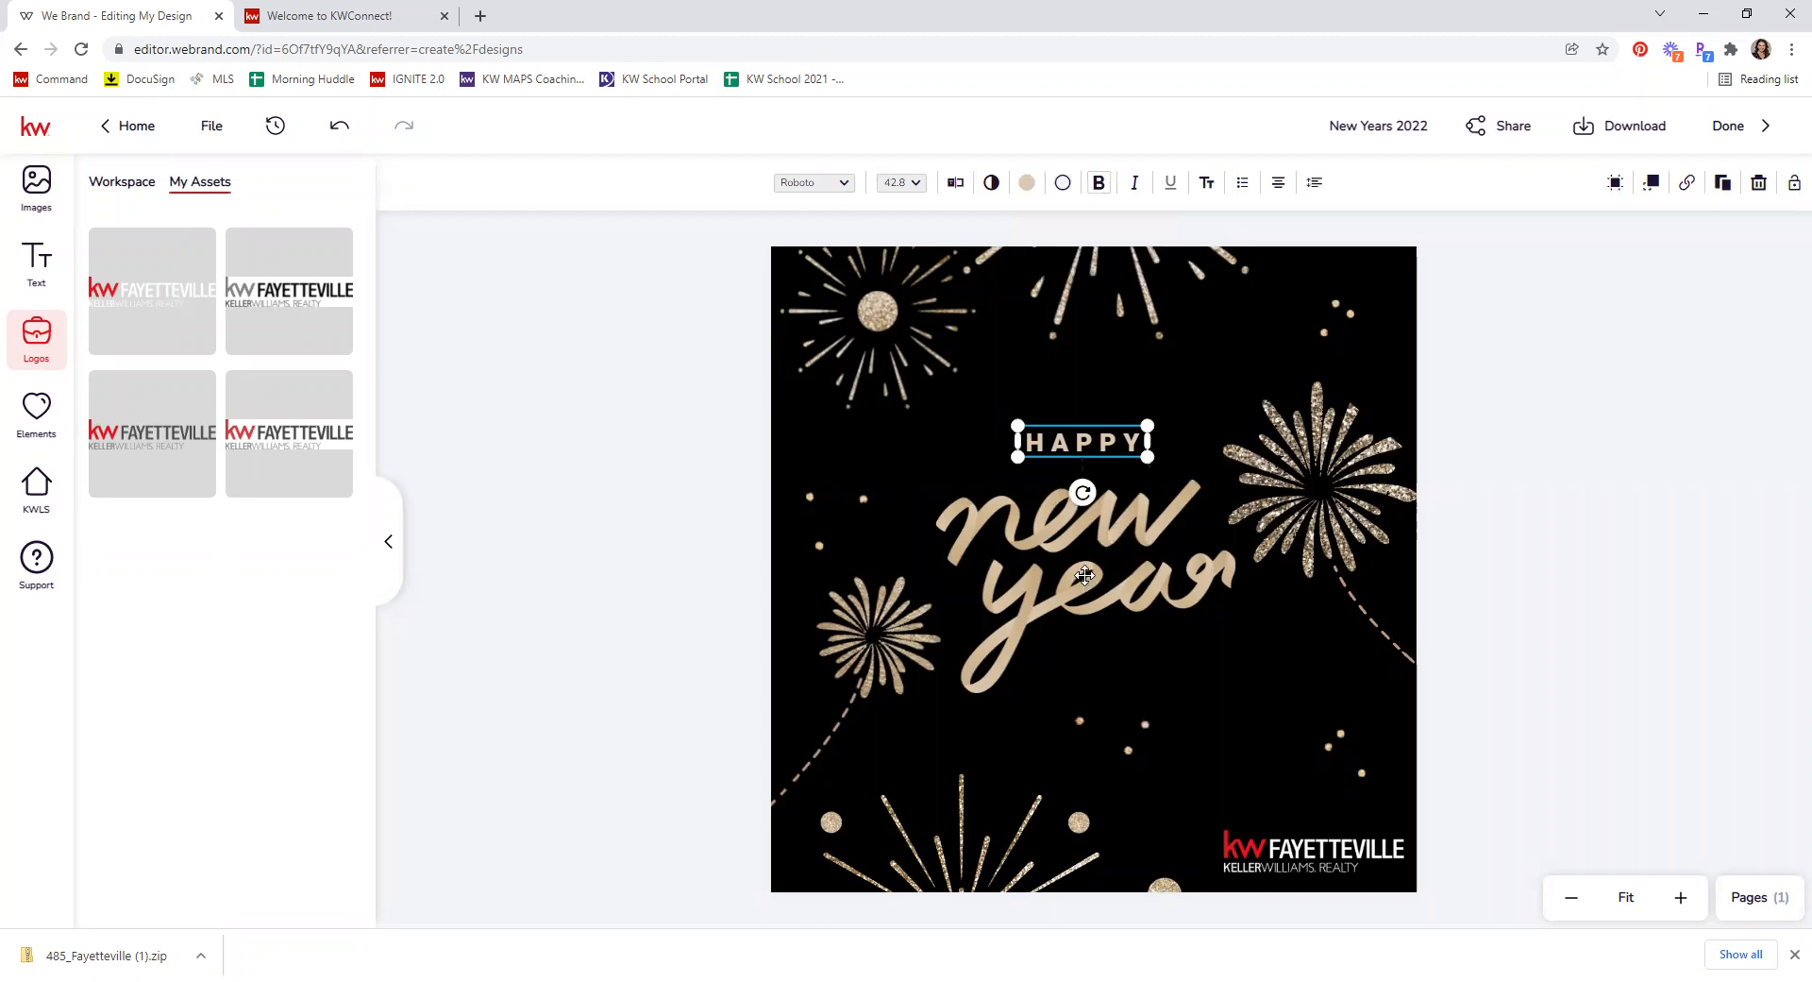
key("ctrl+c")
key("ctrl+v")
left_click_drag(1263, 603, 1197, 673)
double_click(1178, 673)
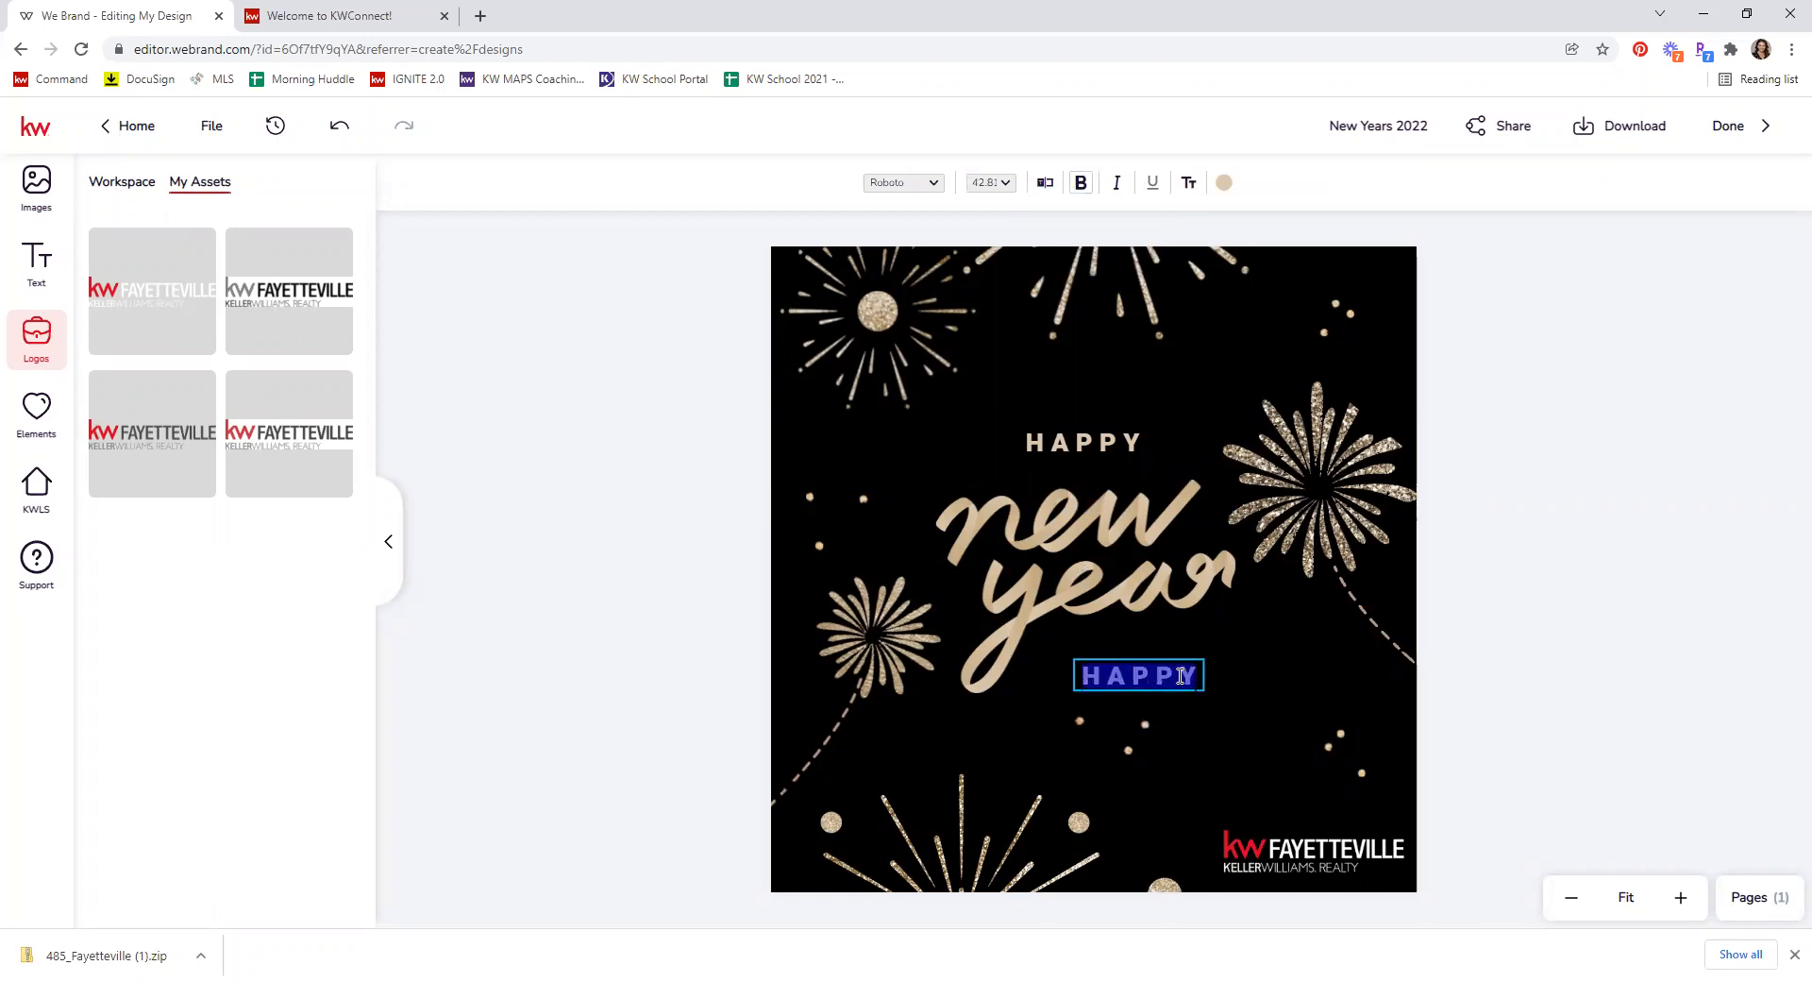
type("2022")
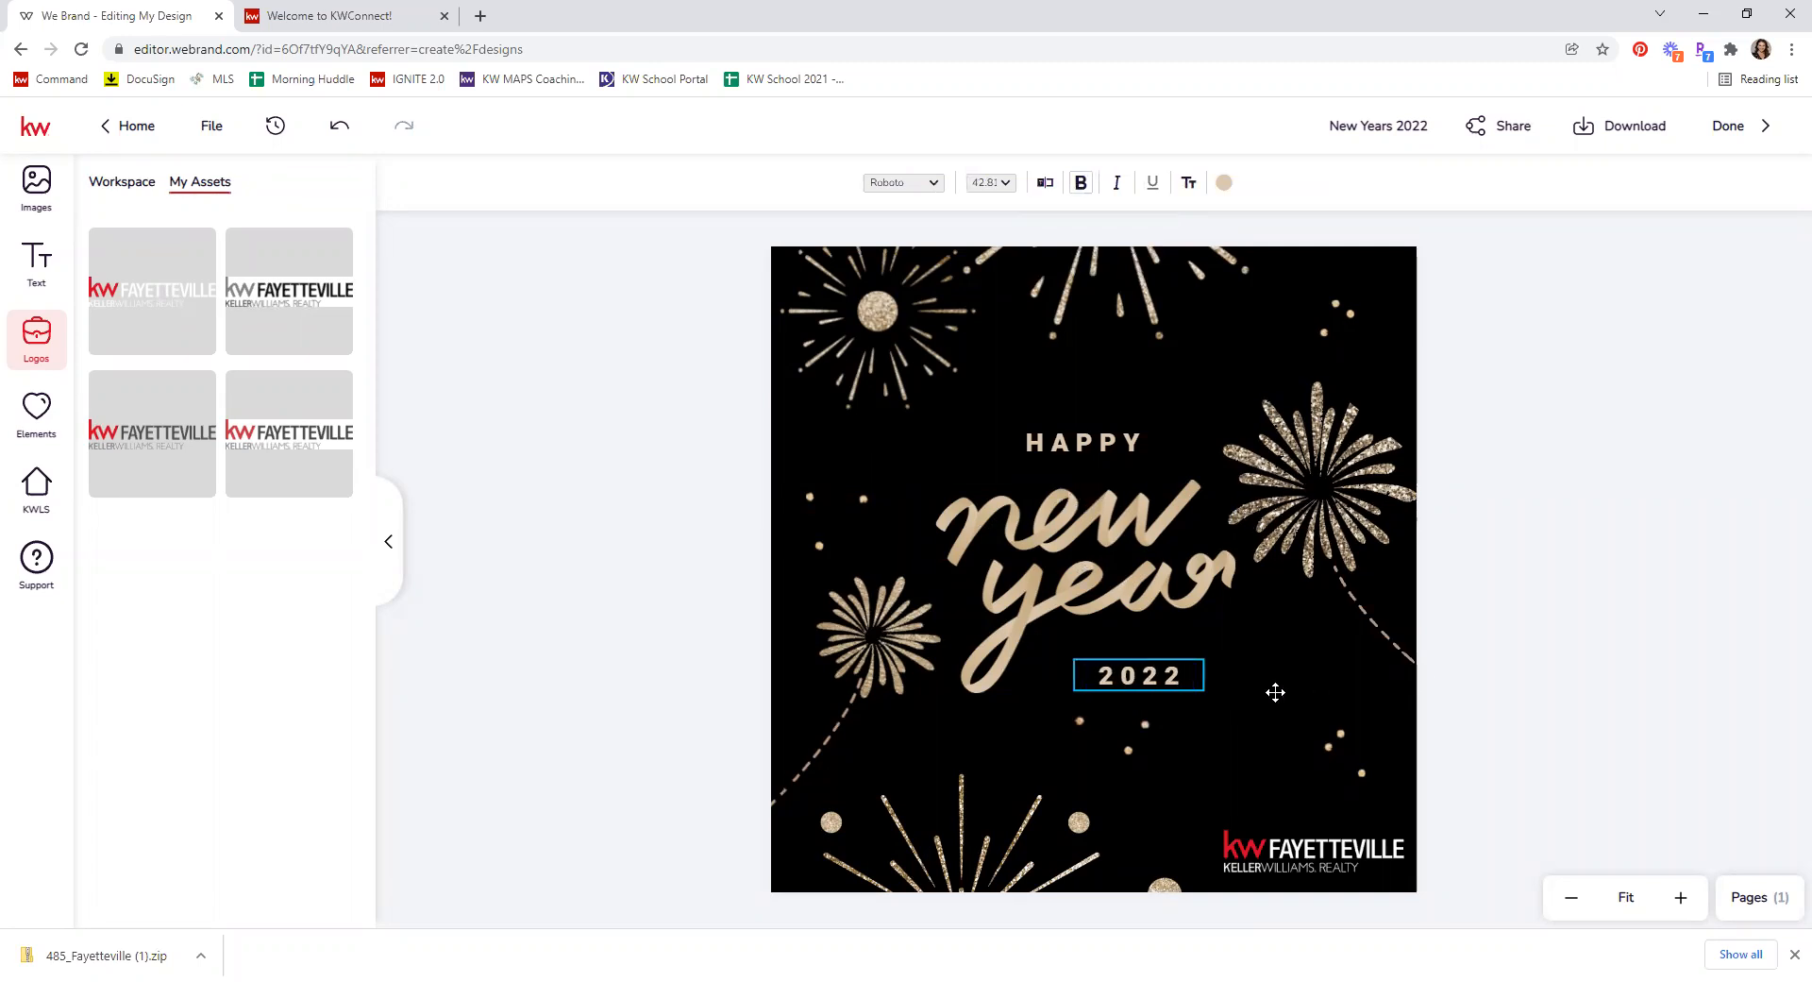
left_click(1086, 440)
left_click(1087, 434)
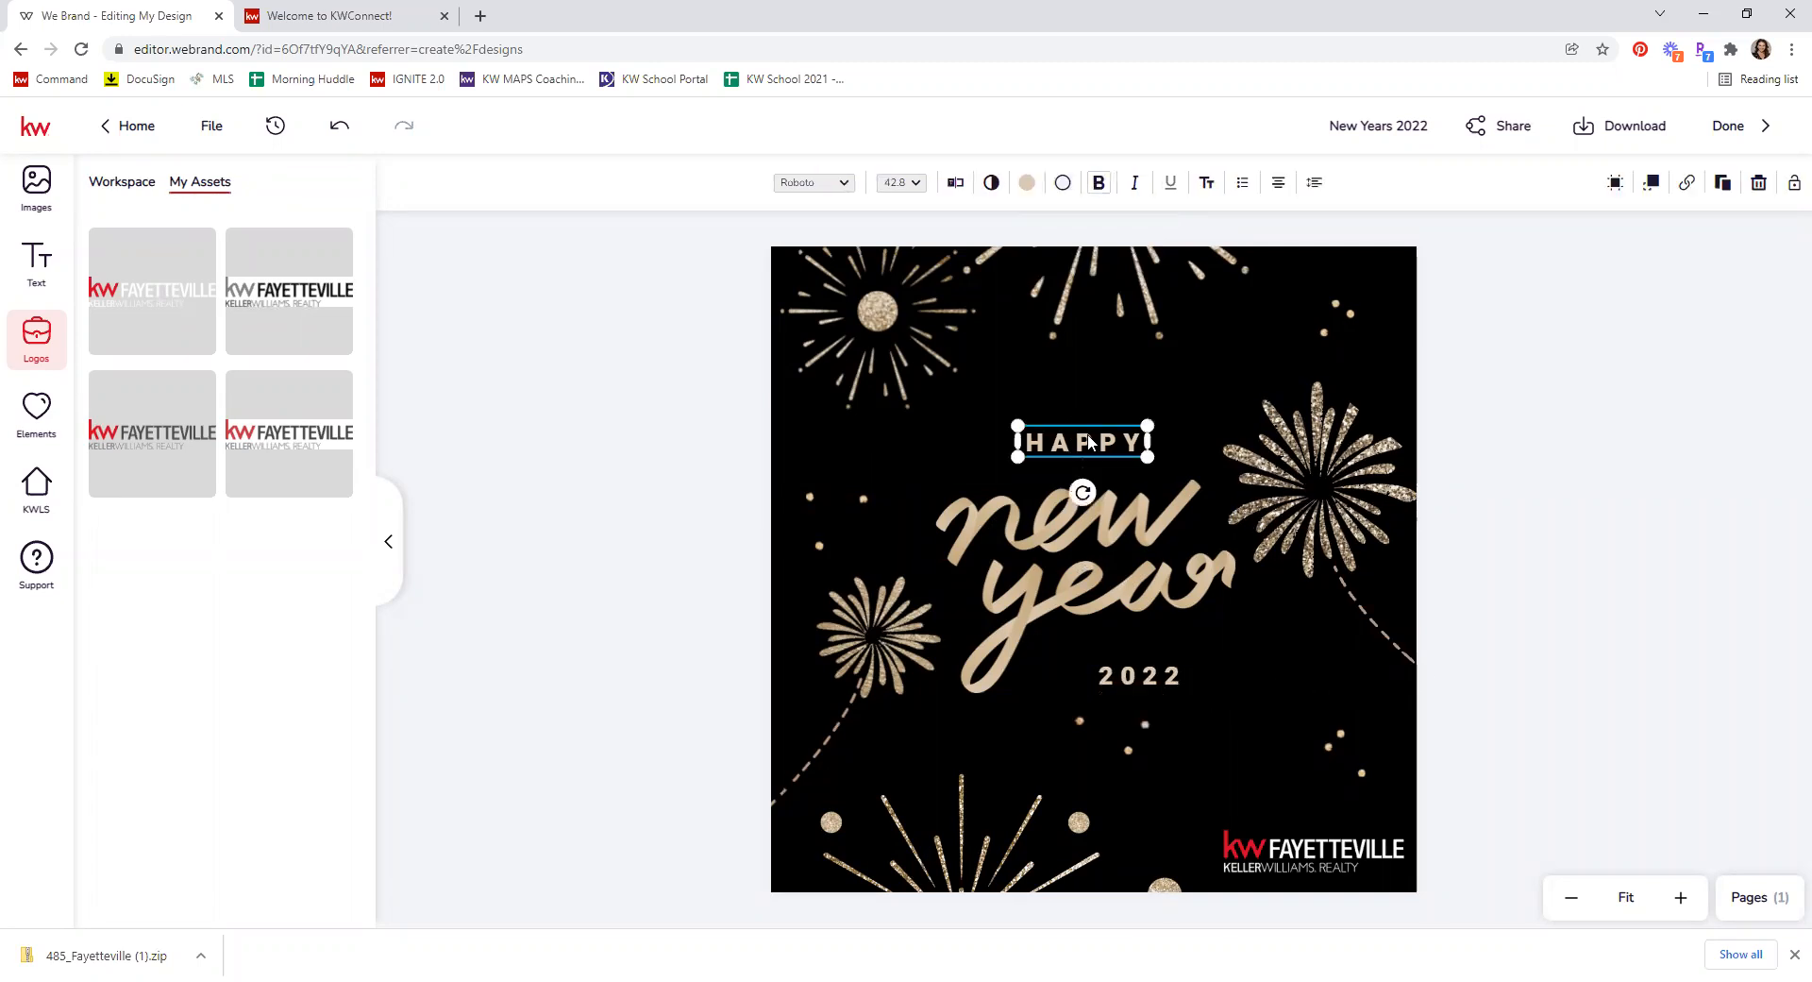
right_click(1087, 436)
left_click(1113, 462)
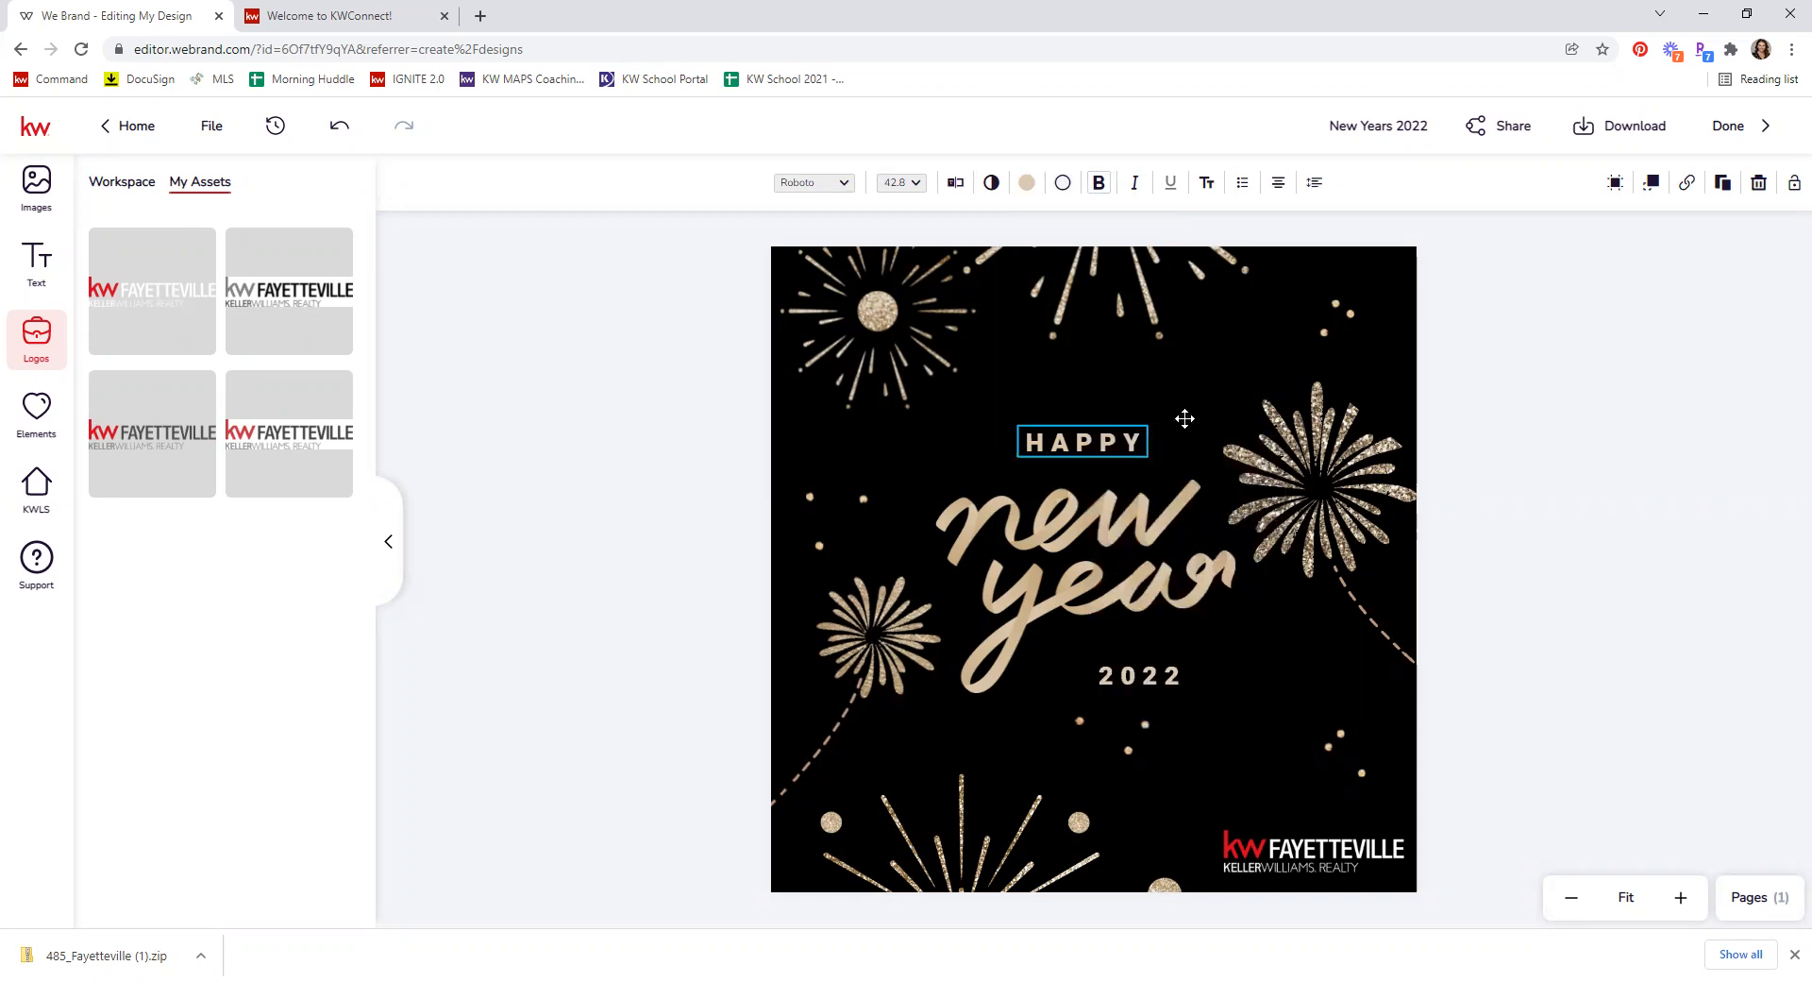
right_click(1186, 425)
left_click(1430, 507)
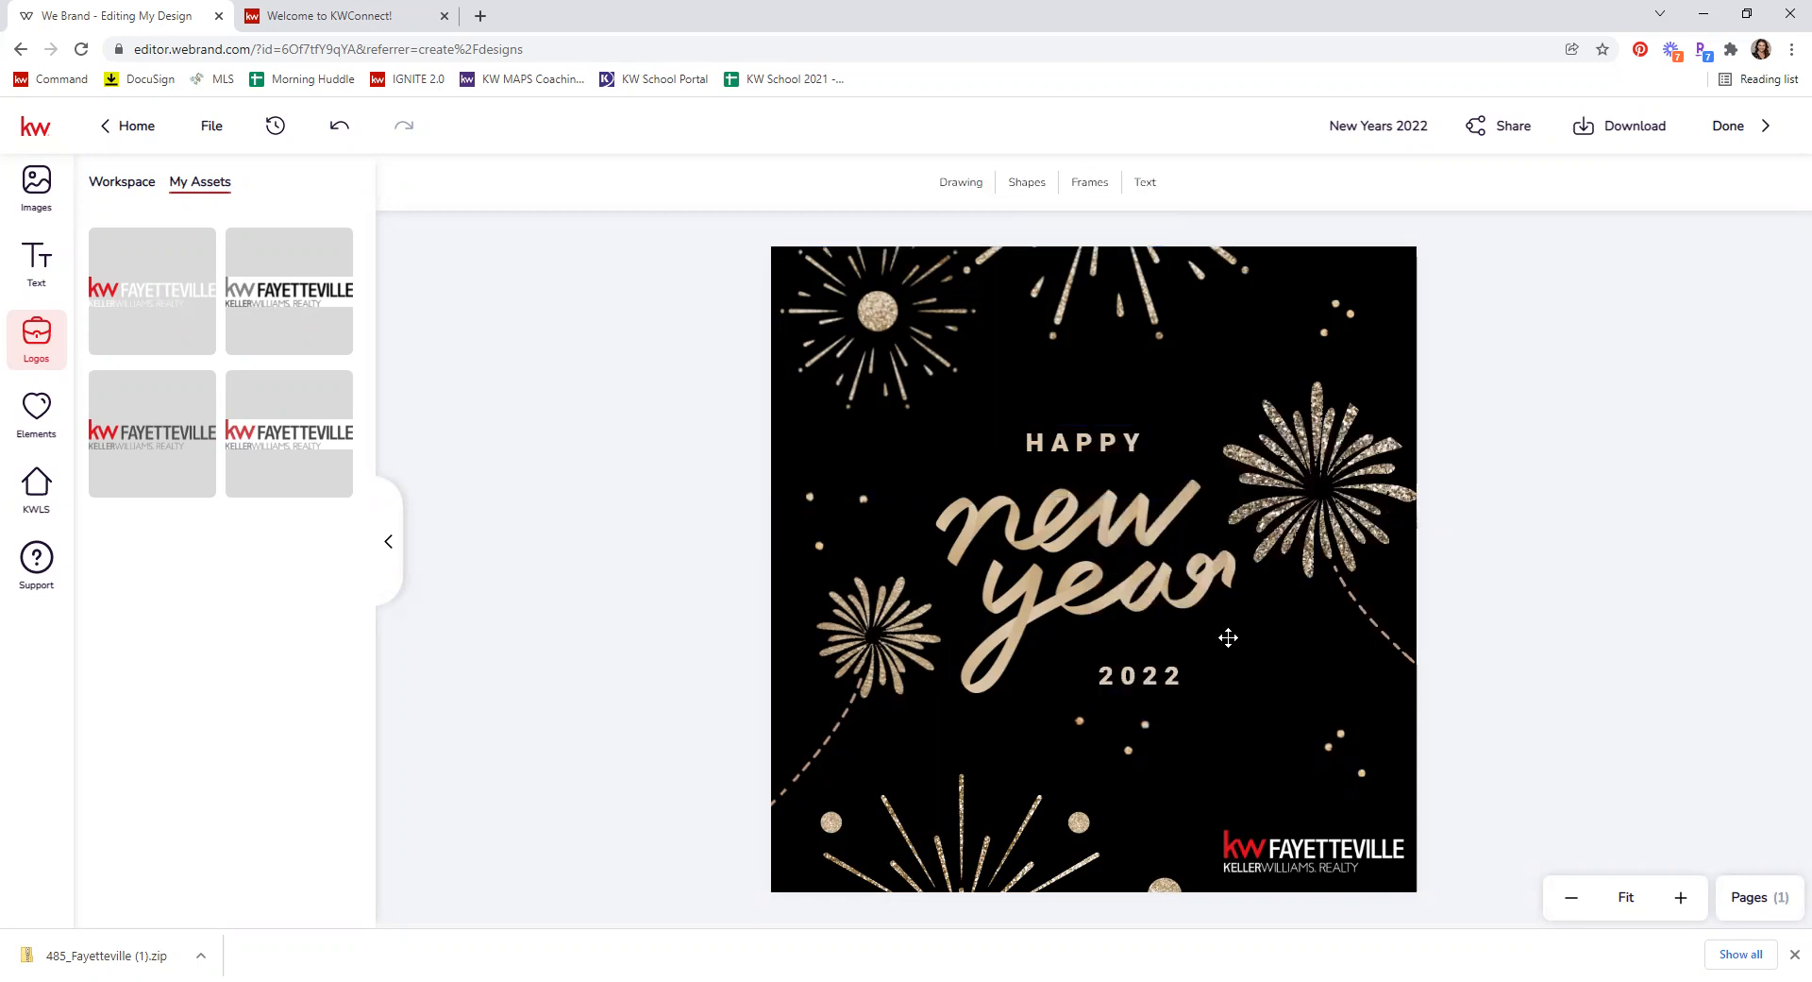
left_click(1099, 443)
left_click(1194, 654)
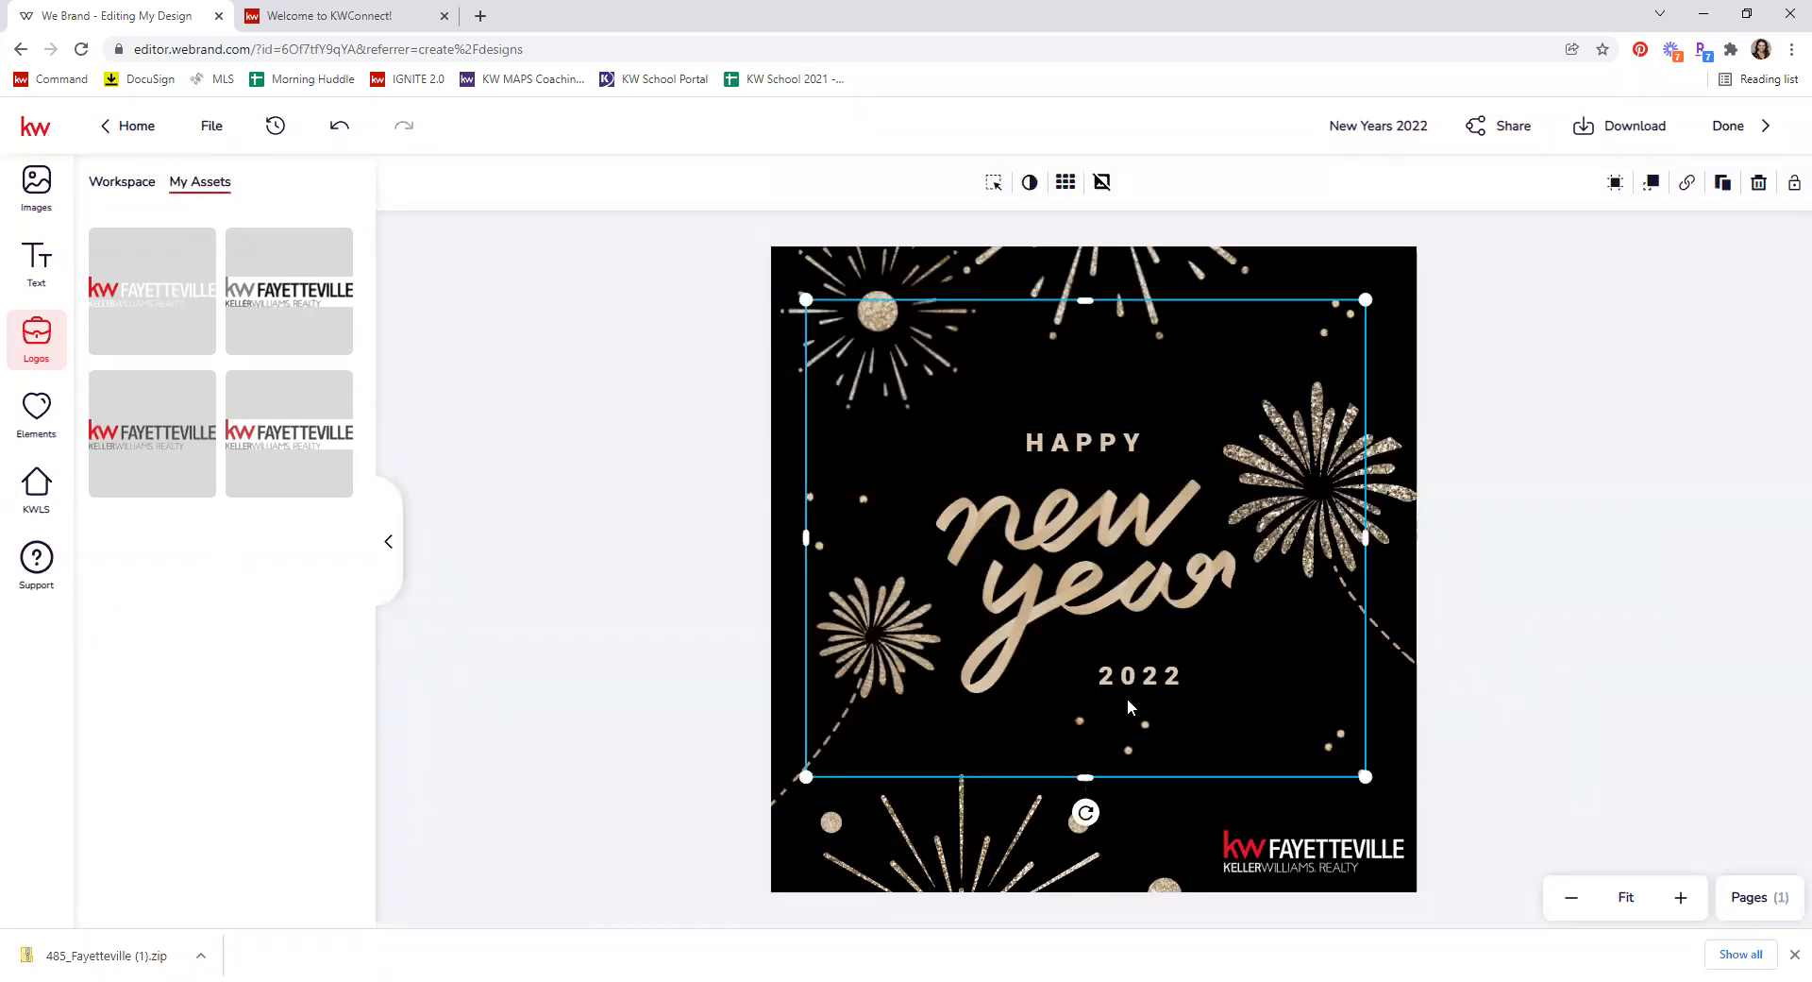
left_click(1157, 676)
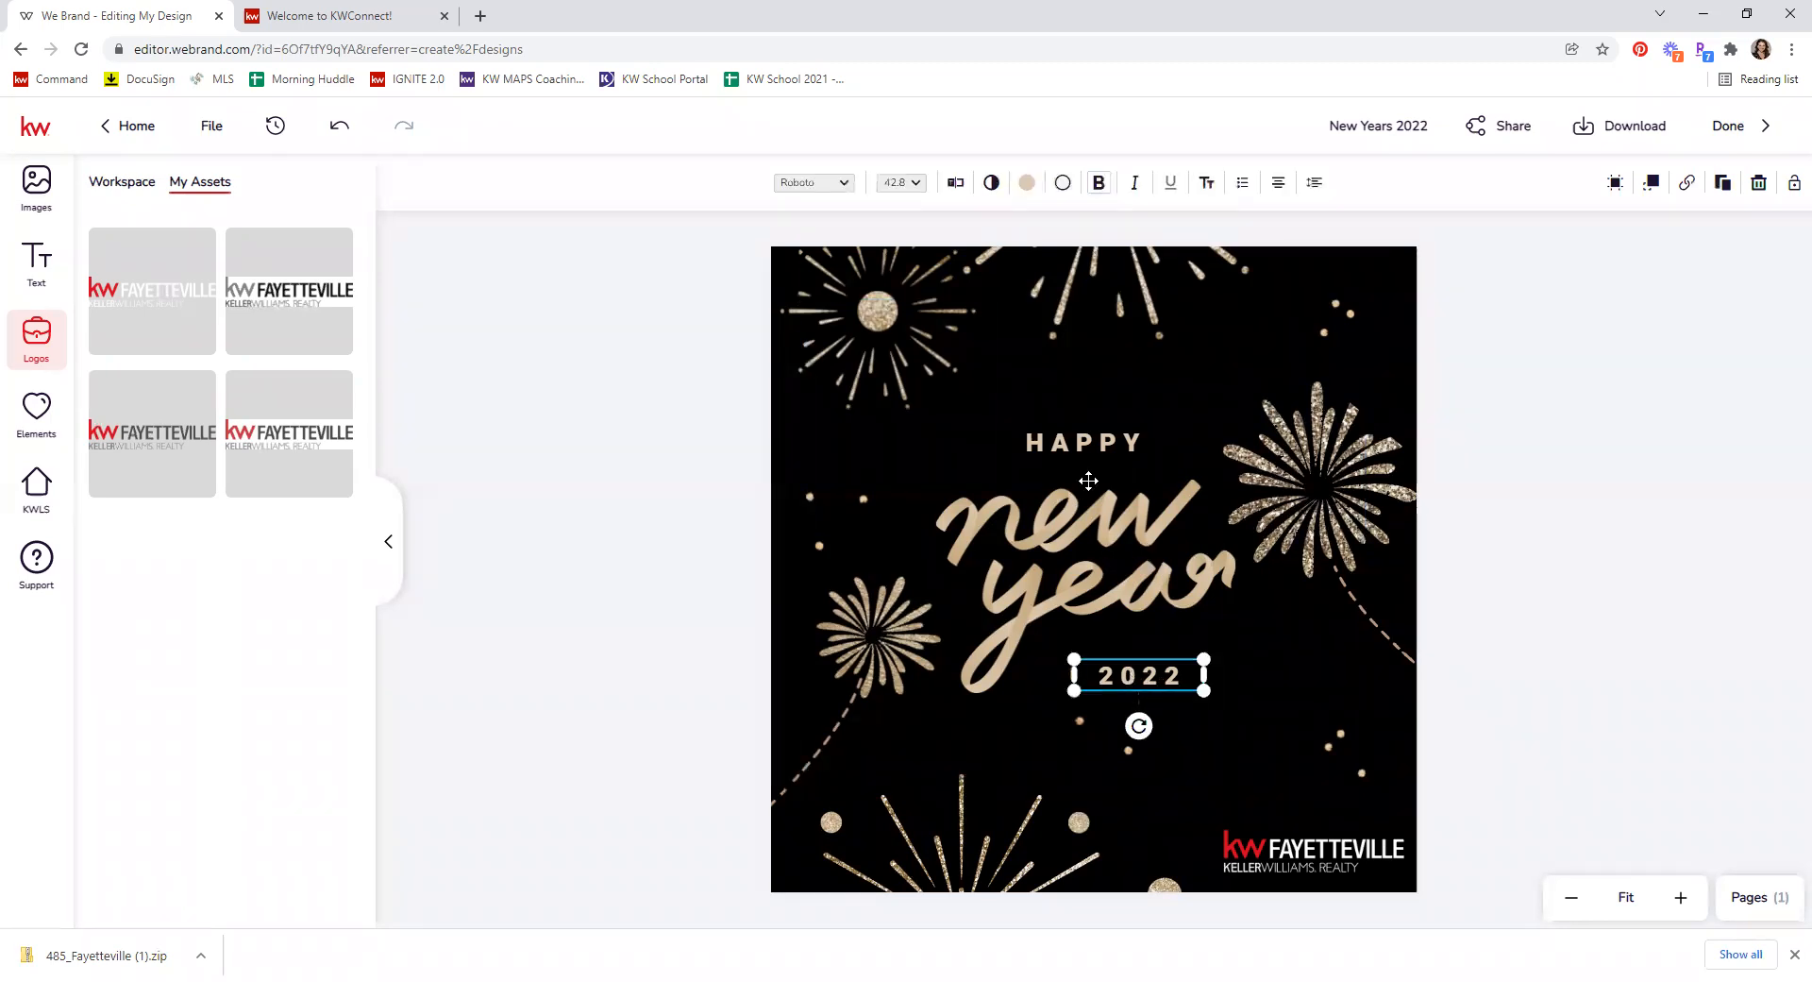
left_click(1067, 441)
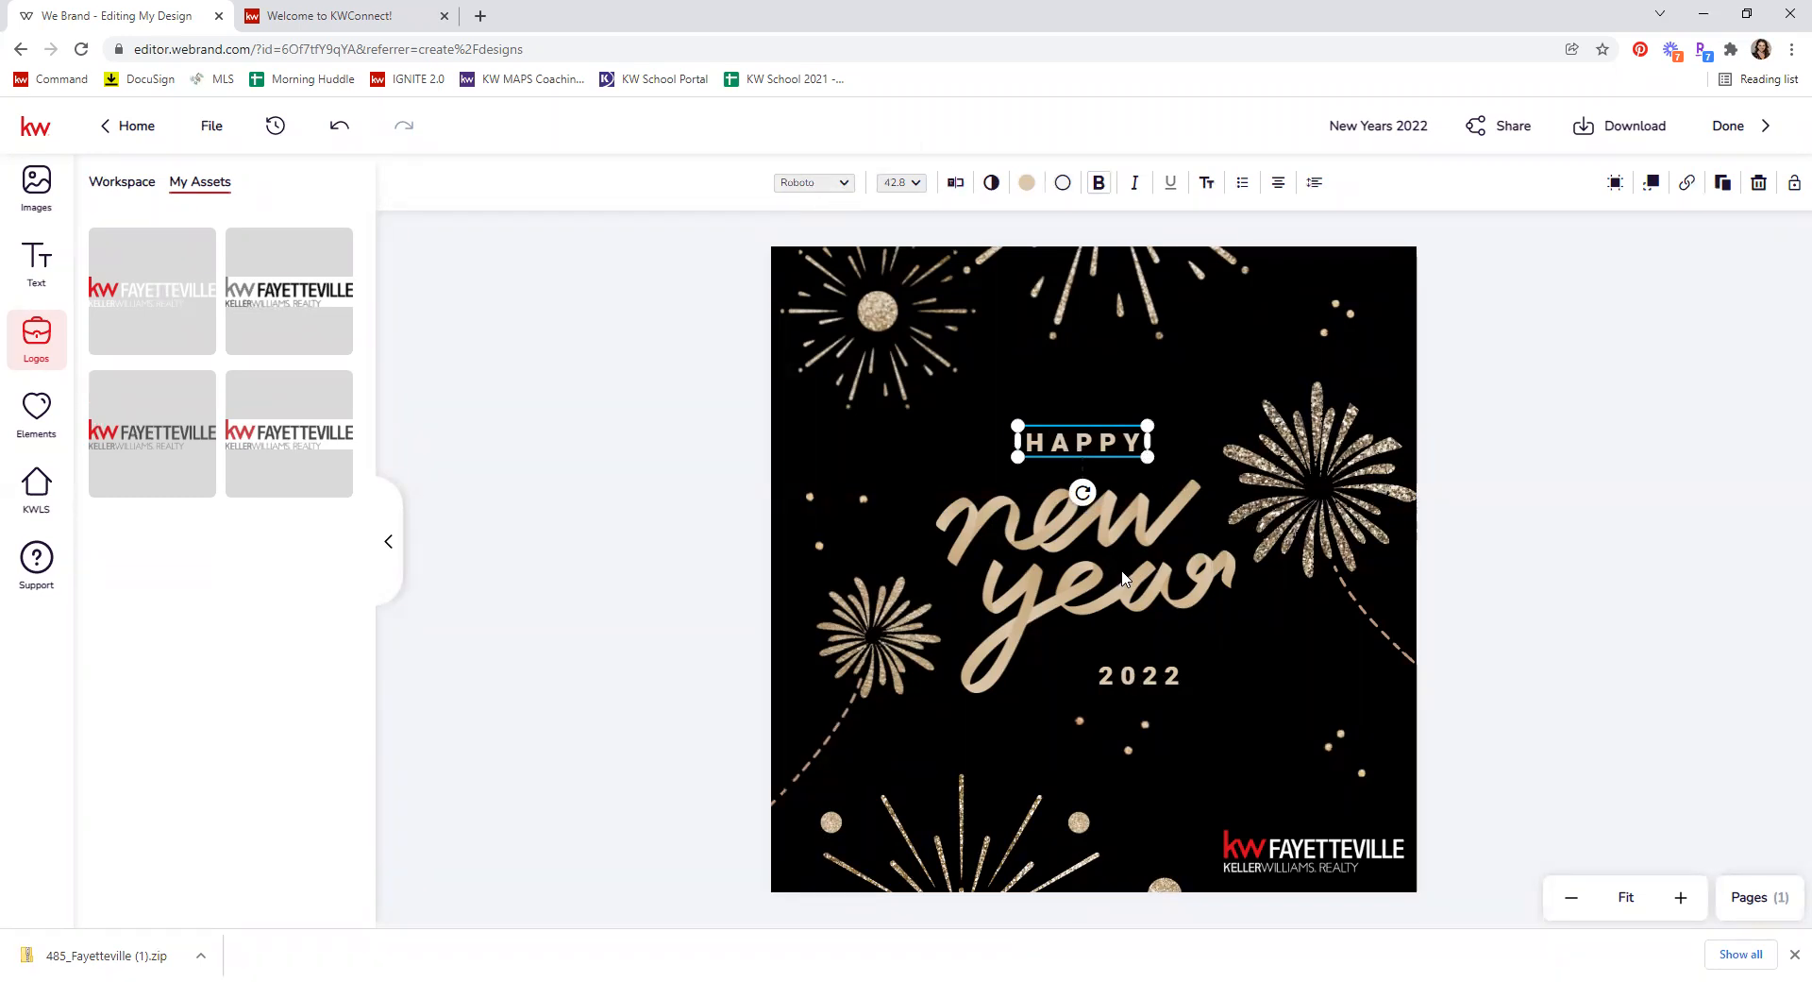
Step: Center the "2022" text horizontally on the design and shift "HAPPY" slightly right above "new"
left_click_drag(1135, 682, 1094, 680)
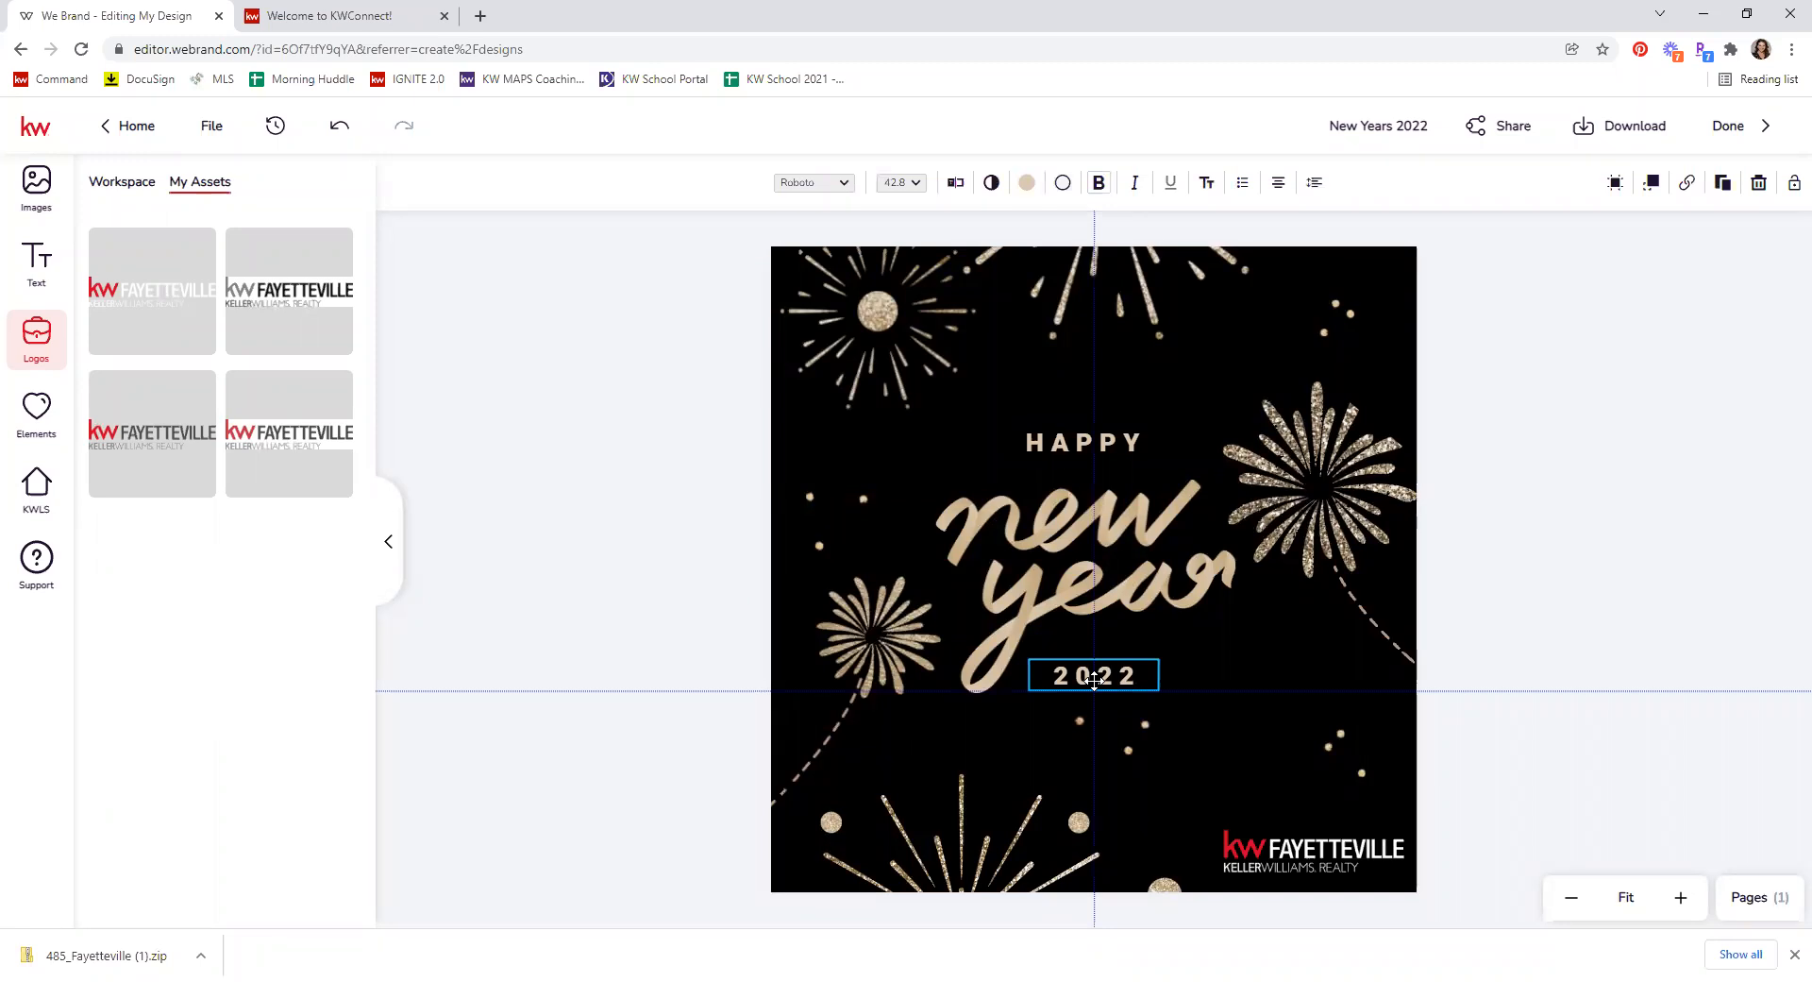
left_click(1128, 486)
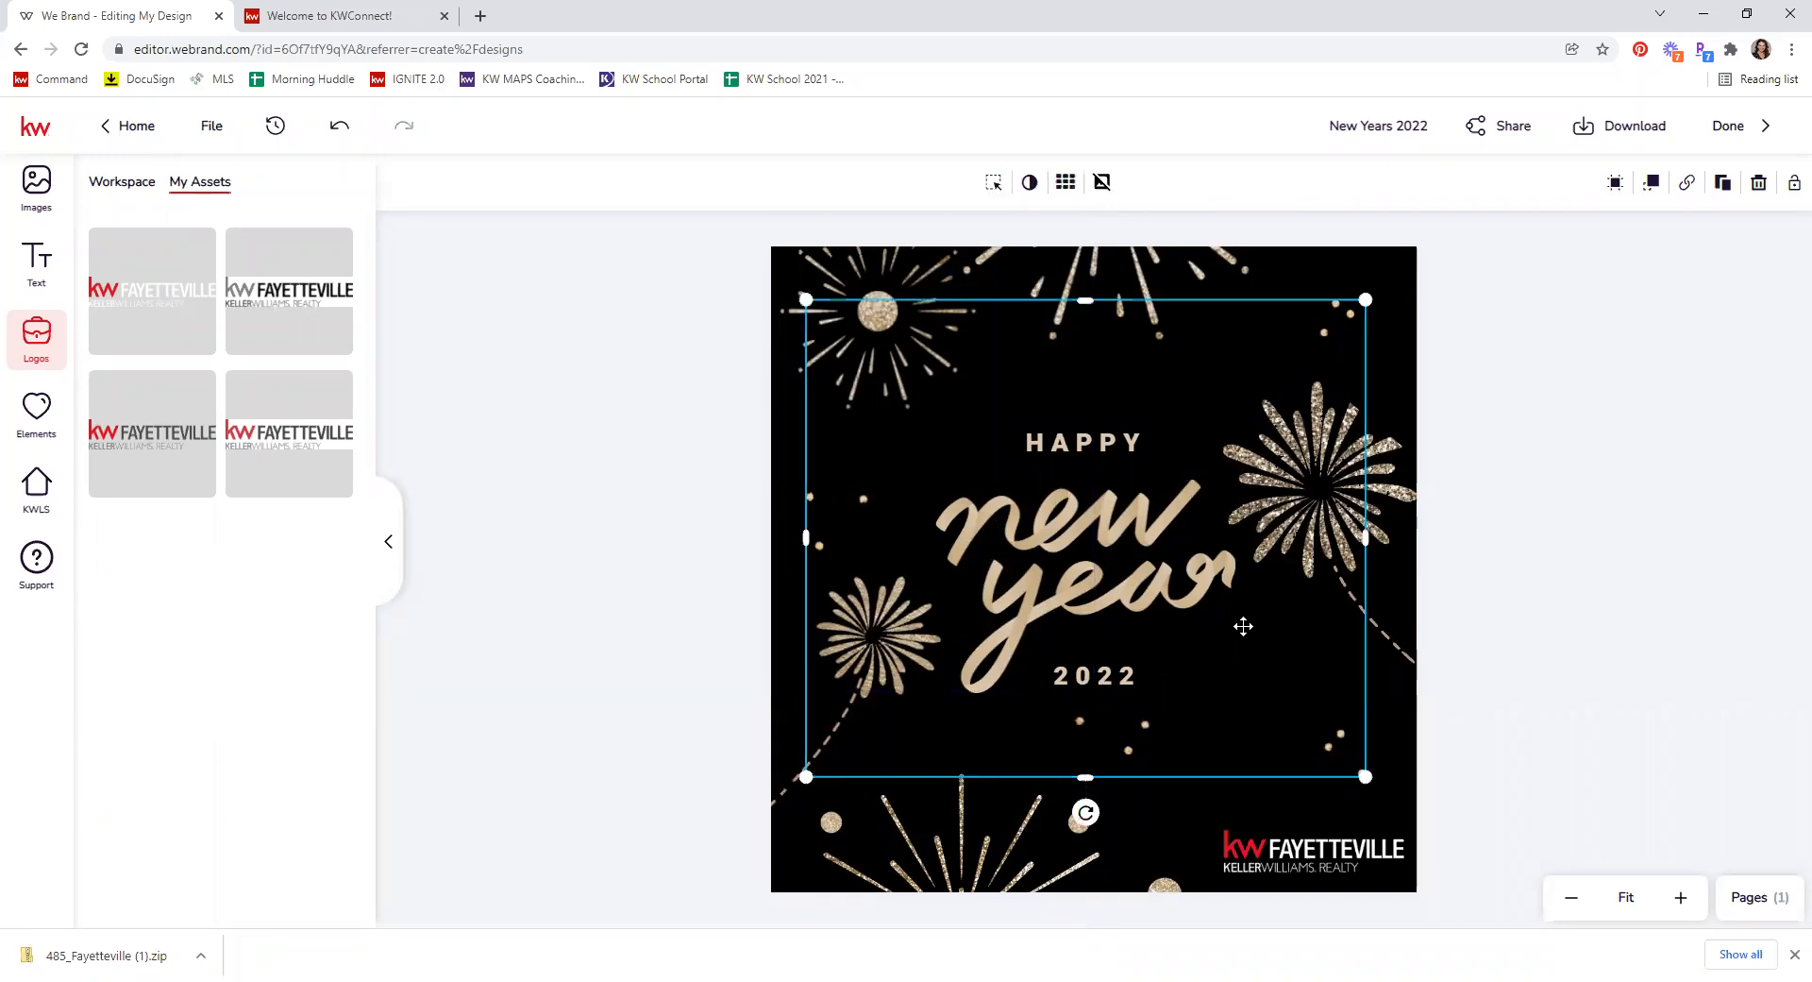
left_click(1118, 455)
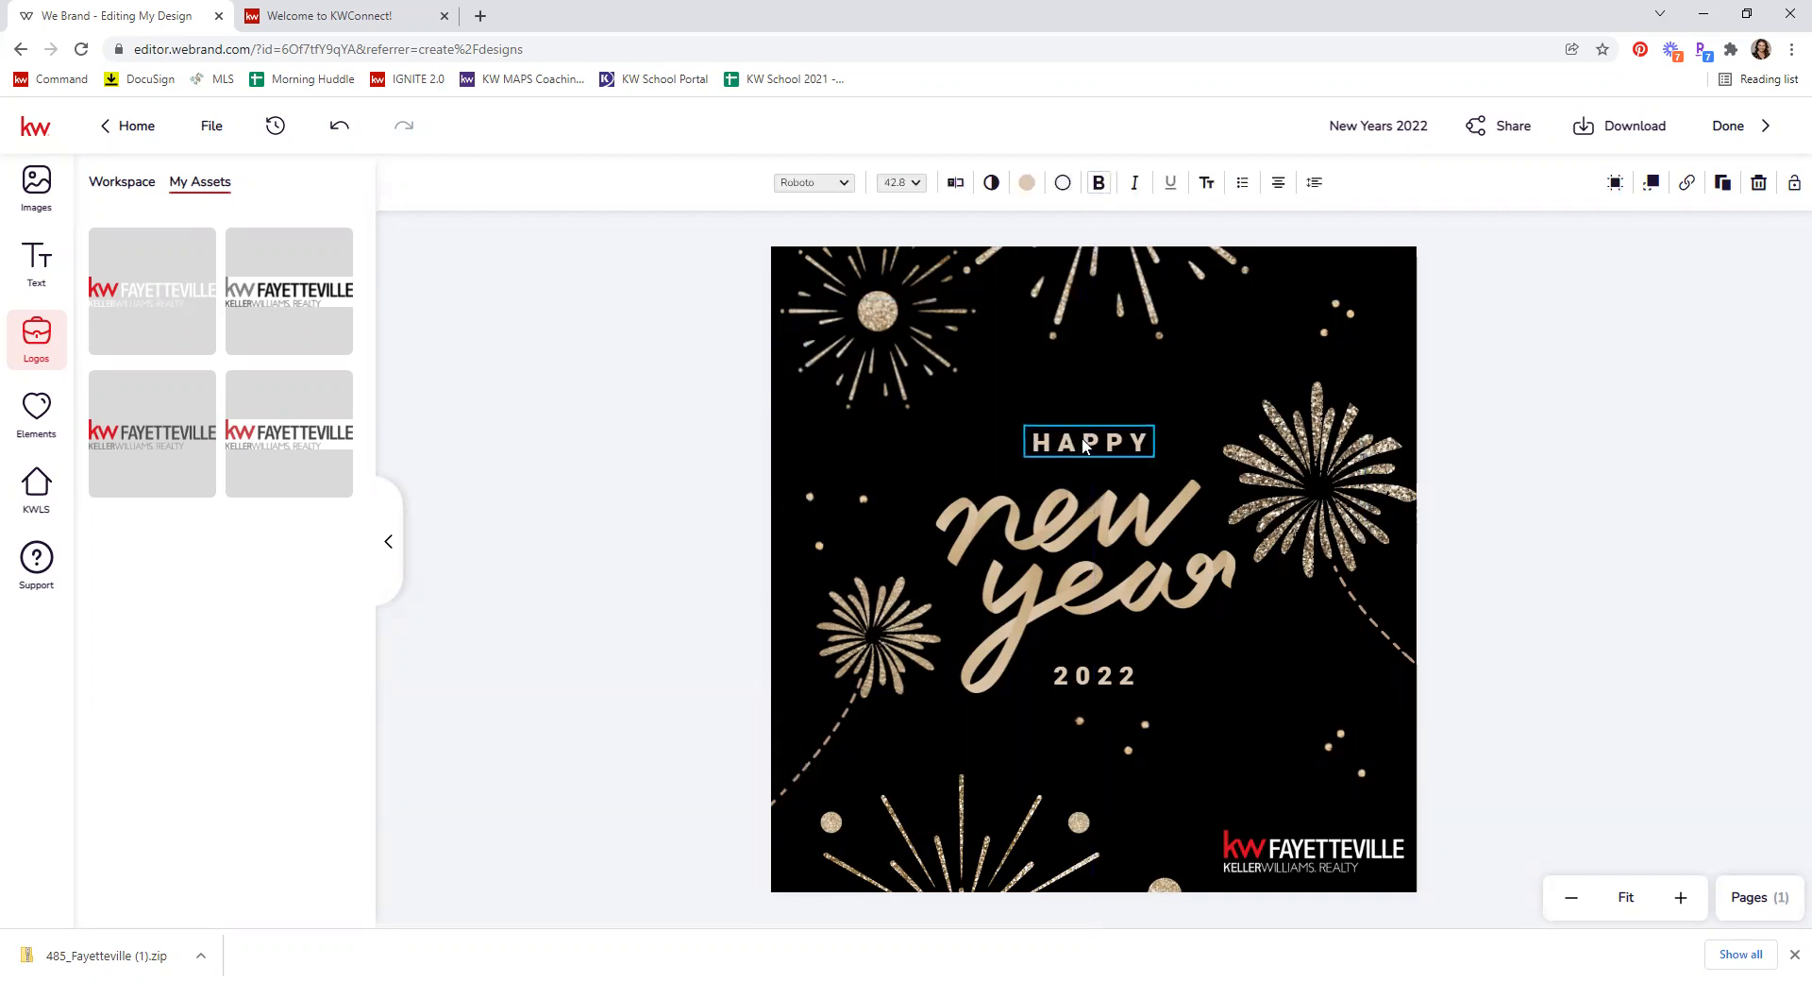
left_click_drag(1070, 451, 1085, 443)
left_click(1271, 651)
left_click_drag(1139, 589, 1142, 589)
left_click(1292, 649)
left_click(1463, 252)
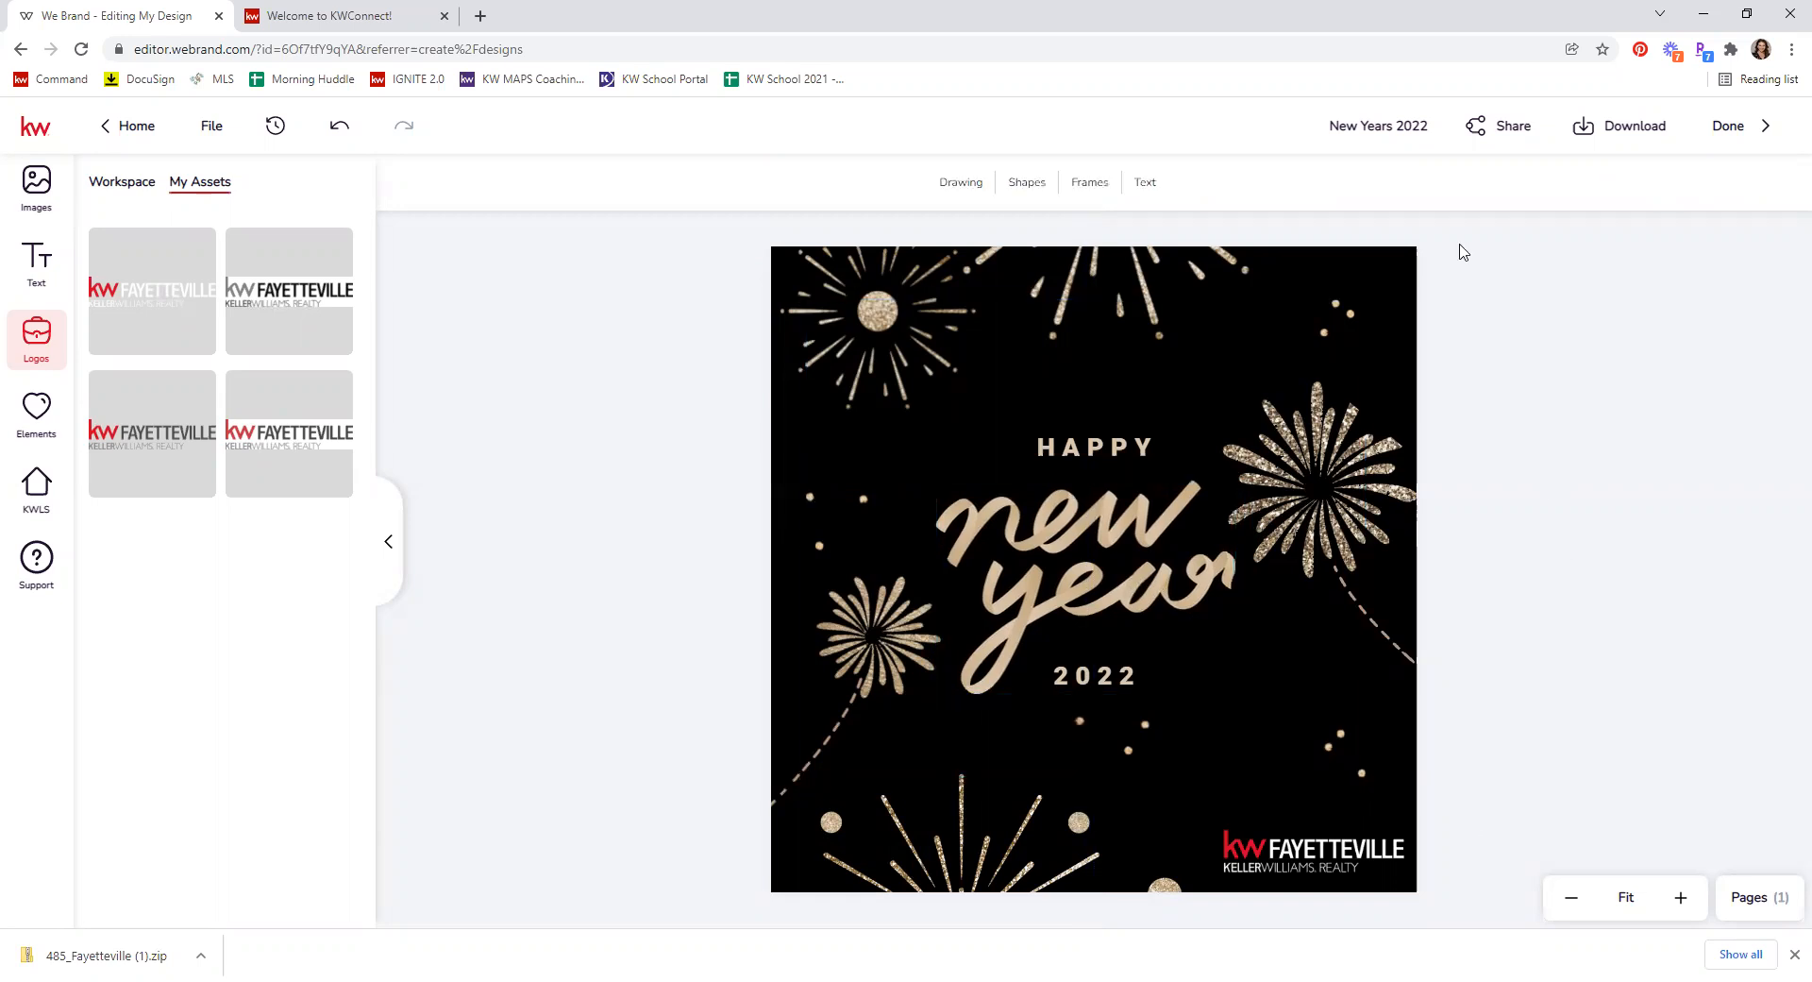
Step: Save the New Years 2022 design and finish editing to return to the Designs library
left_click(226, 128)
left_click(250, 199)
left_click(1735, 128)
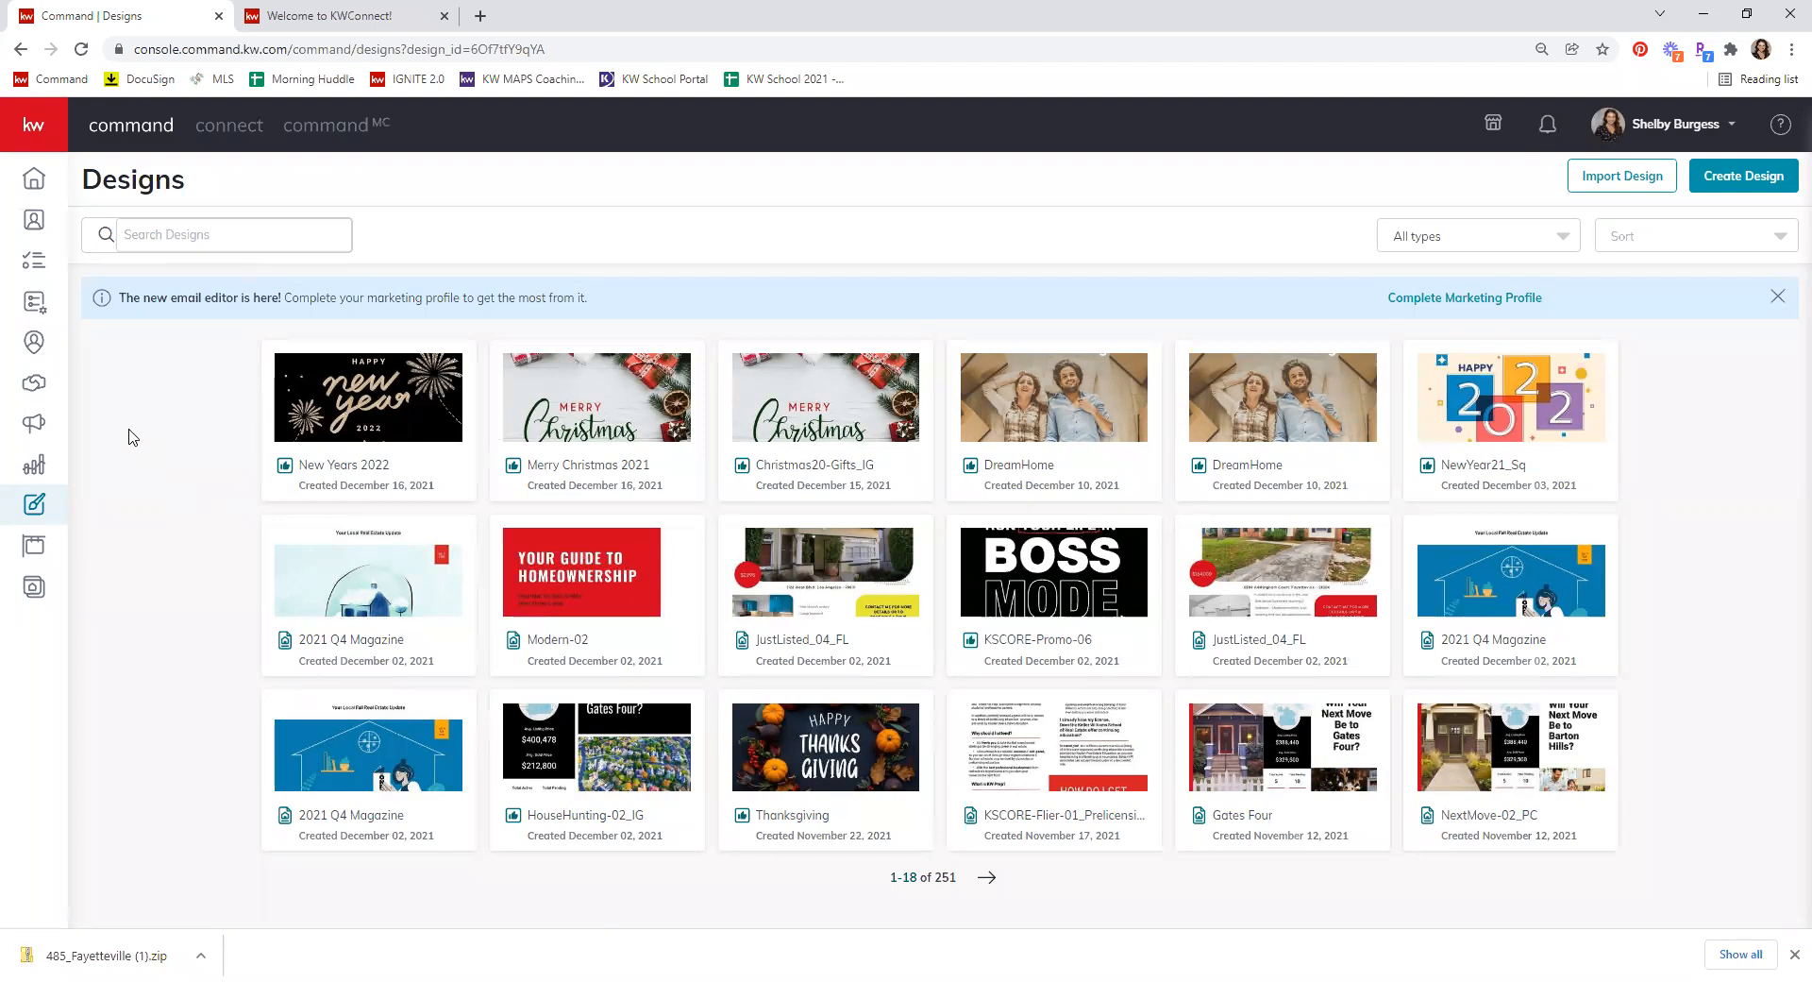
Step: Open the social posts calendar in Campaigns and view the current week's posts
left_click(34, 427)
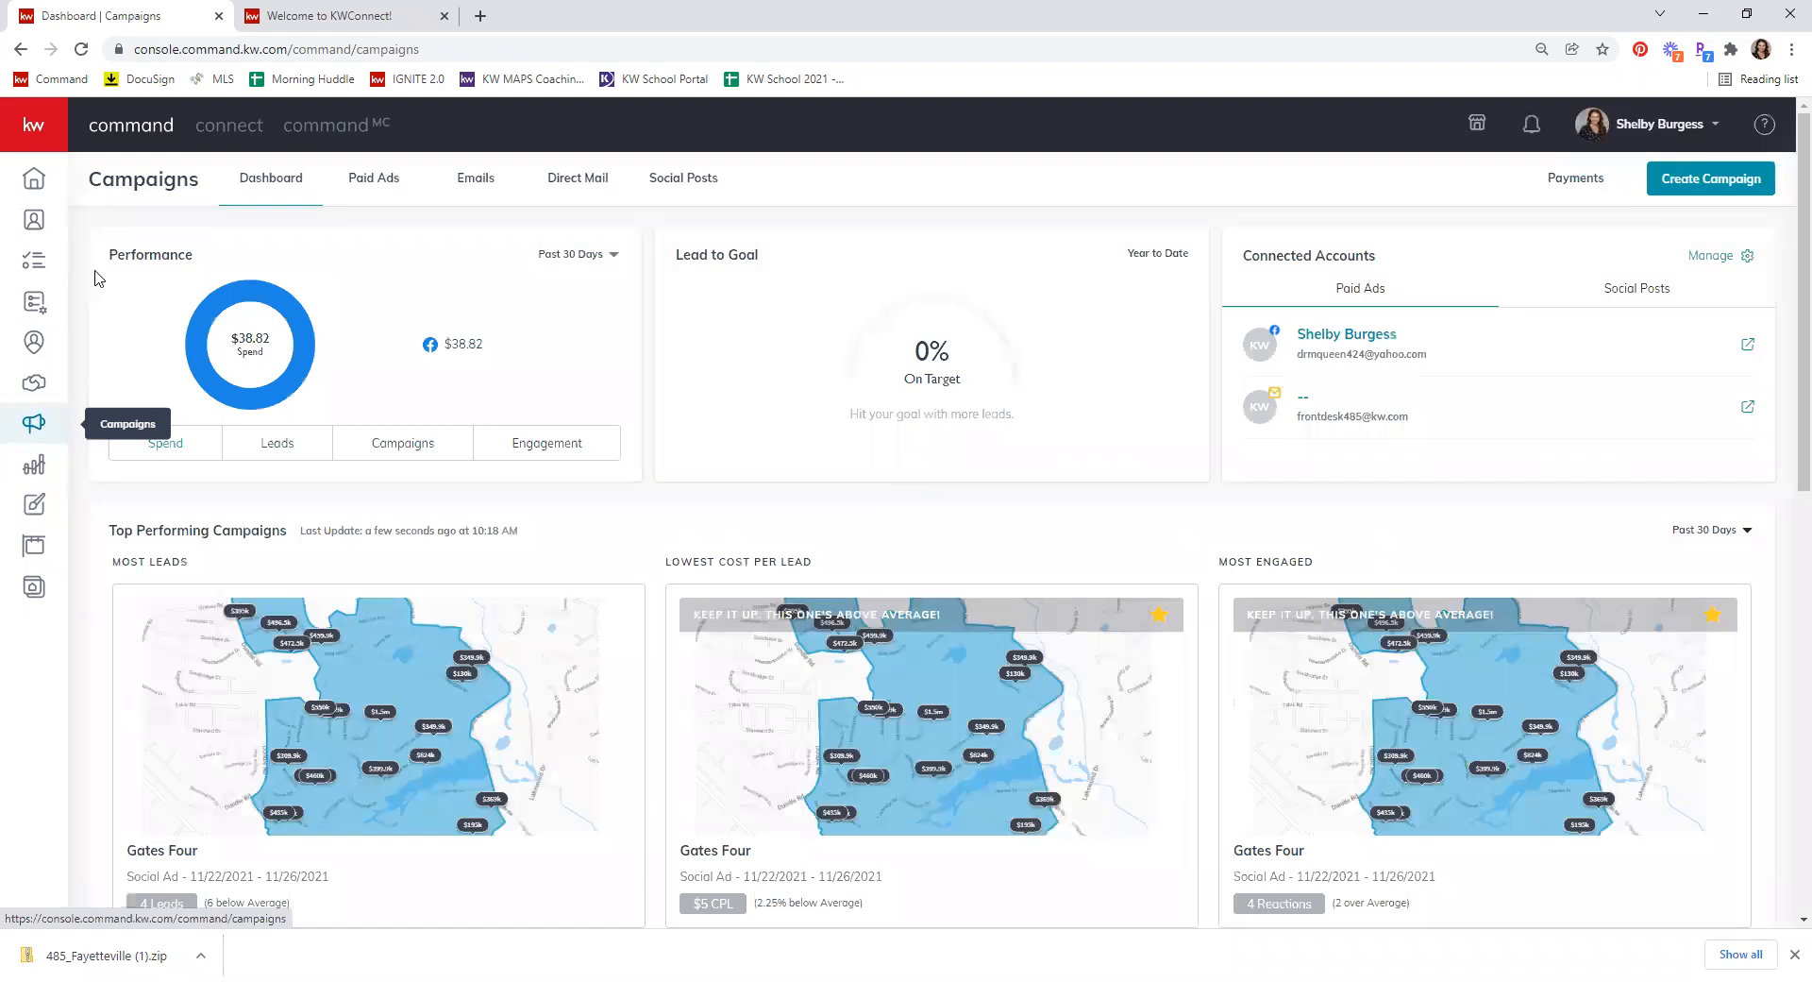
left_click(693, 181)
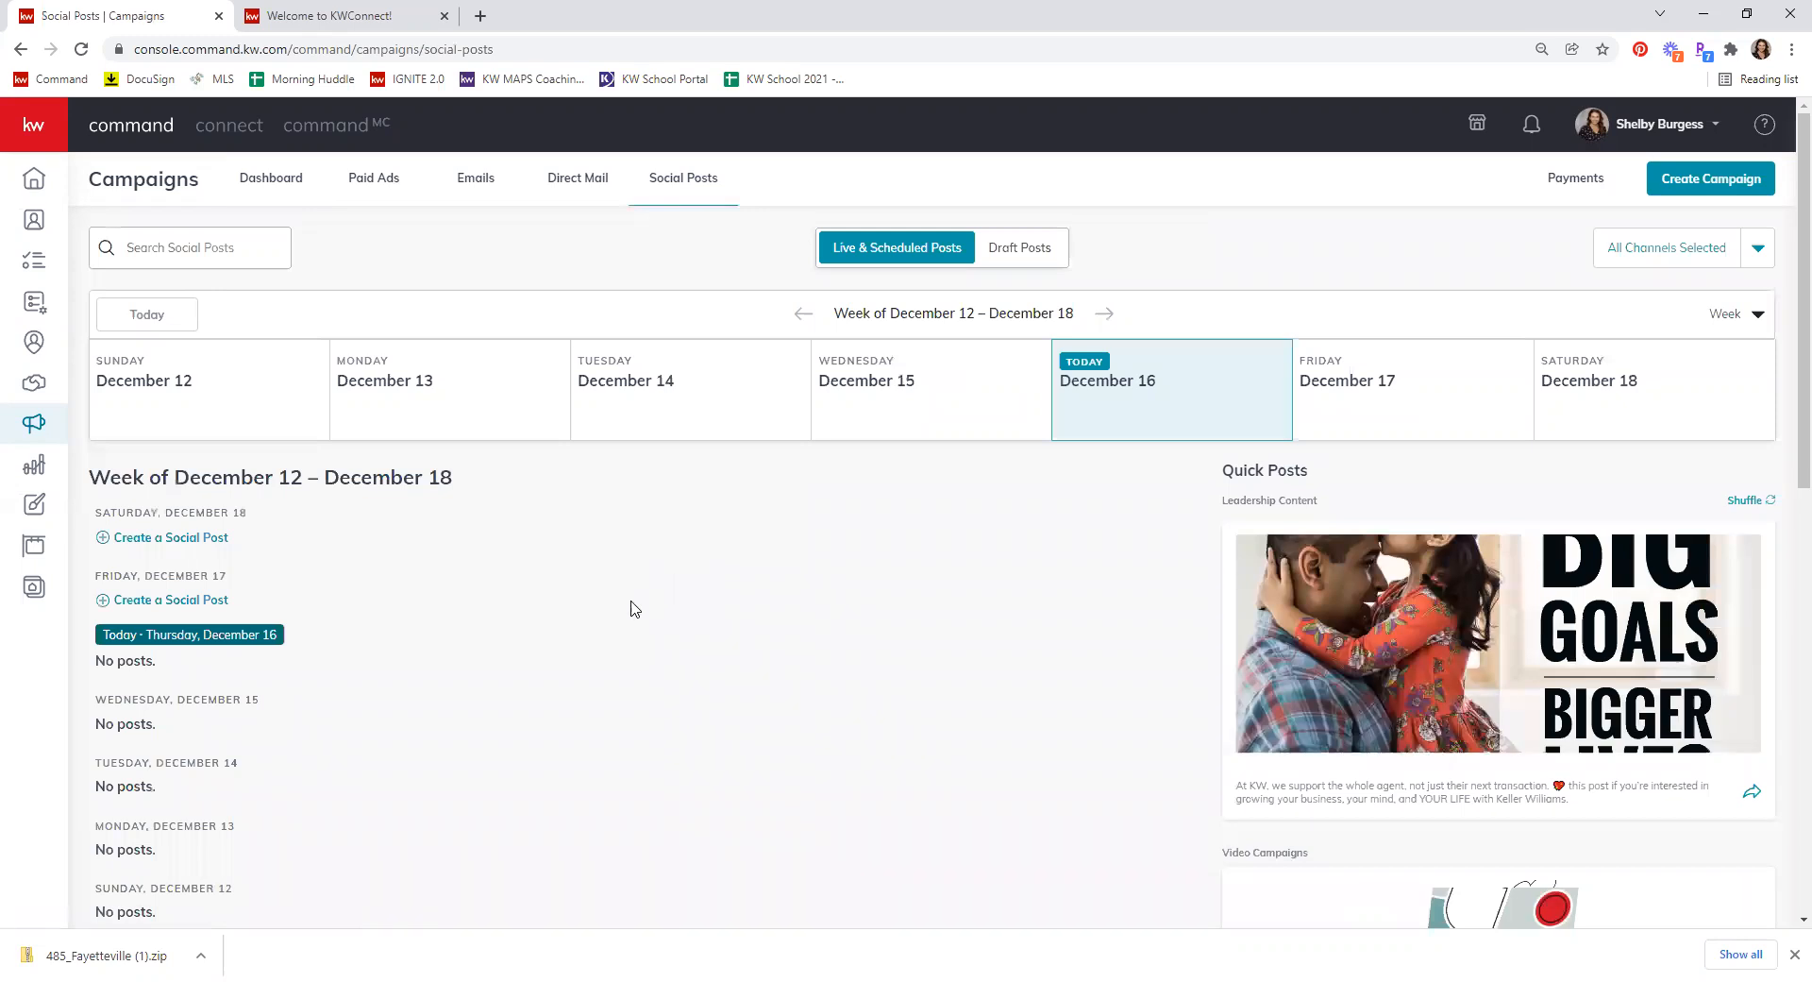
scroll(201, 611, "down", 1)
scroll(201, 612, "up", 1)
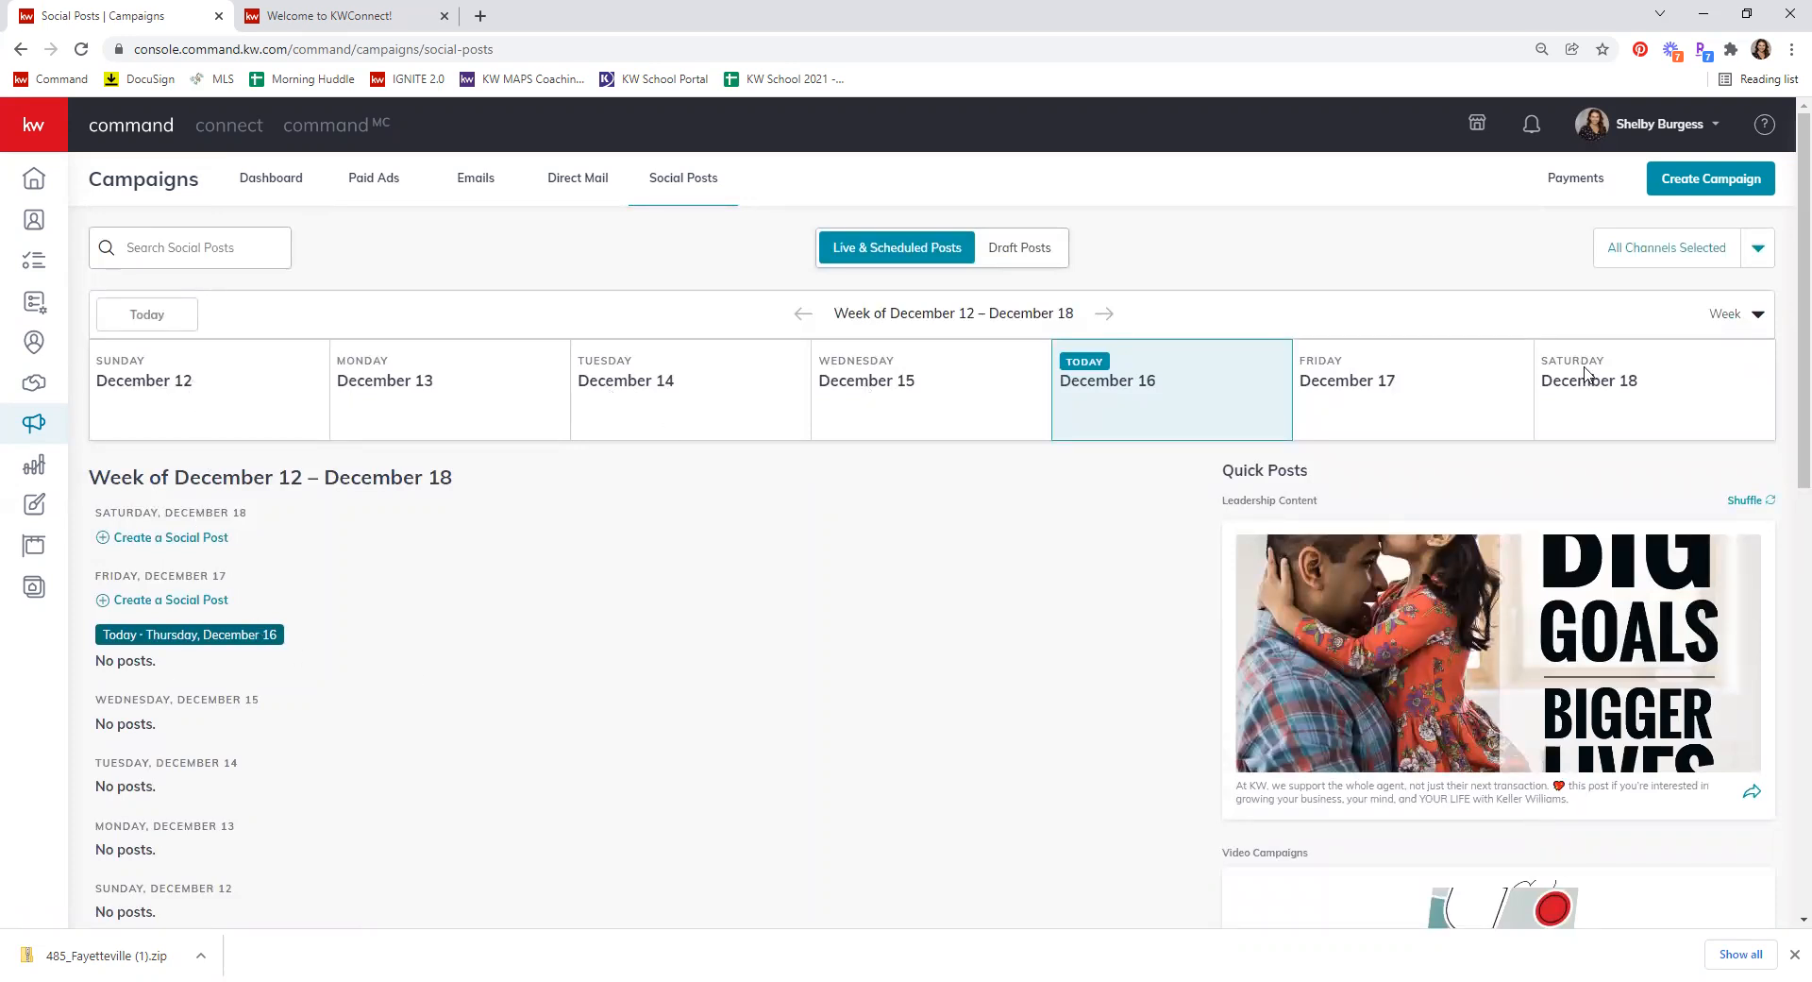
Step: Advance the social posts calendar to the week of December 19 – December 25 and start a post for Friday, December 24
left_click(1104, 315)
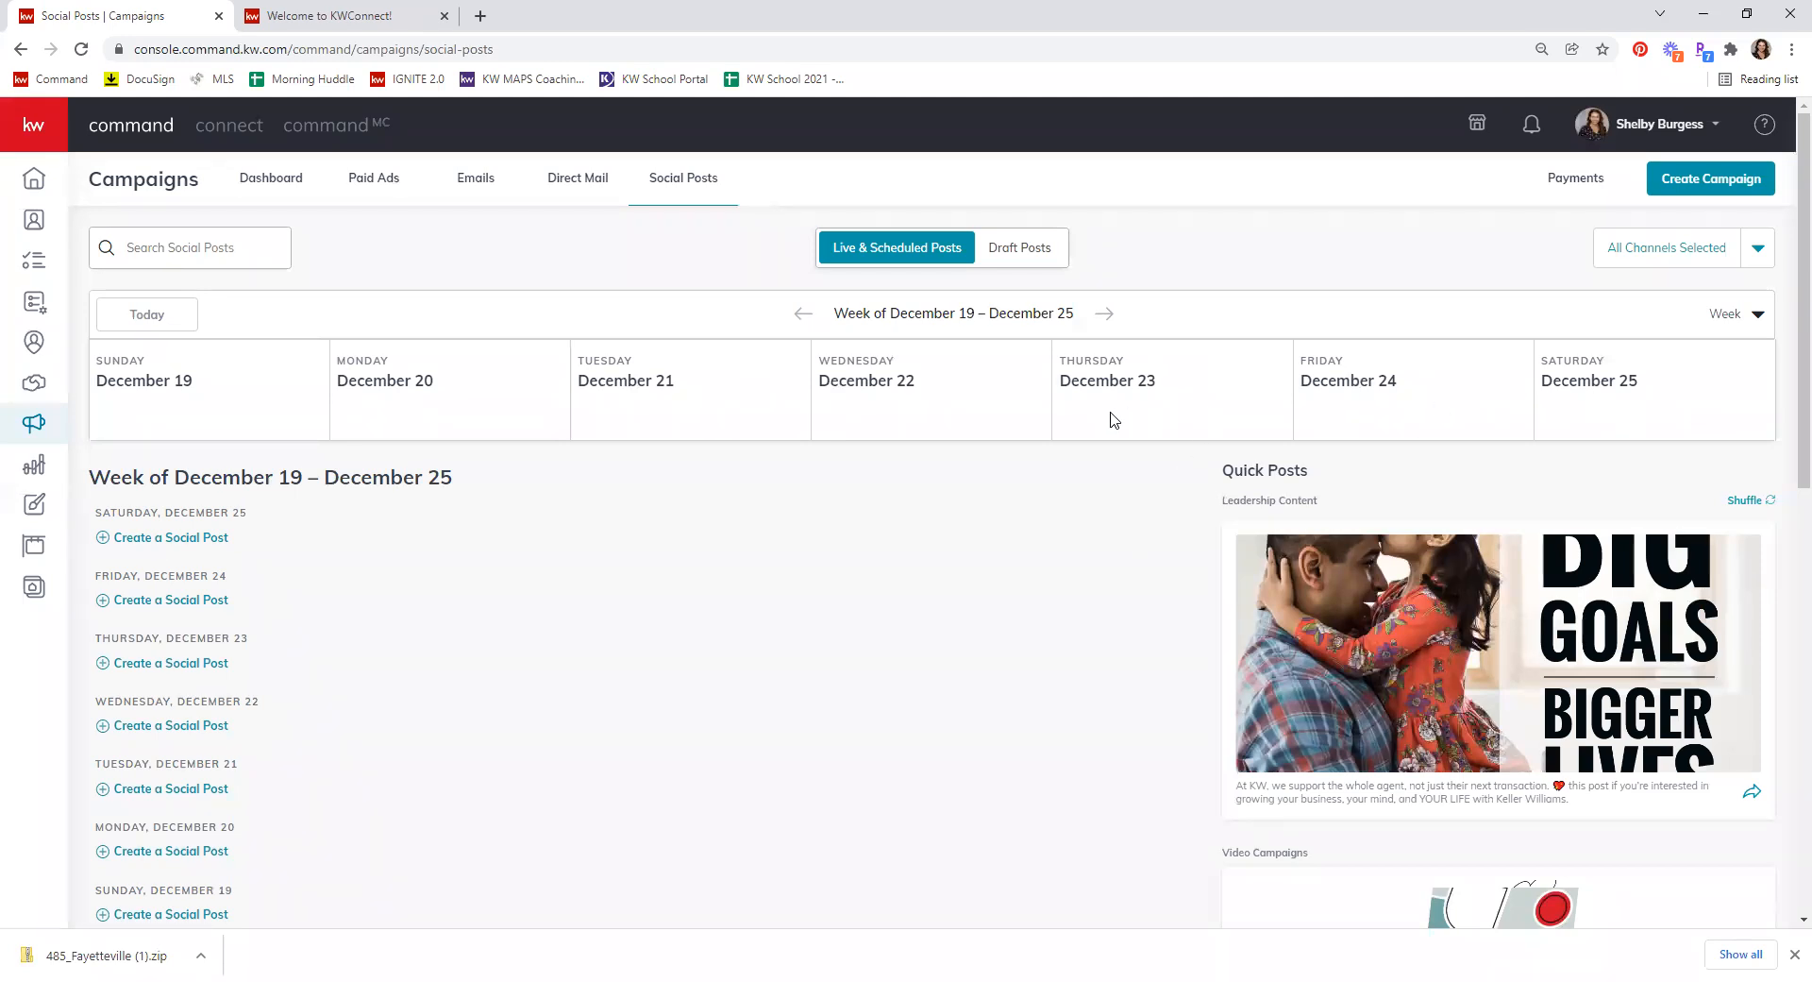
scroll(217, 404, "down", 1)
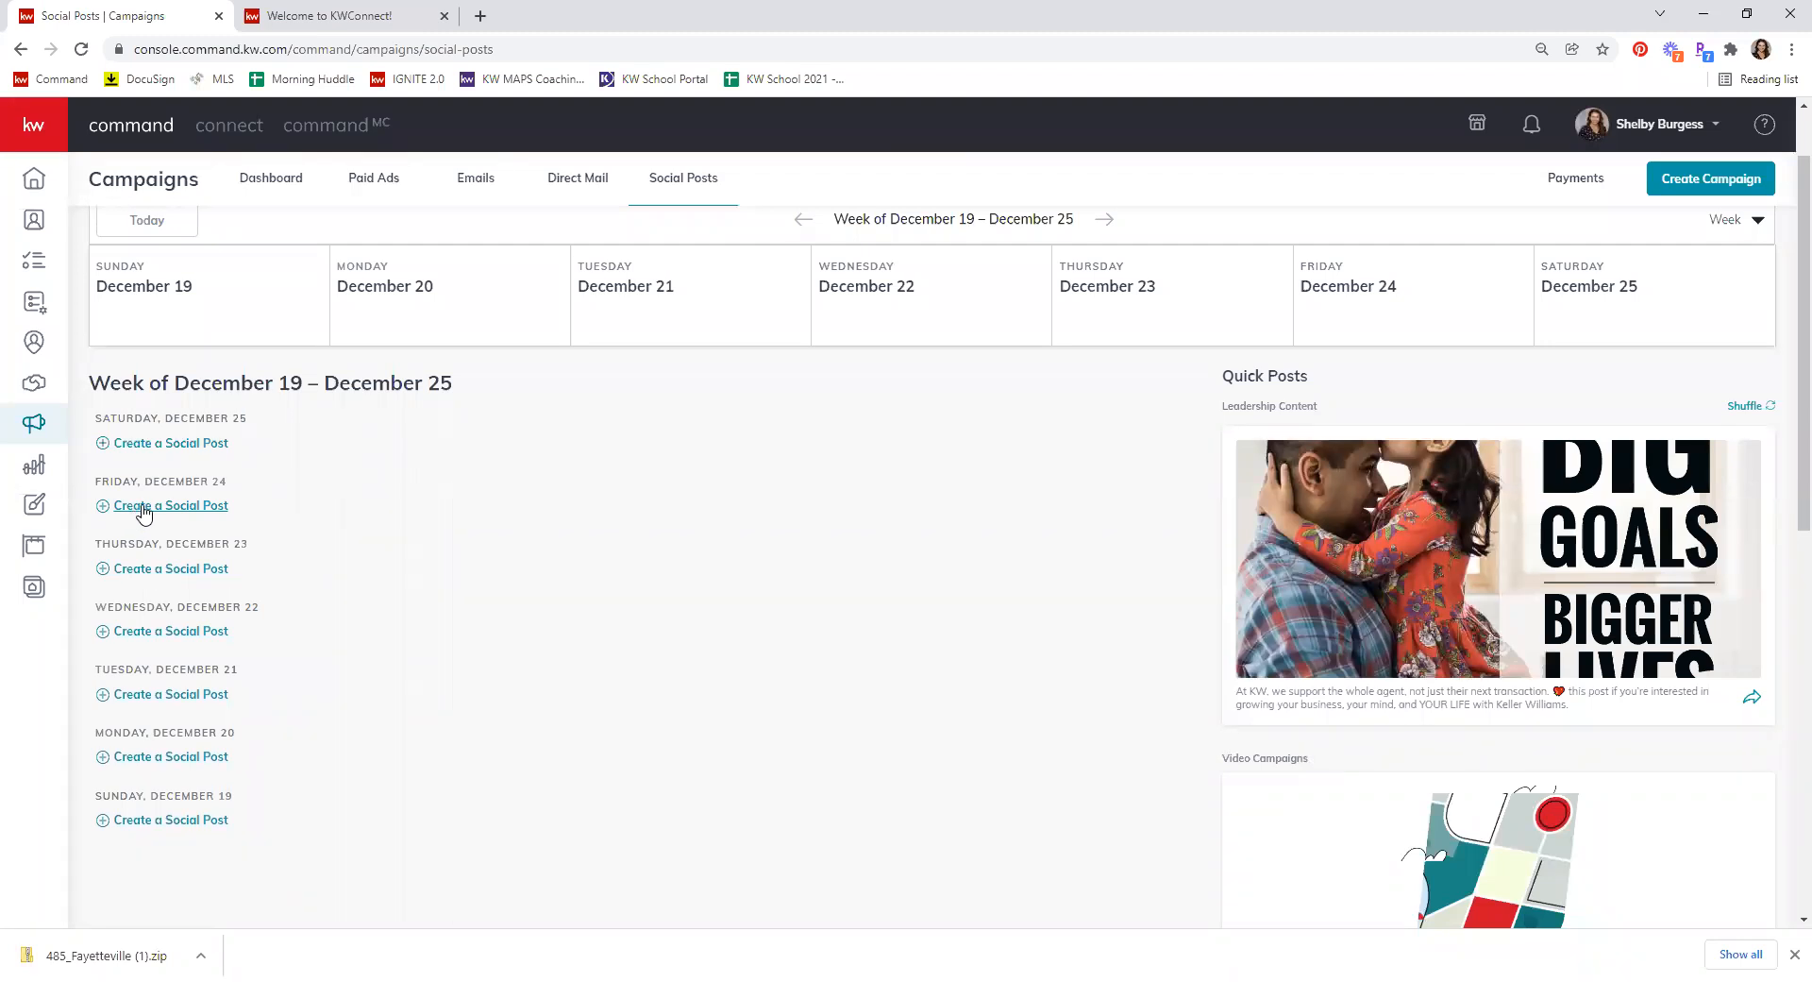
left_click(143, 510)
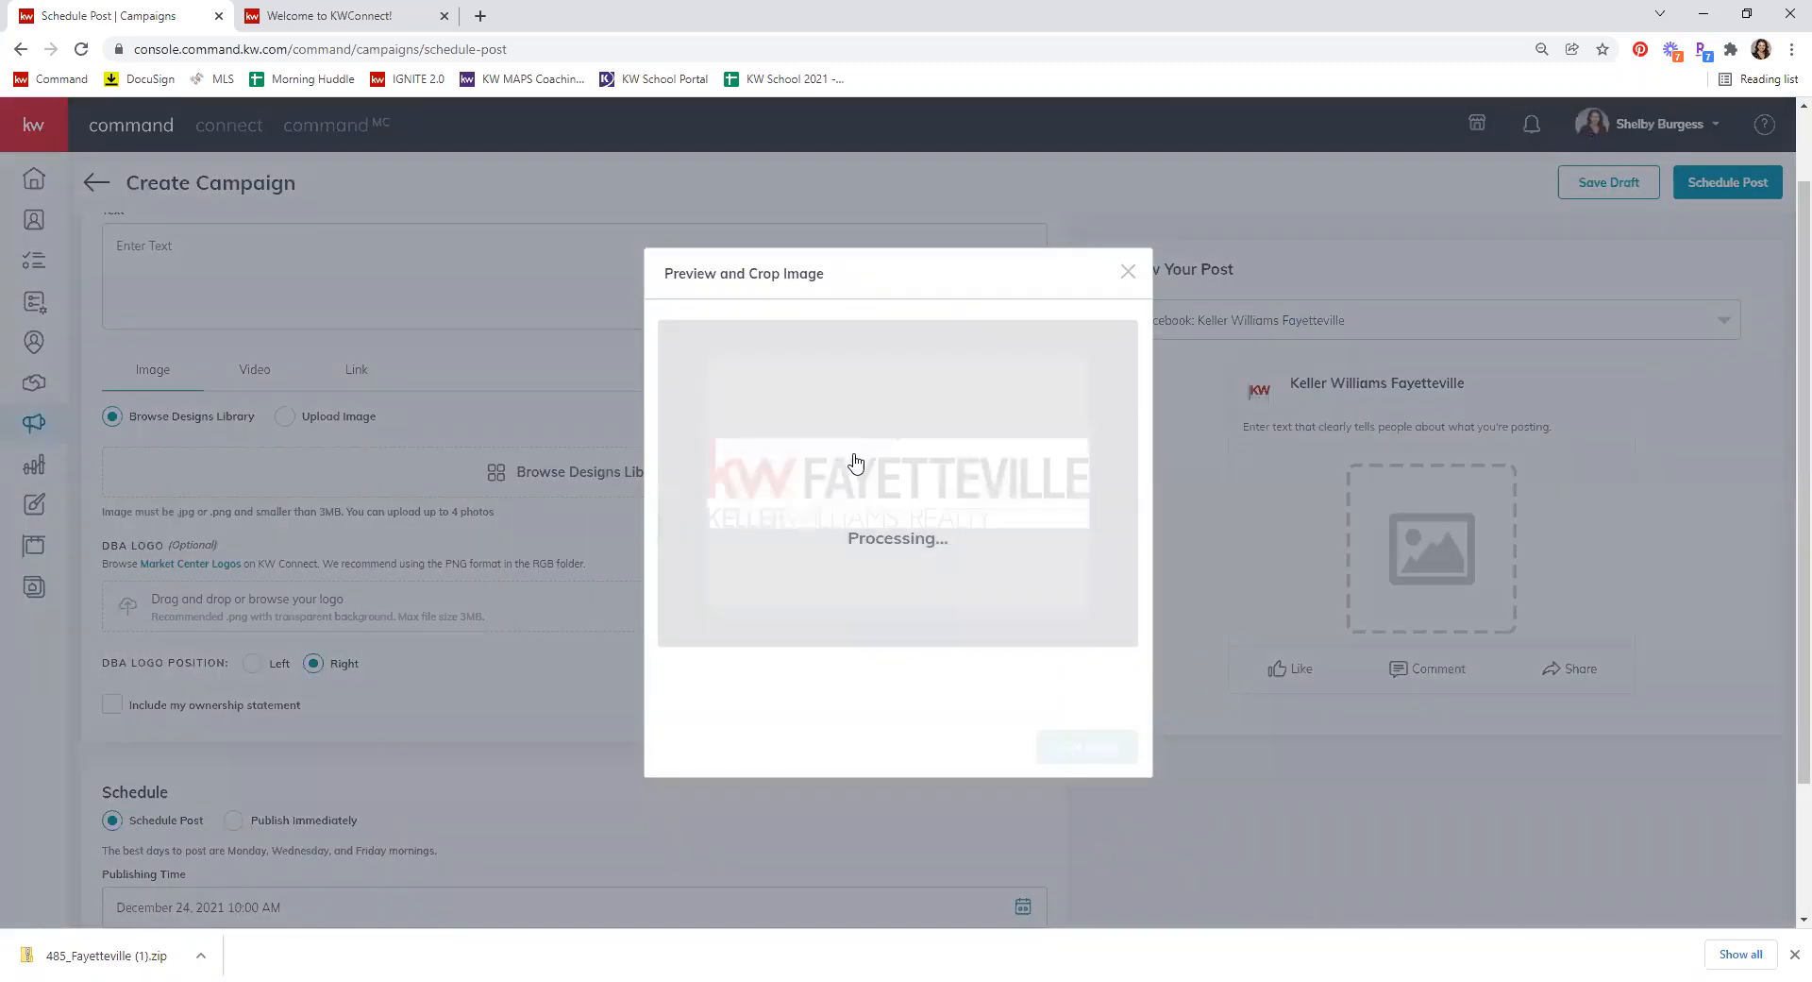
Step: Write the post text "Our office will be closed December 24th-December 27th to give our agents and staff time to spend with their families."
scroll(910, 615, "up", 1)
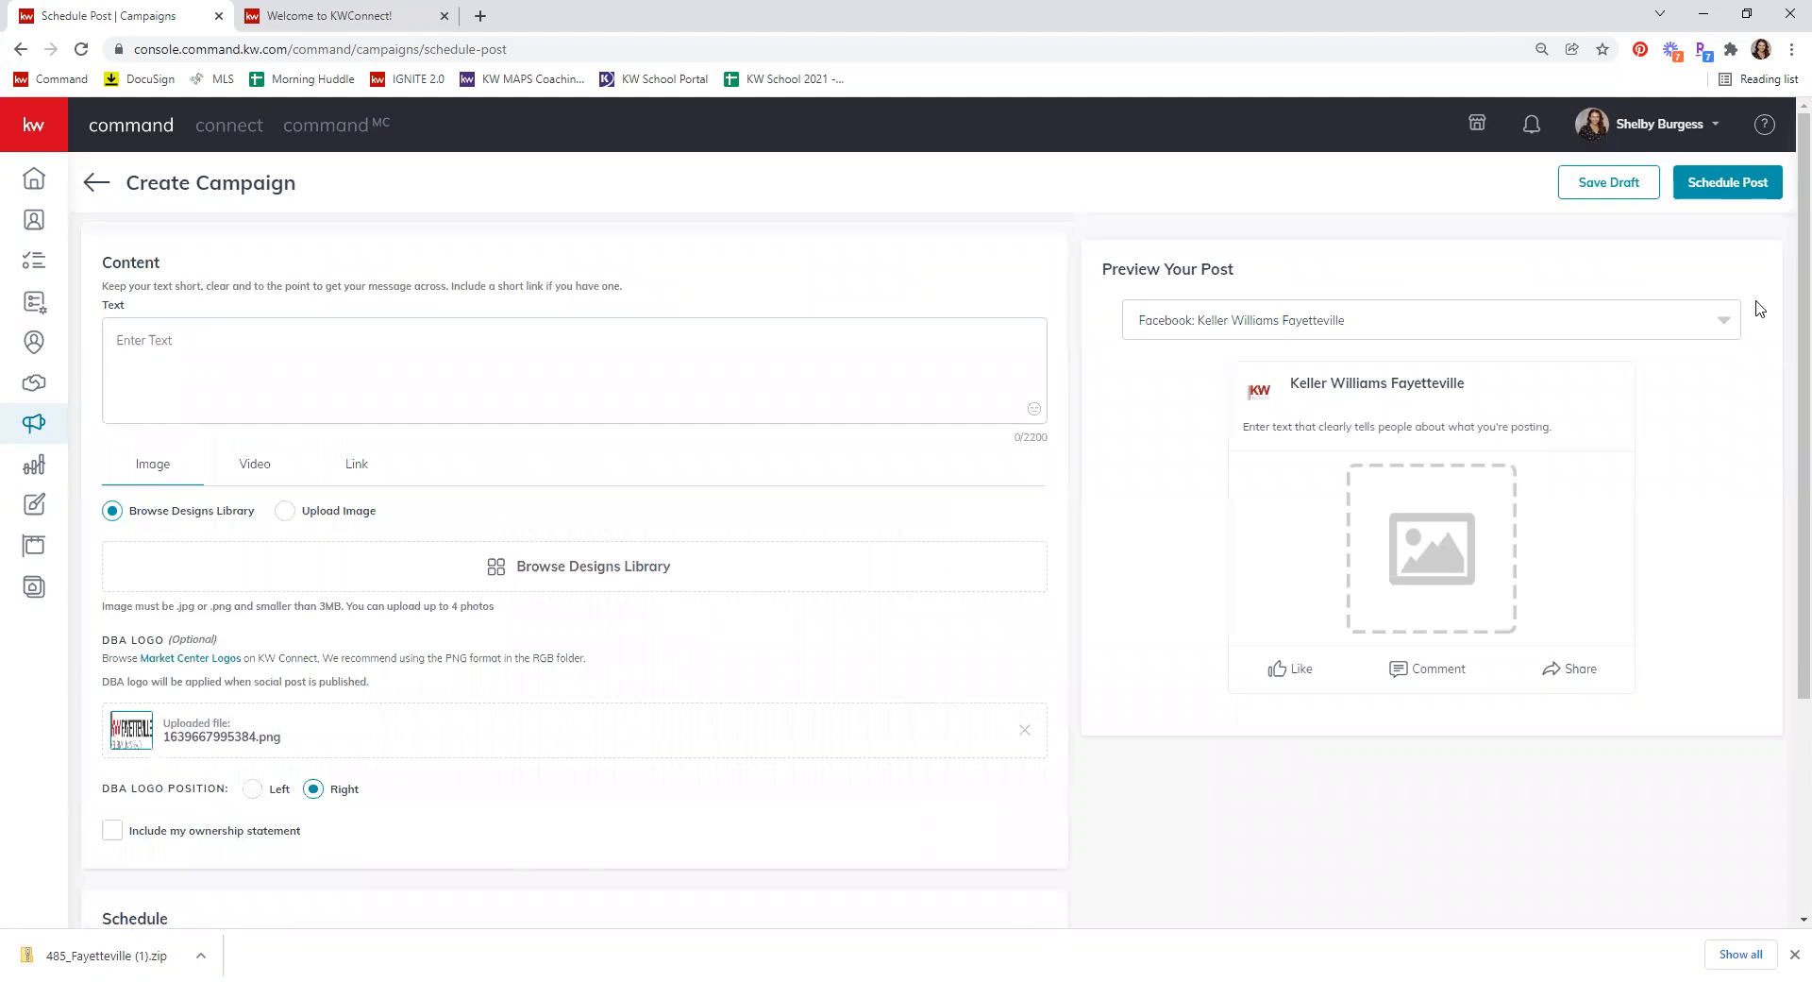
left_click(1274, 334)
left_click(1315, 356)
left_click(146, 335)
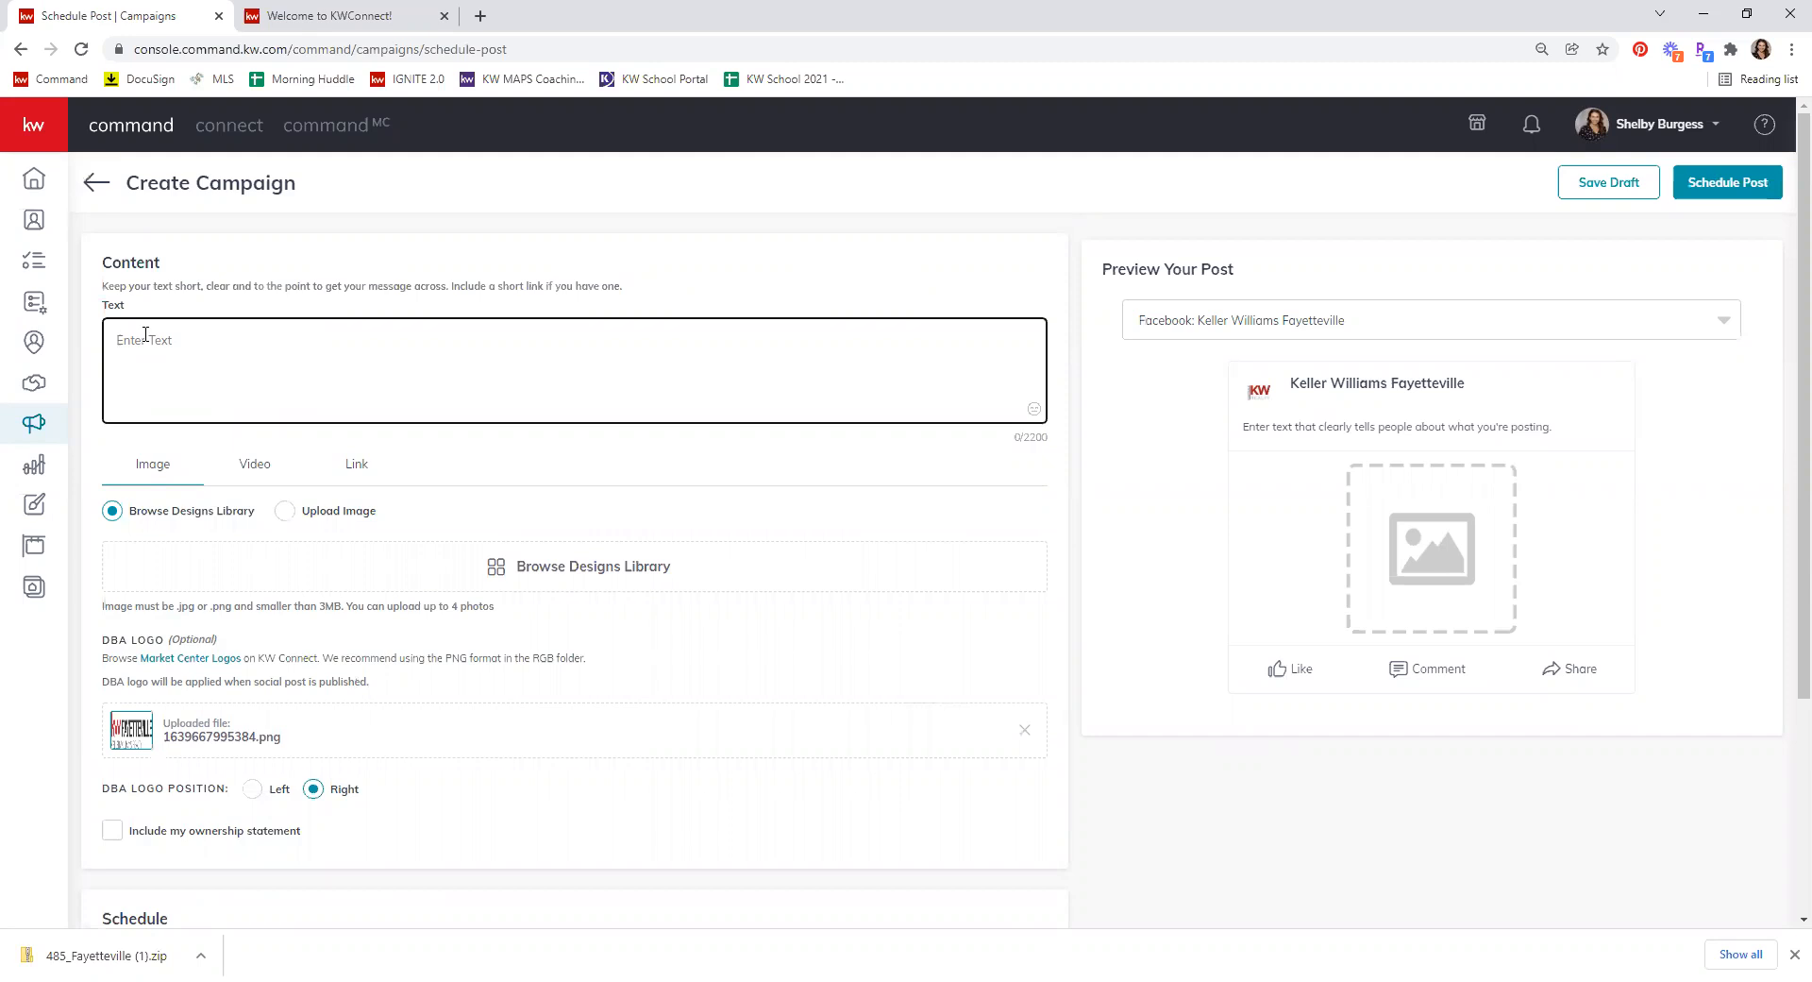
type("Our office wil")
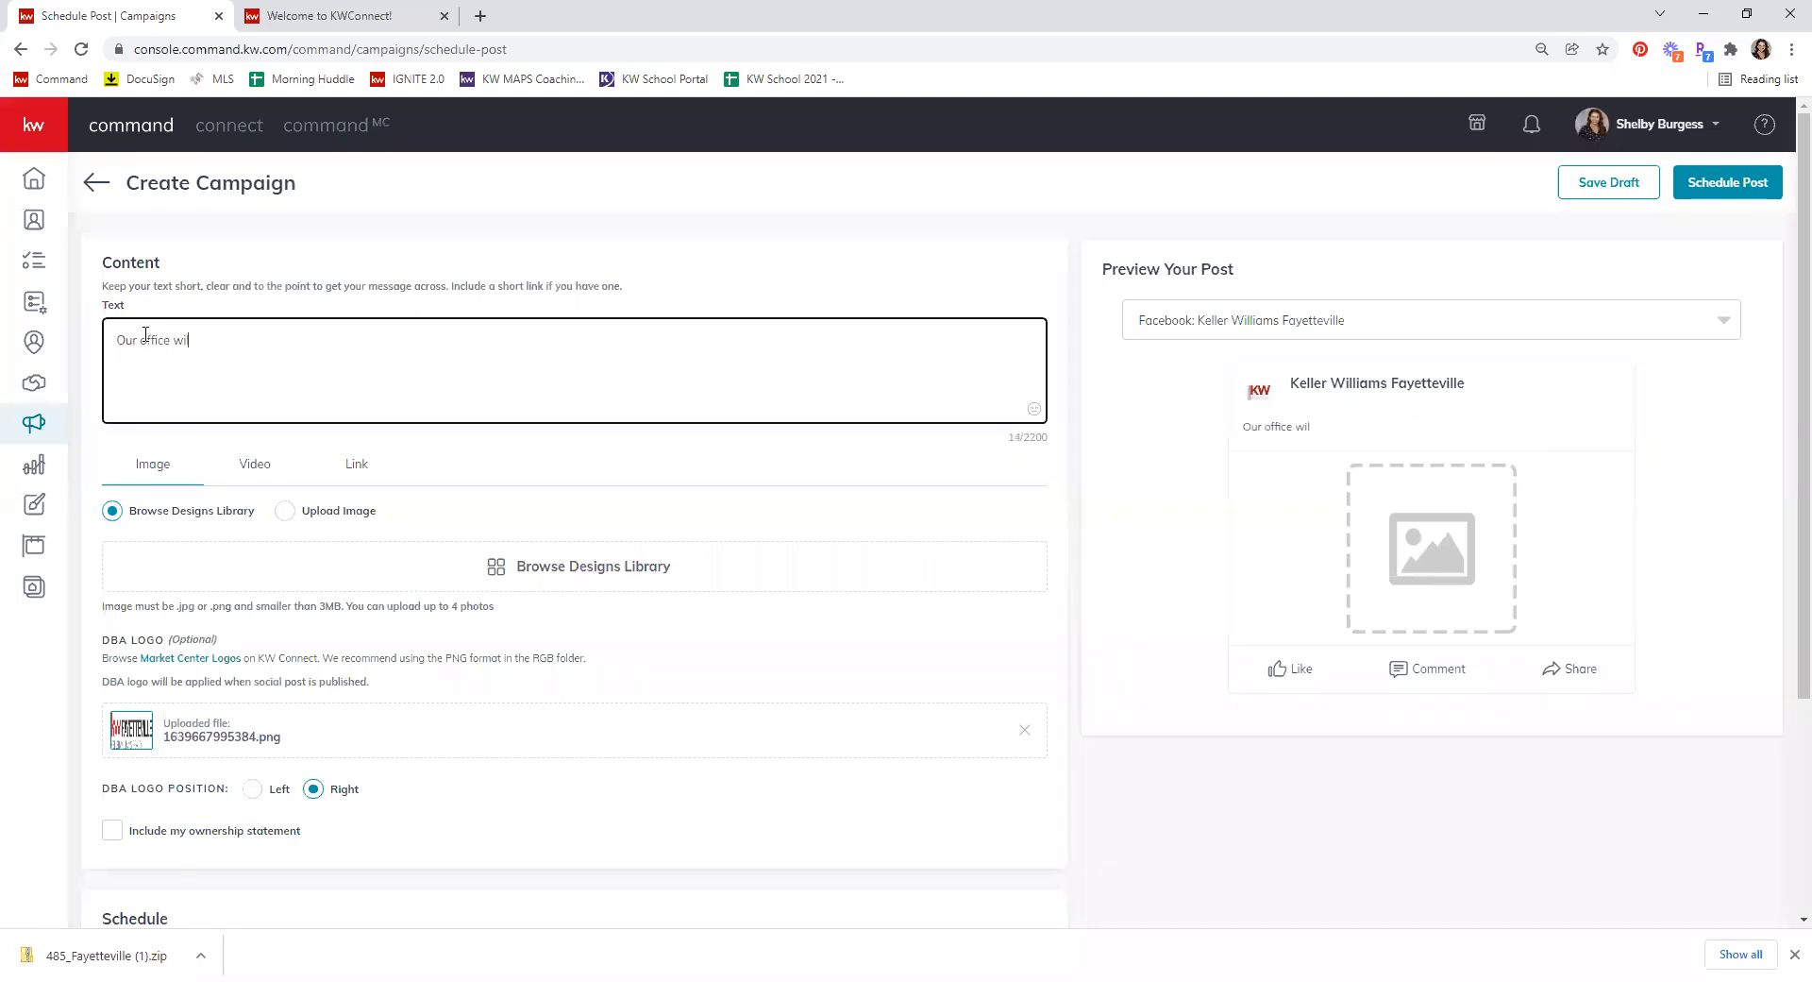
type("l be closed December 24th-December 27")
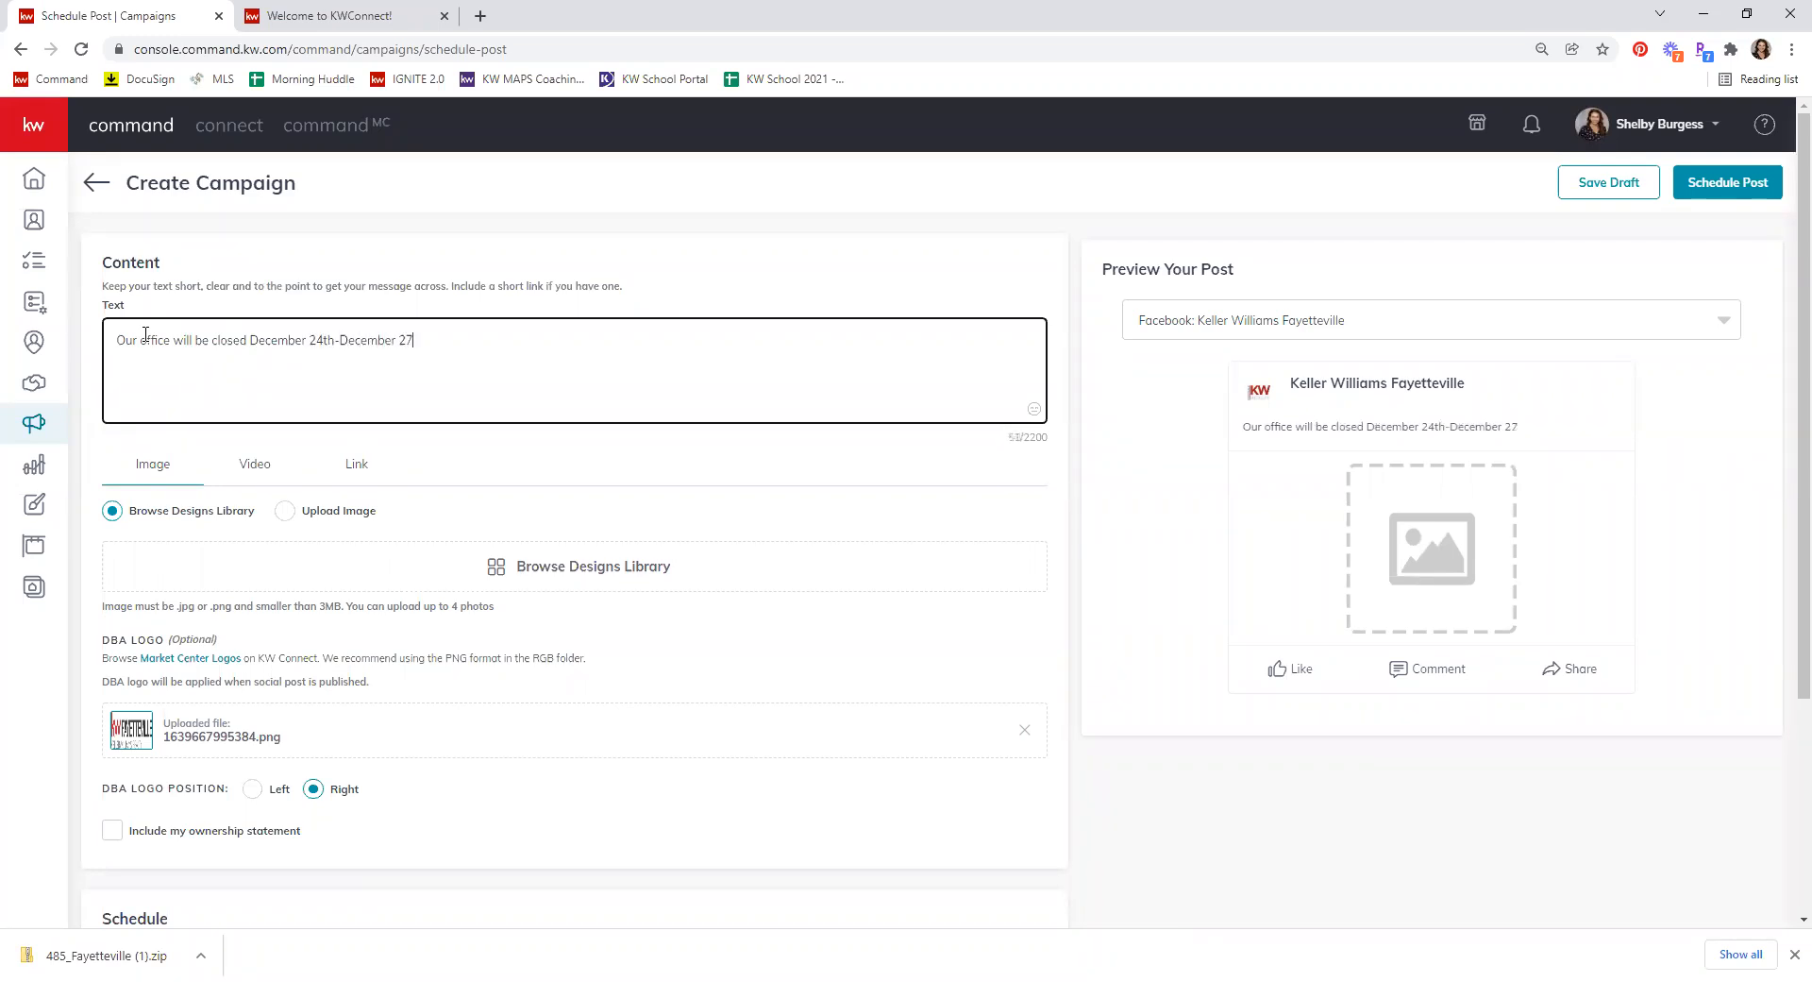
type("th to give our agents and s")
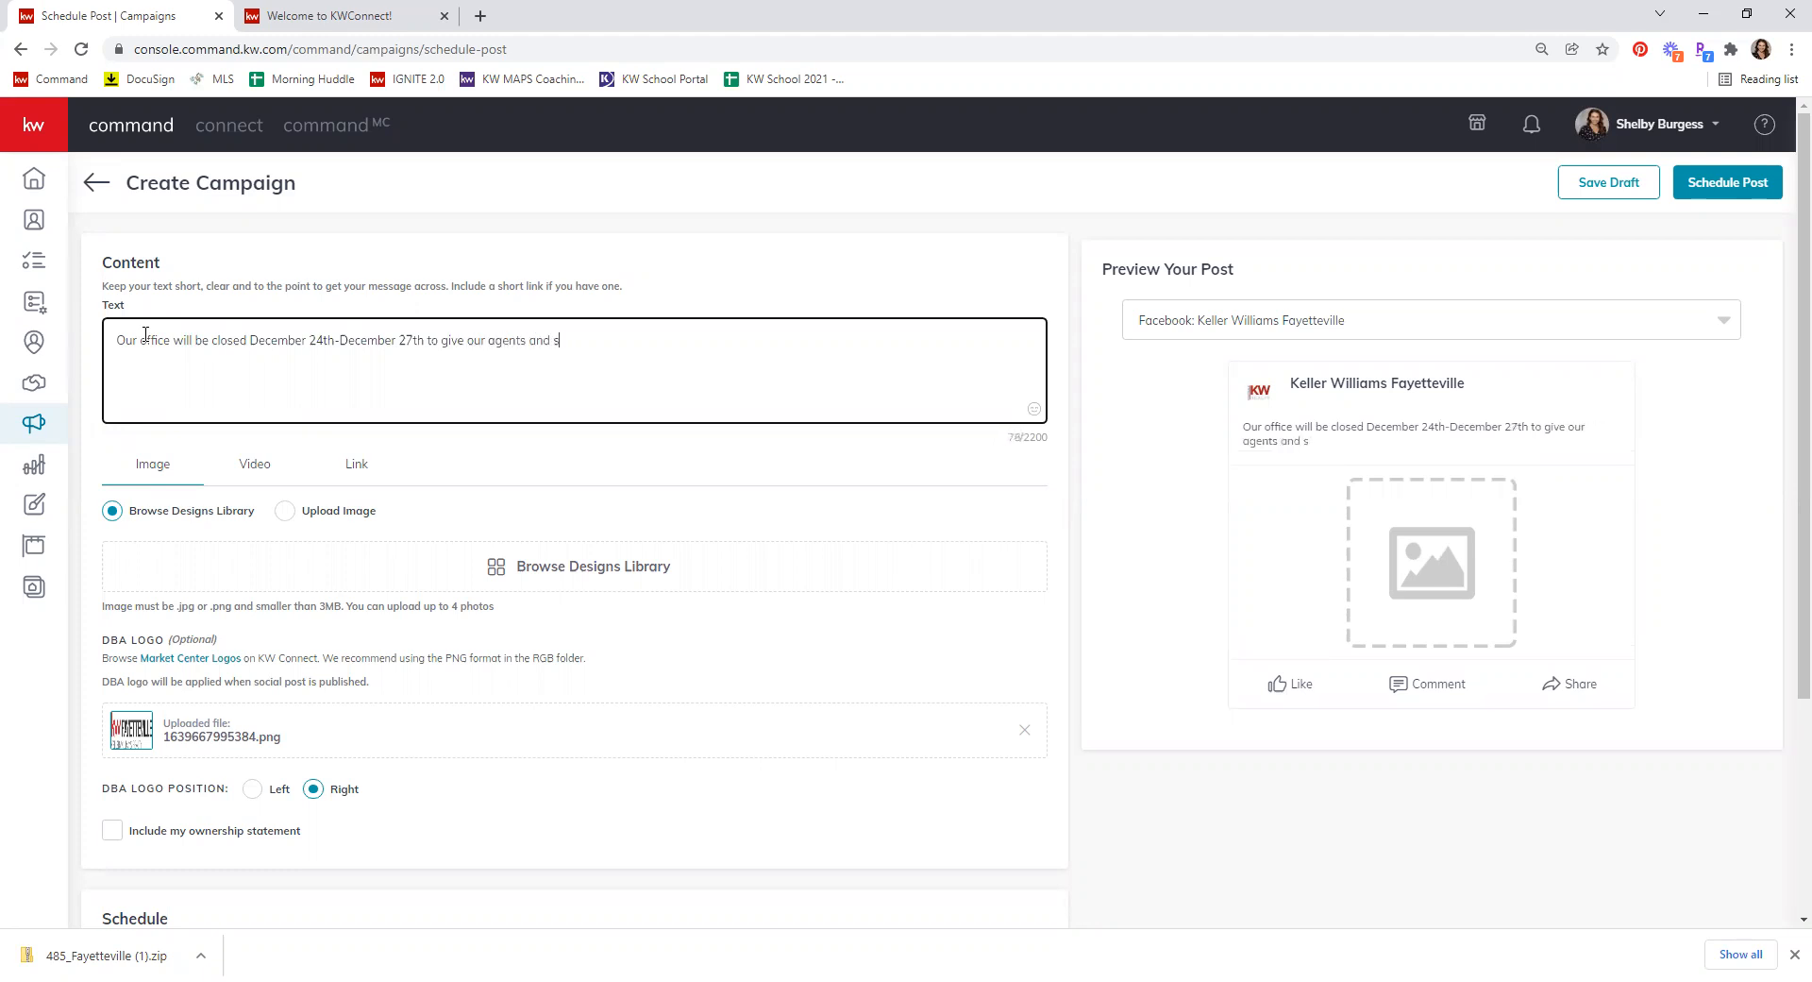
type("taff time to spend with their families.")
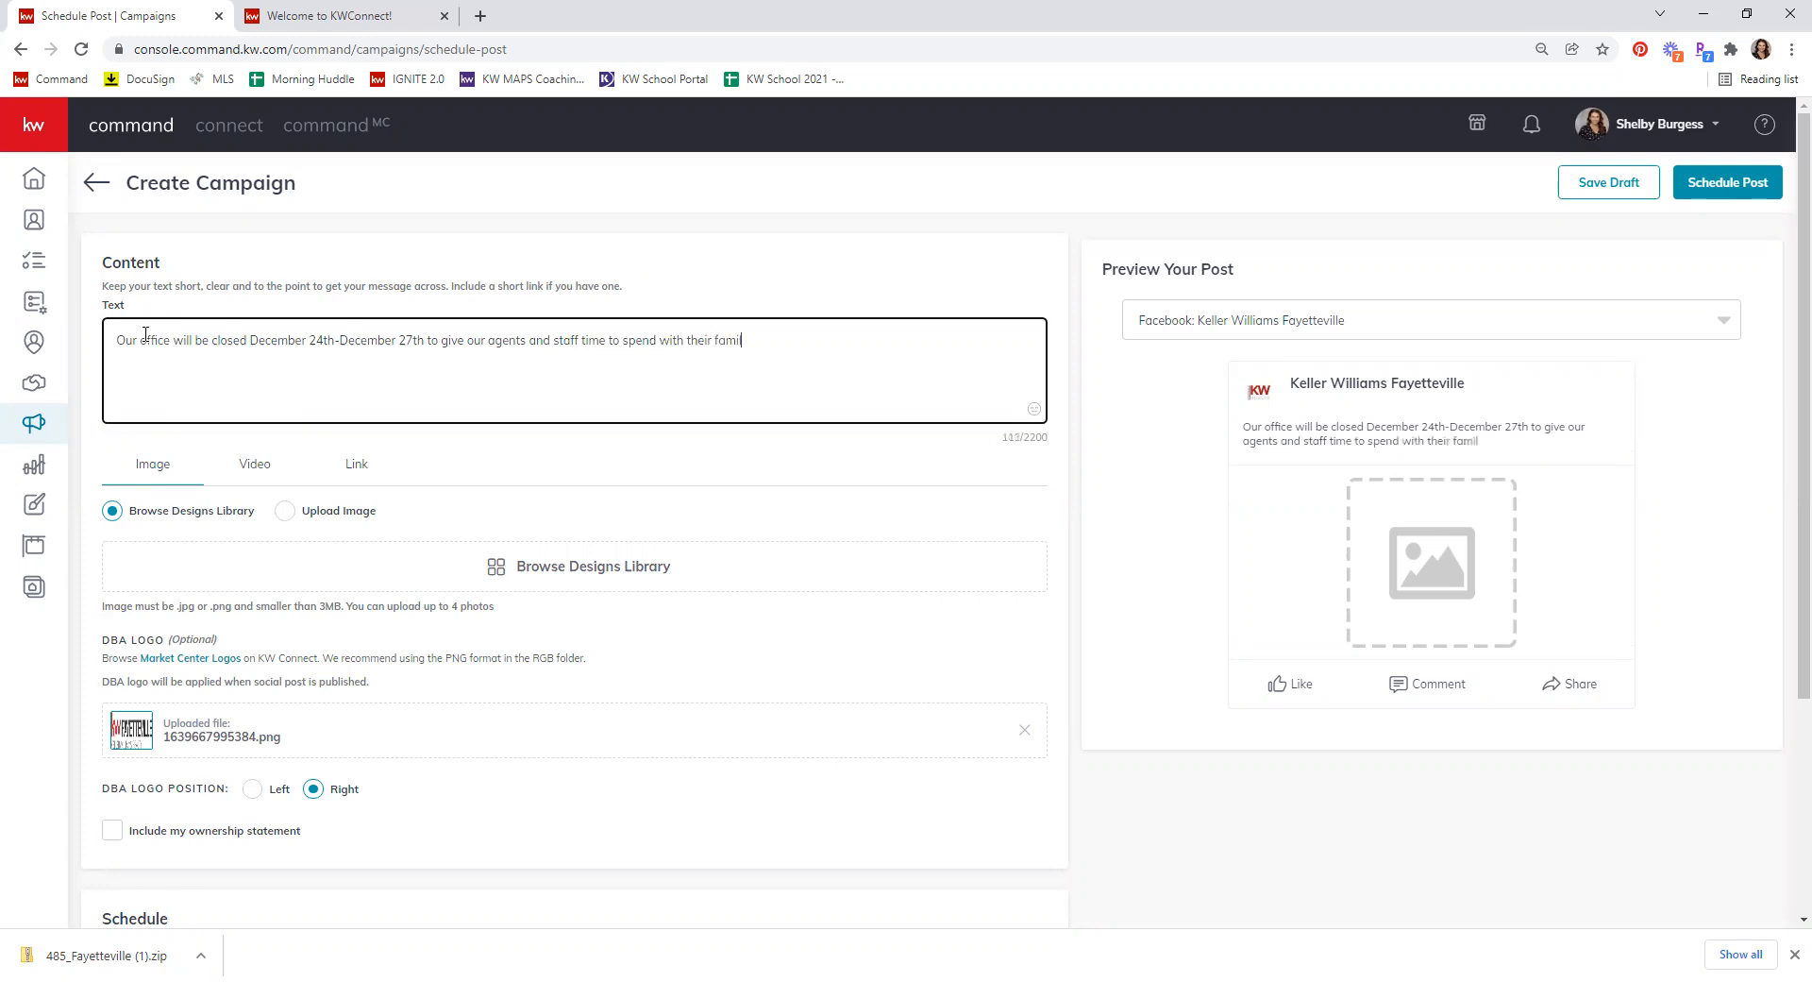
Step: Continue the post text with "From our office to yours, have a magical, marvelous, and Merry Christmas!"
type("om our office to yours, have a magic")
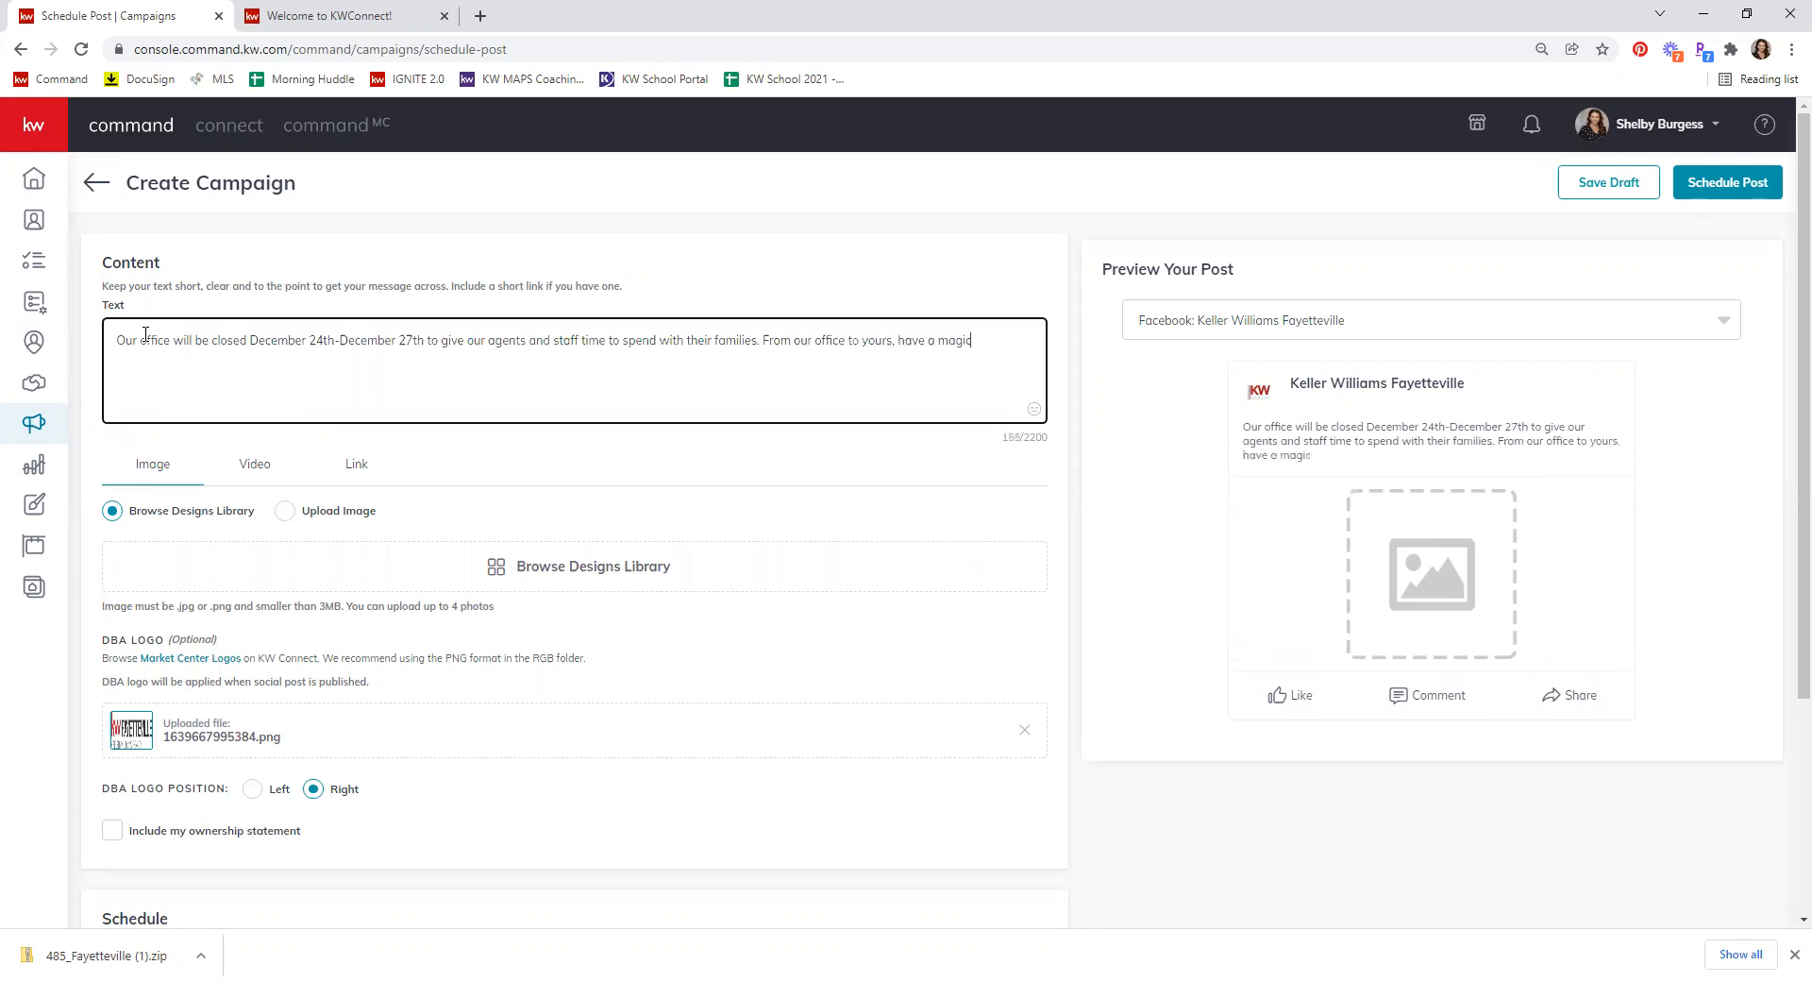
type("al, marvelous, am")
type("Merry Chr")
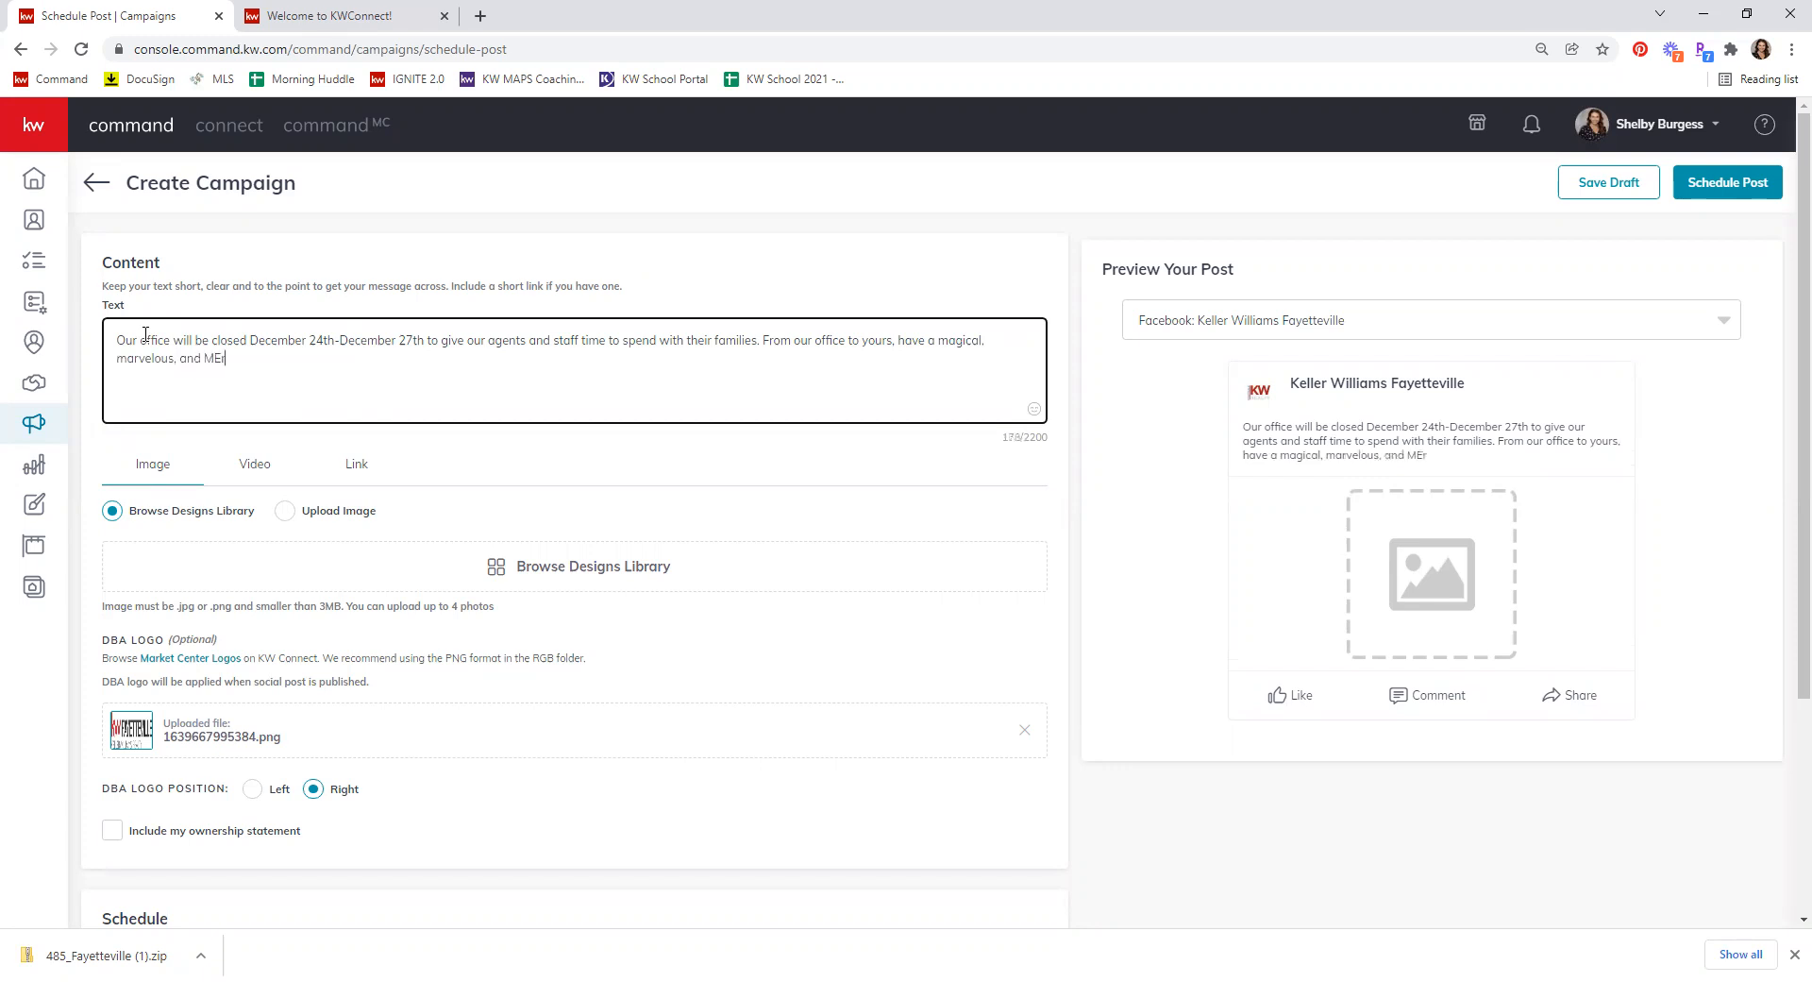
type("istmas!")
Step: Try line breaks before the closing Christmas greeting in the post text and look at the available emojis
key("Return")
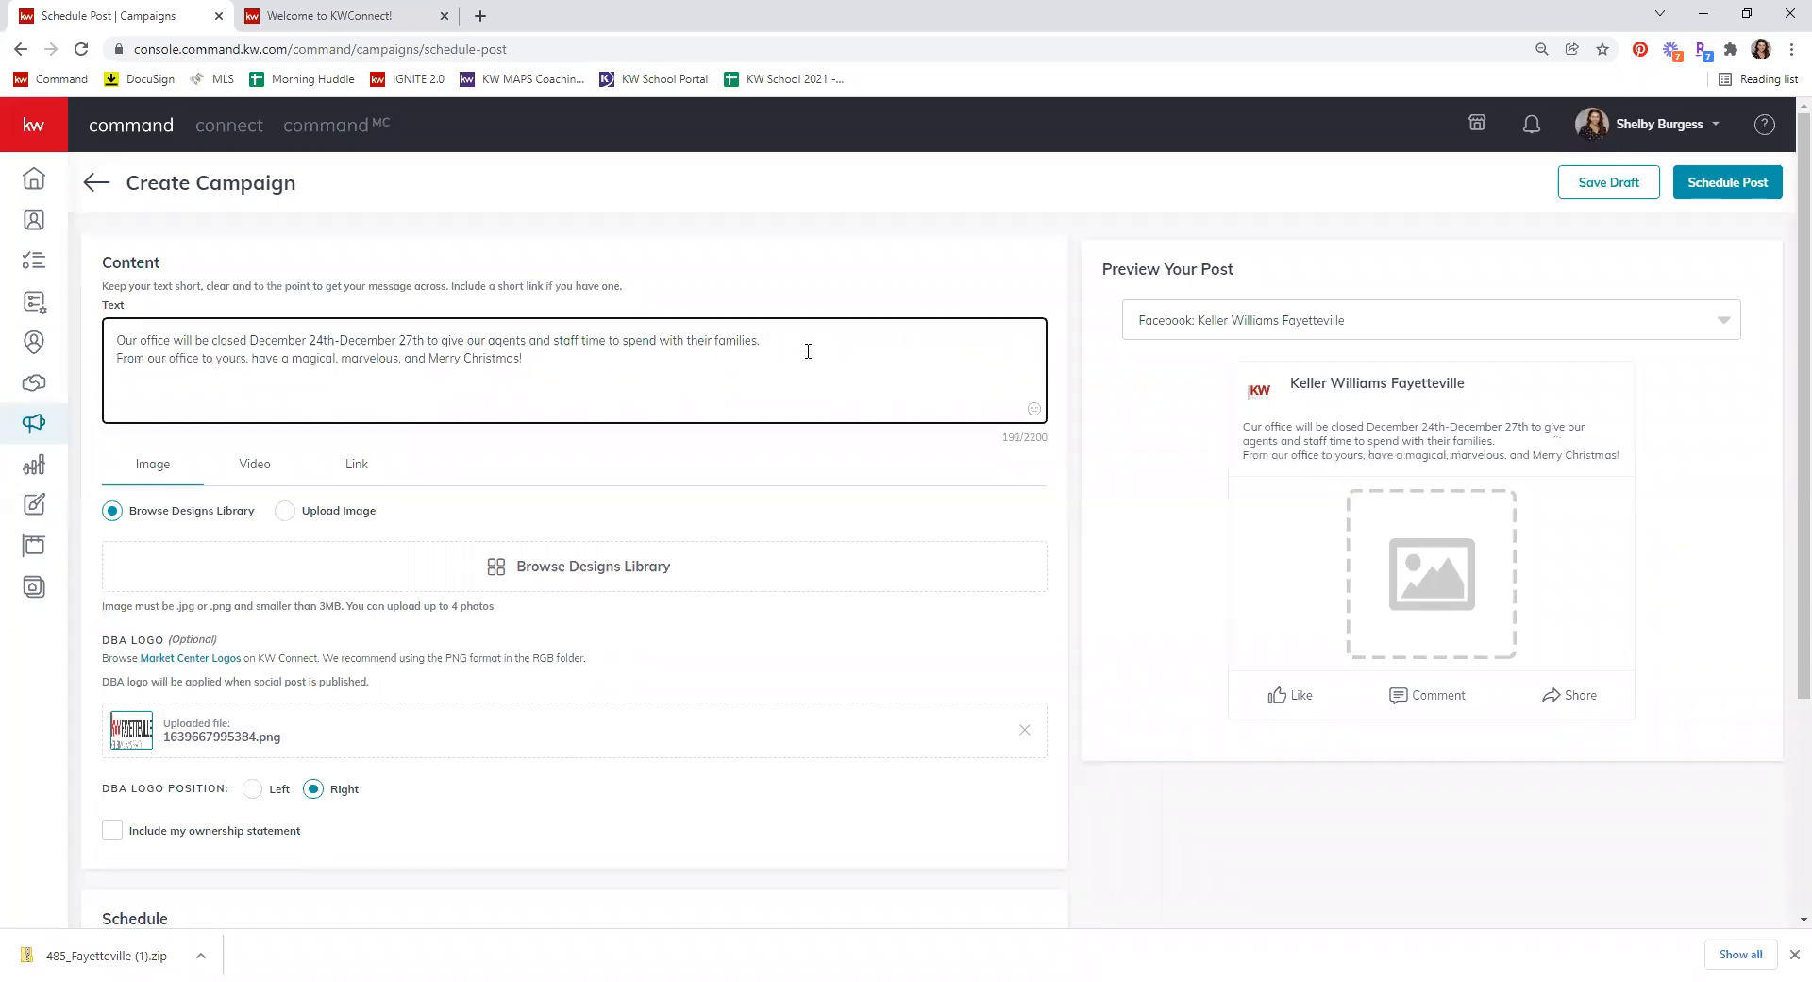
key("Return")
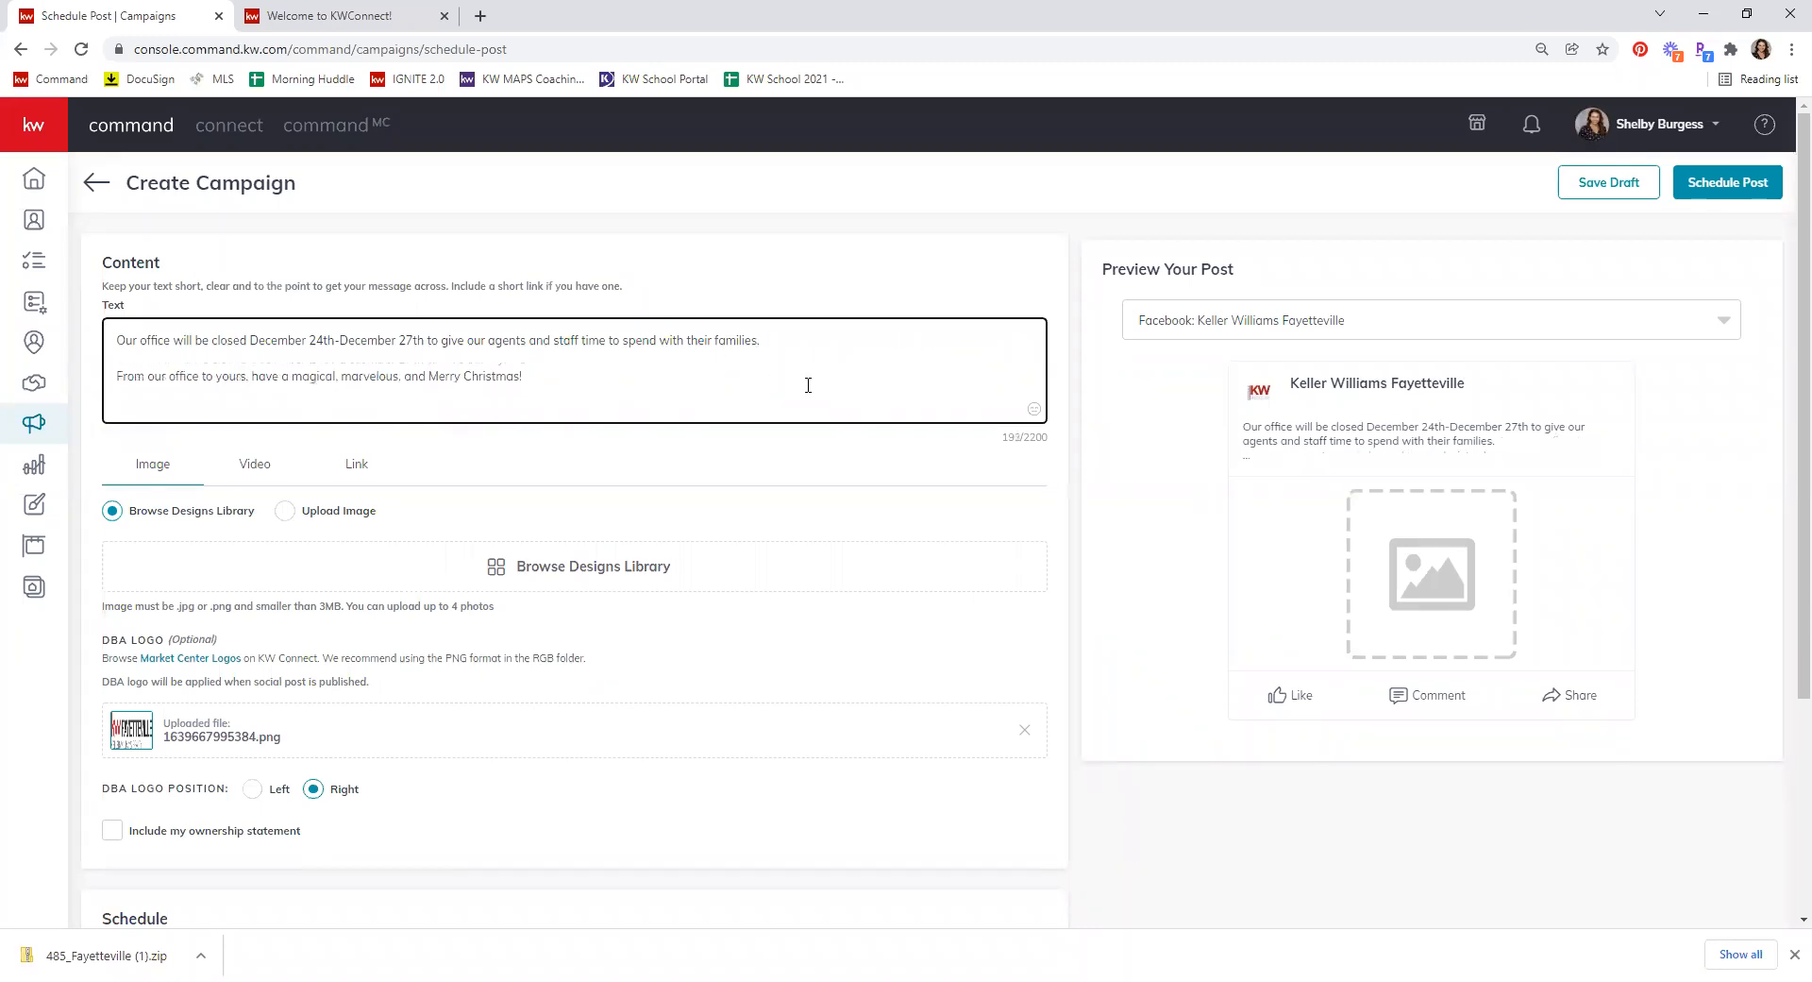
key("BackSpace")
key("BackSpace")
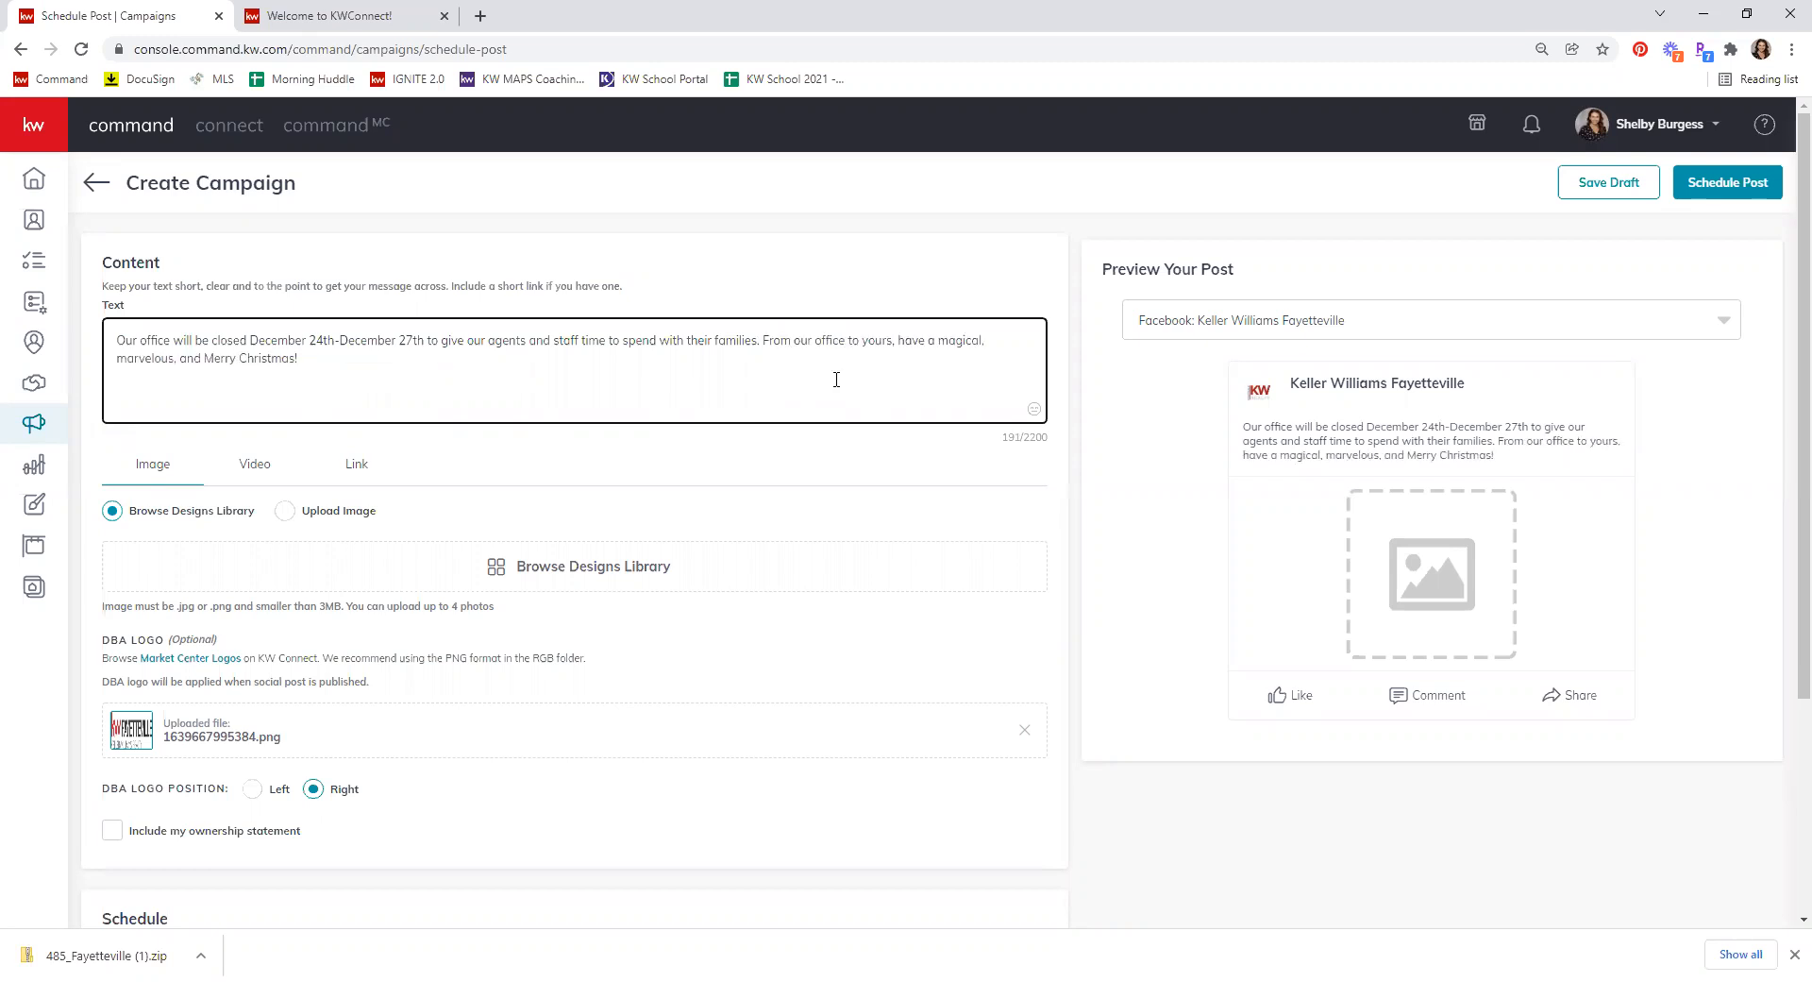
left_click(1033, 408)
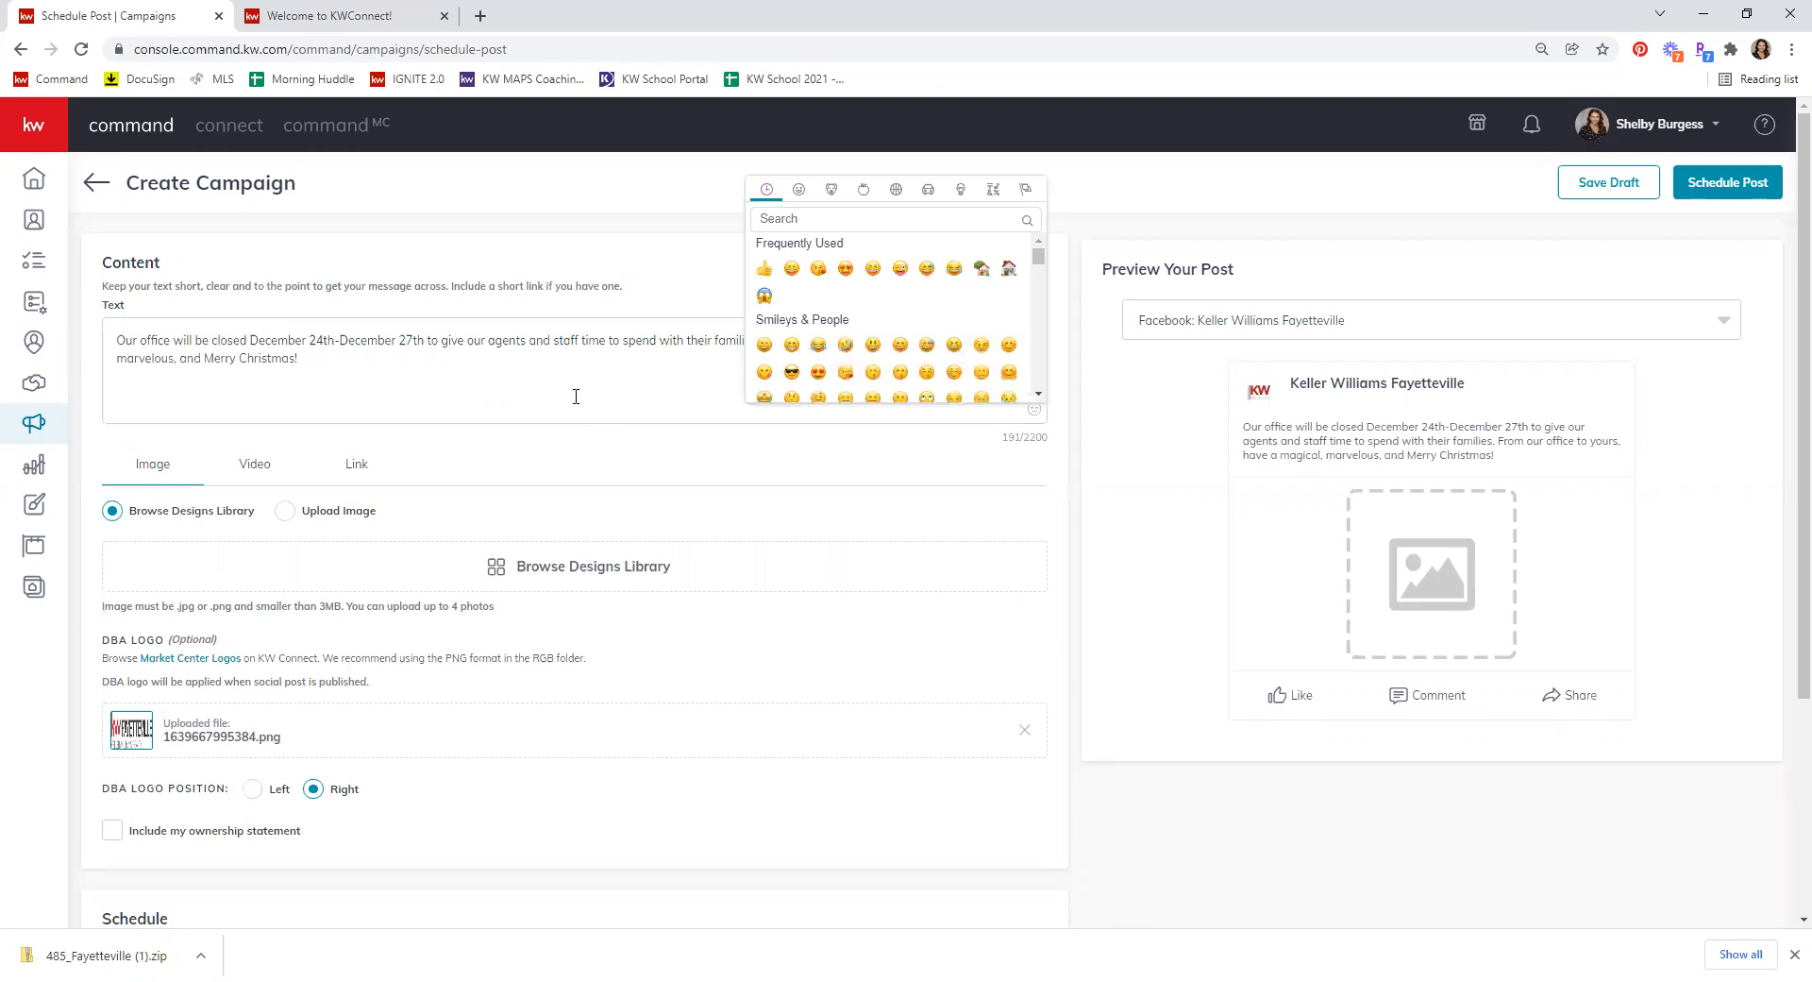
left_click(502, 375)
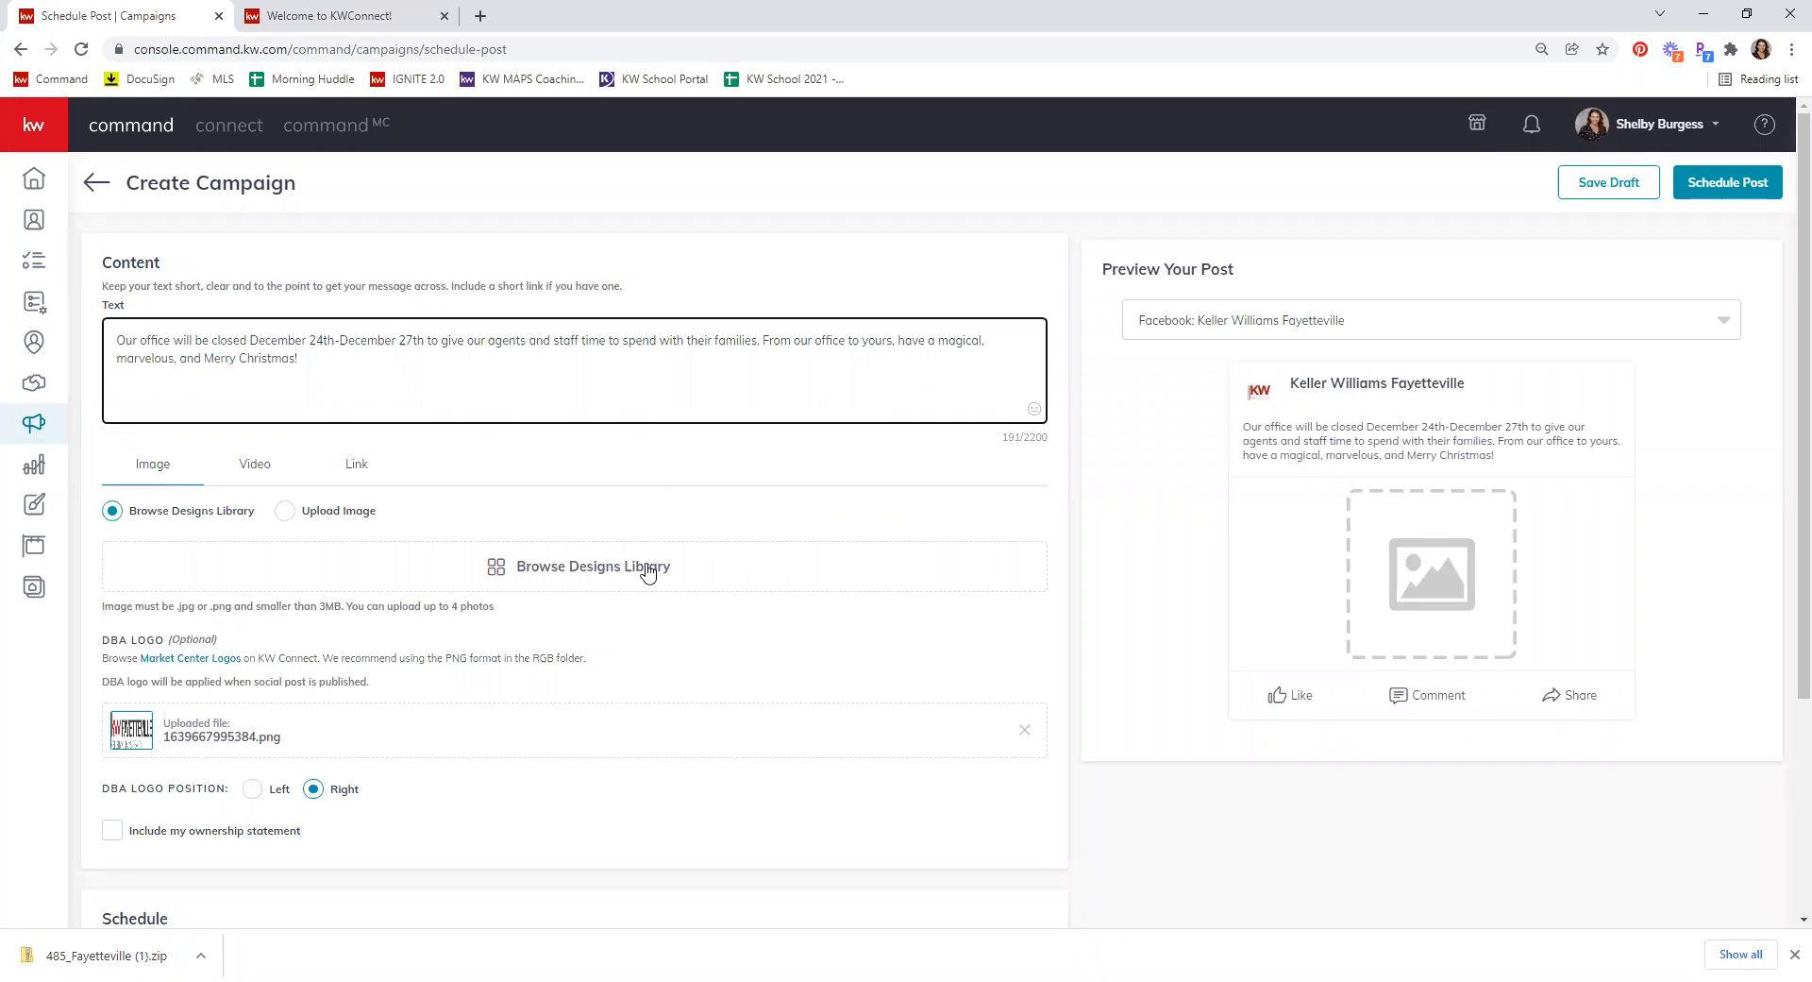
Step: Add the "Merry Christmas 2021" design from the Designs Library as the post image
scroll(642, 566, "down", 1)
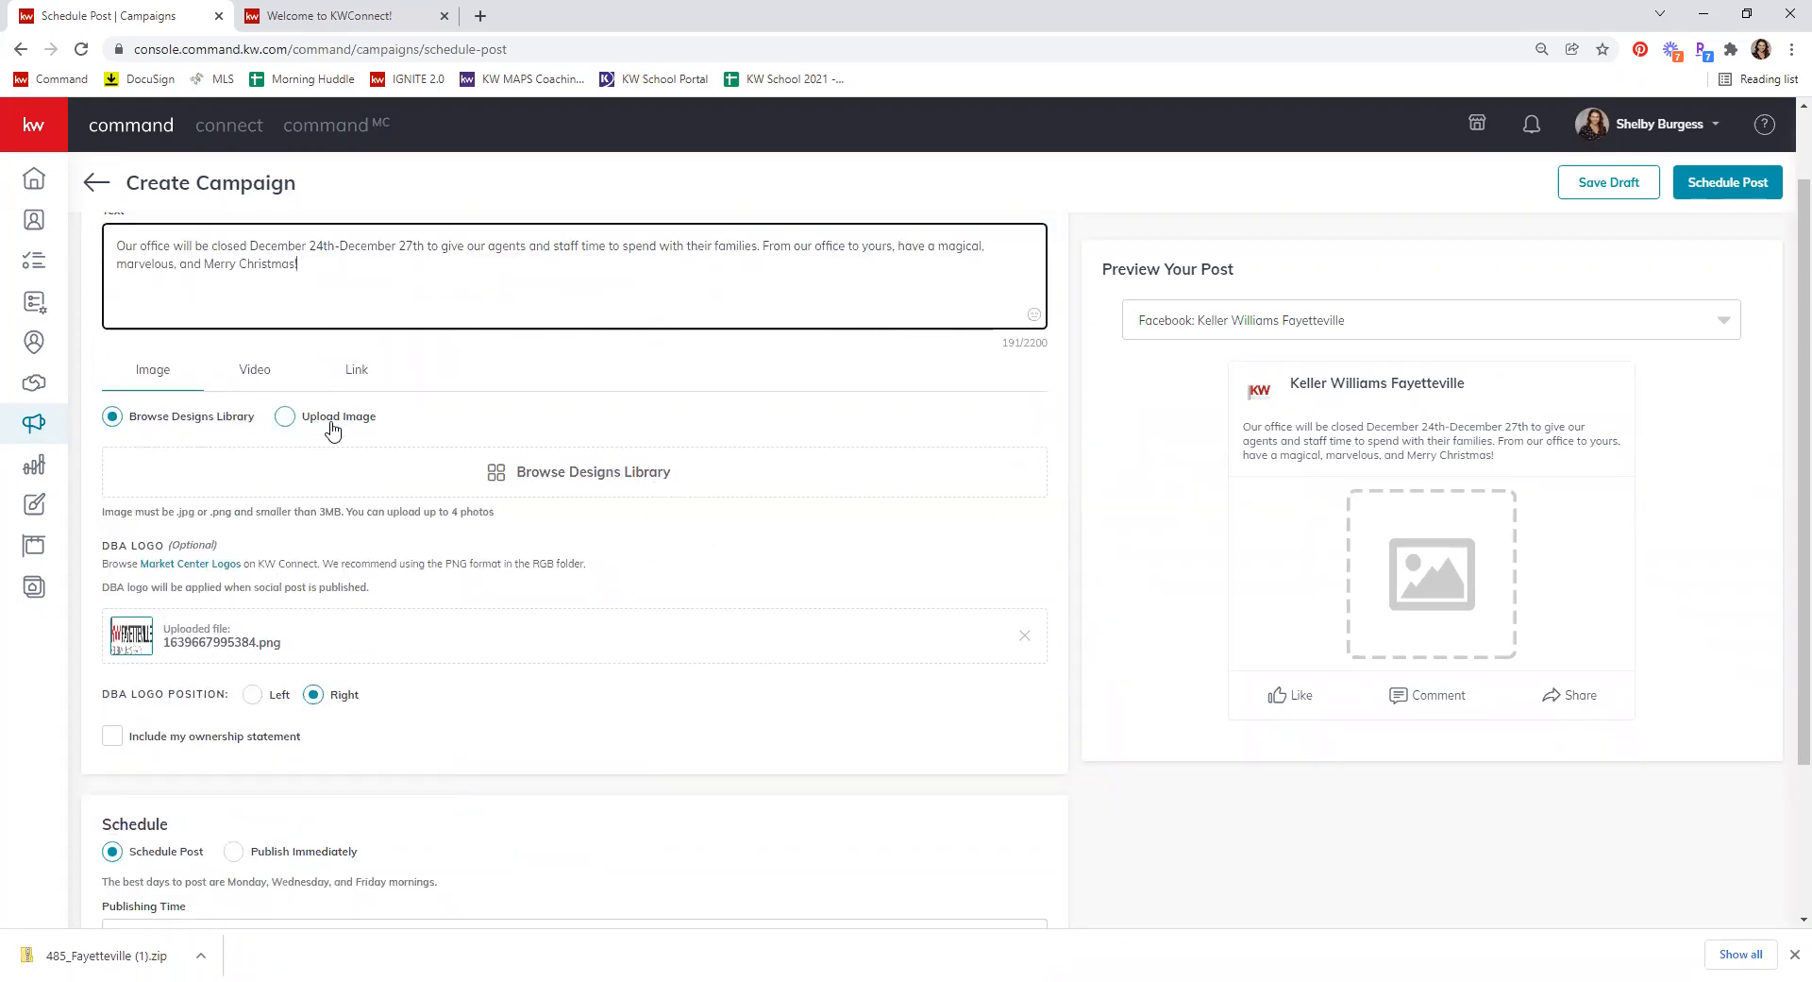
left_click(286, 418)
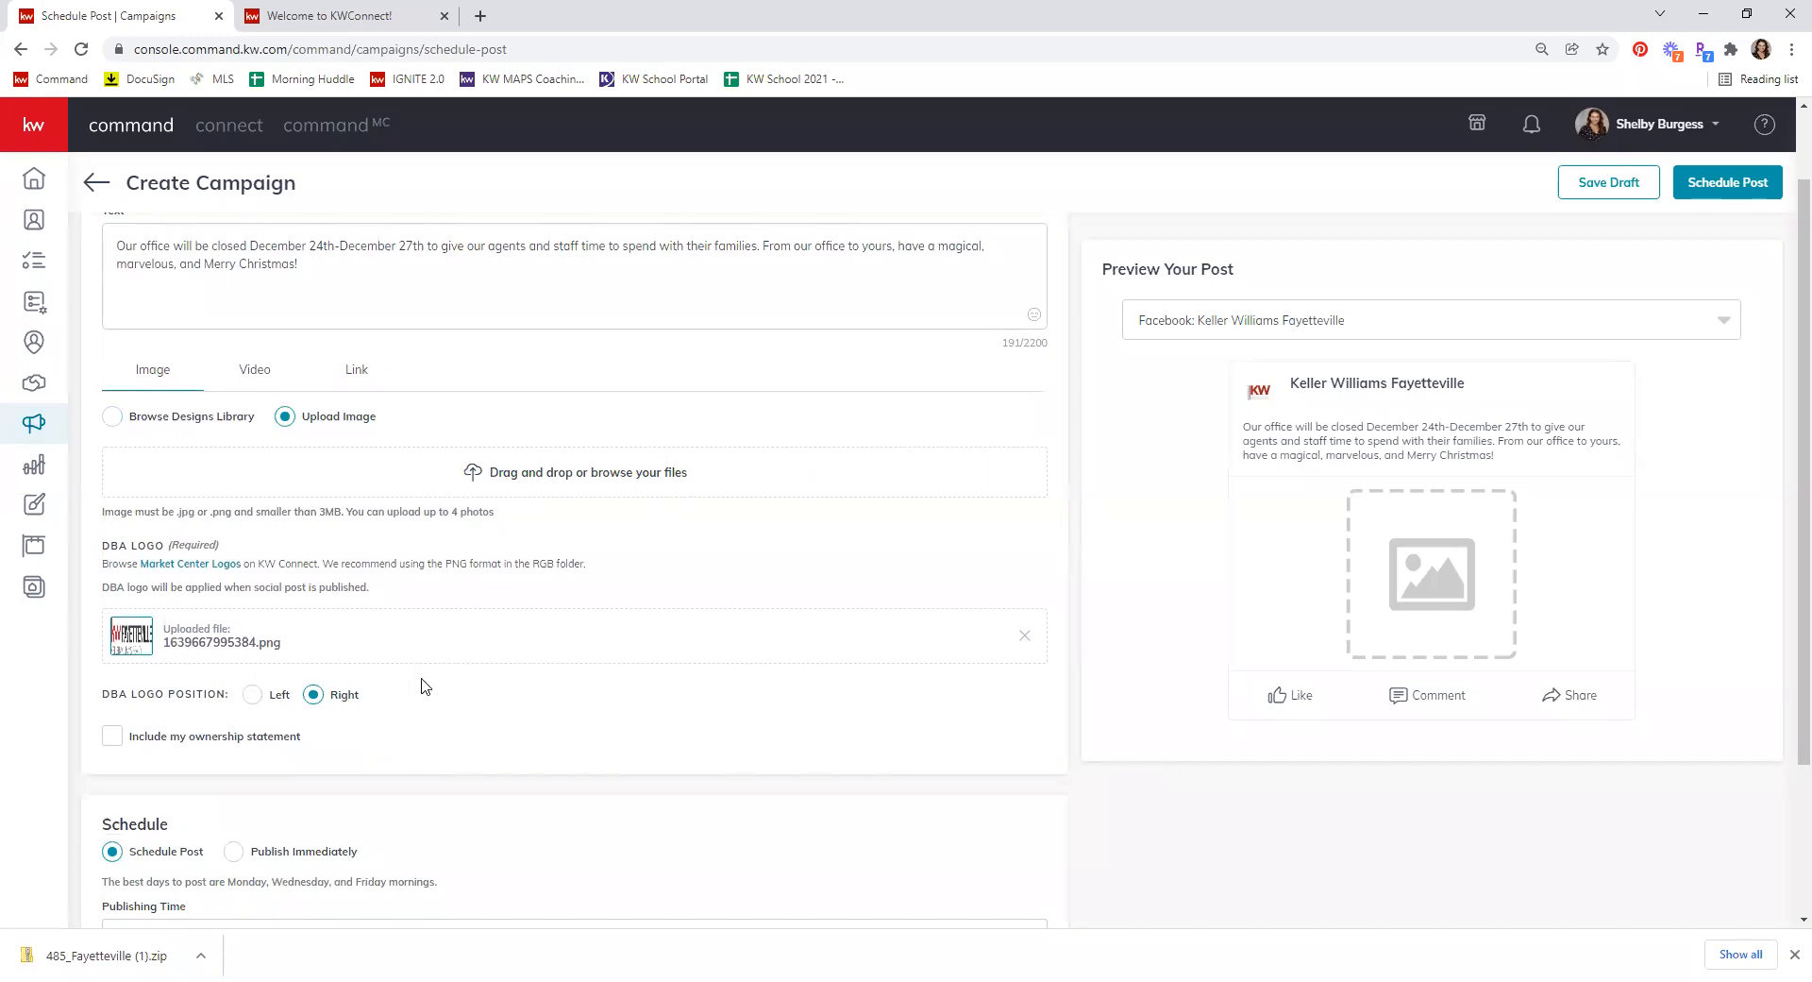
left_click(119, 421)
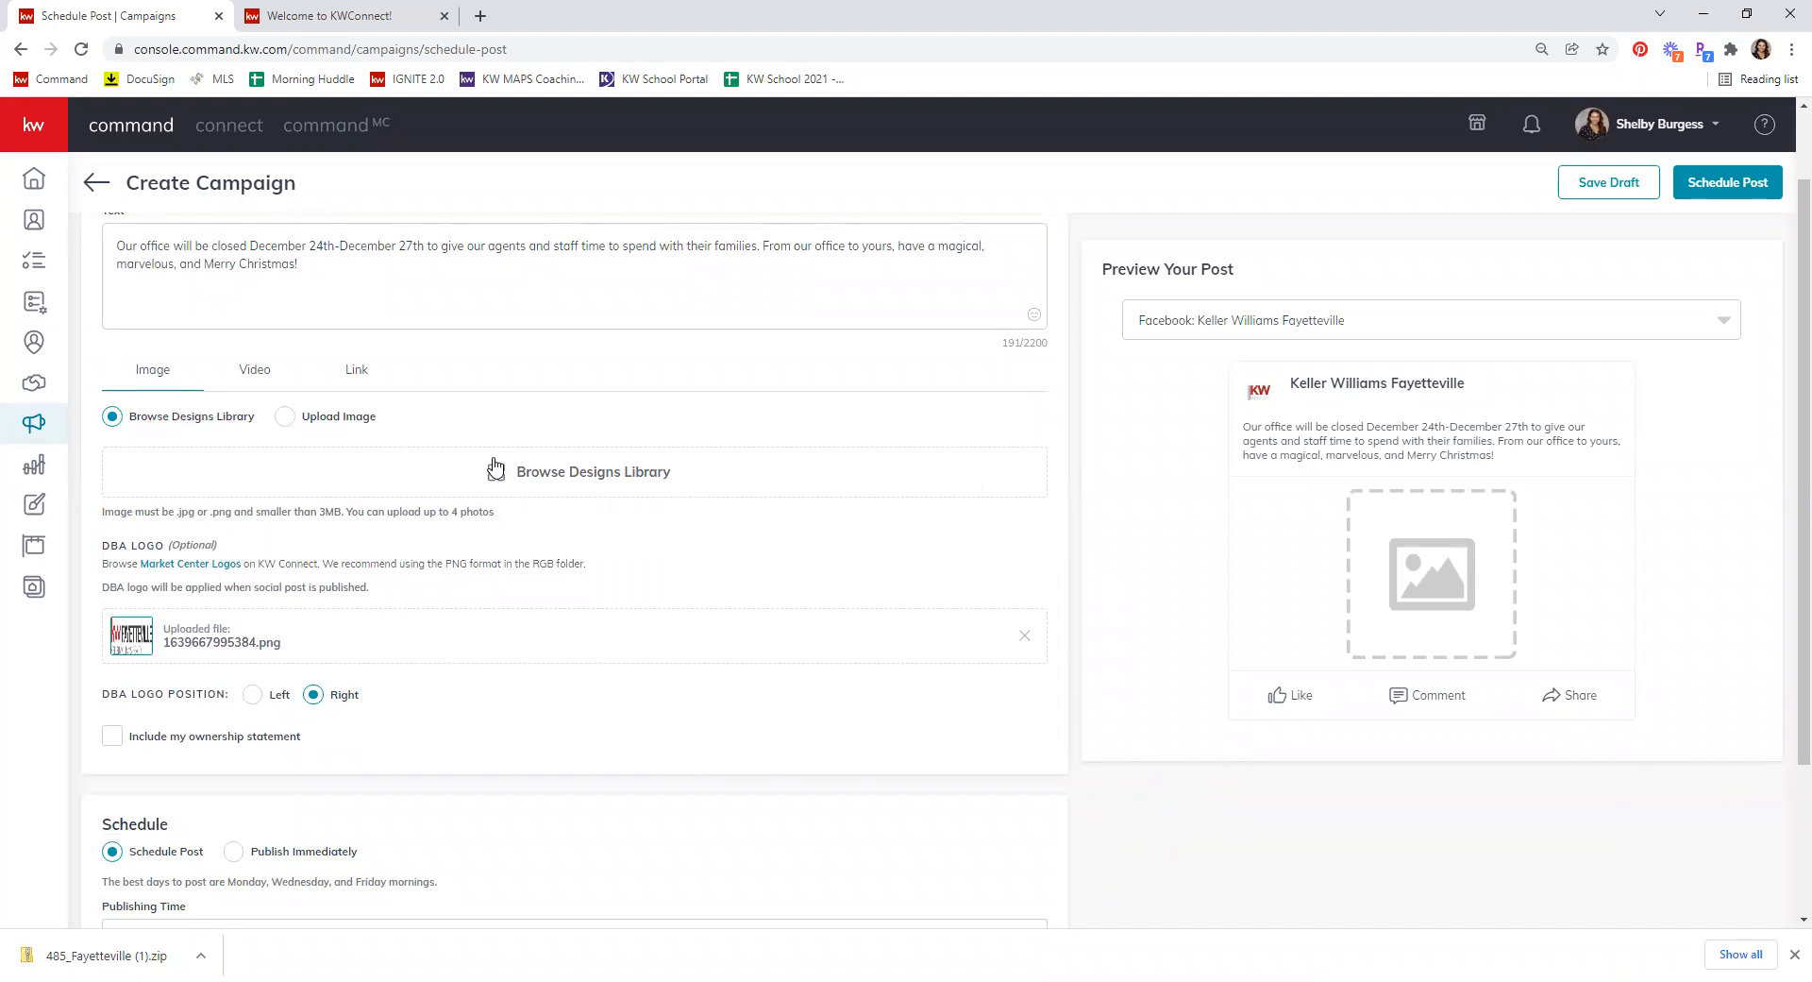
left_click(592, 480)
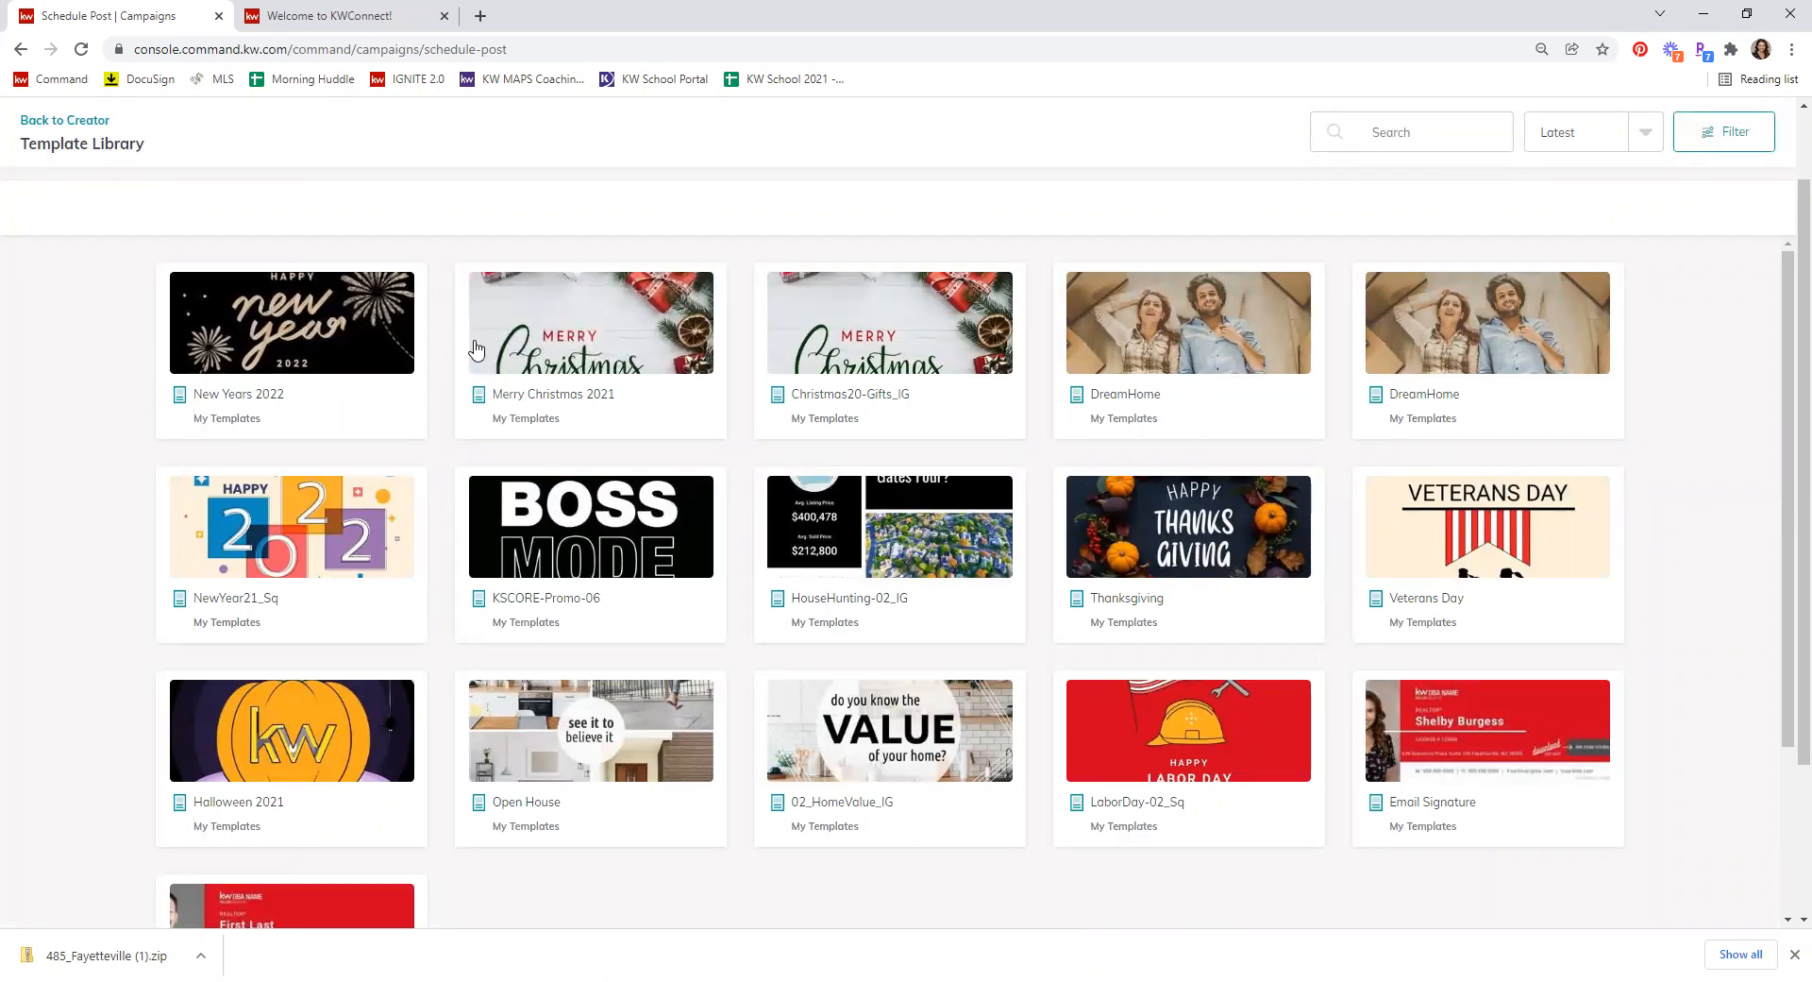
left_click(596, 340)
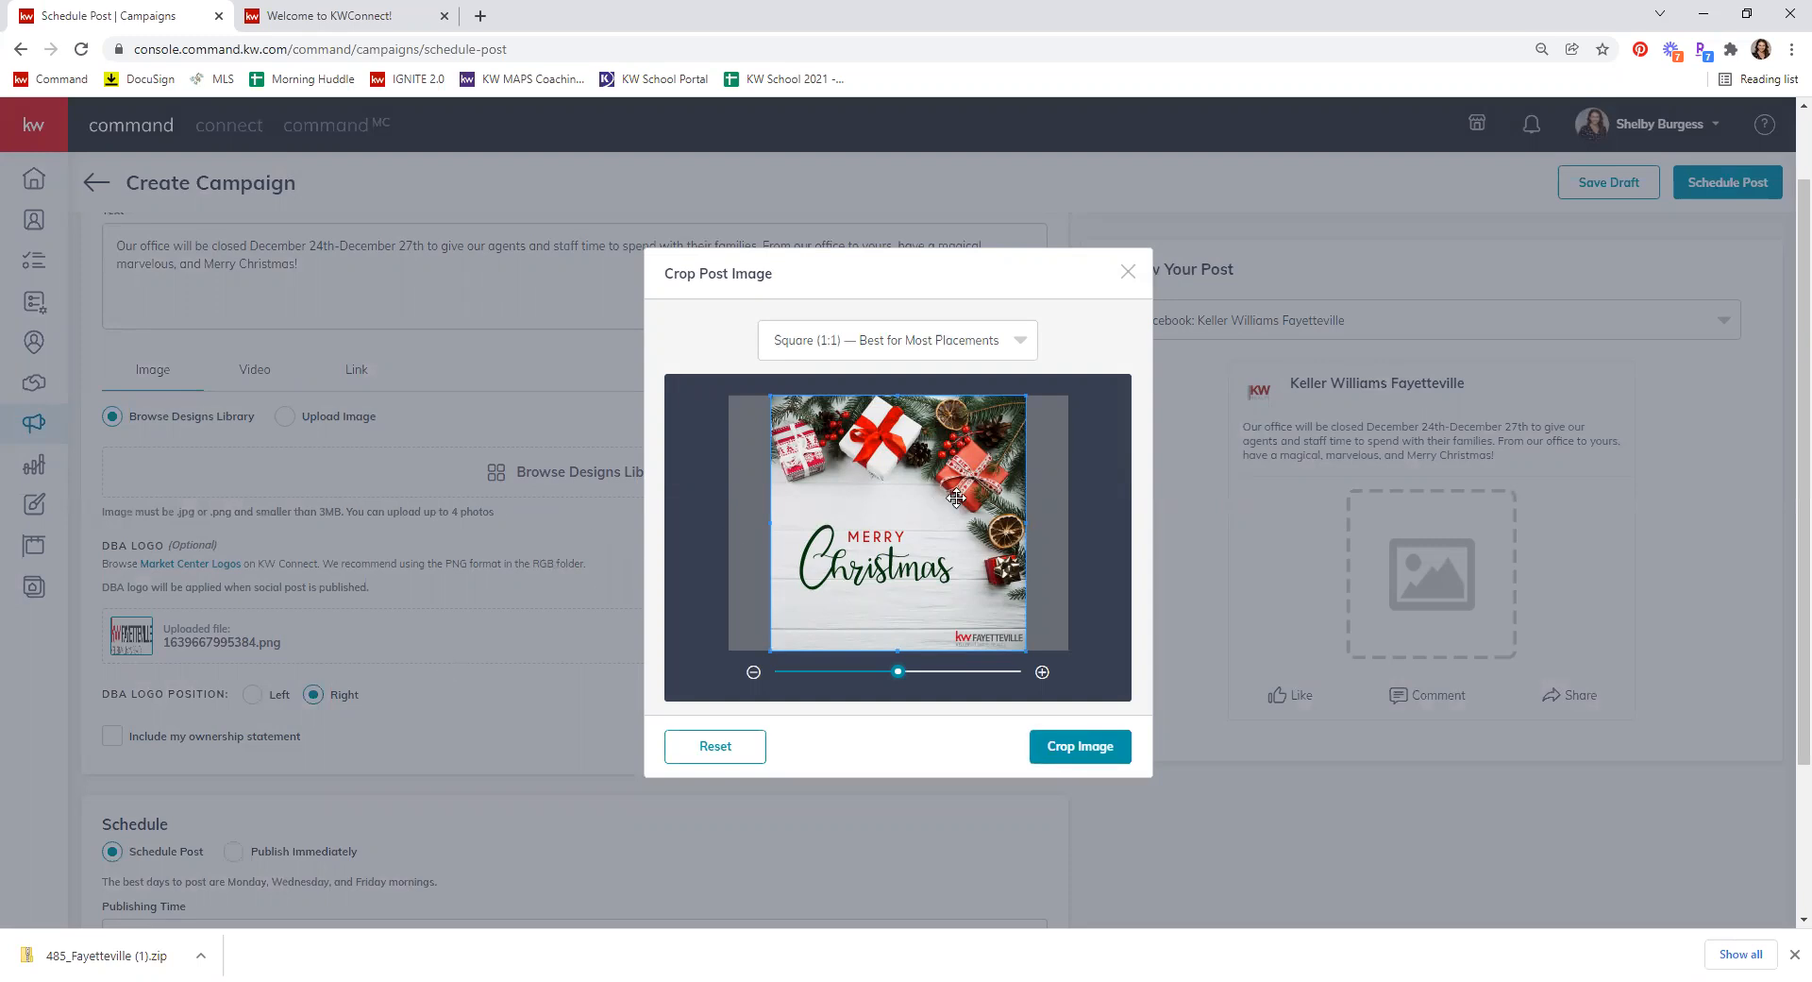
Step: Try the Wide (1.91:1) and Free crop ratios on the Christmas image
left_click(934, 348)
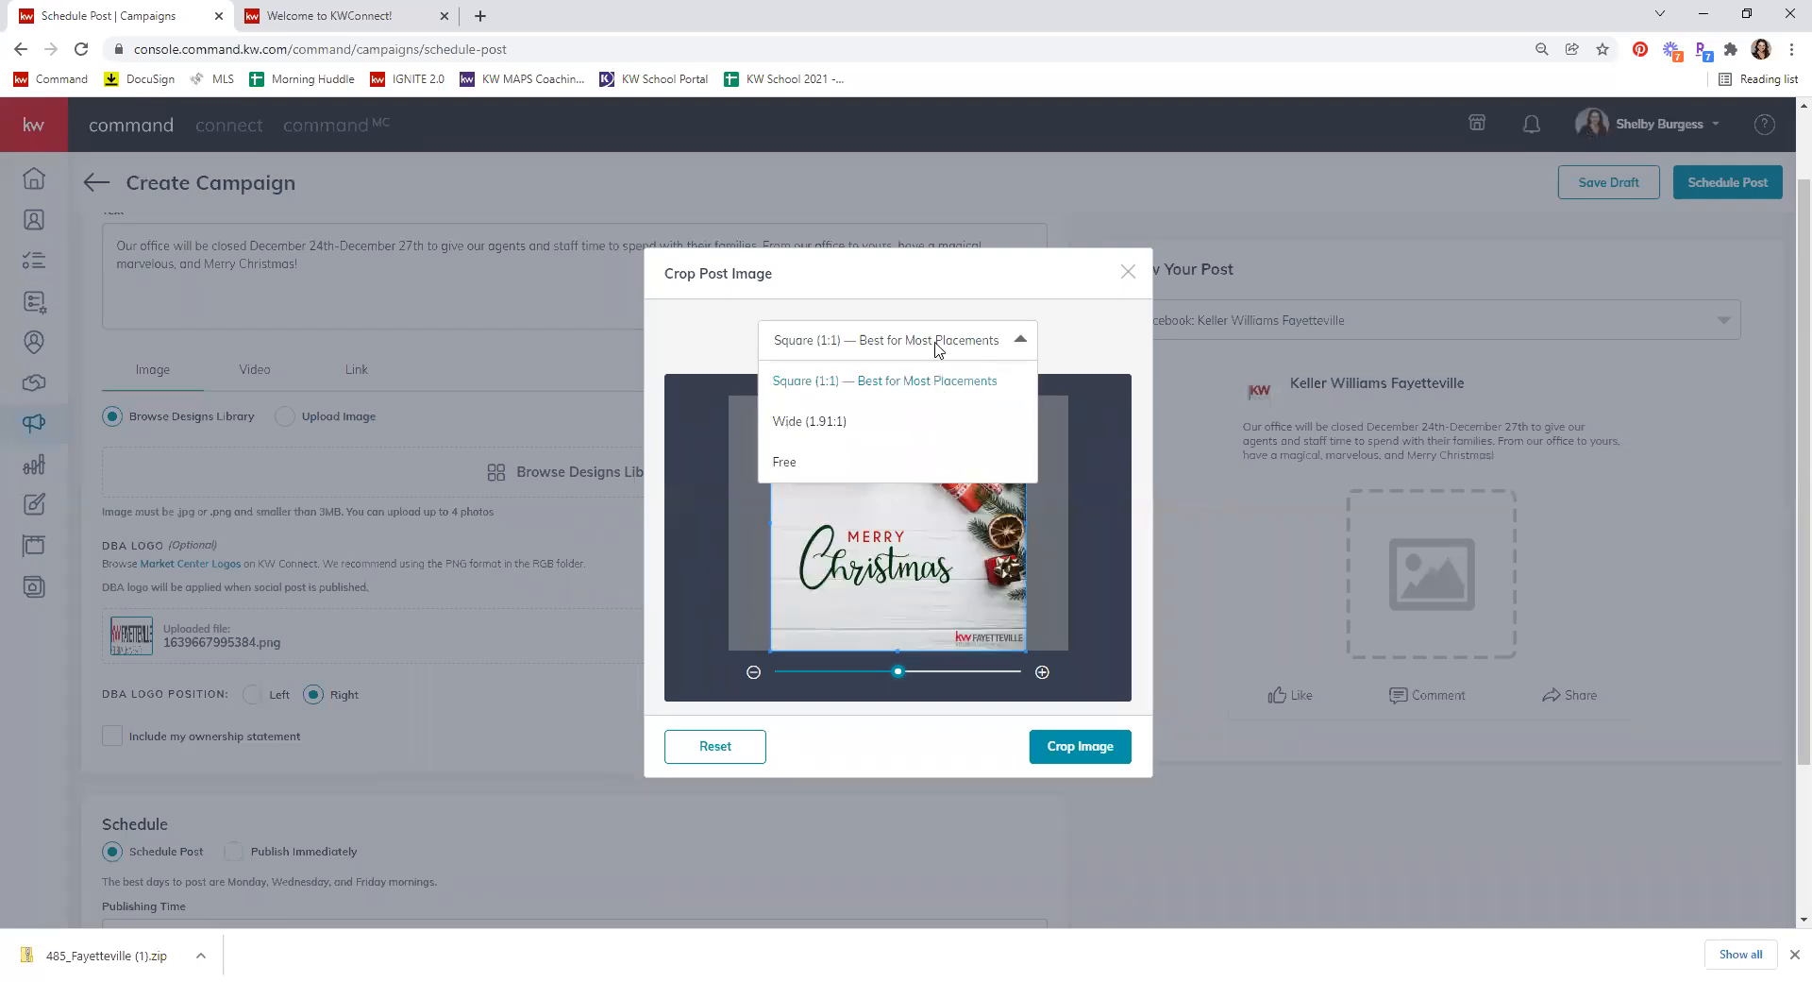
left_click(868, 423)
left_click(884, 343)
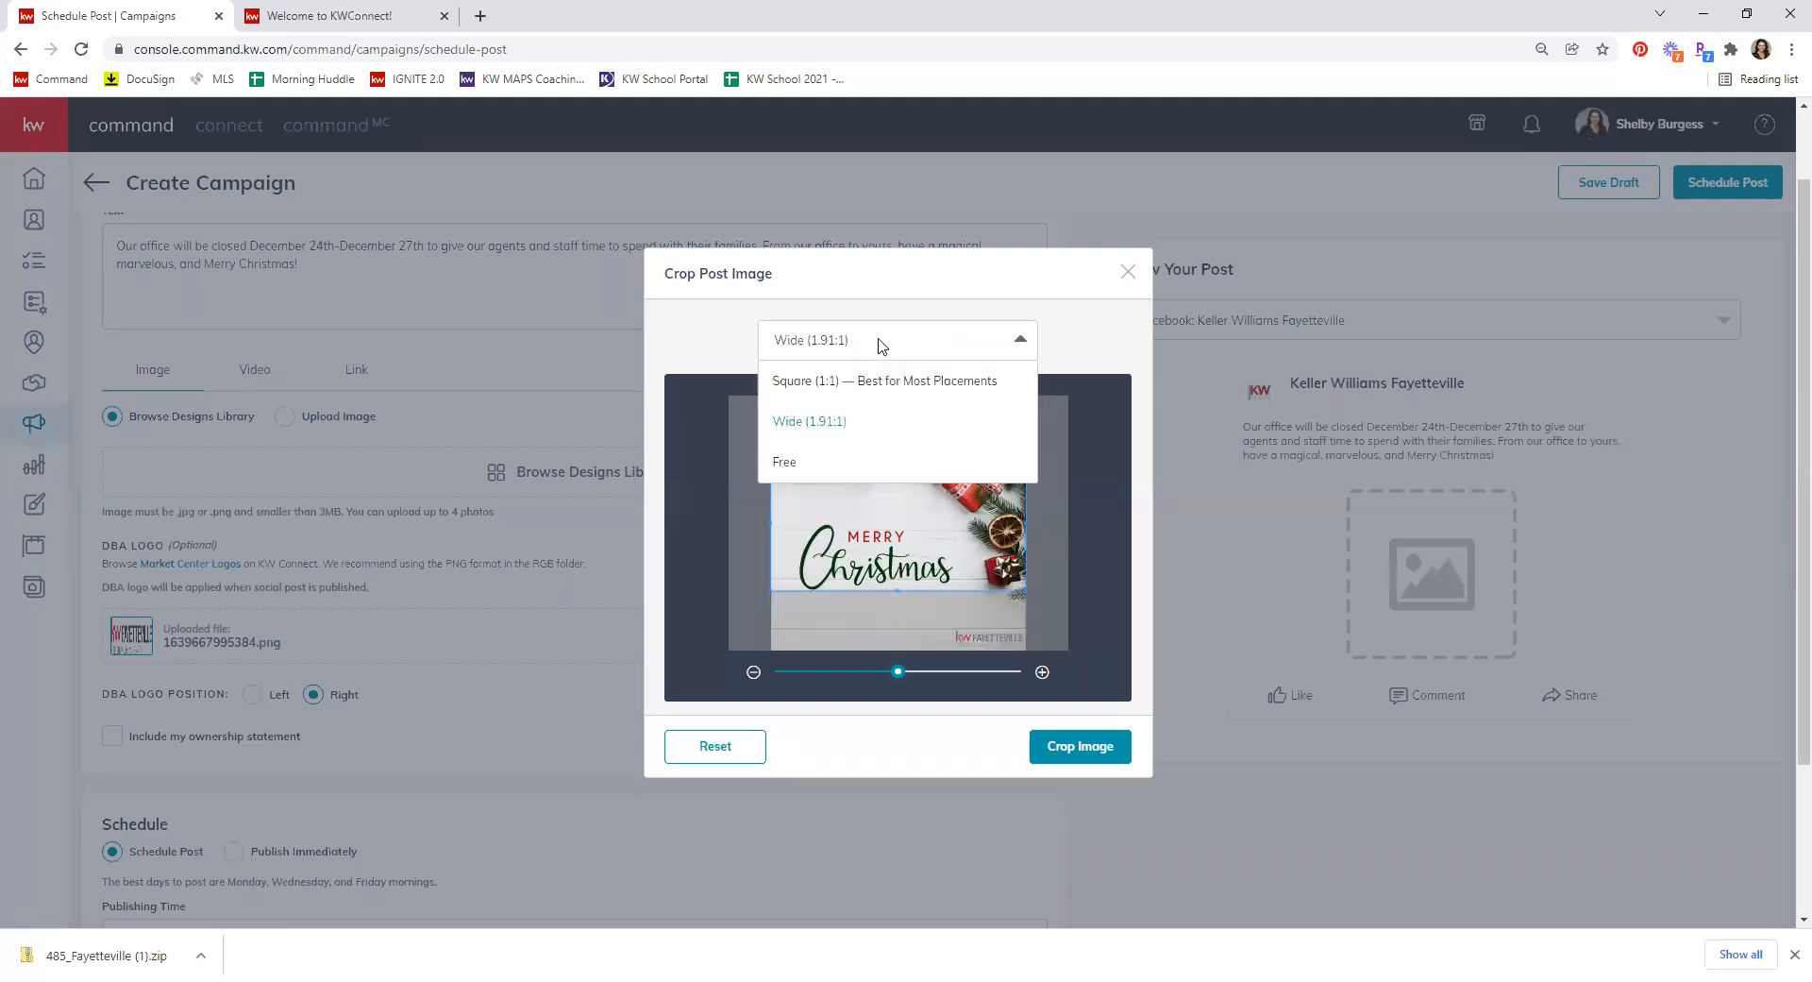
left_click(825, 464)
left_click(883, 340)
left_click(840, 382)
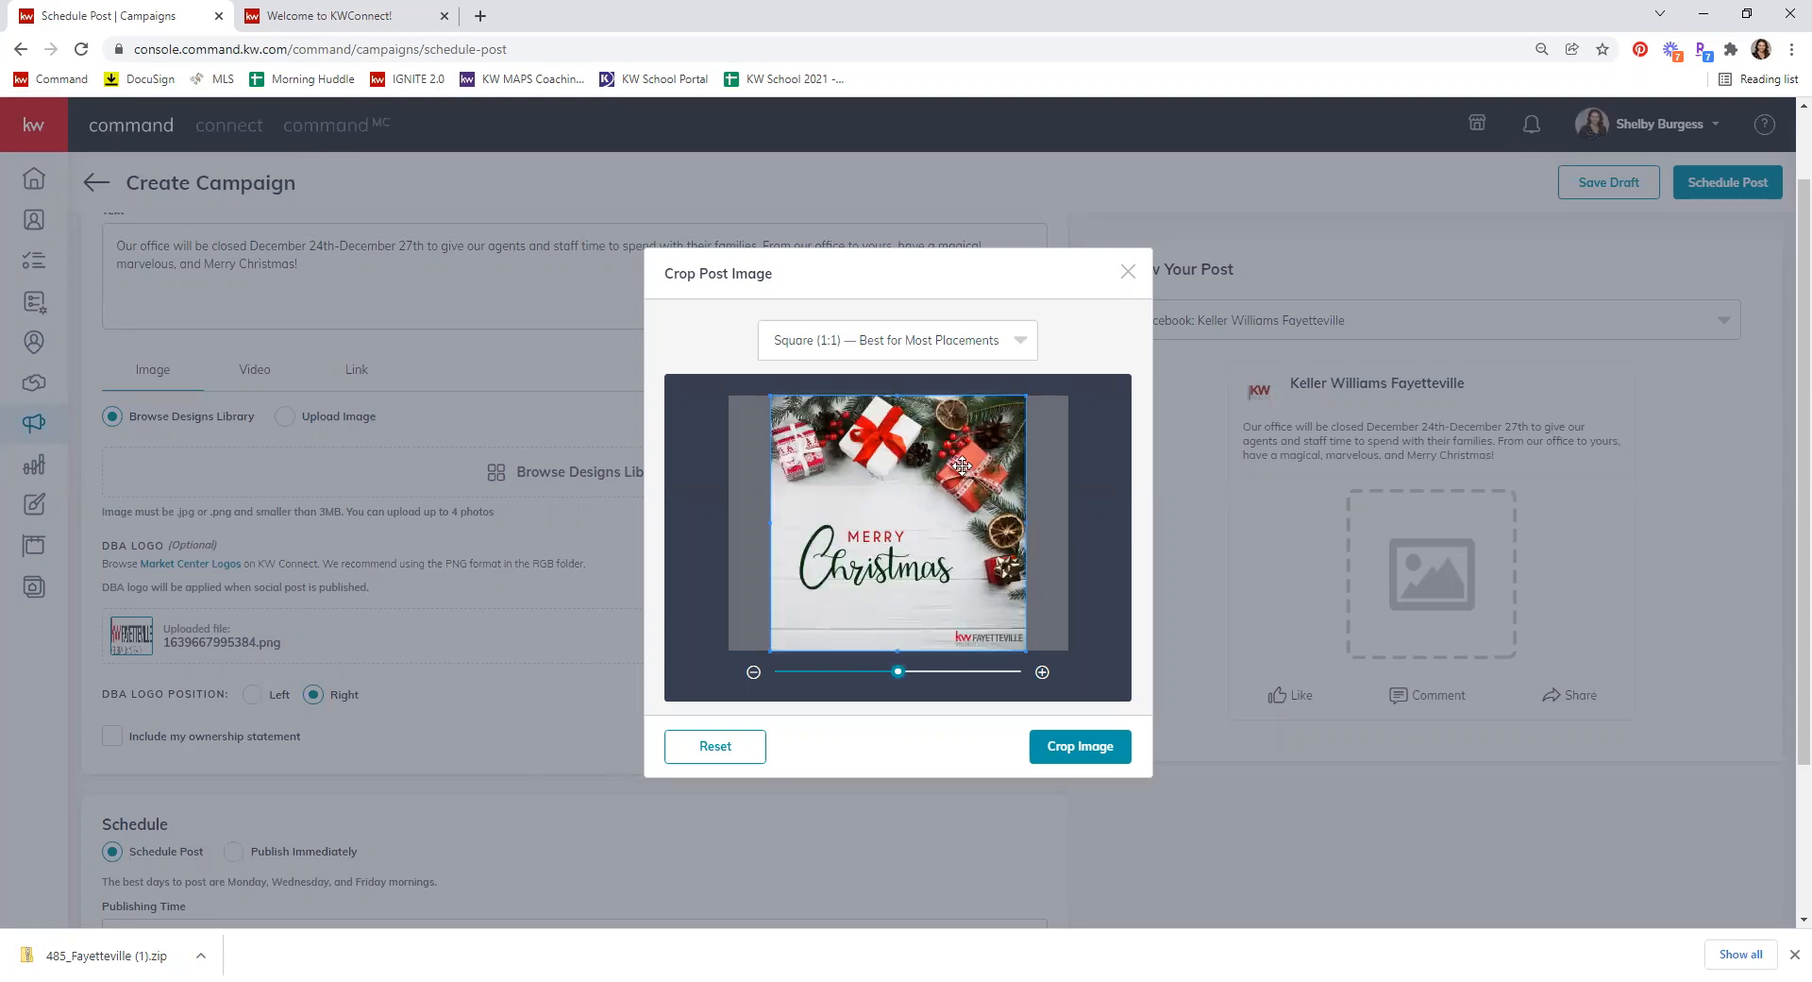
Step: Compare the Wide (1.91:1) ratio once more and crop the Christmas image to Square (1:1)
left_click(876, 353)
left_click(861, 426)
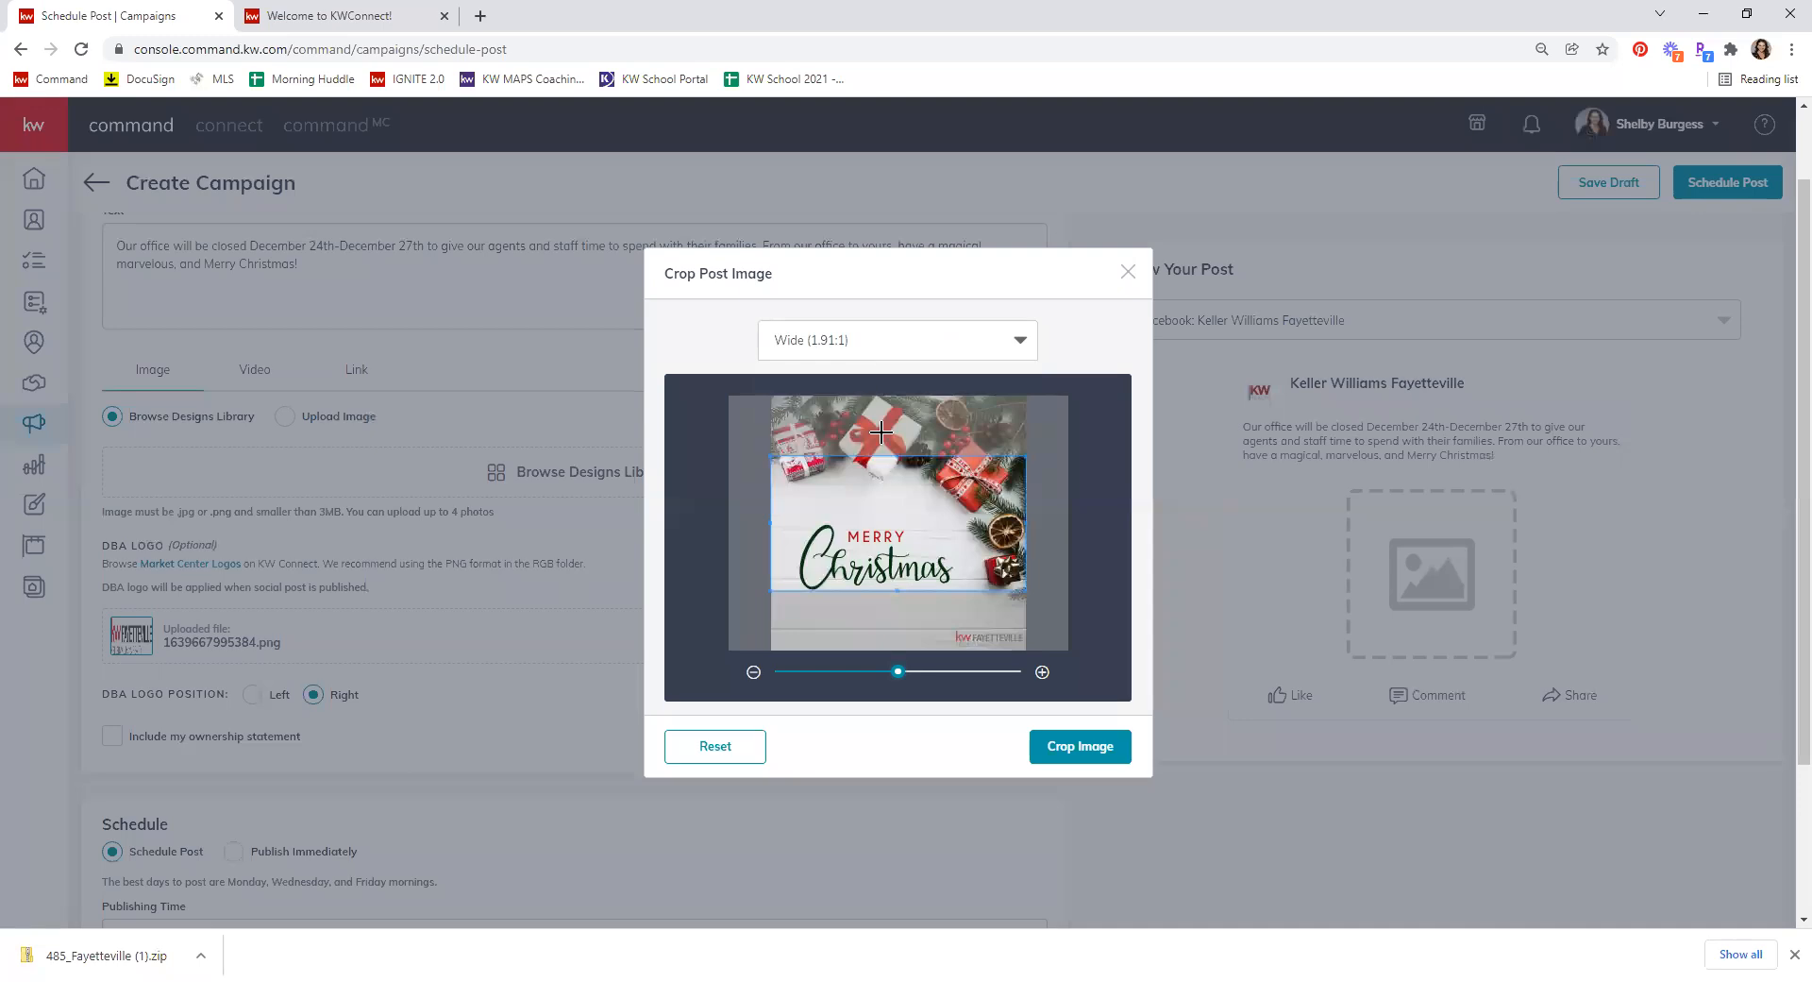
left_click(867, 349)
left_click(861, 378)
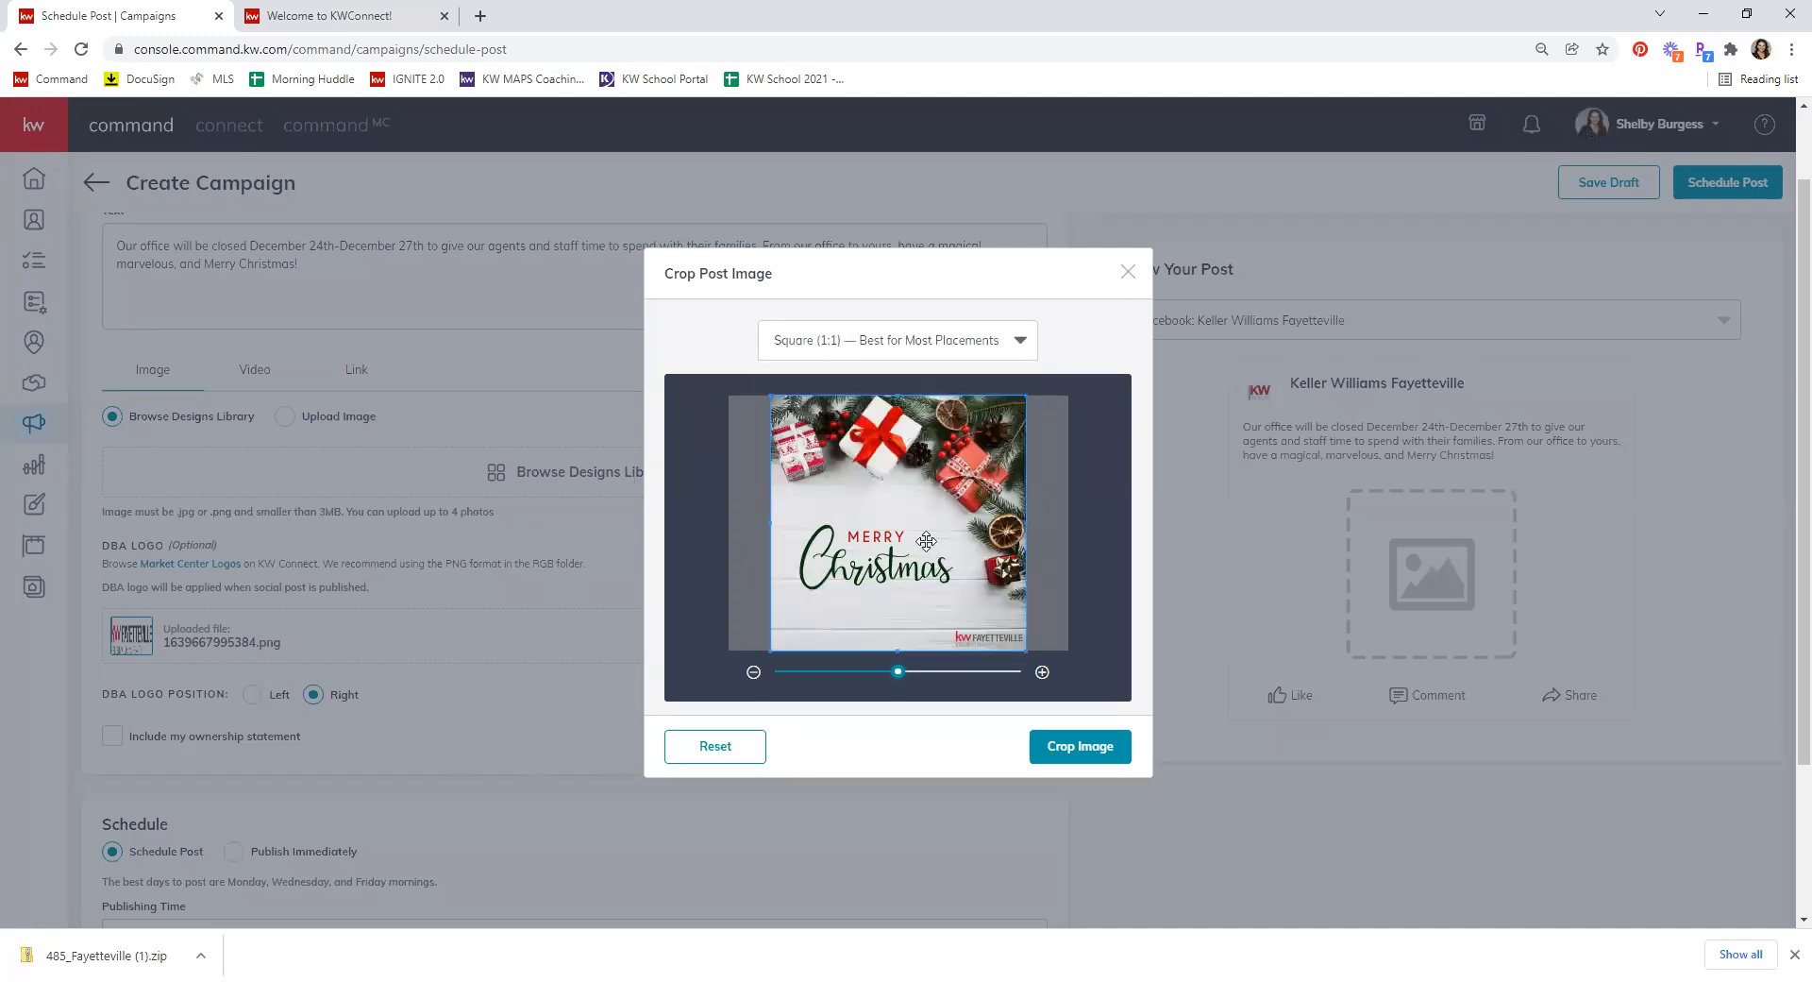
left_click(1102, 763)
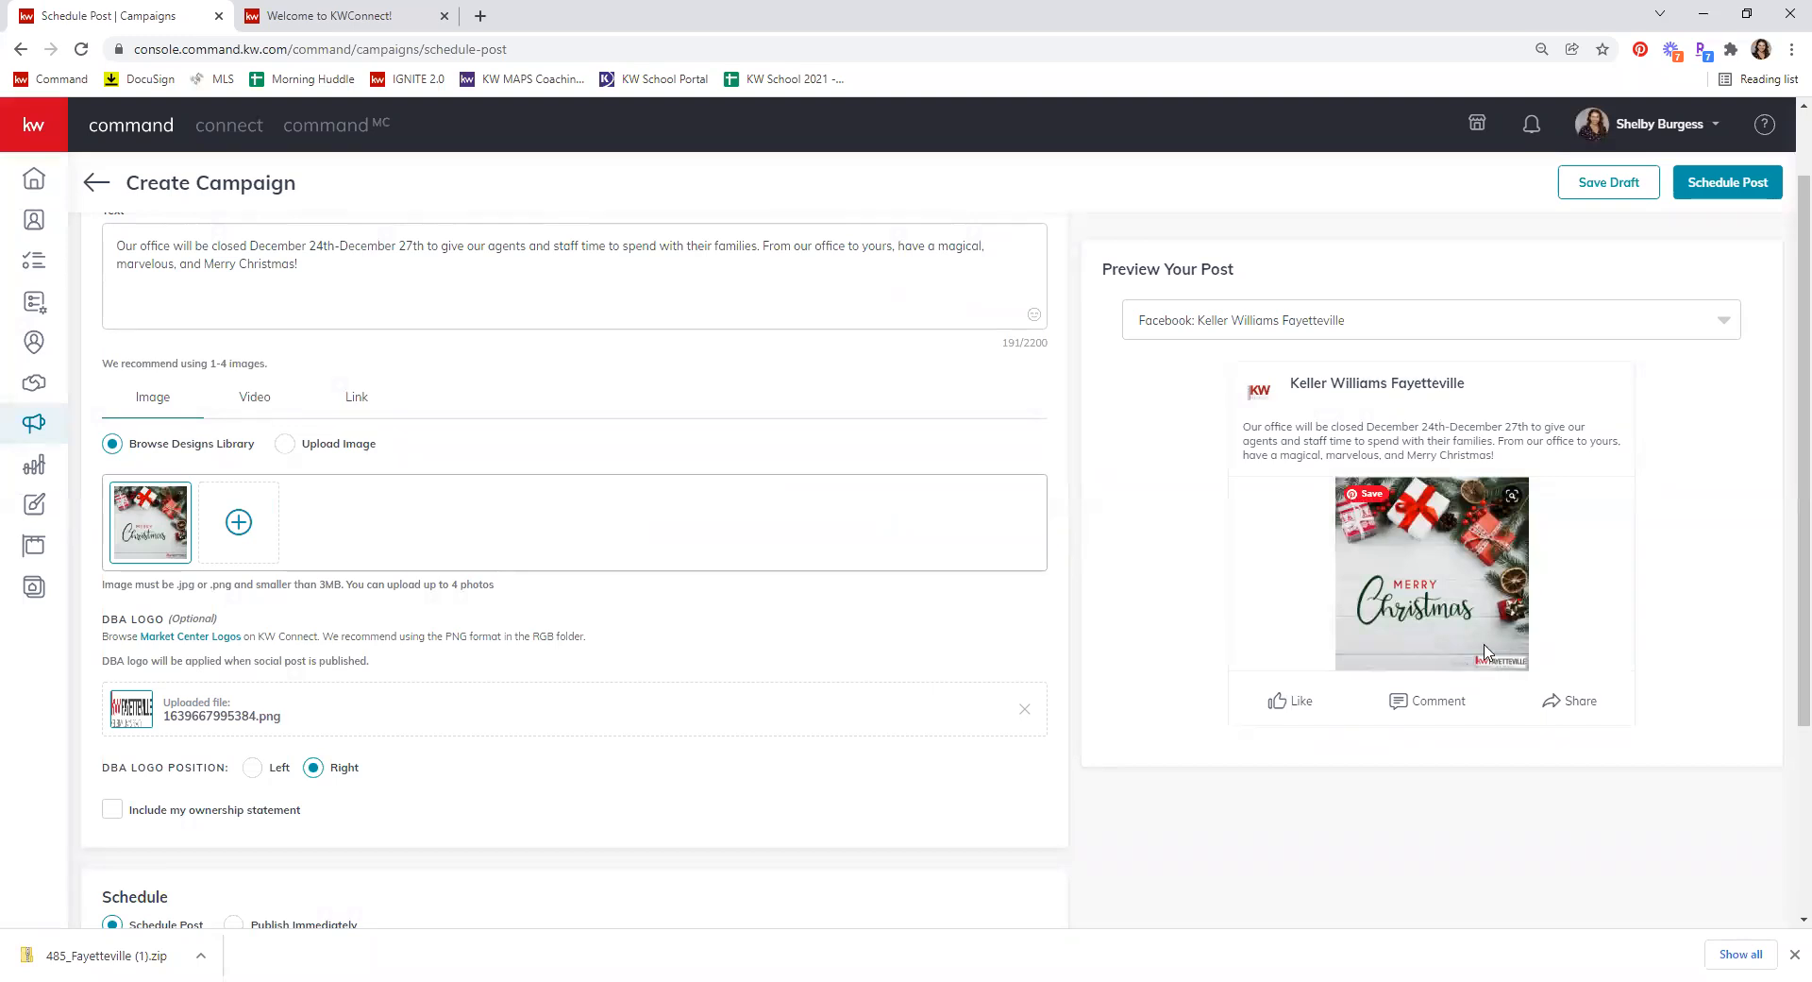
Step: Remove the uploaded DBA logo from the post, since the design already carries the Fayetteville logo
scroll(1496, 663, "down", 1)
scroll(1505, 666, "up", 1)
left_click(1029, 706)
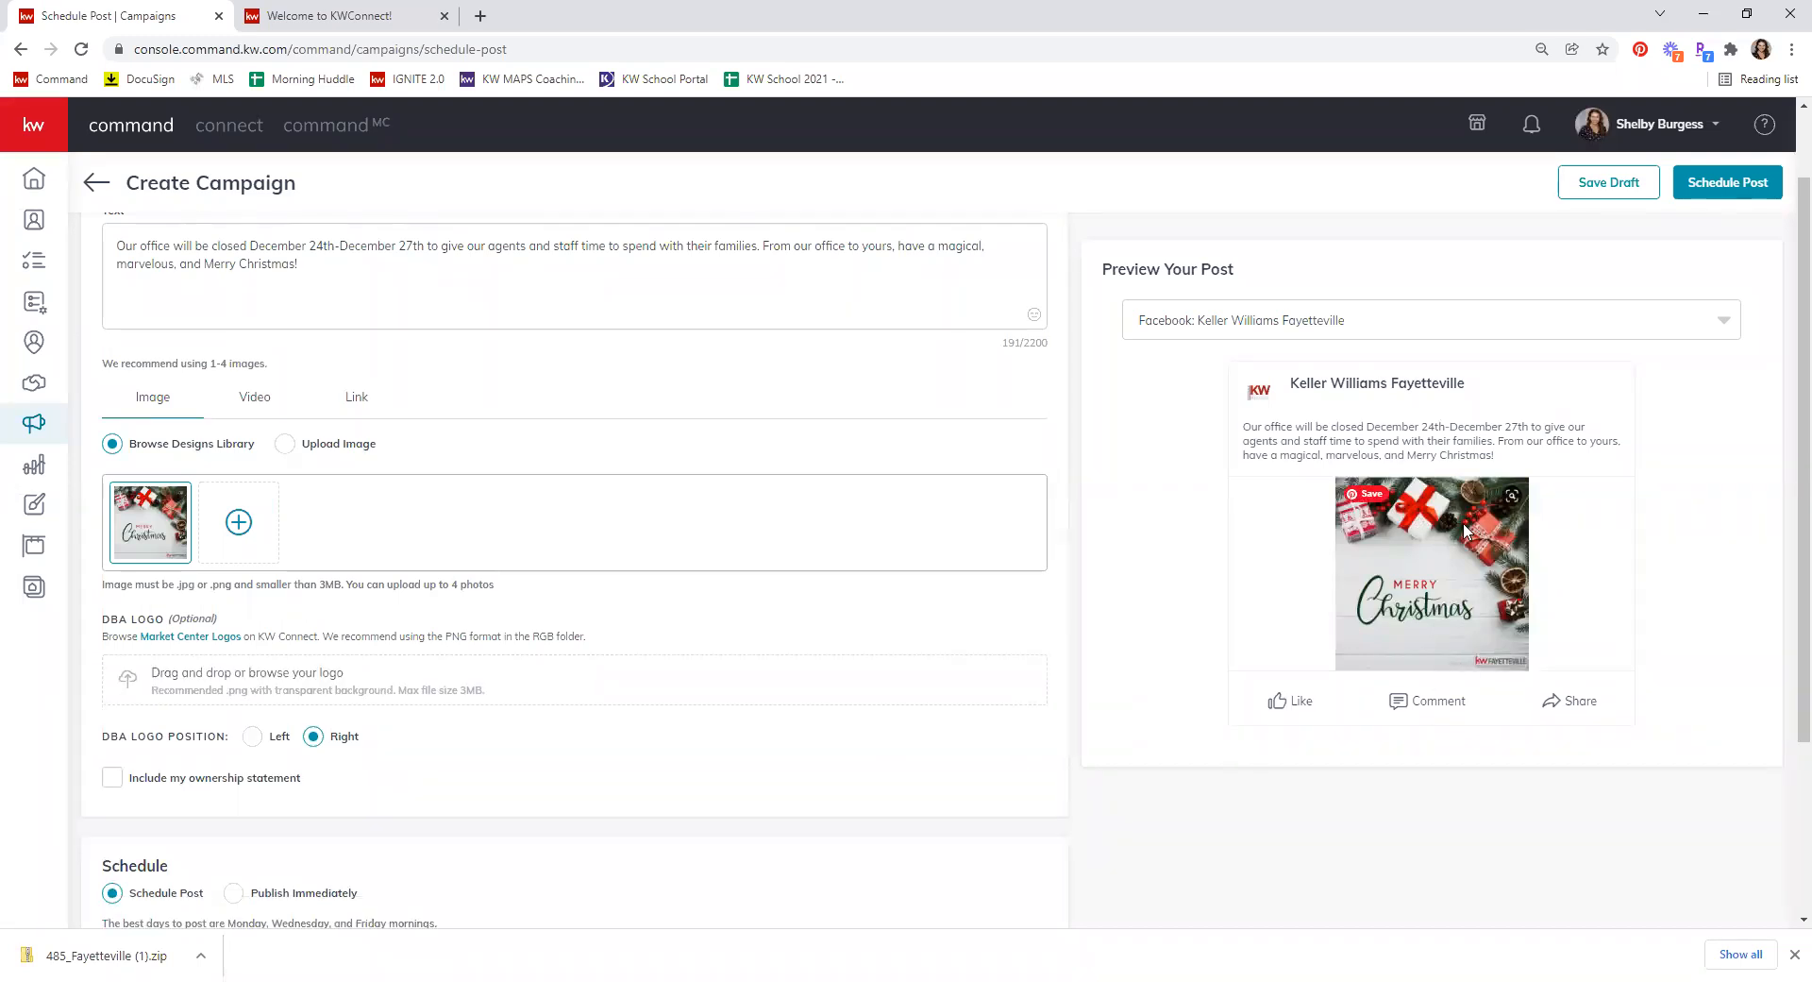
Step: Check the Market Center logos page on KW Connect and return to the post being created
right_click(177, 644)
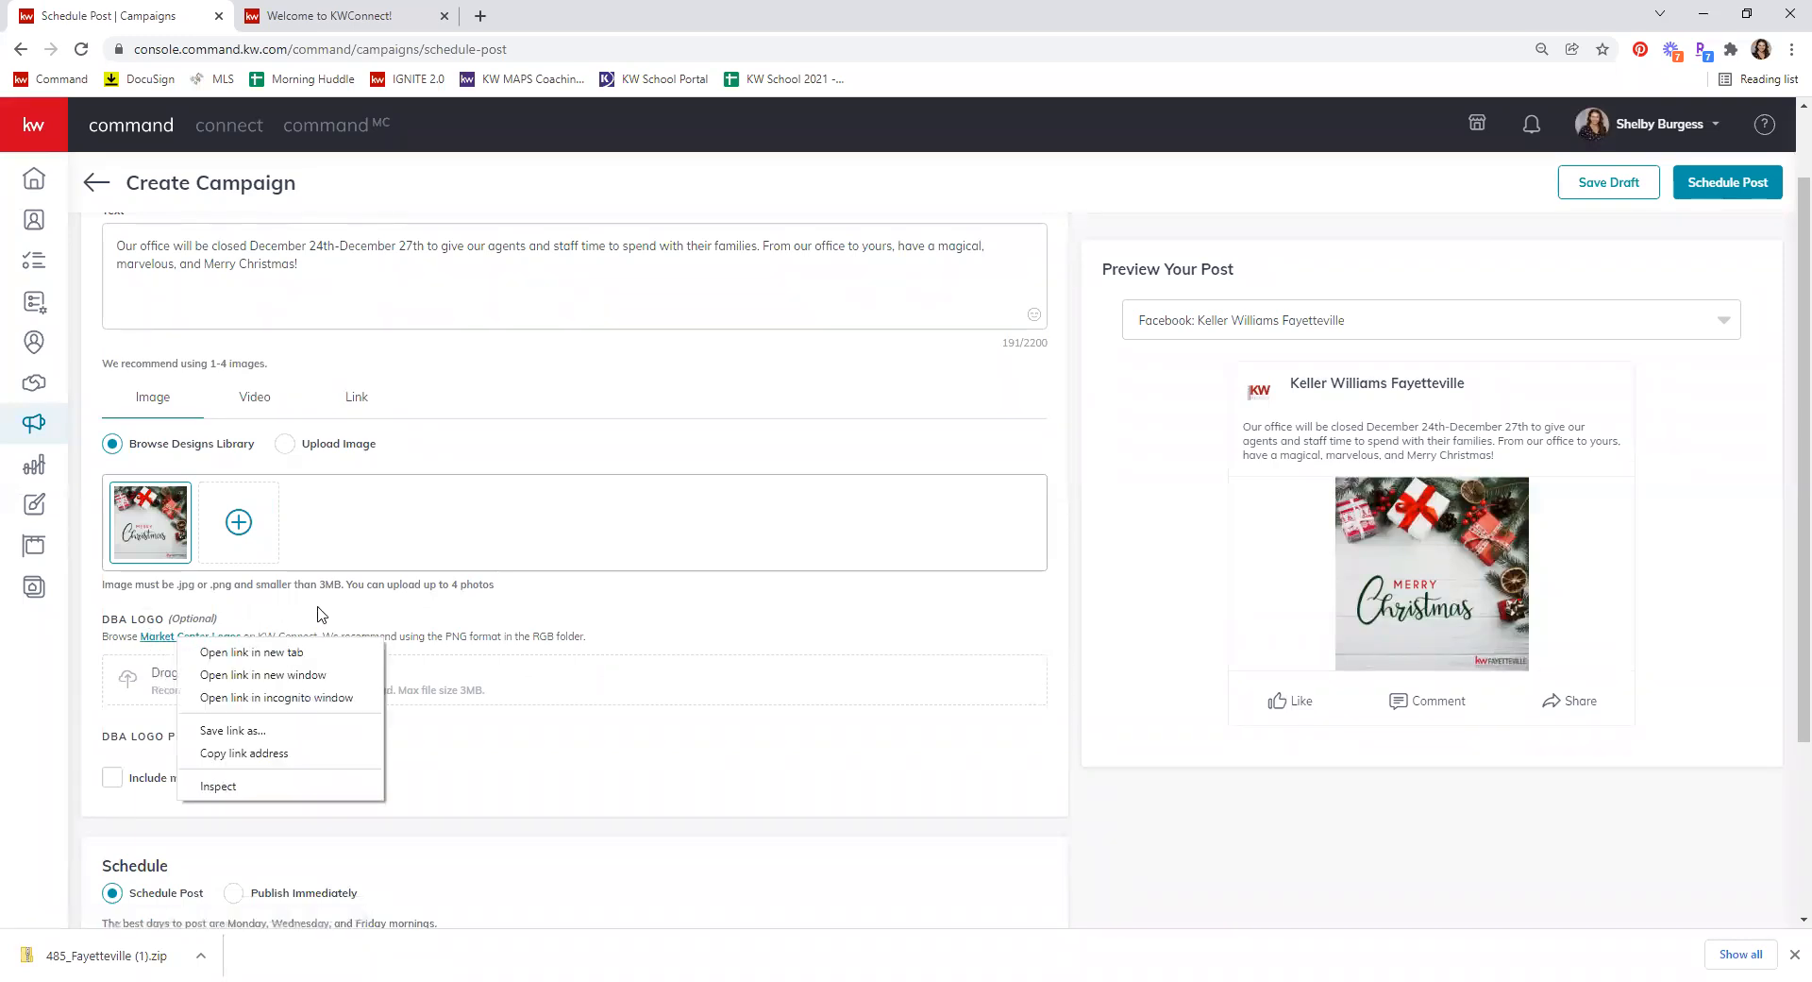
left_click(222, 648)
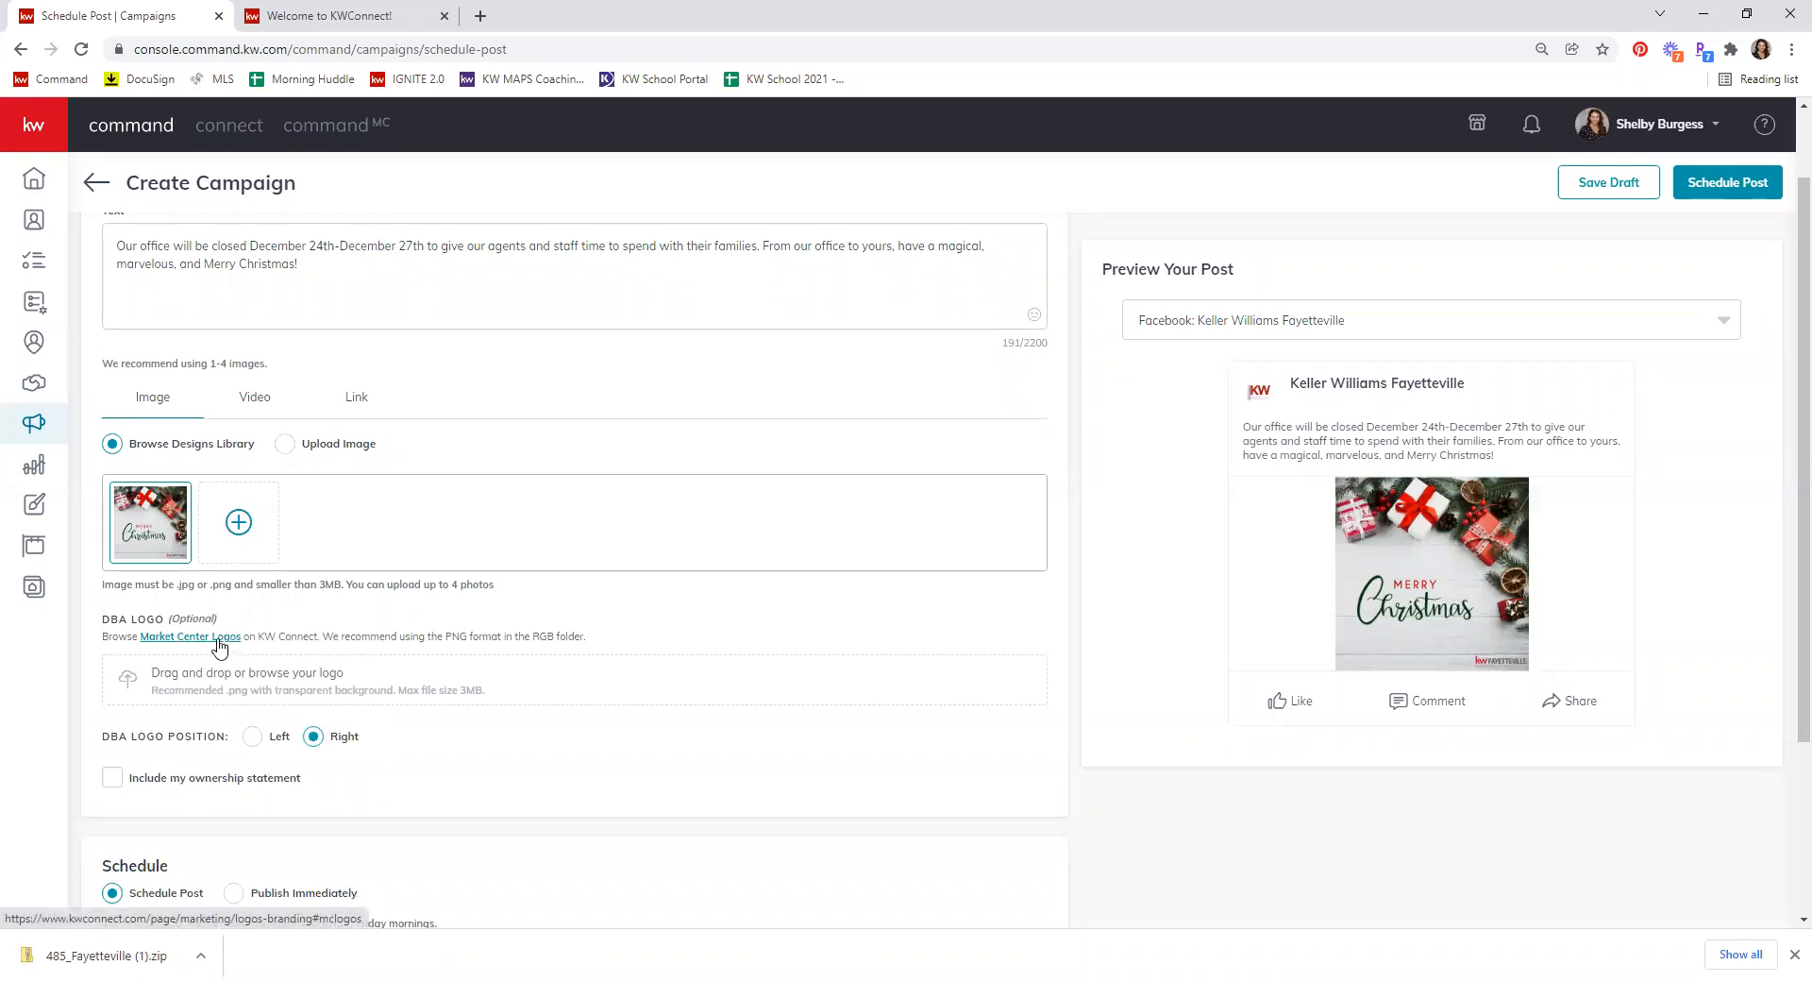
left_click(359, 15)
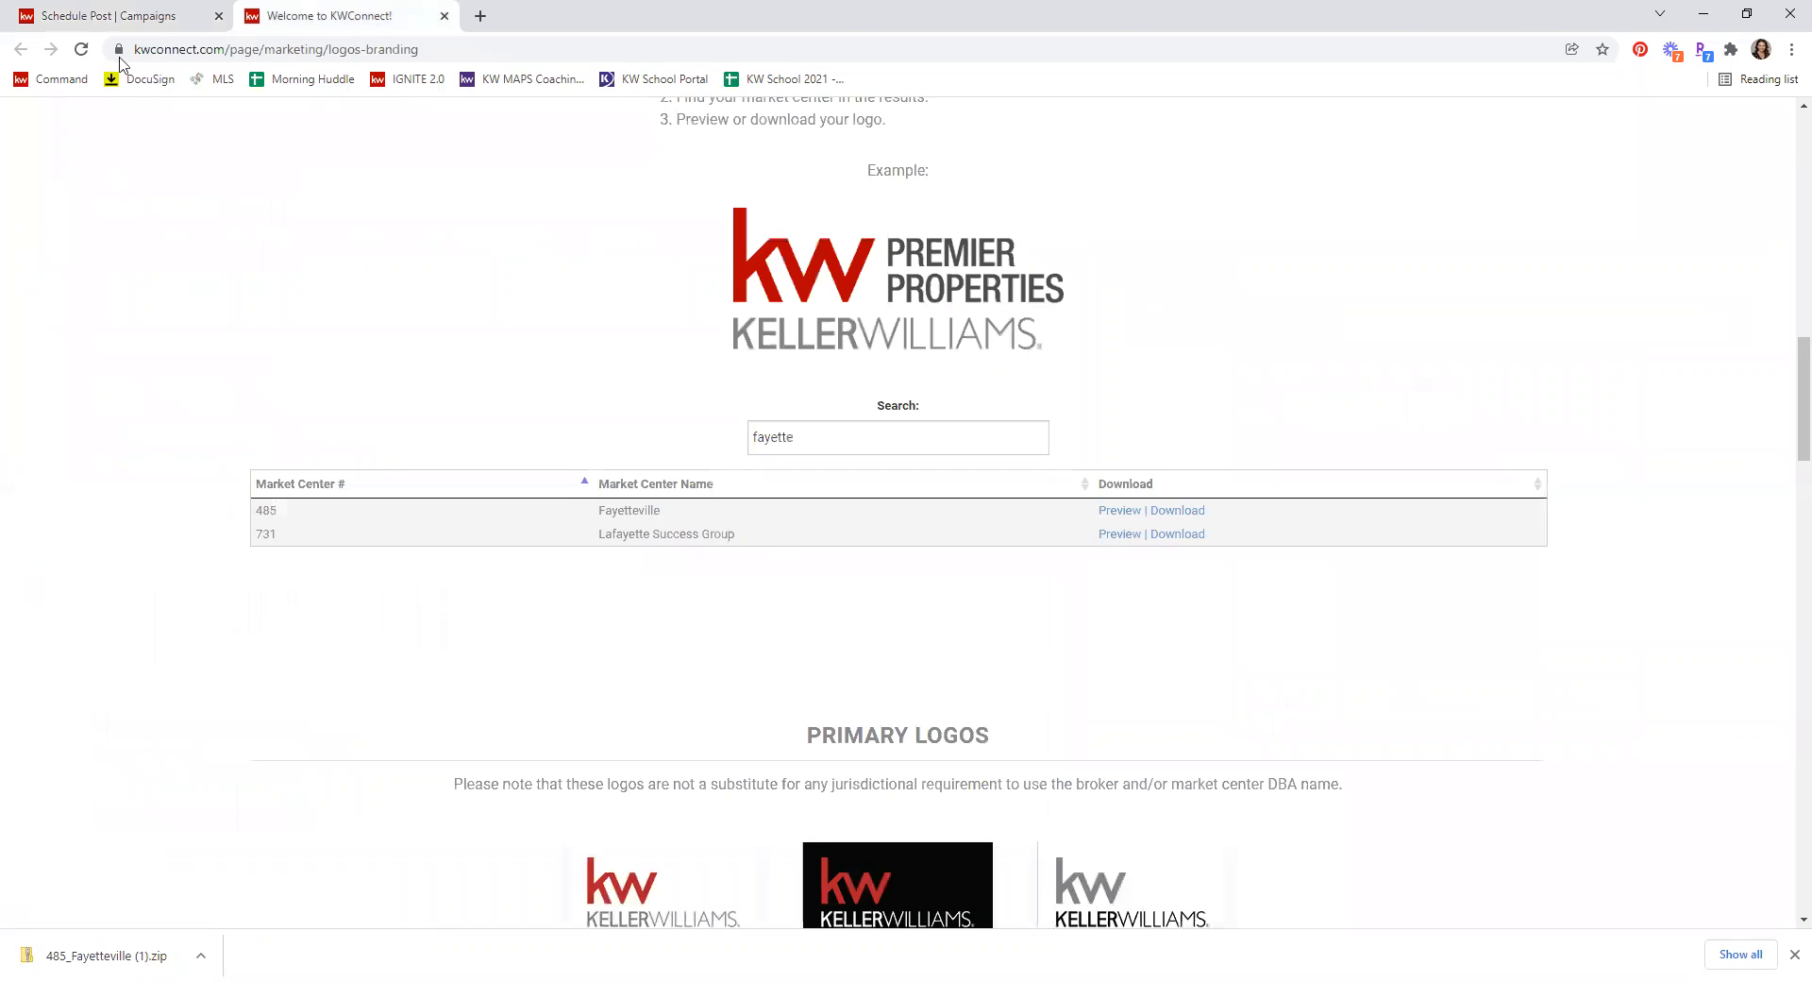
left_click(102, 13)
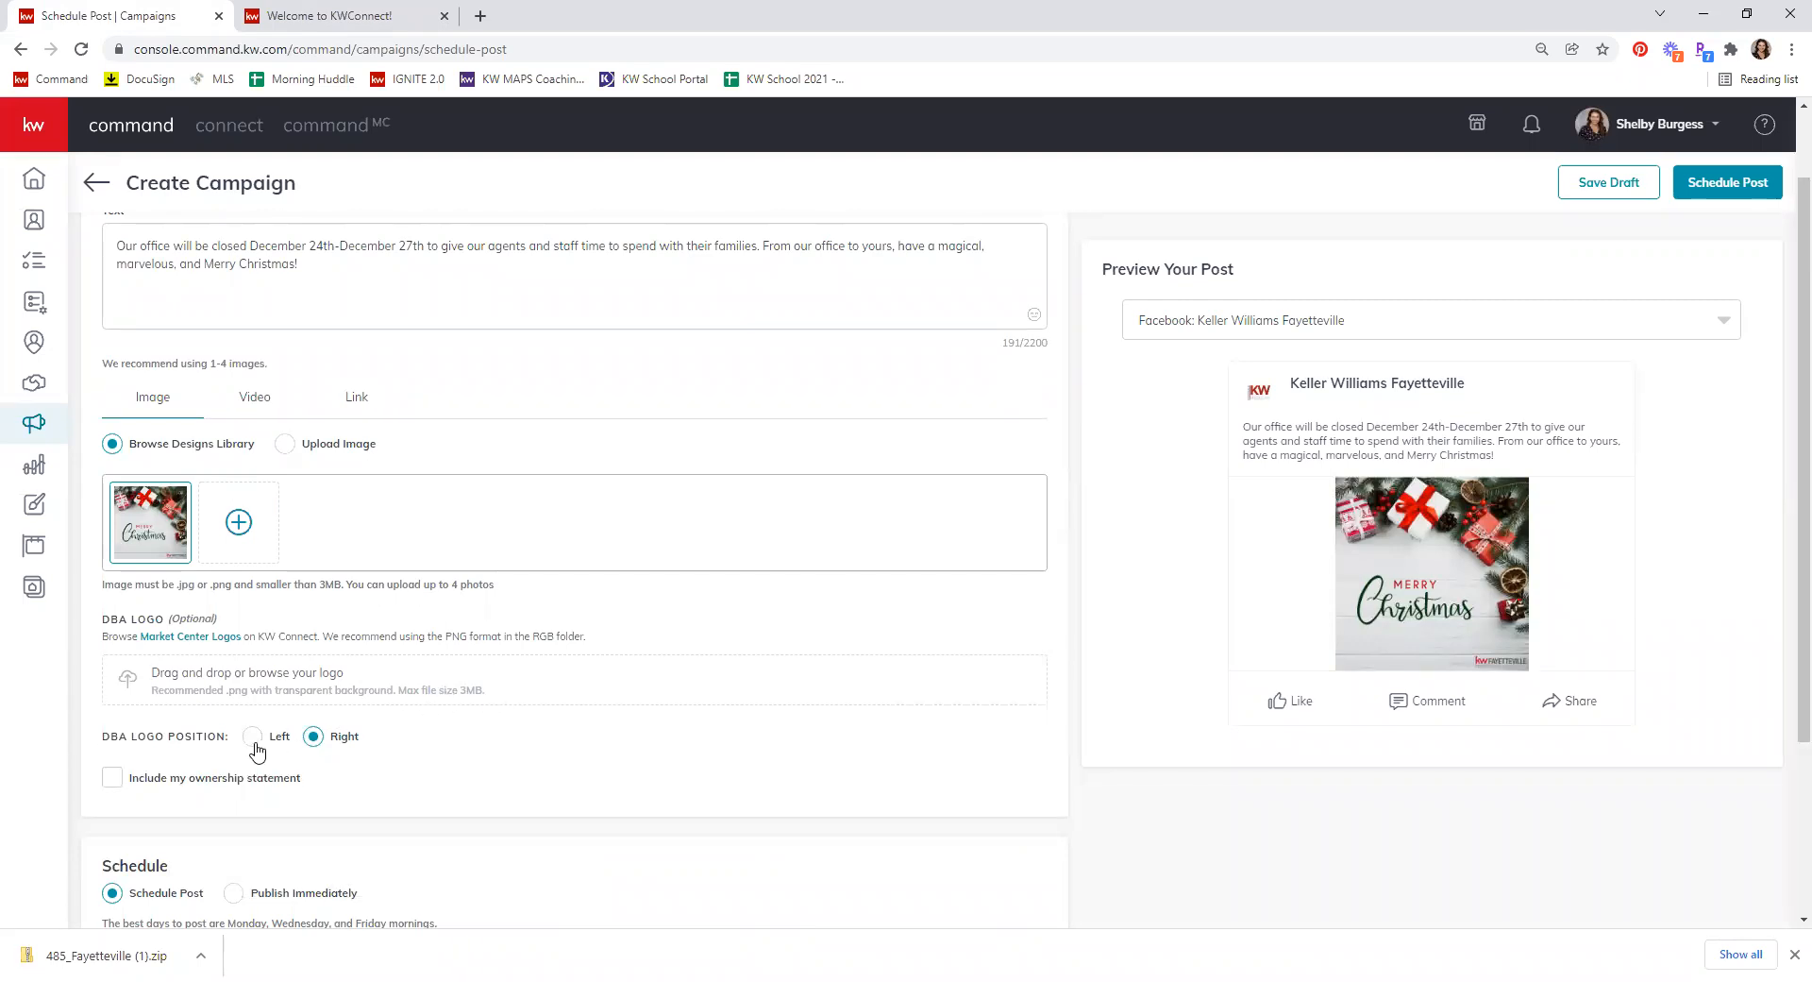
Step: Include the ownership statement "Each office is independently owned and operated." in the post settings
left_click(112, 779)
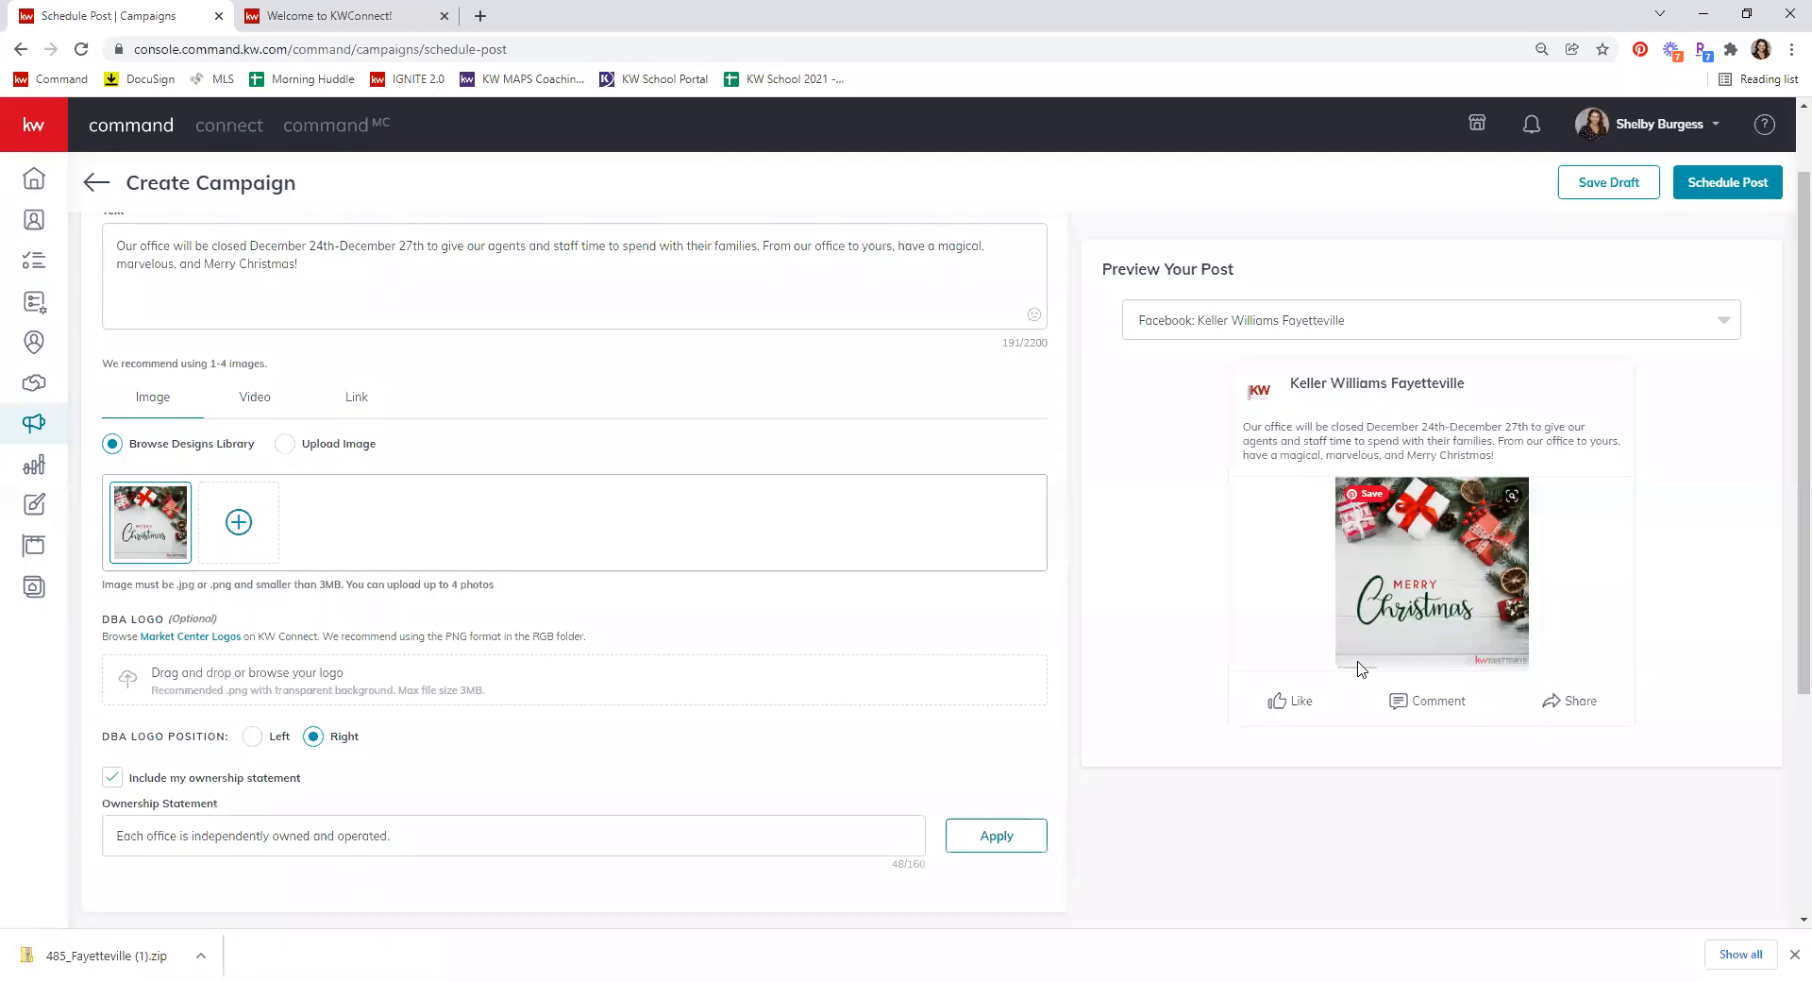
scroll(566, 743, "down", 3)
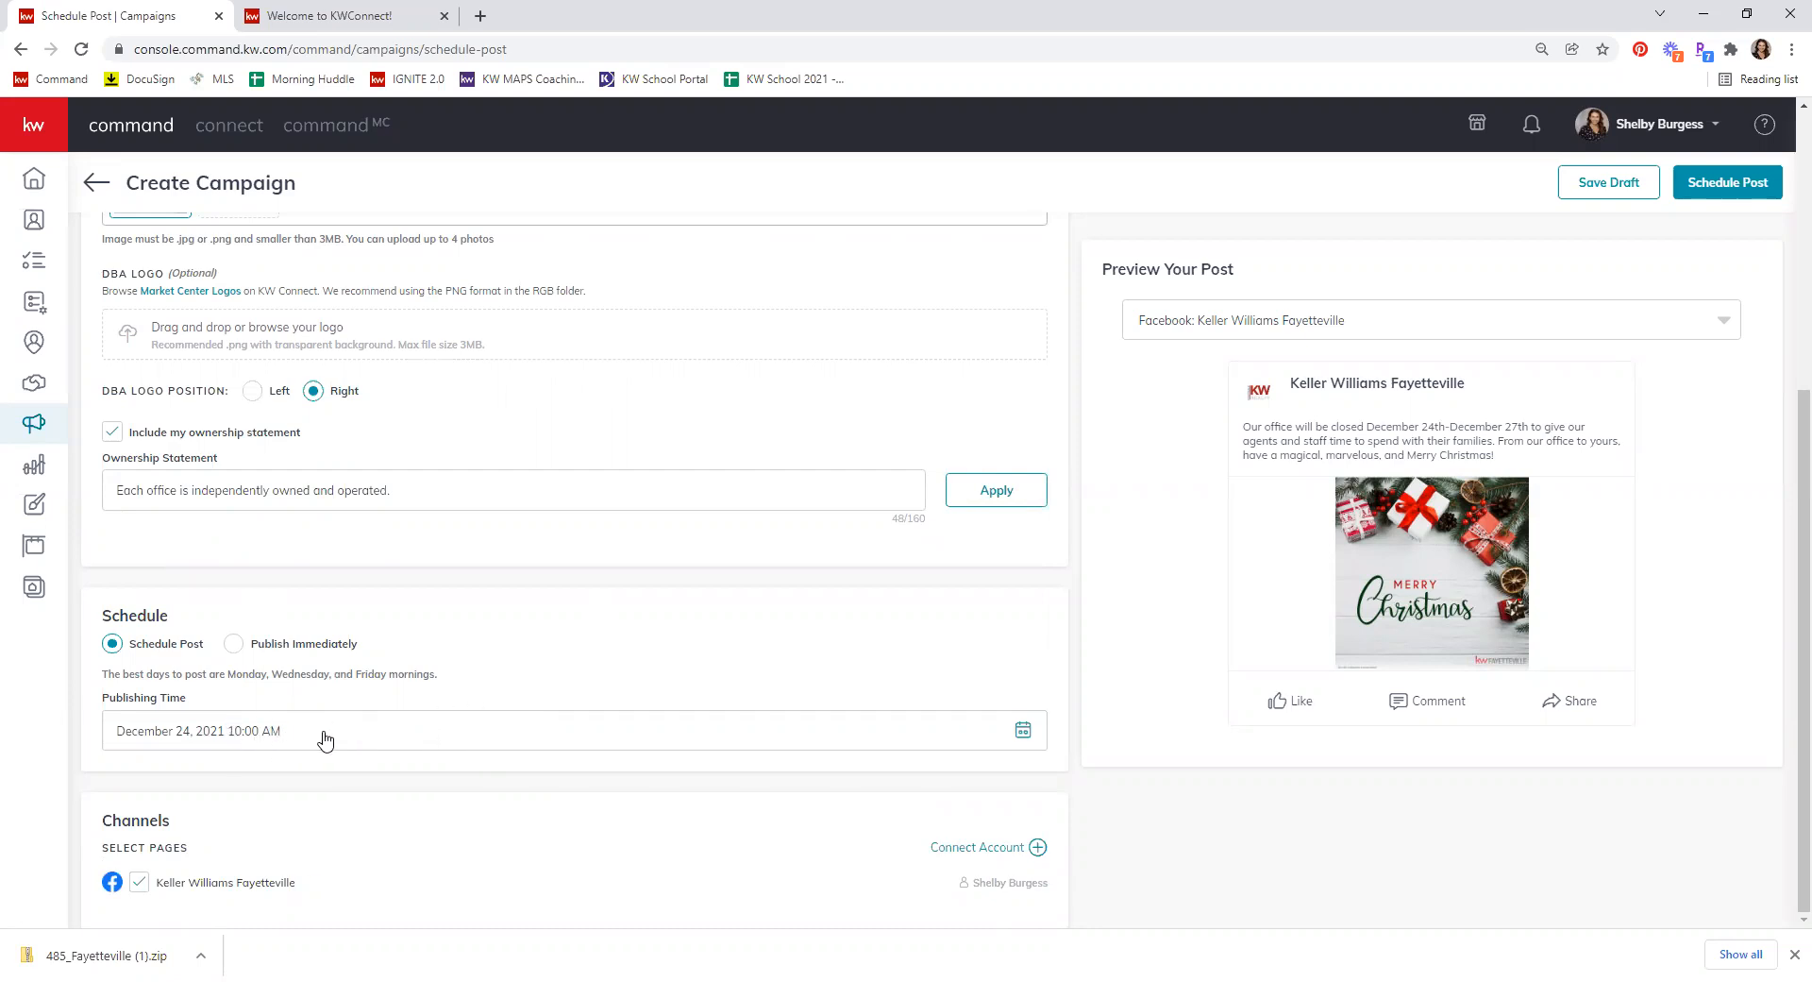
Step: Keep the Christmas post as a scheduled post and set its publishing time to December 24, 2021 8:00 AM
left_click(232, 645)
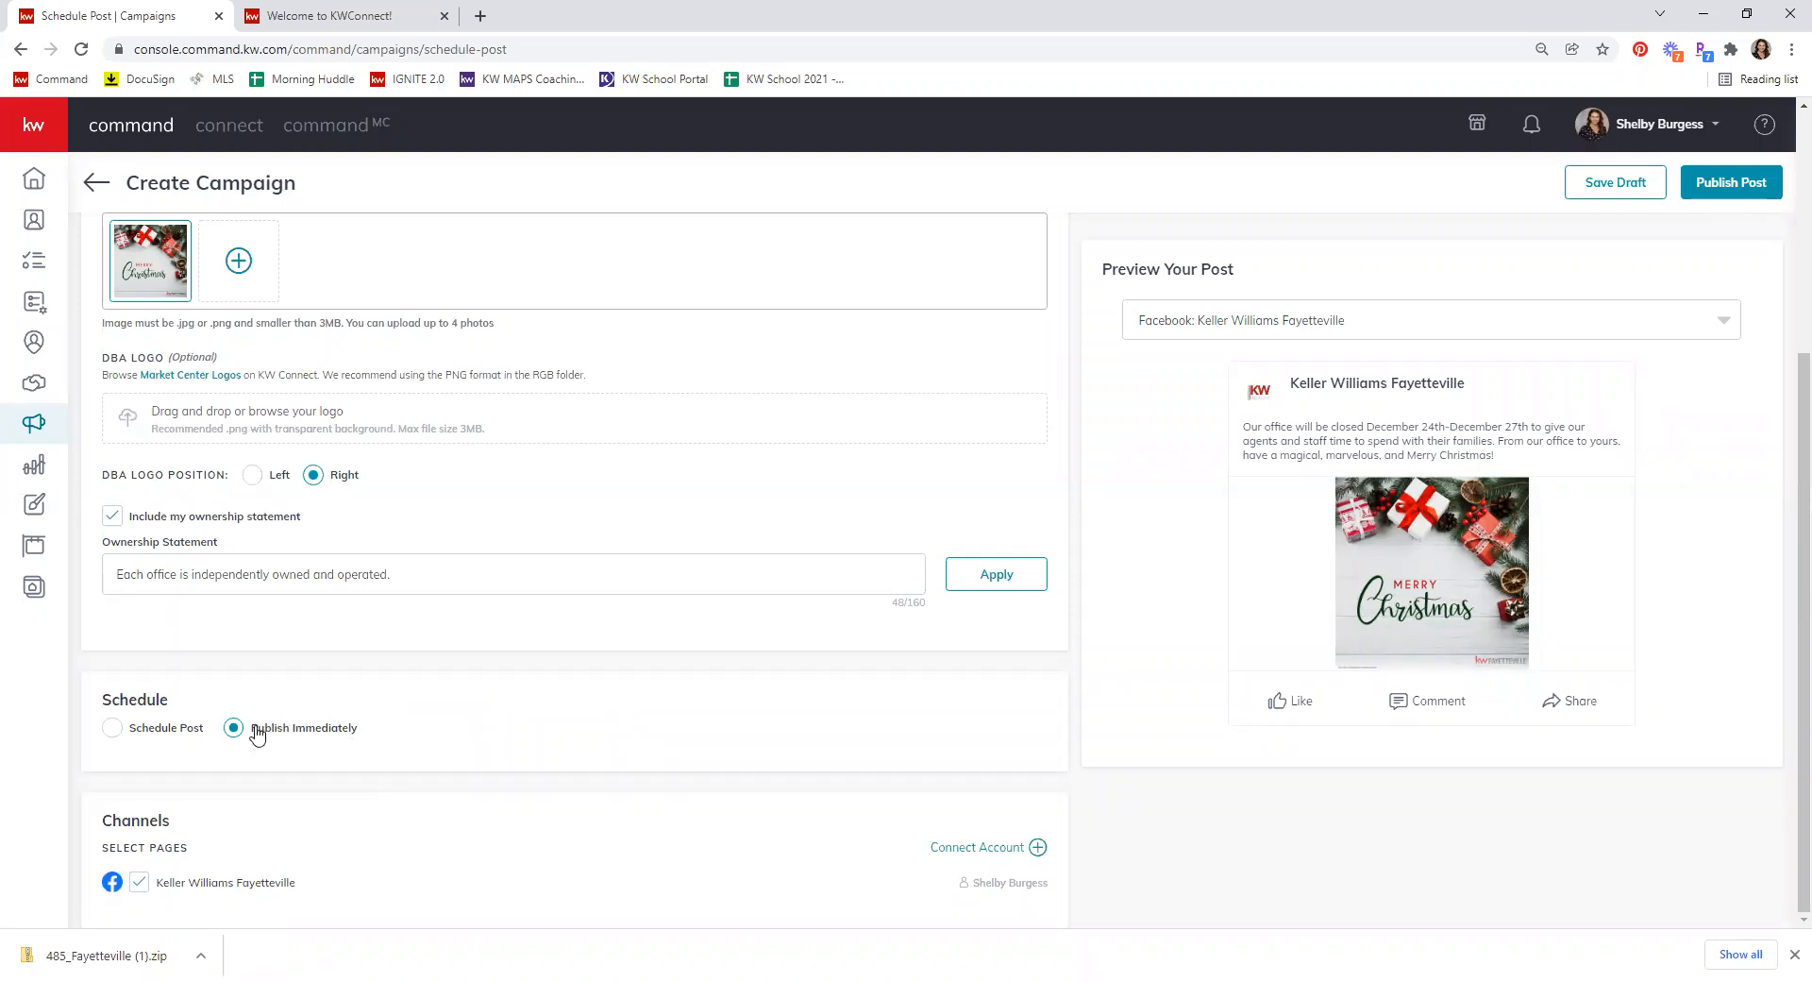
left_click(107, 736)
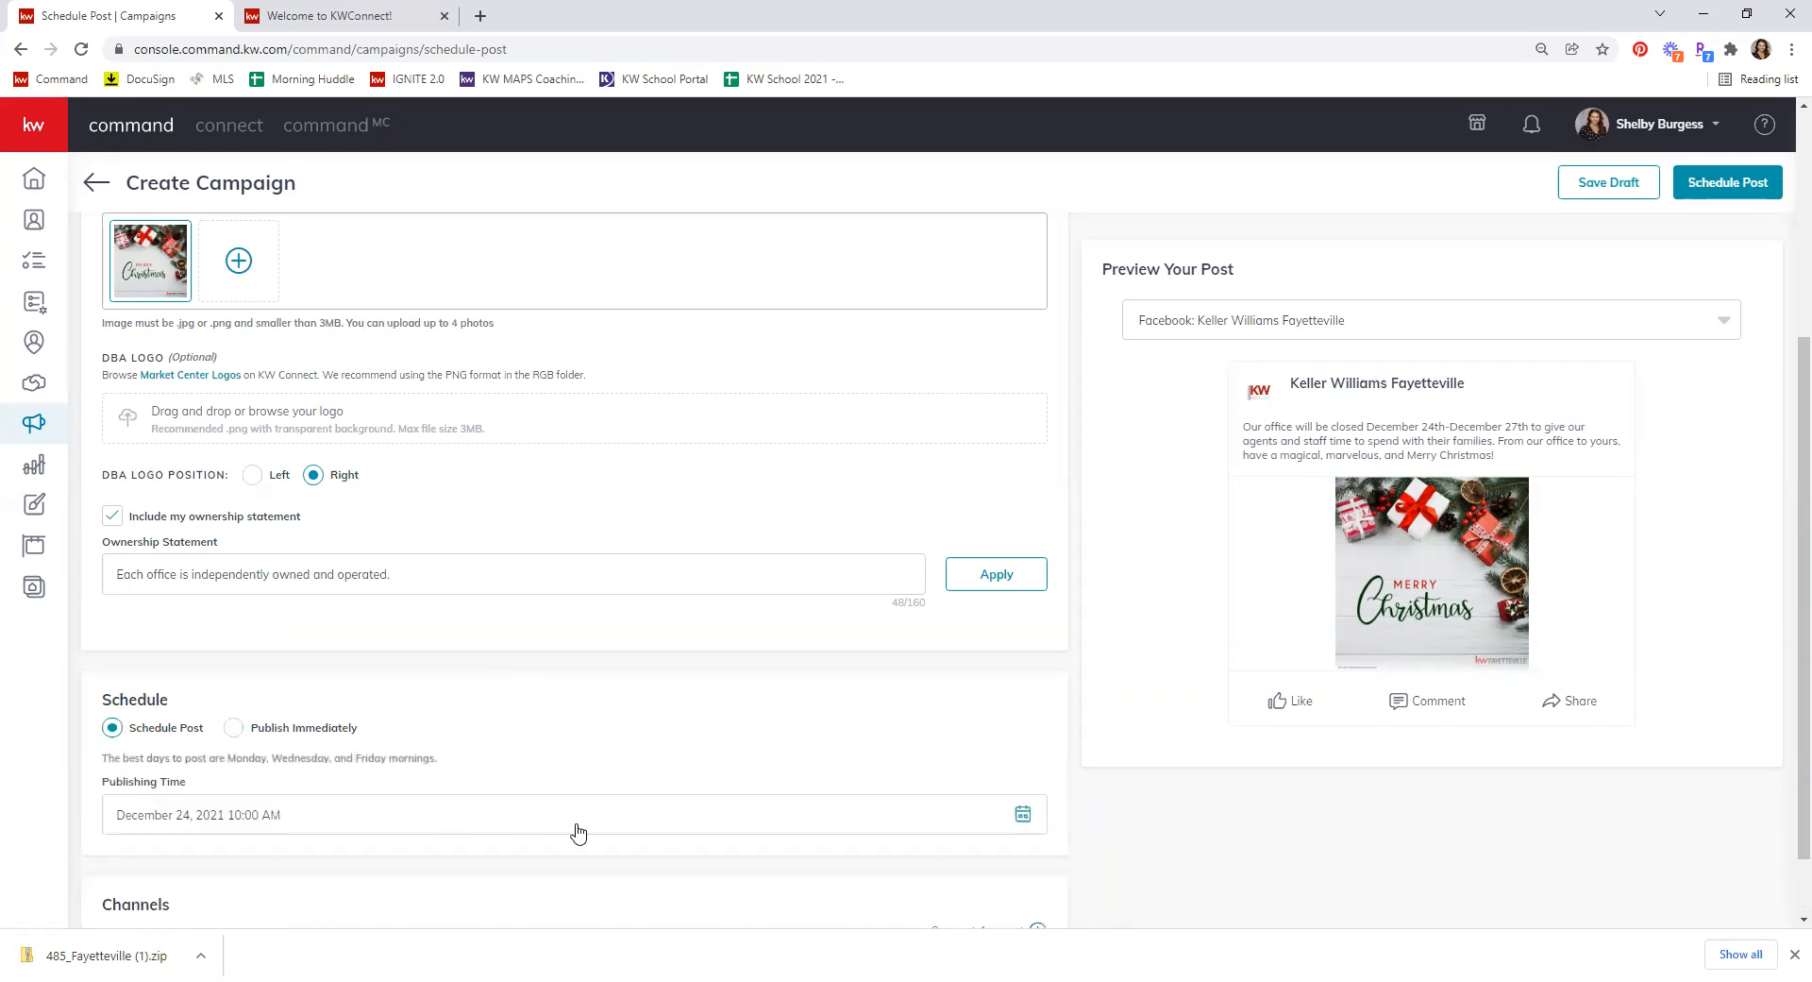
scroll(382, 818, "down", 1)
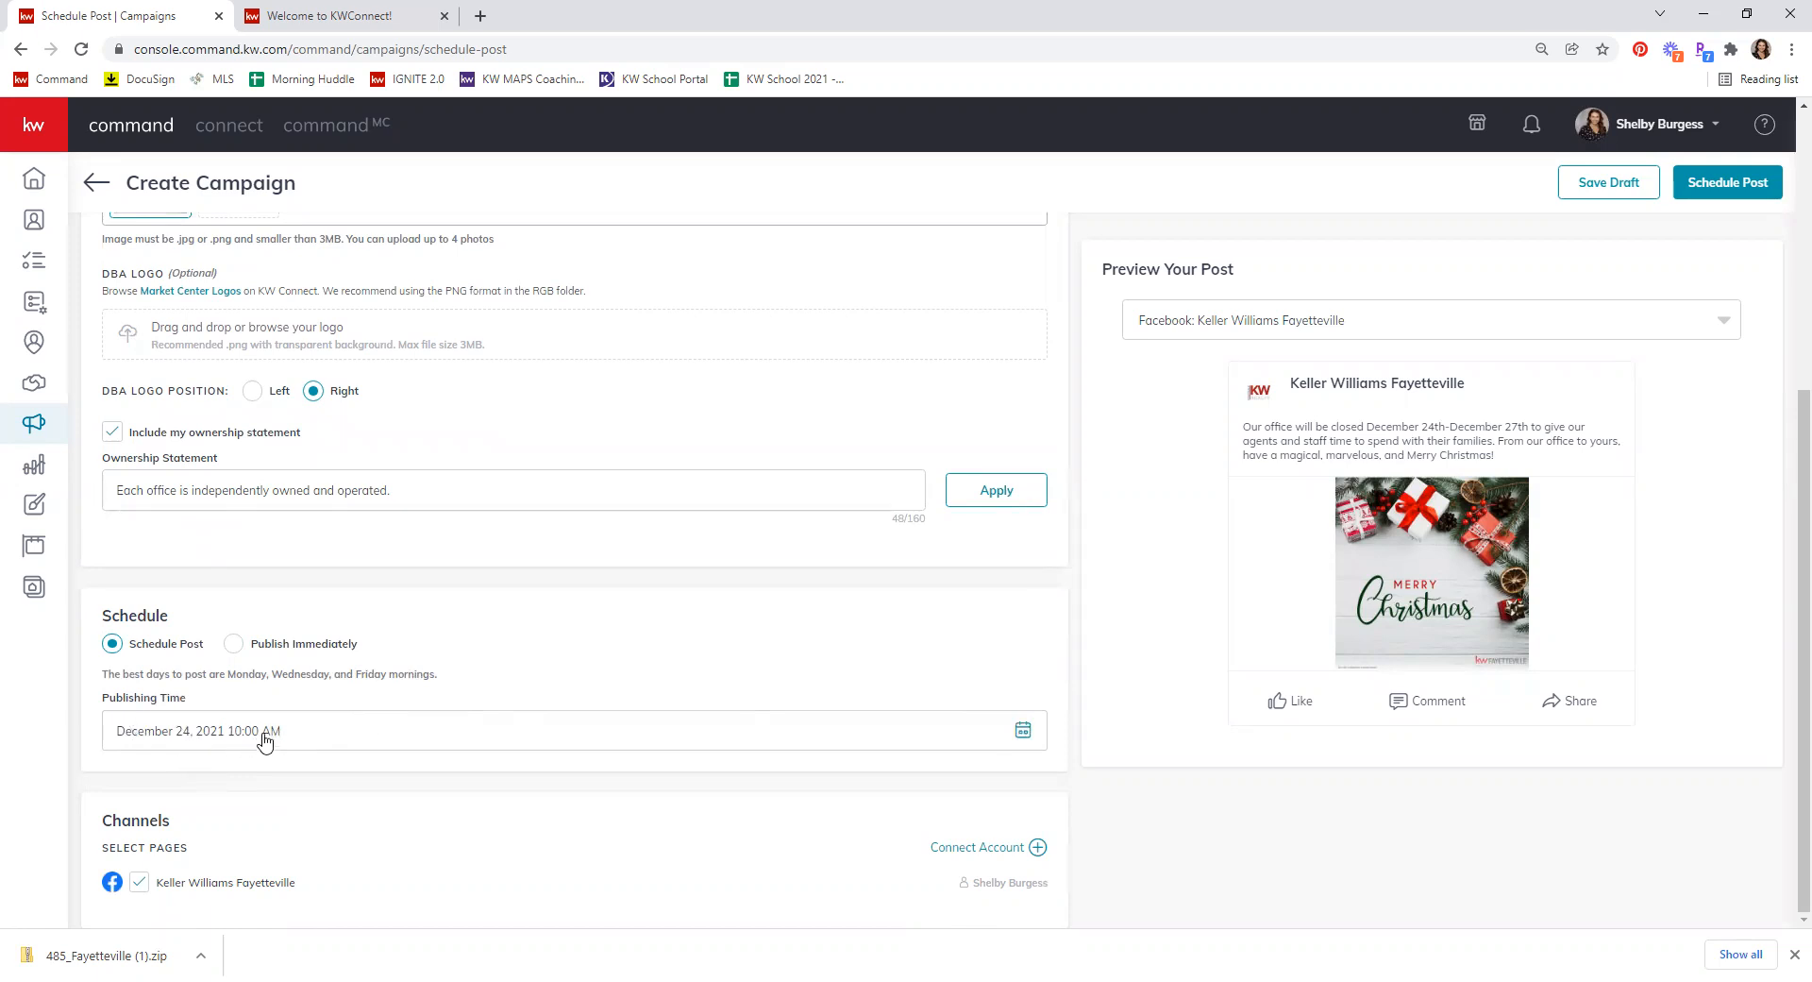
left_click(1022, 732)
scroll(623, 741, "down", 2)
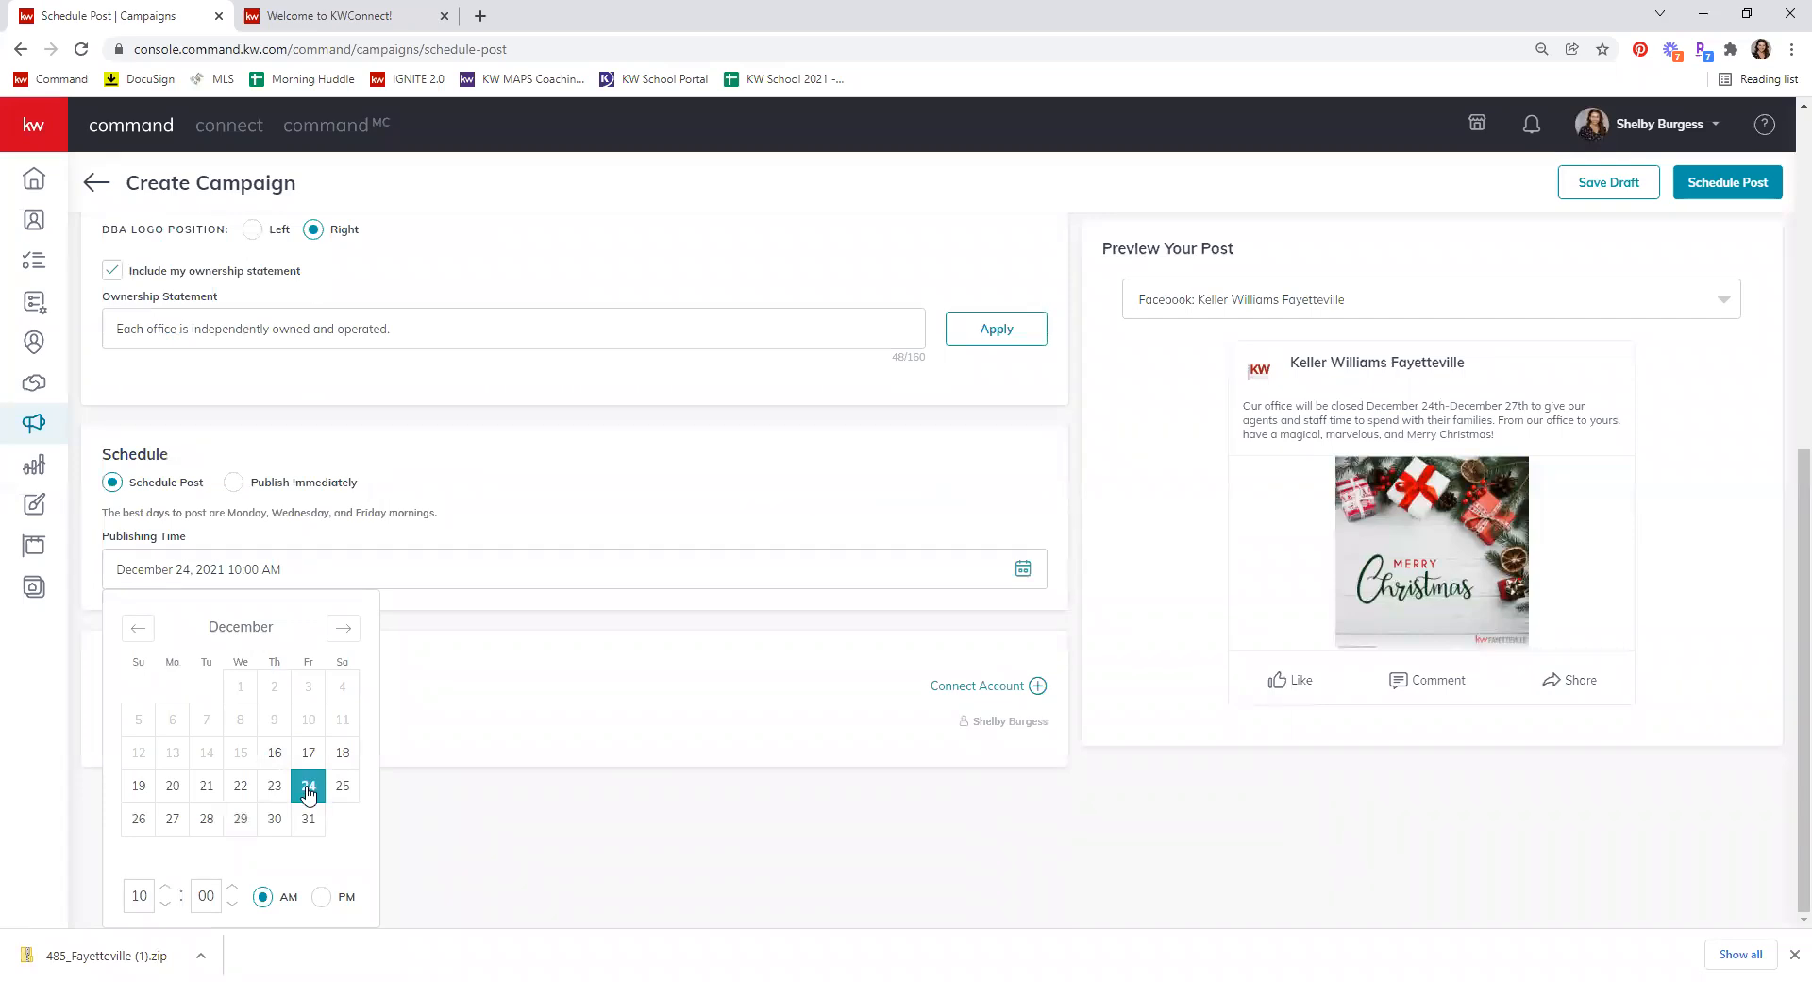
left_click(166, 905)
scroll(531, 722, "up", 2)
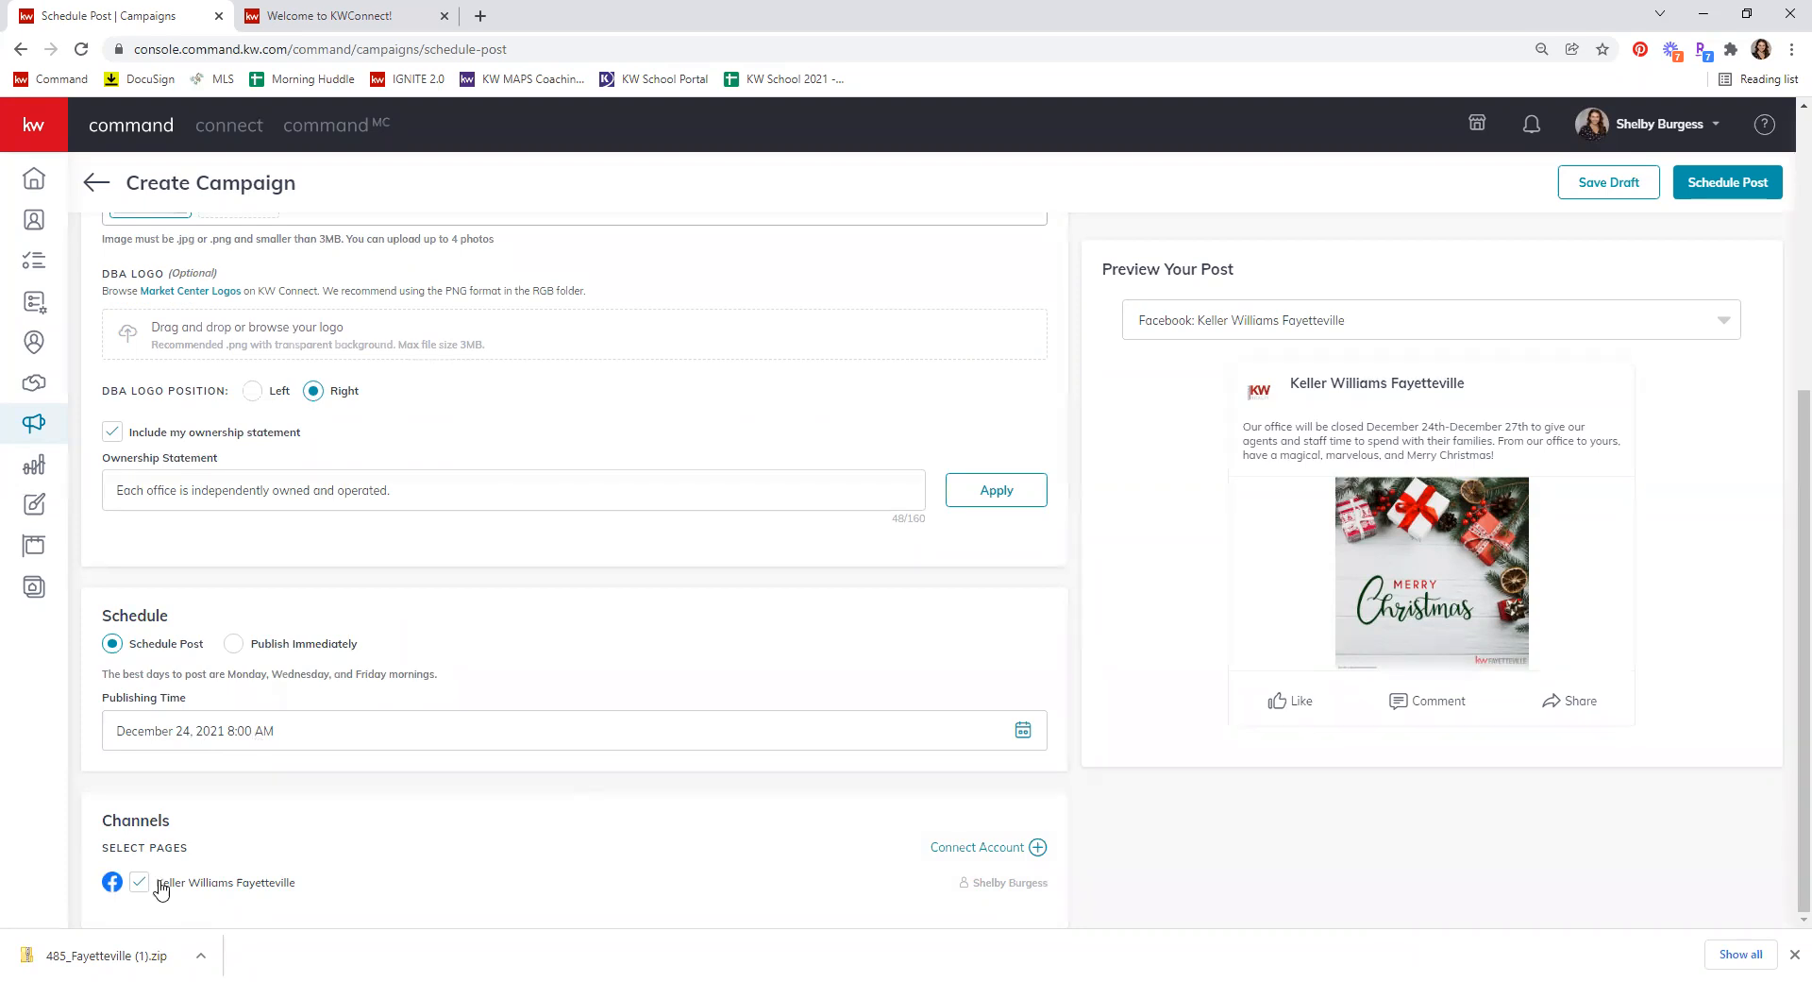
Step: Review the Christmas post's content and settings and schedule it for the Keller Williams Fayetteville Facebook page
scroll(332, 881, "up", 5)
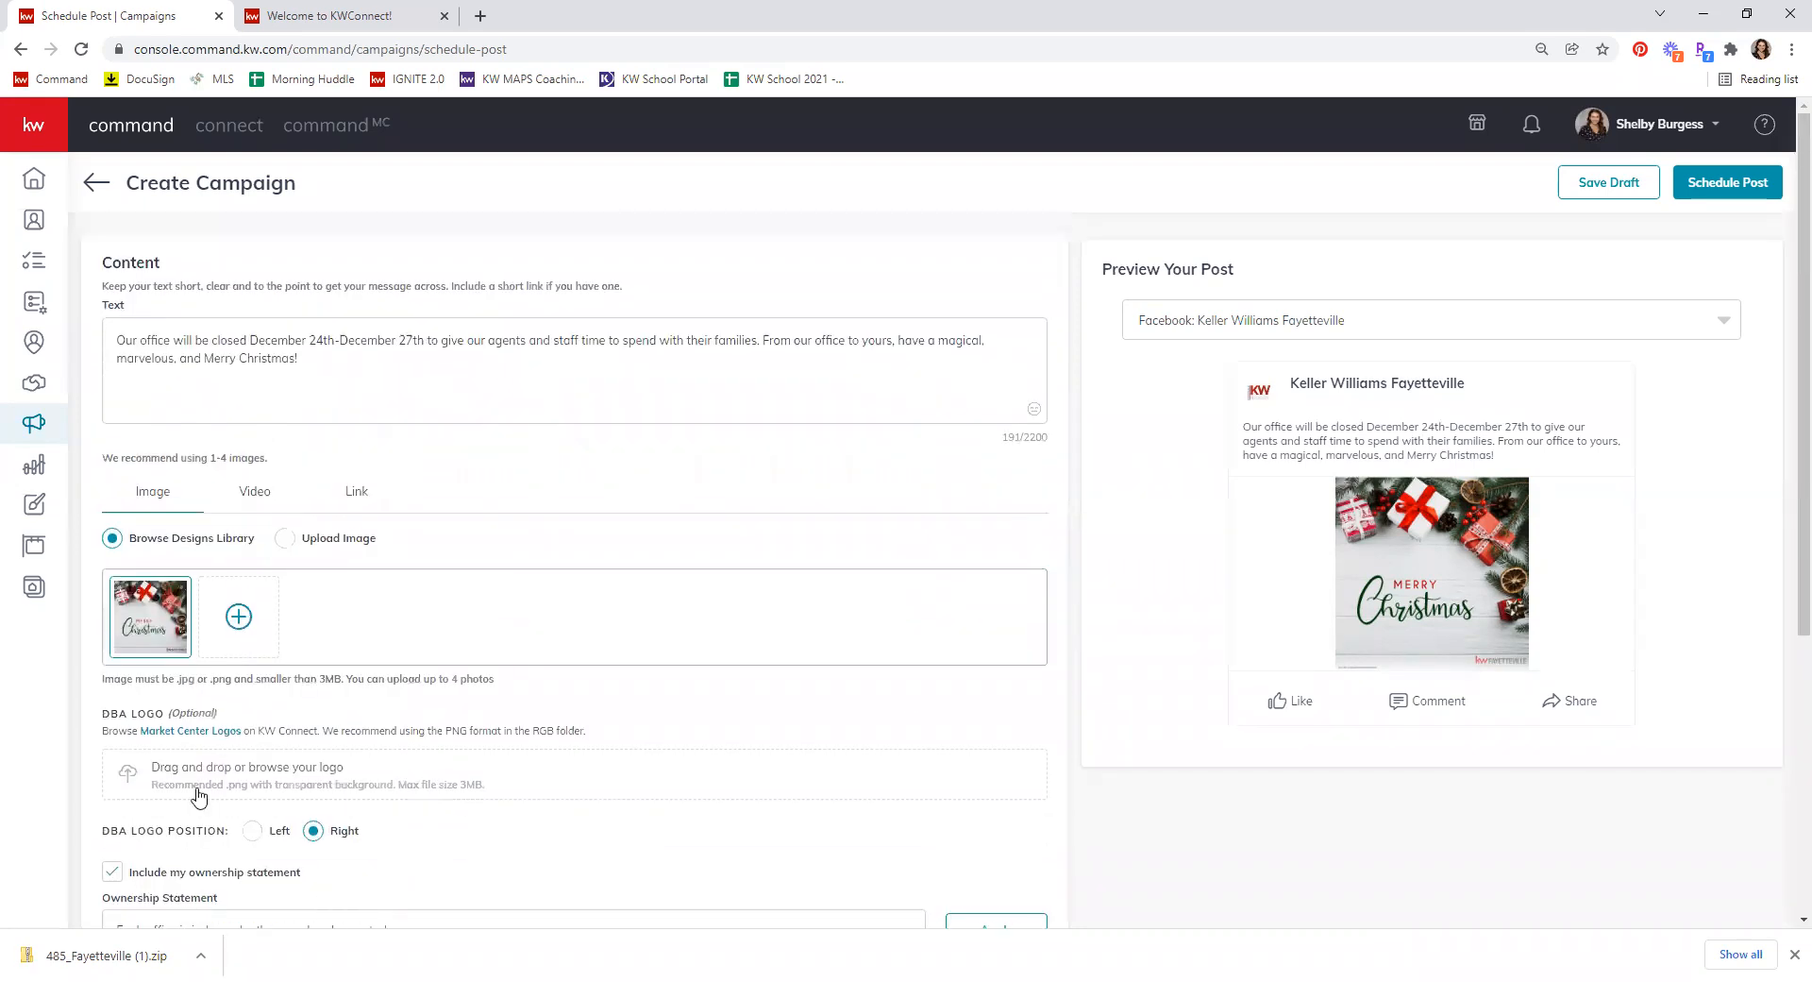
scroll(637, 234, "down", 4)
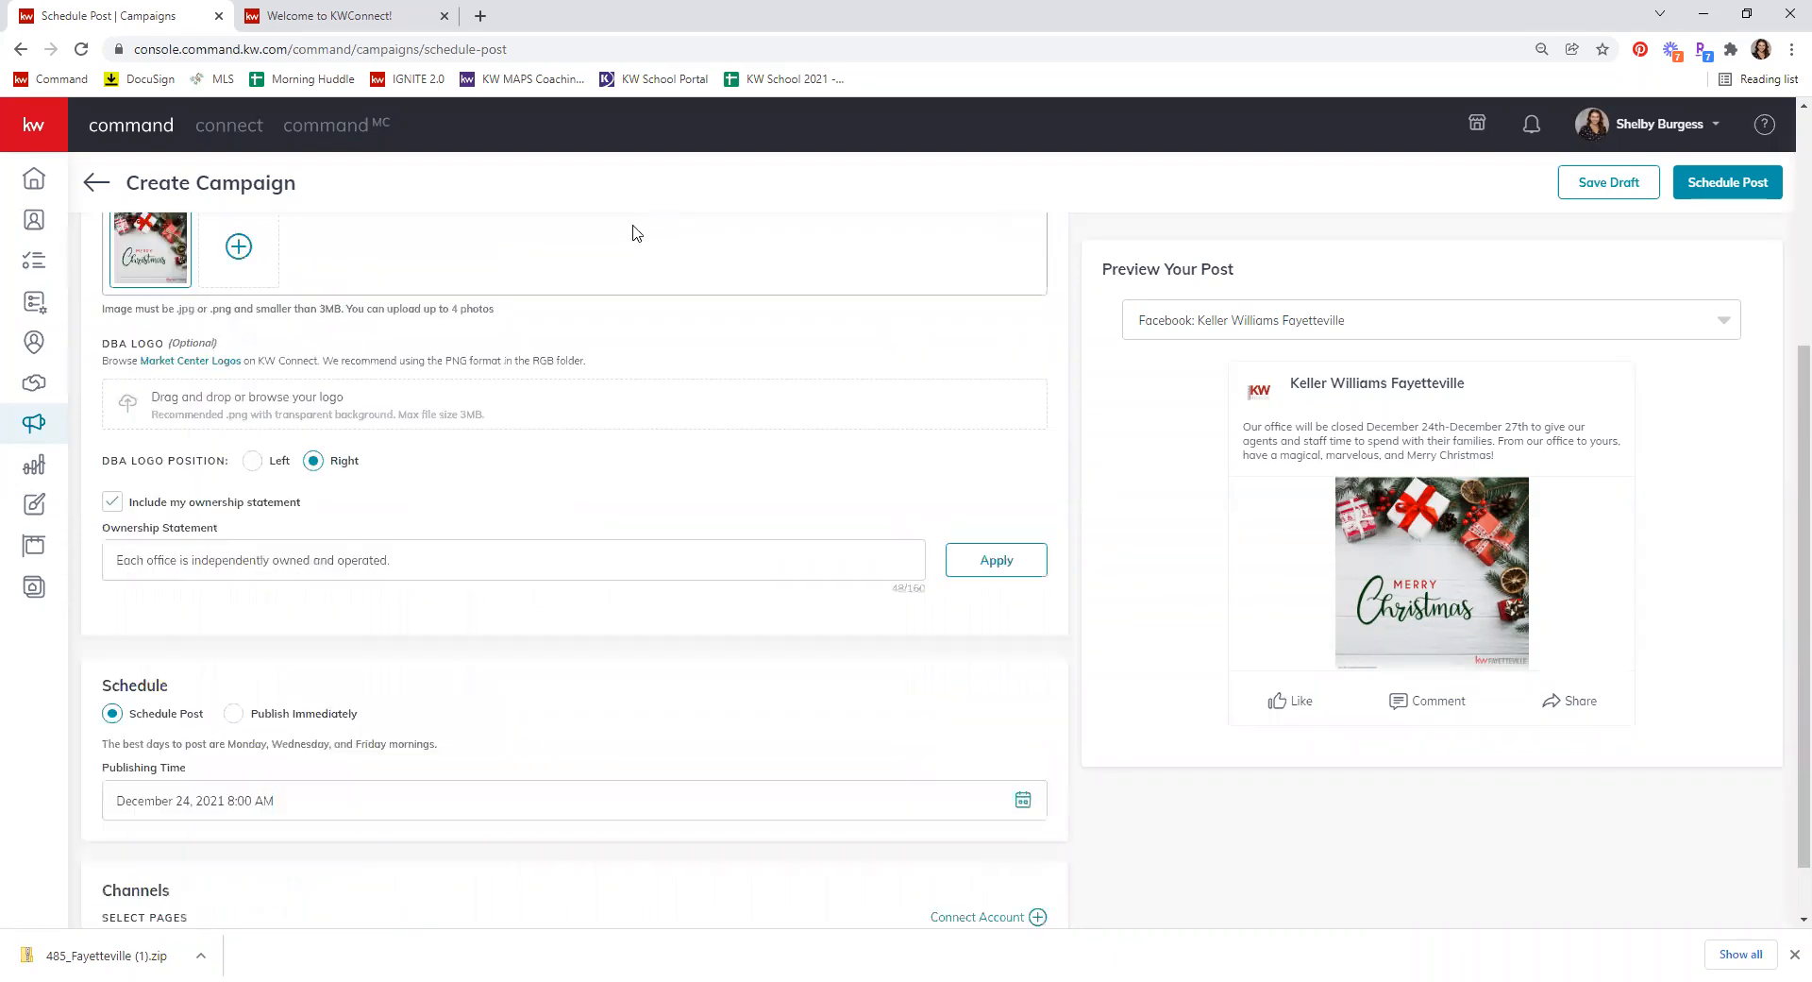
scroll(651, 639, "down", 1)
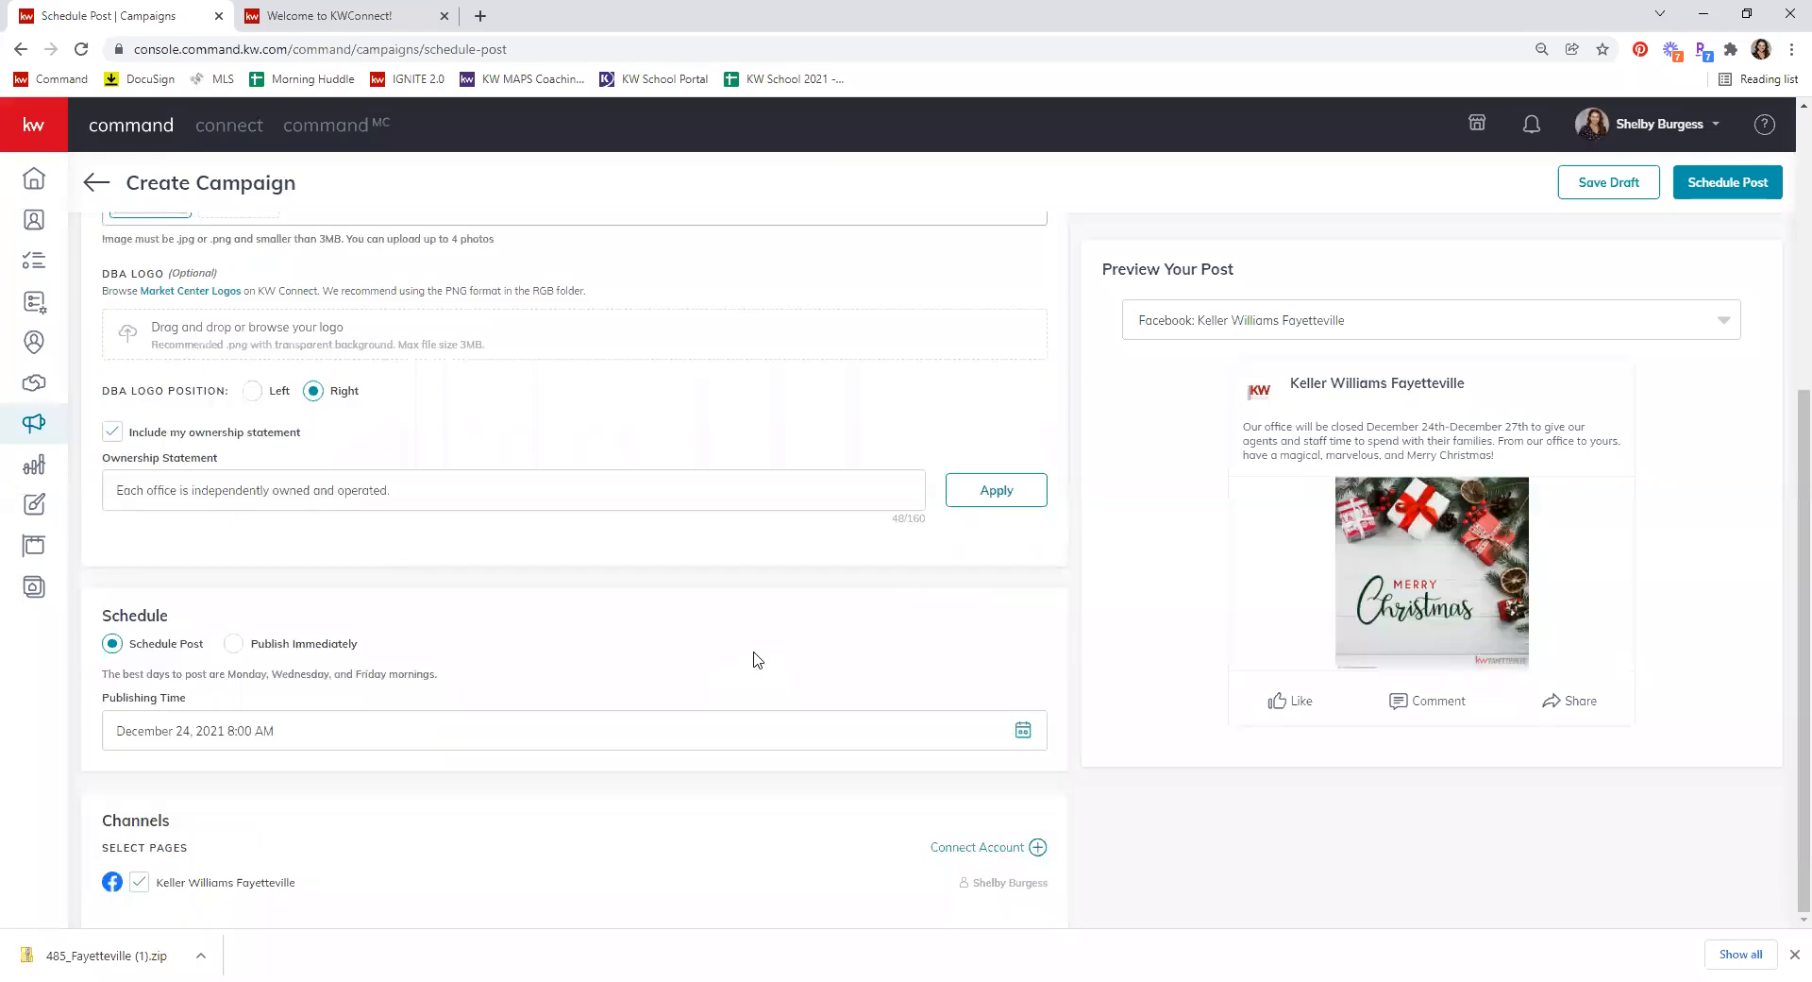
left_click(1726, 184)
left_click(943, 570)
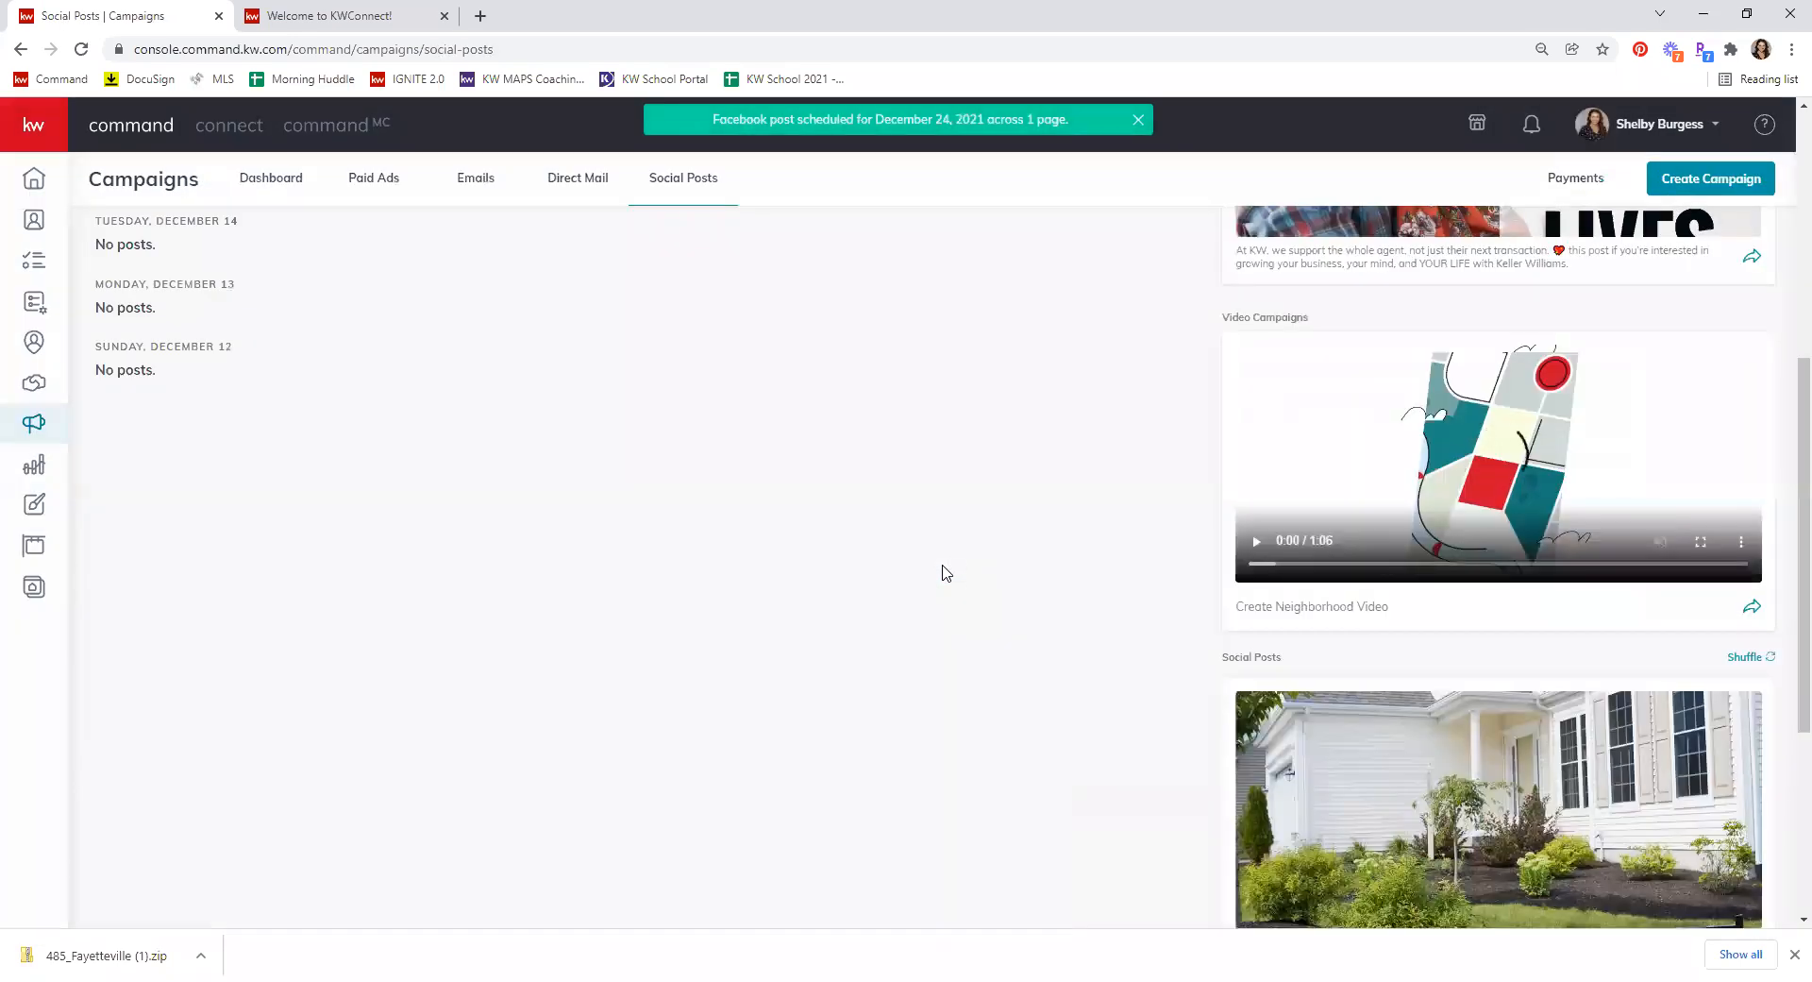
Step: Go to the week of December 26 – January 01 in the social posts calendar and start a post for Friday, December 31
scroll(769, 521, "up", 5)
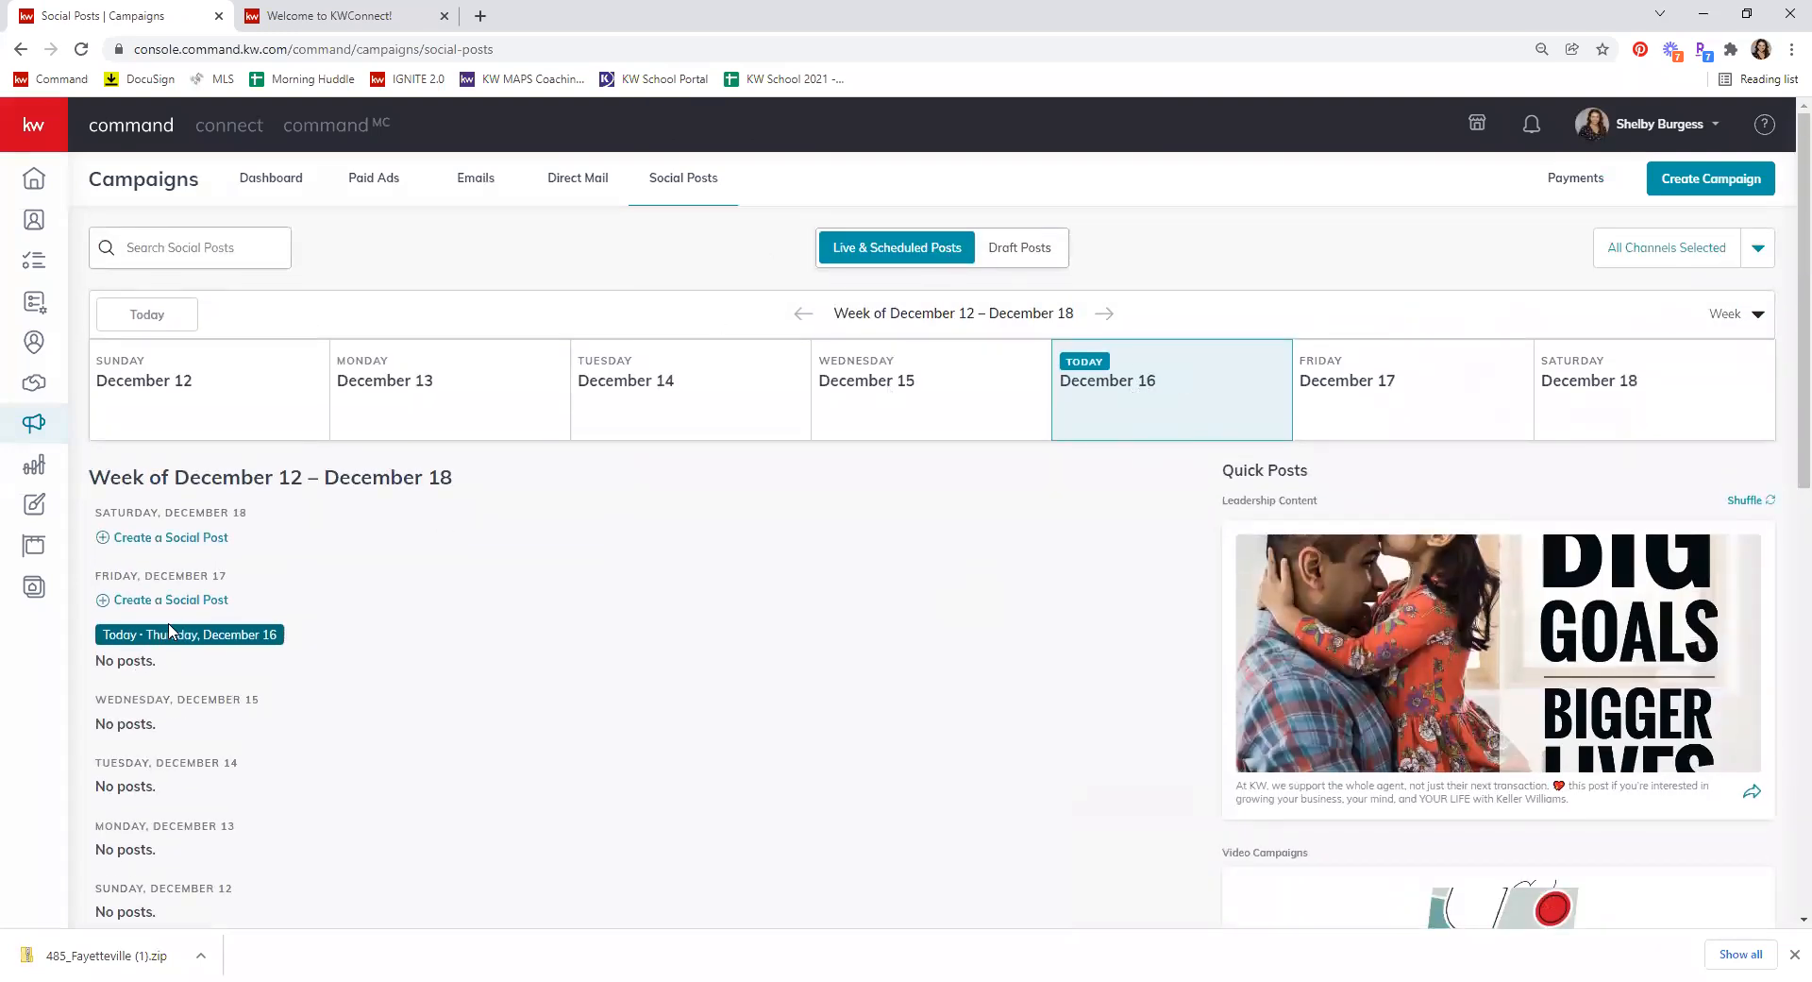
left_click(1102, 313)
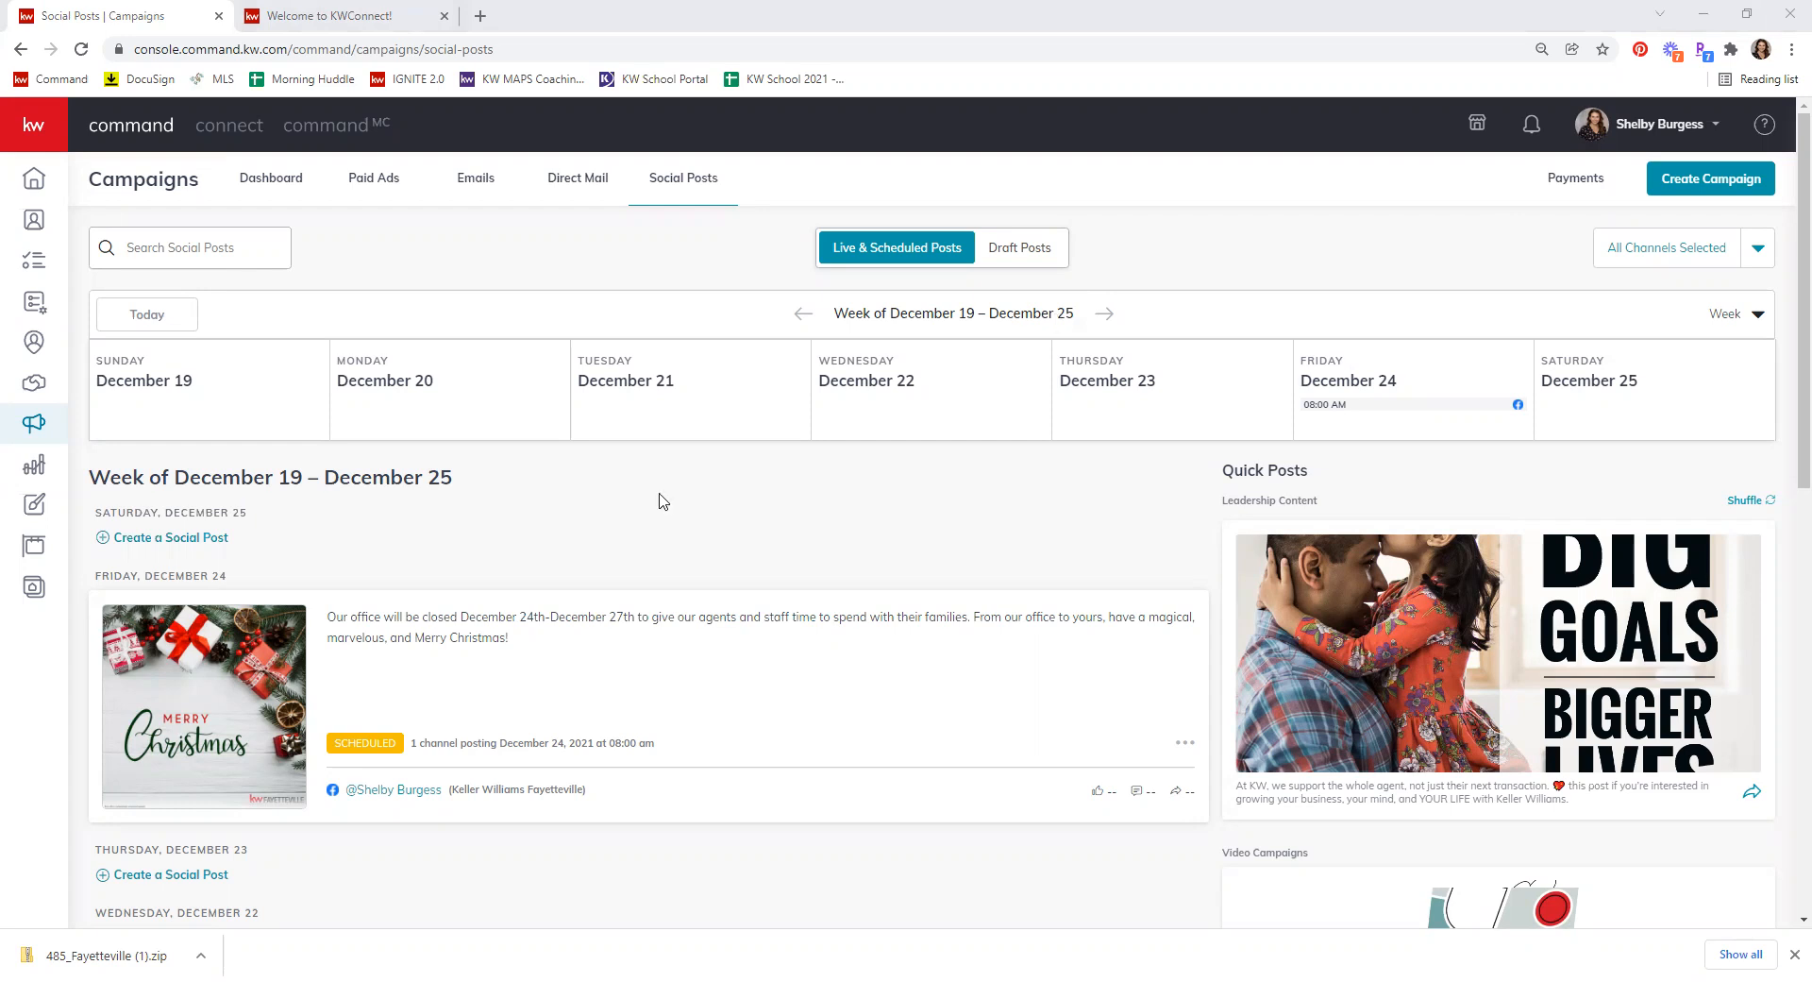
left_click(1106, 315)
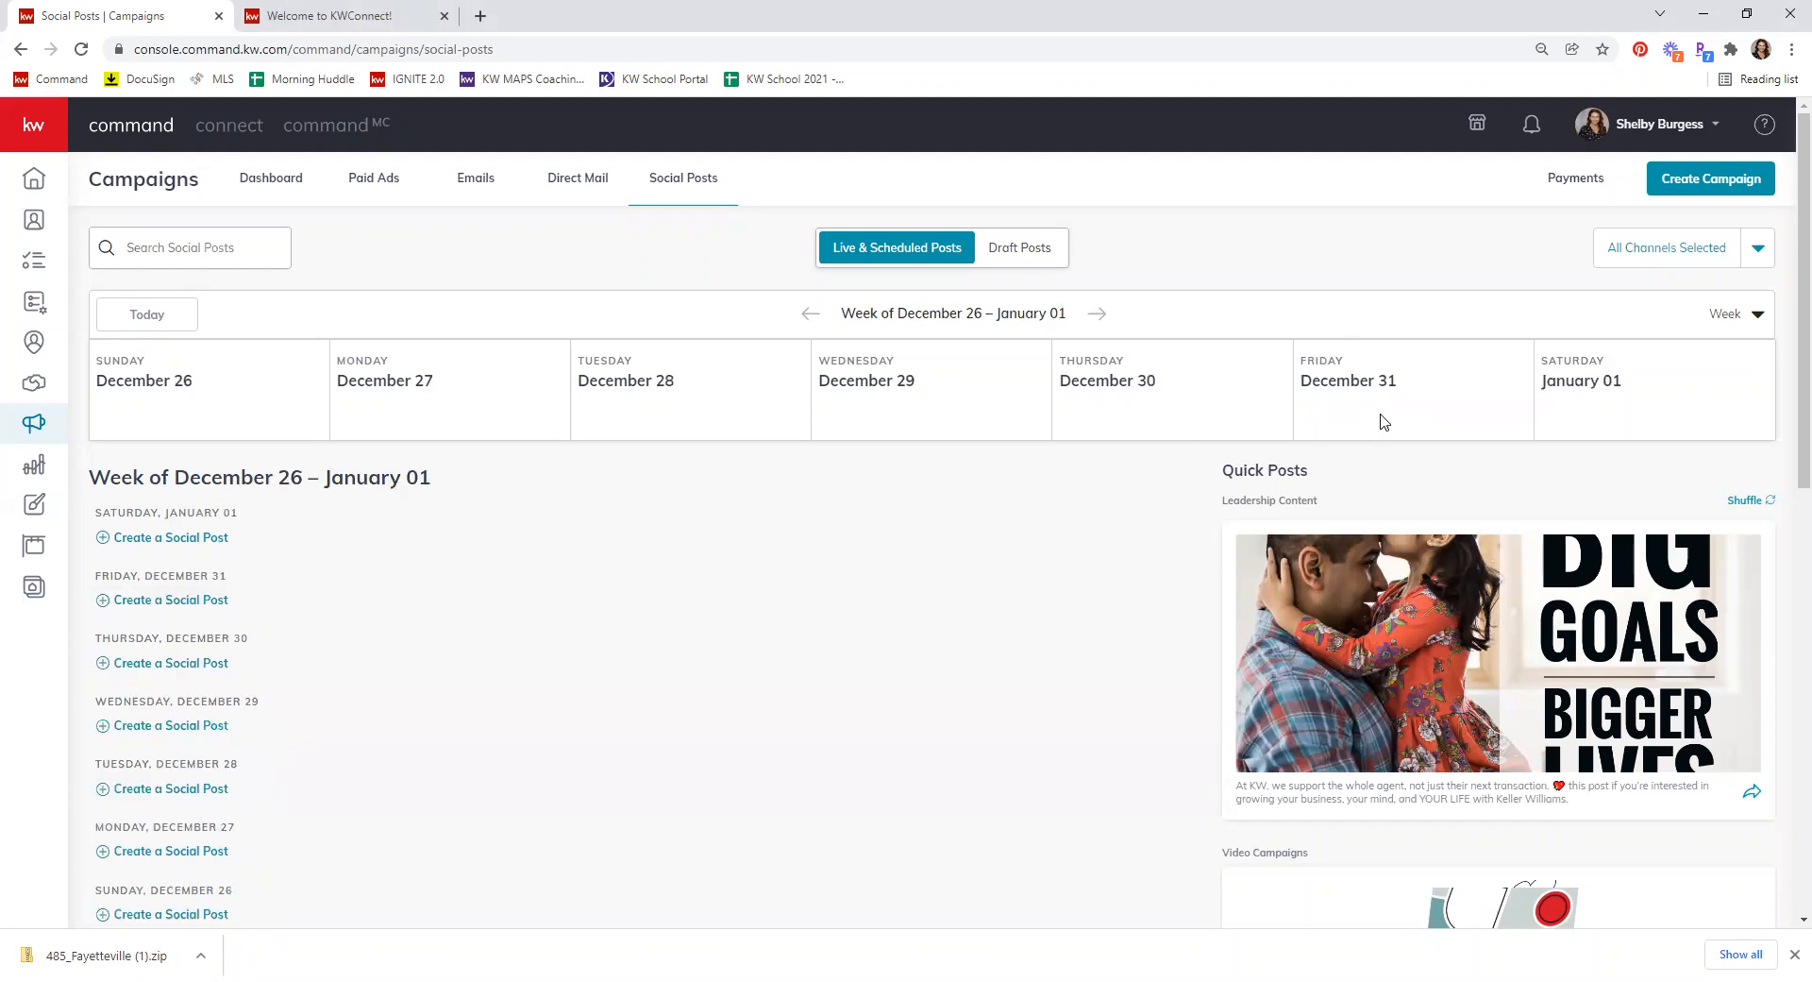
scroll(339, 727, "down", 2)
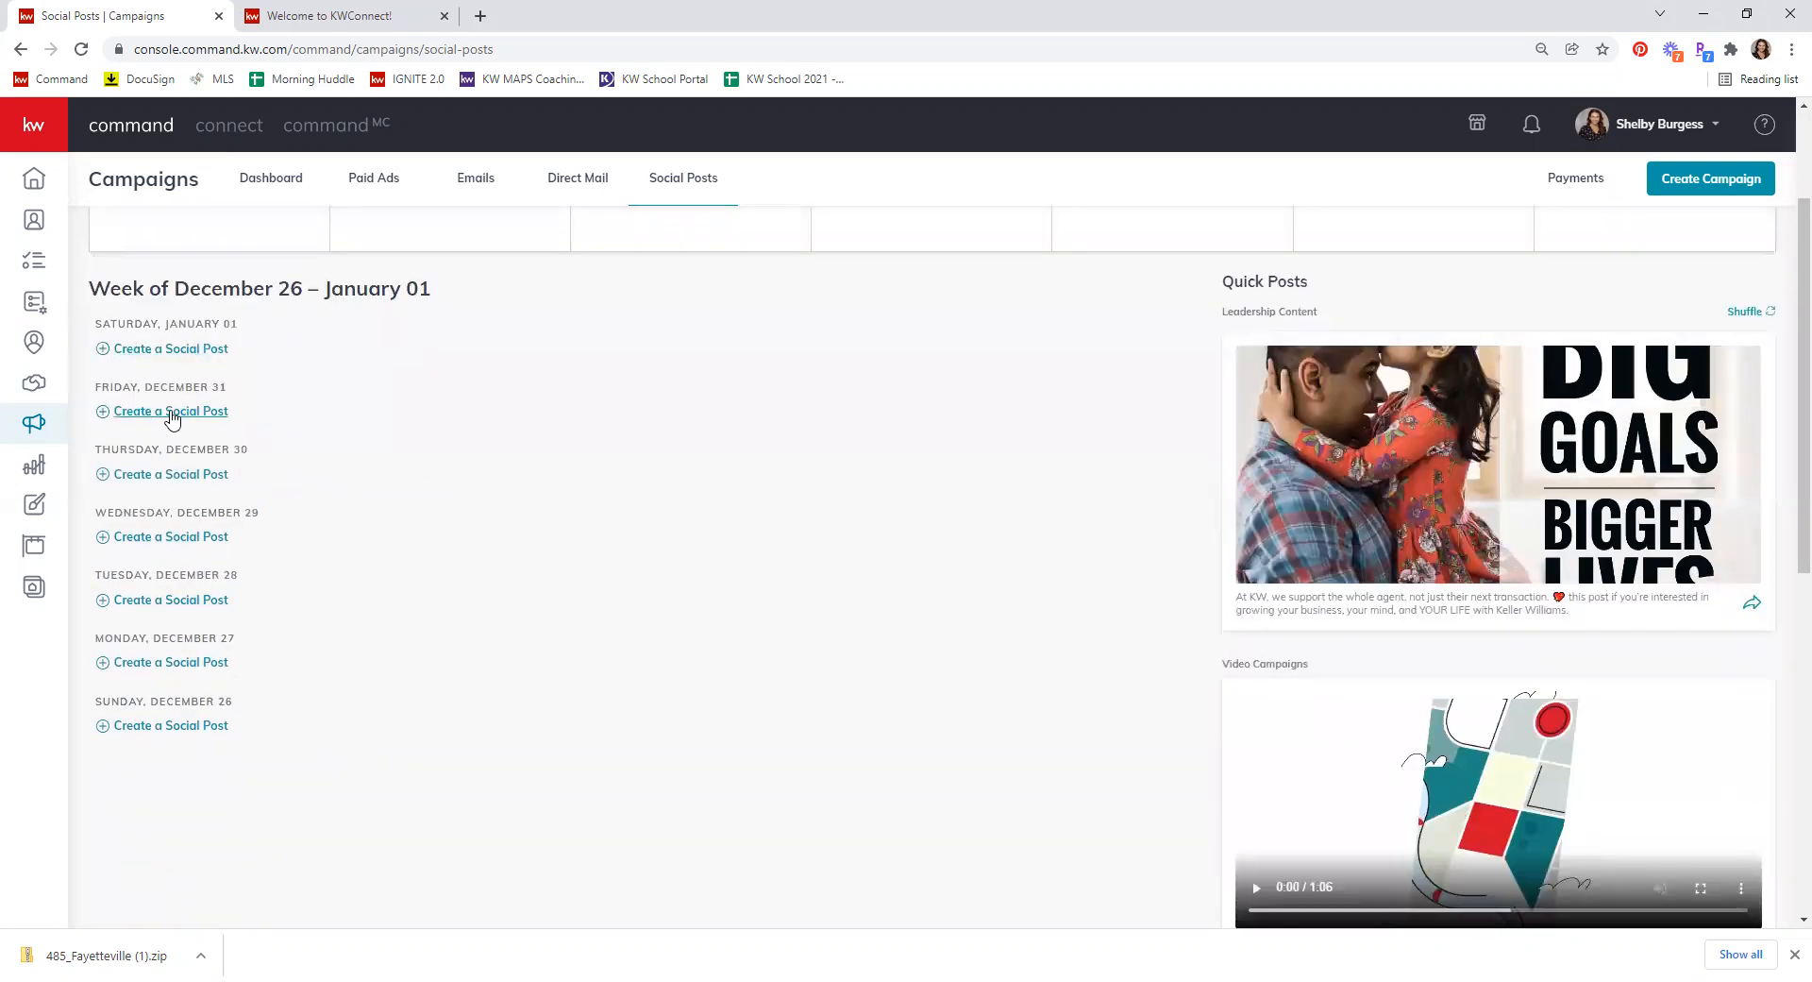
left_click(170, 413)
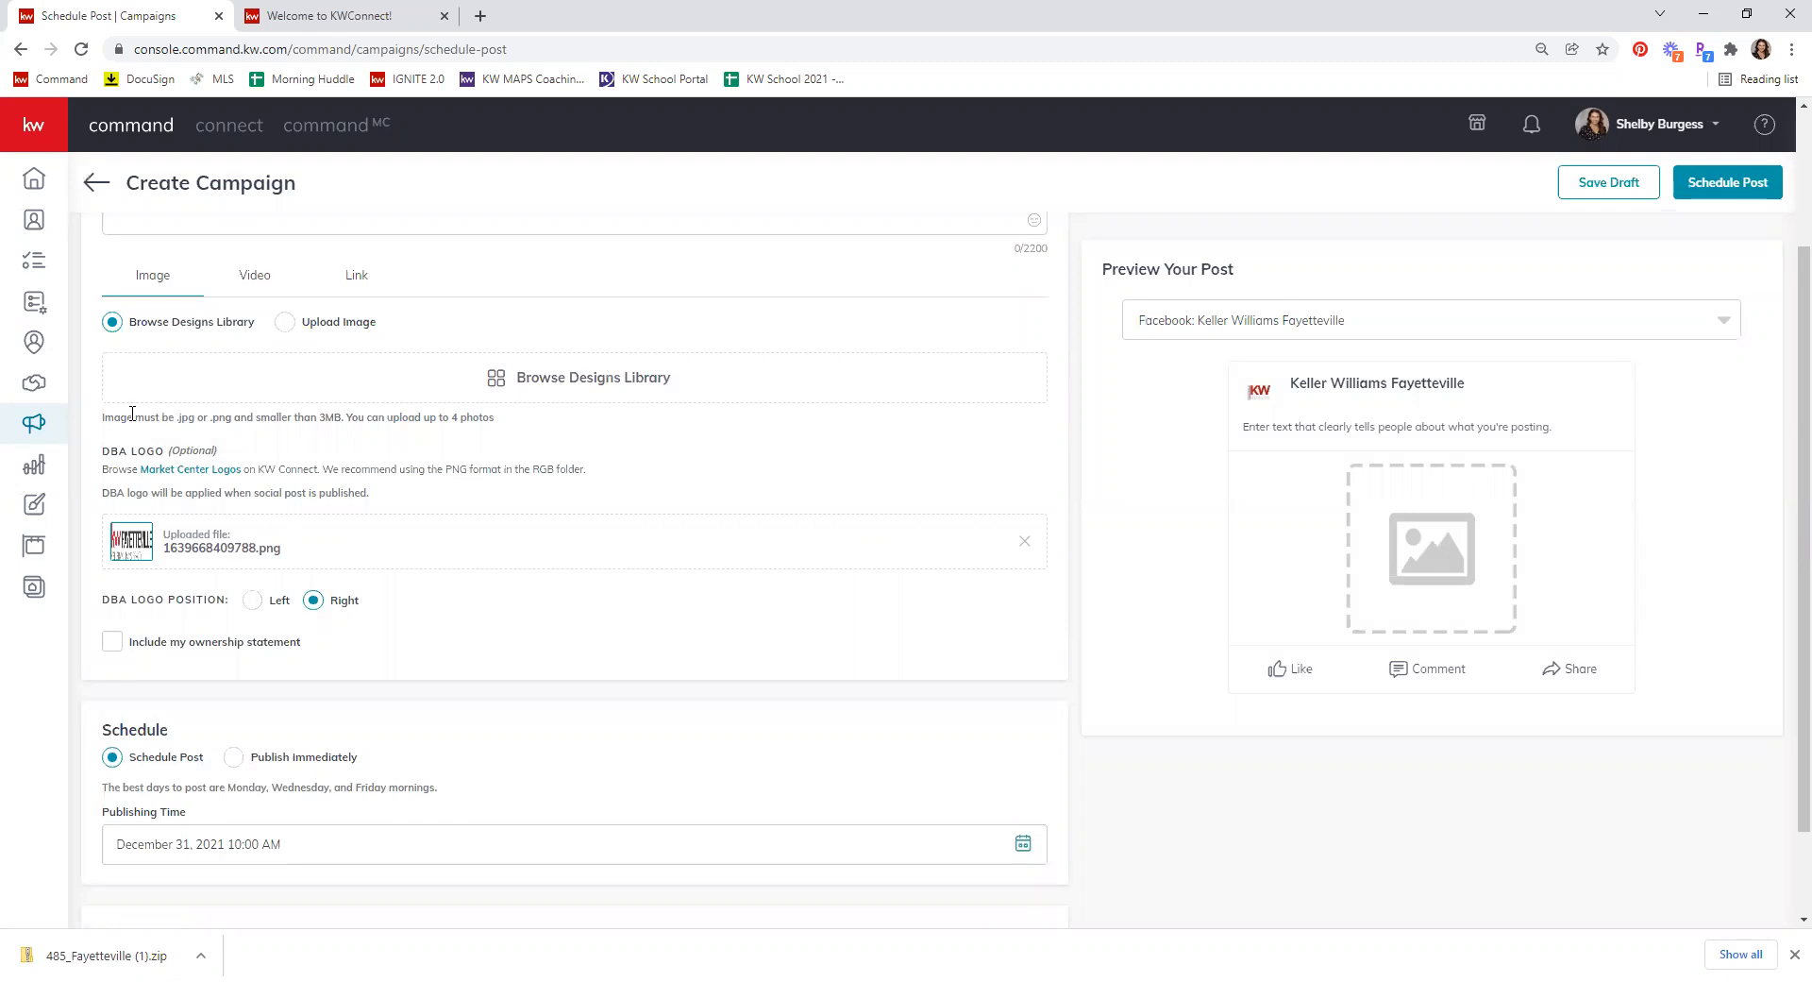
Step: Write a Happy New Year message from Keller Williams Fayetteville announcing the Friday, December 31st closure and inviting those wanting a new home in 2022 to call
scroll(132, 412, "up", 2)
left_click(164, 362)
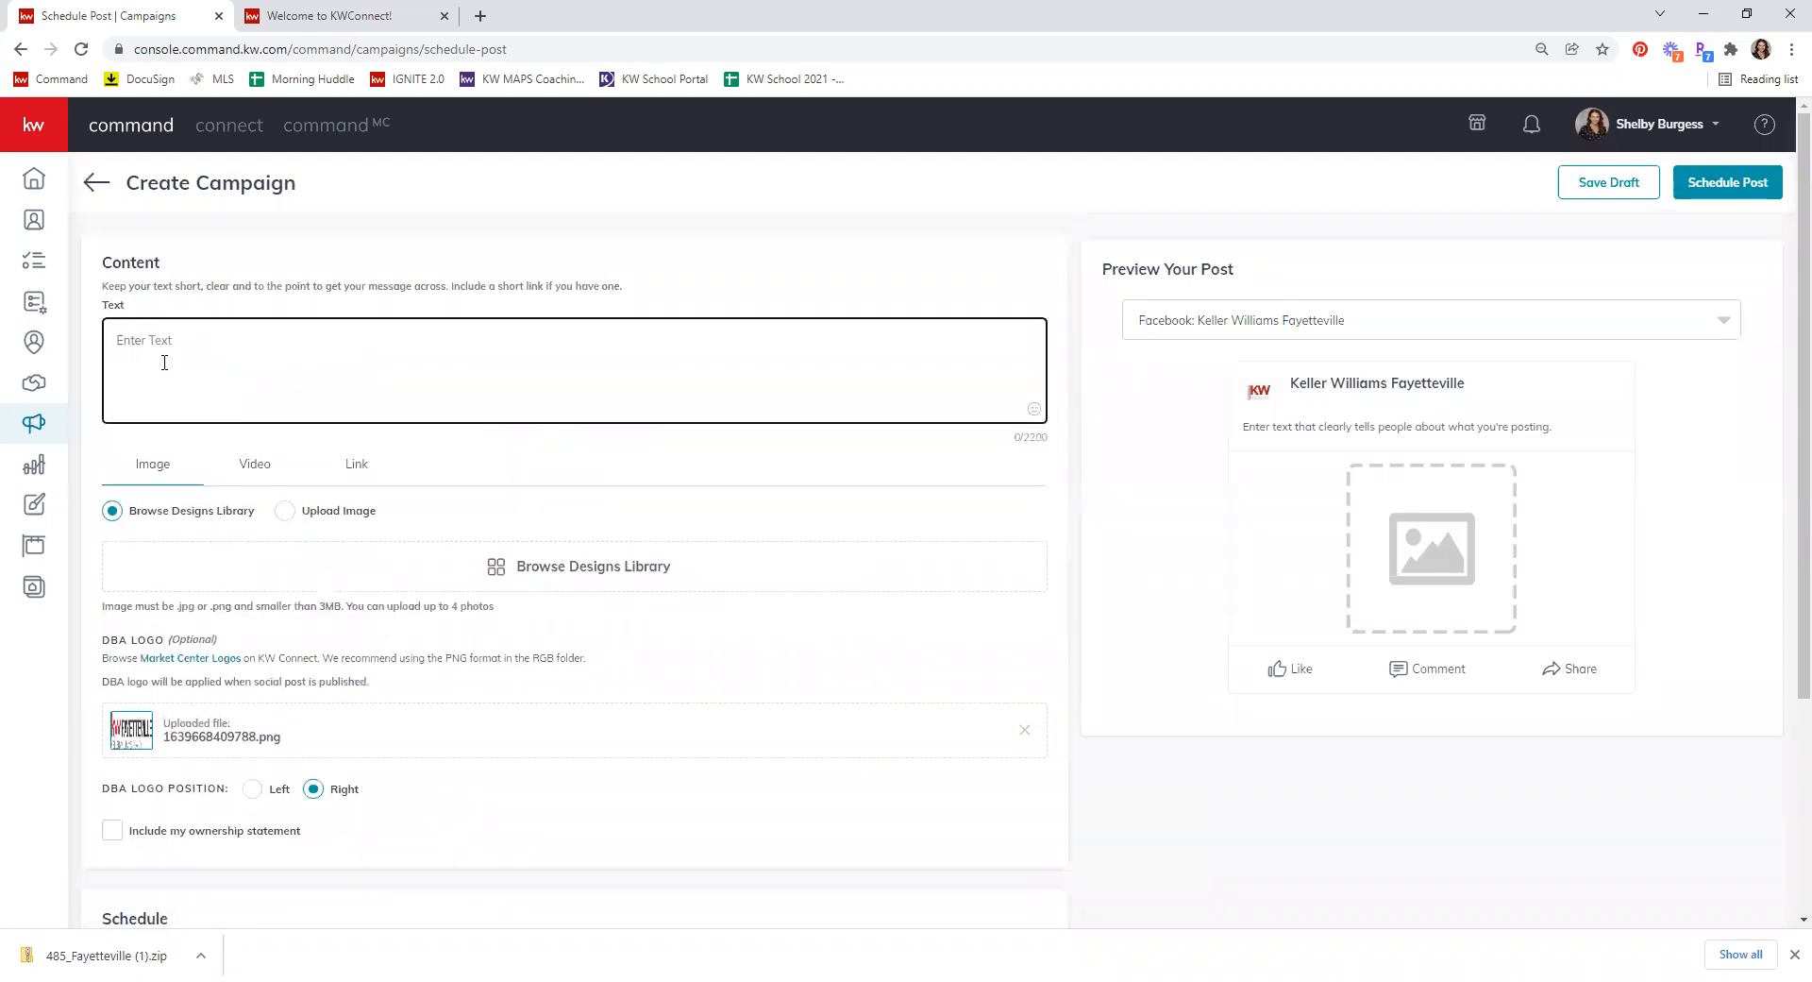
type("Happy New Year fro")
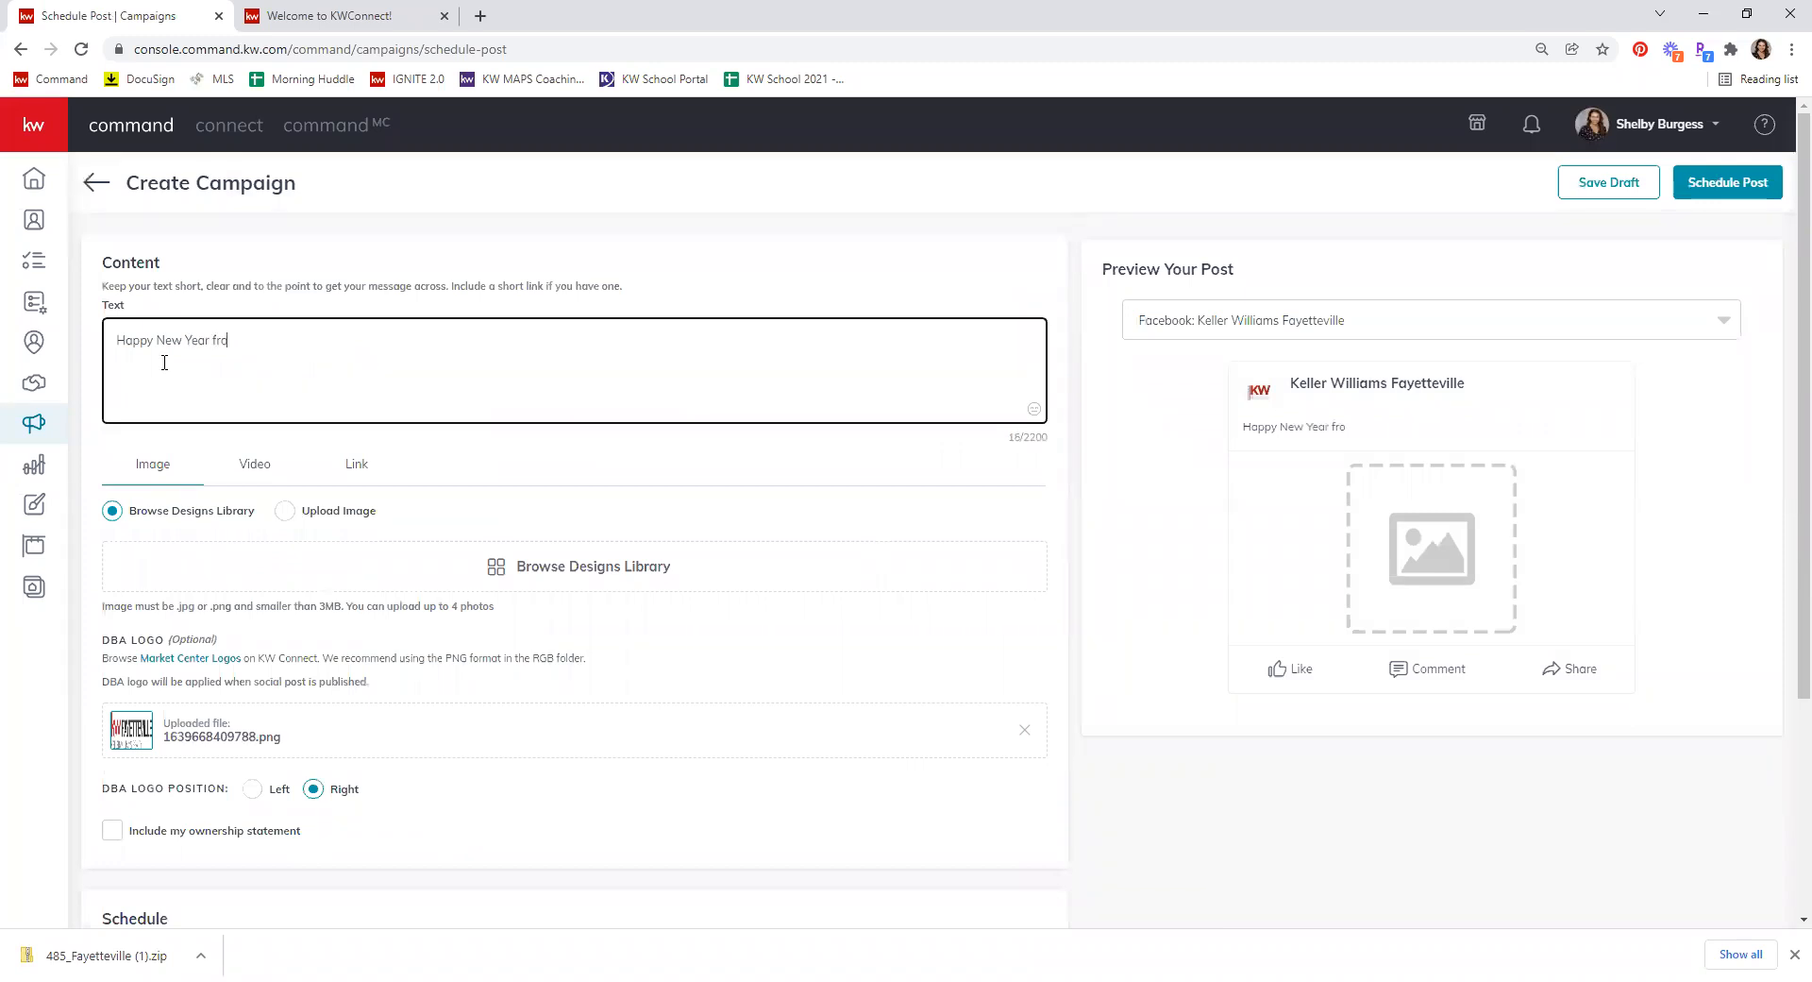
type("m all of us at Keller Williams")
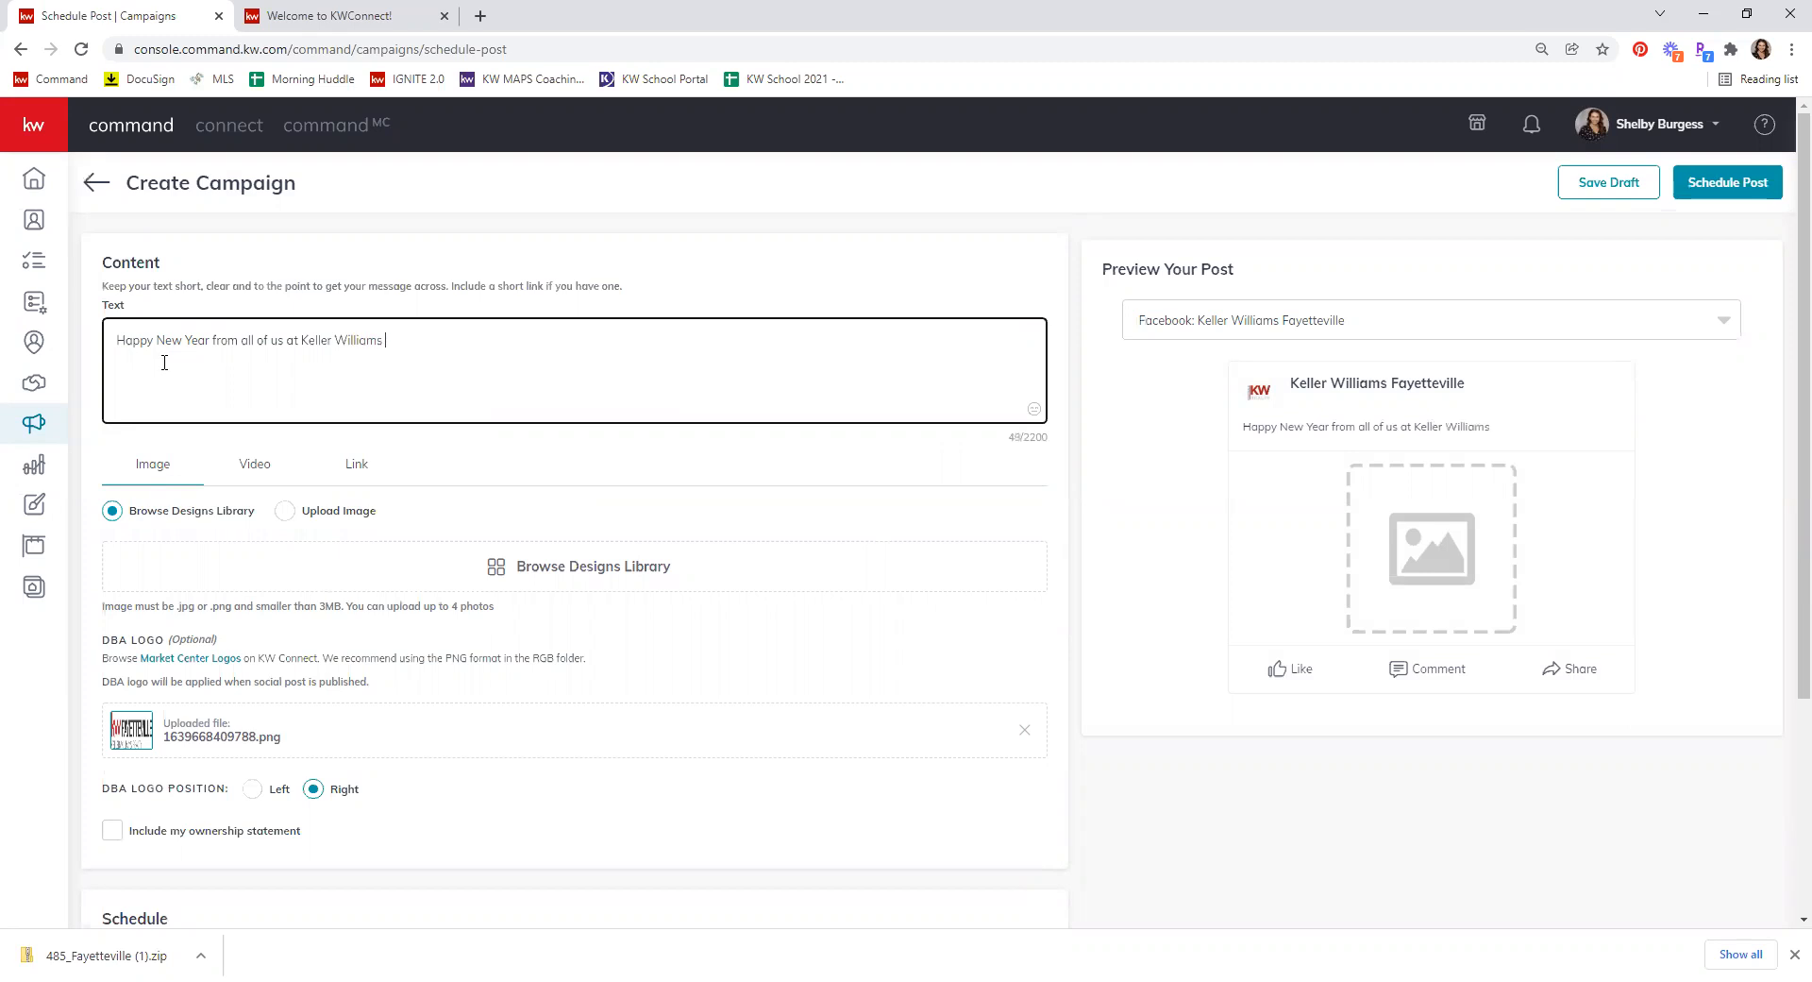
type(" Fayetteville! Our office will be clos")
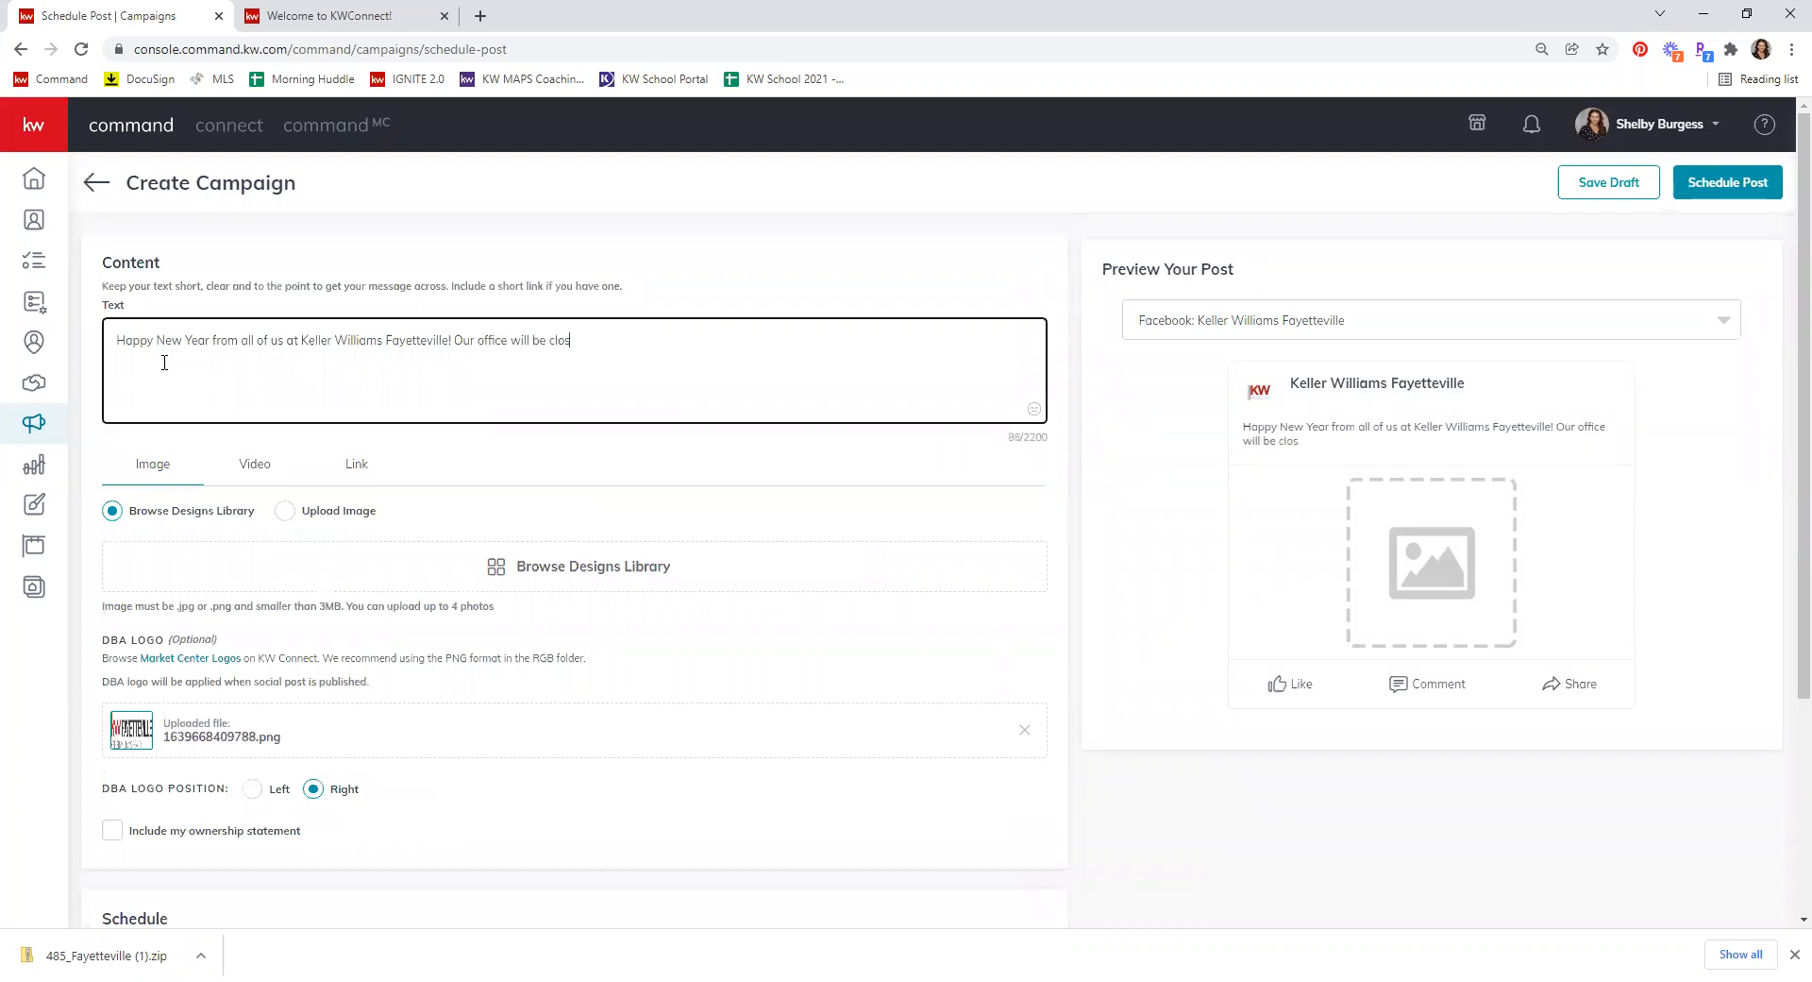
type("ed Friday. December 31st")
type("in observance of the ne")
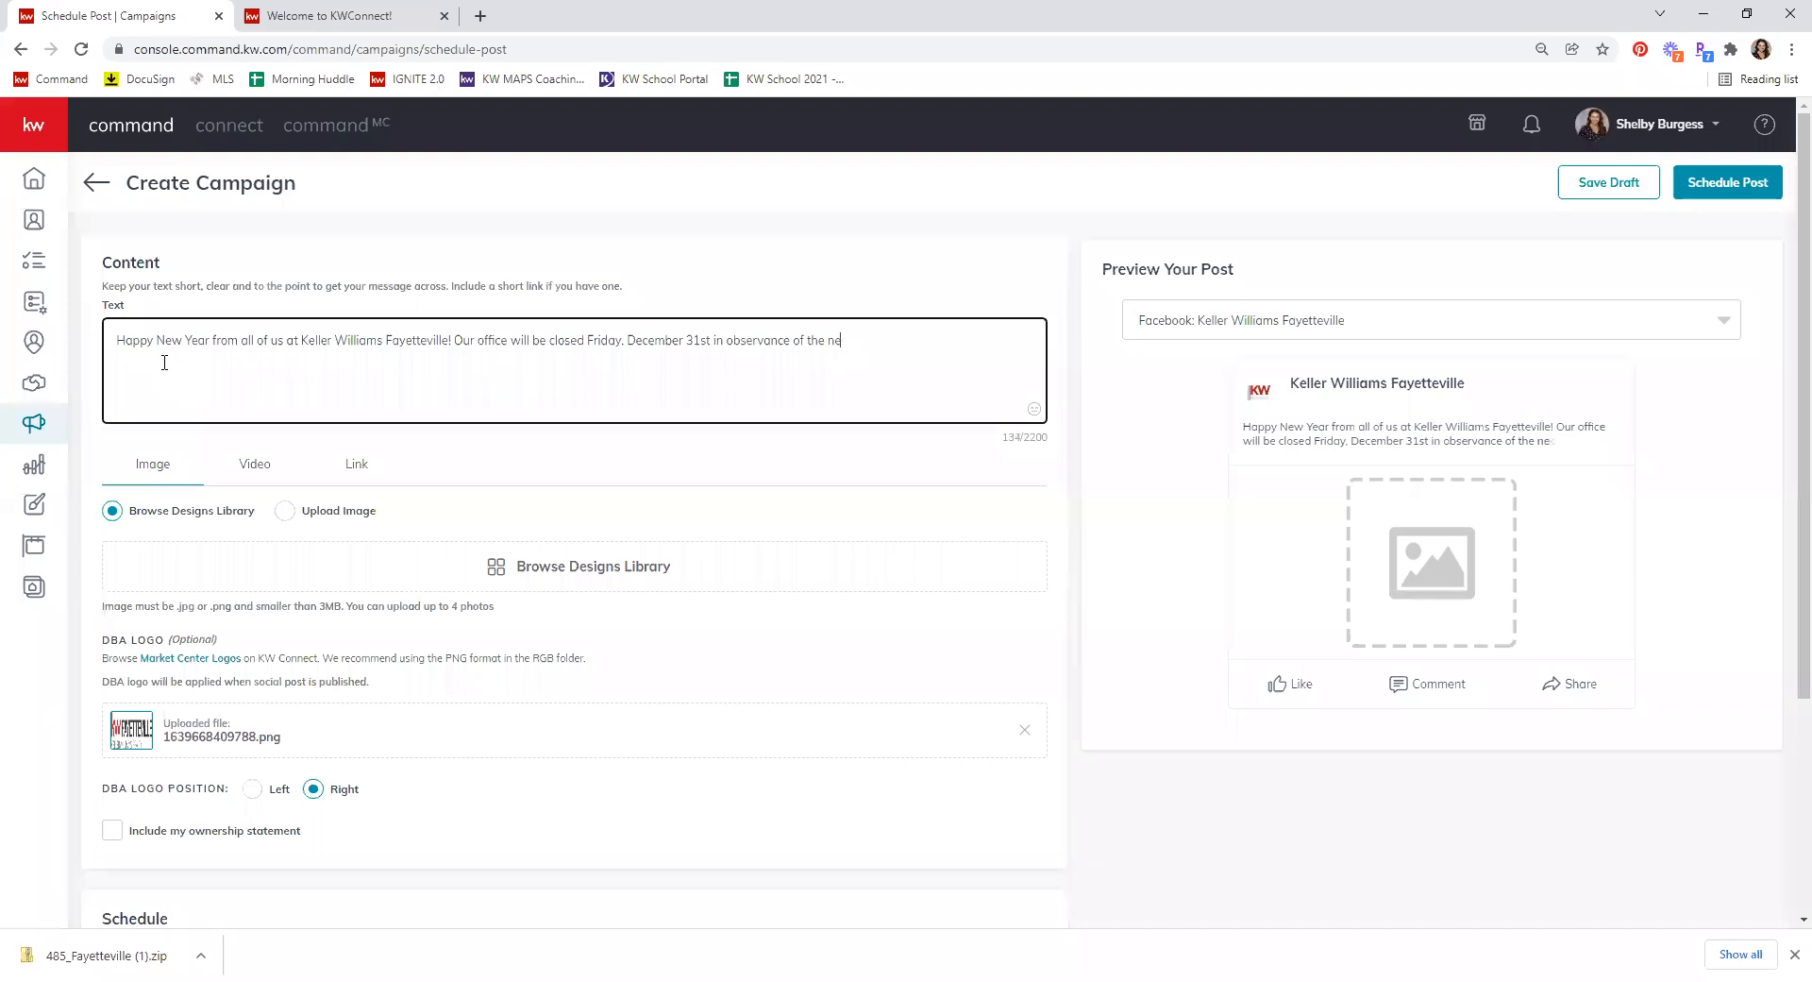
type("ar yyear. If your resolution is")
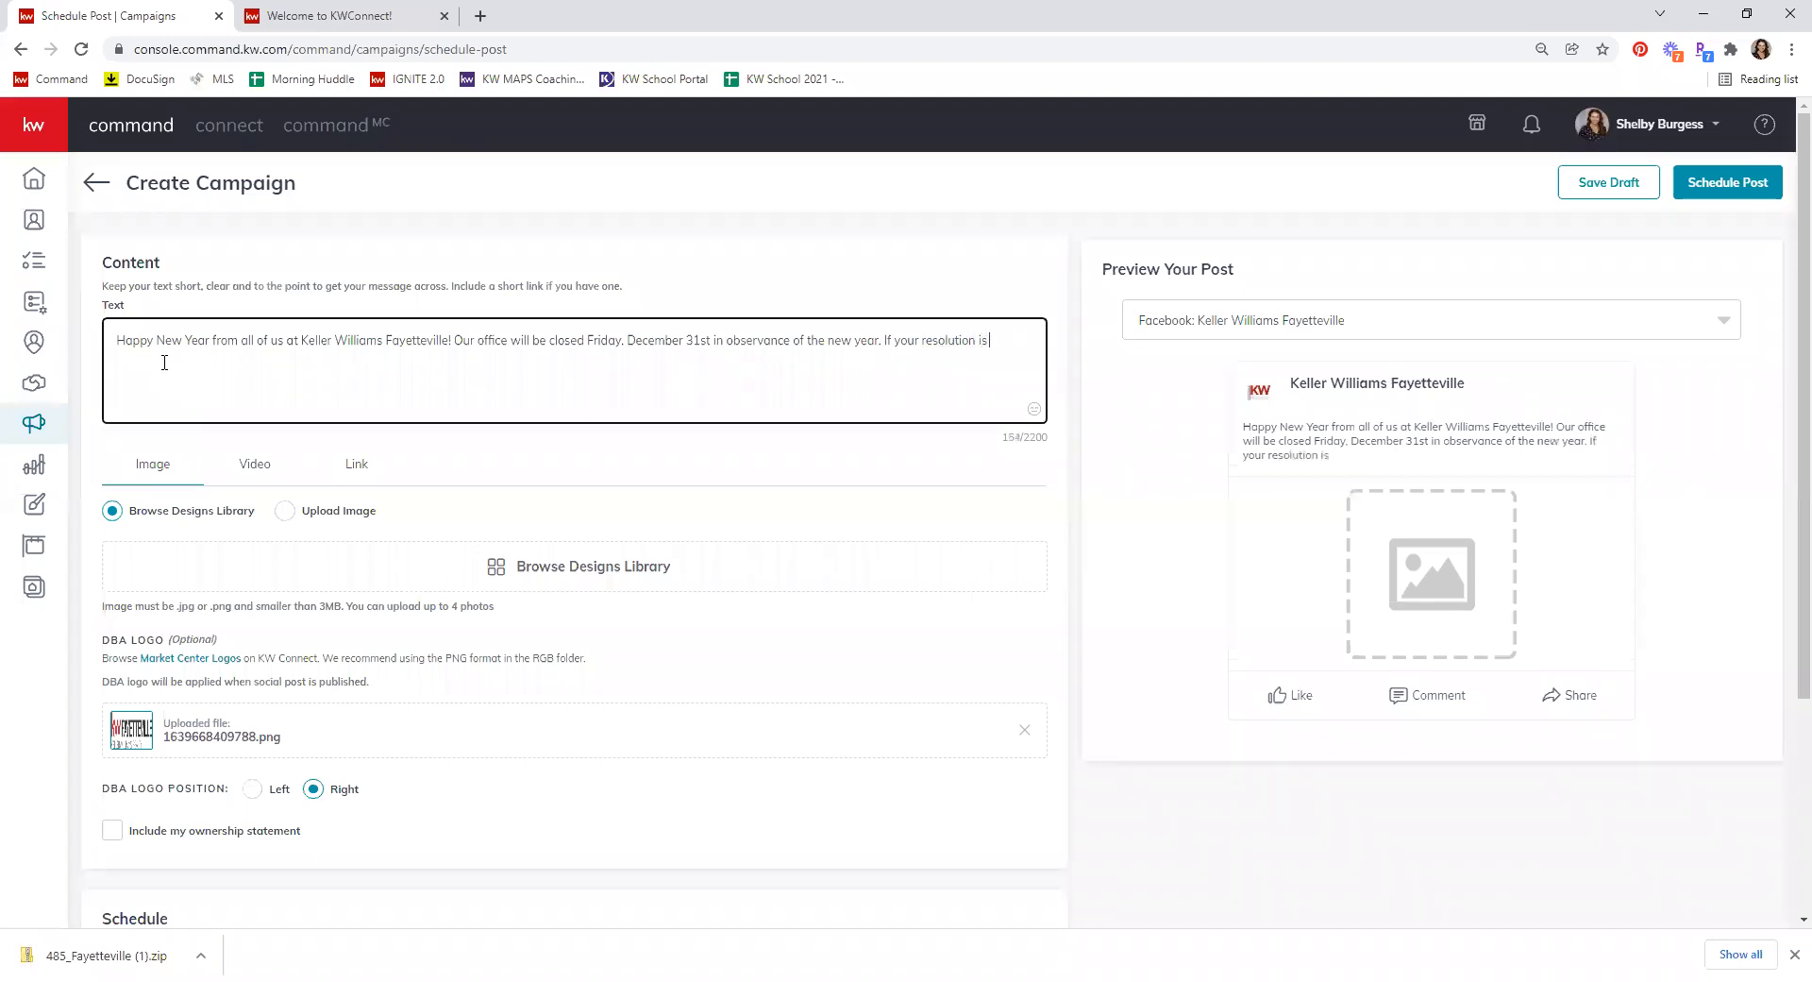
type(" in a new home in 2022. give our")
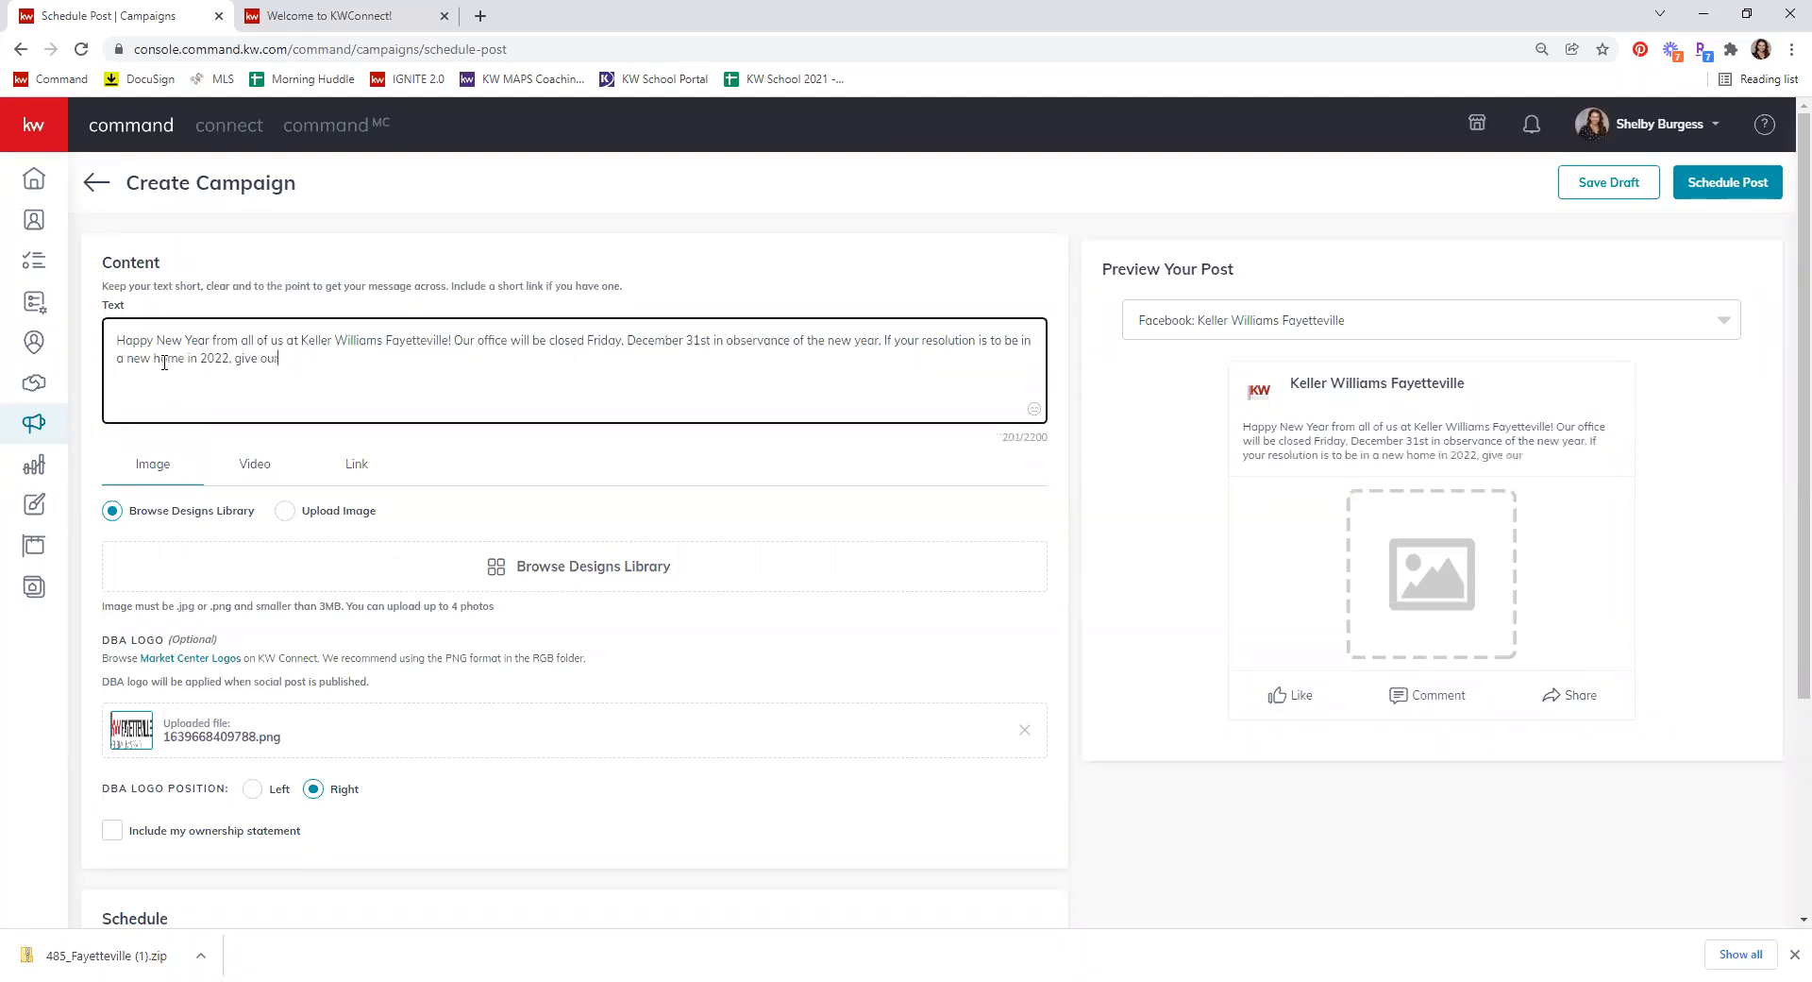
type("us a call!")
Step: Add the New Years 2022 design from the designs library to the post, cropped to Square (1:1)
scroll(438, 353, "down", 2)
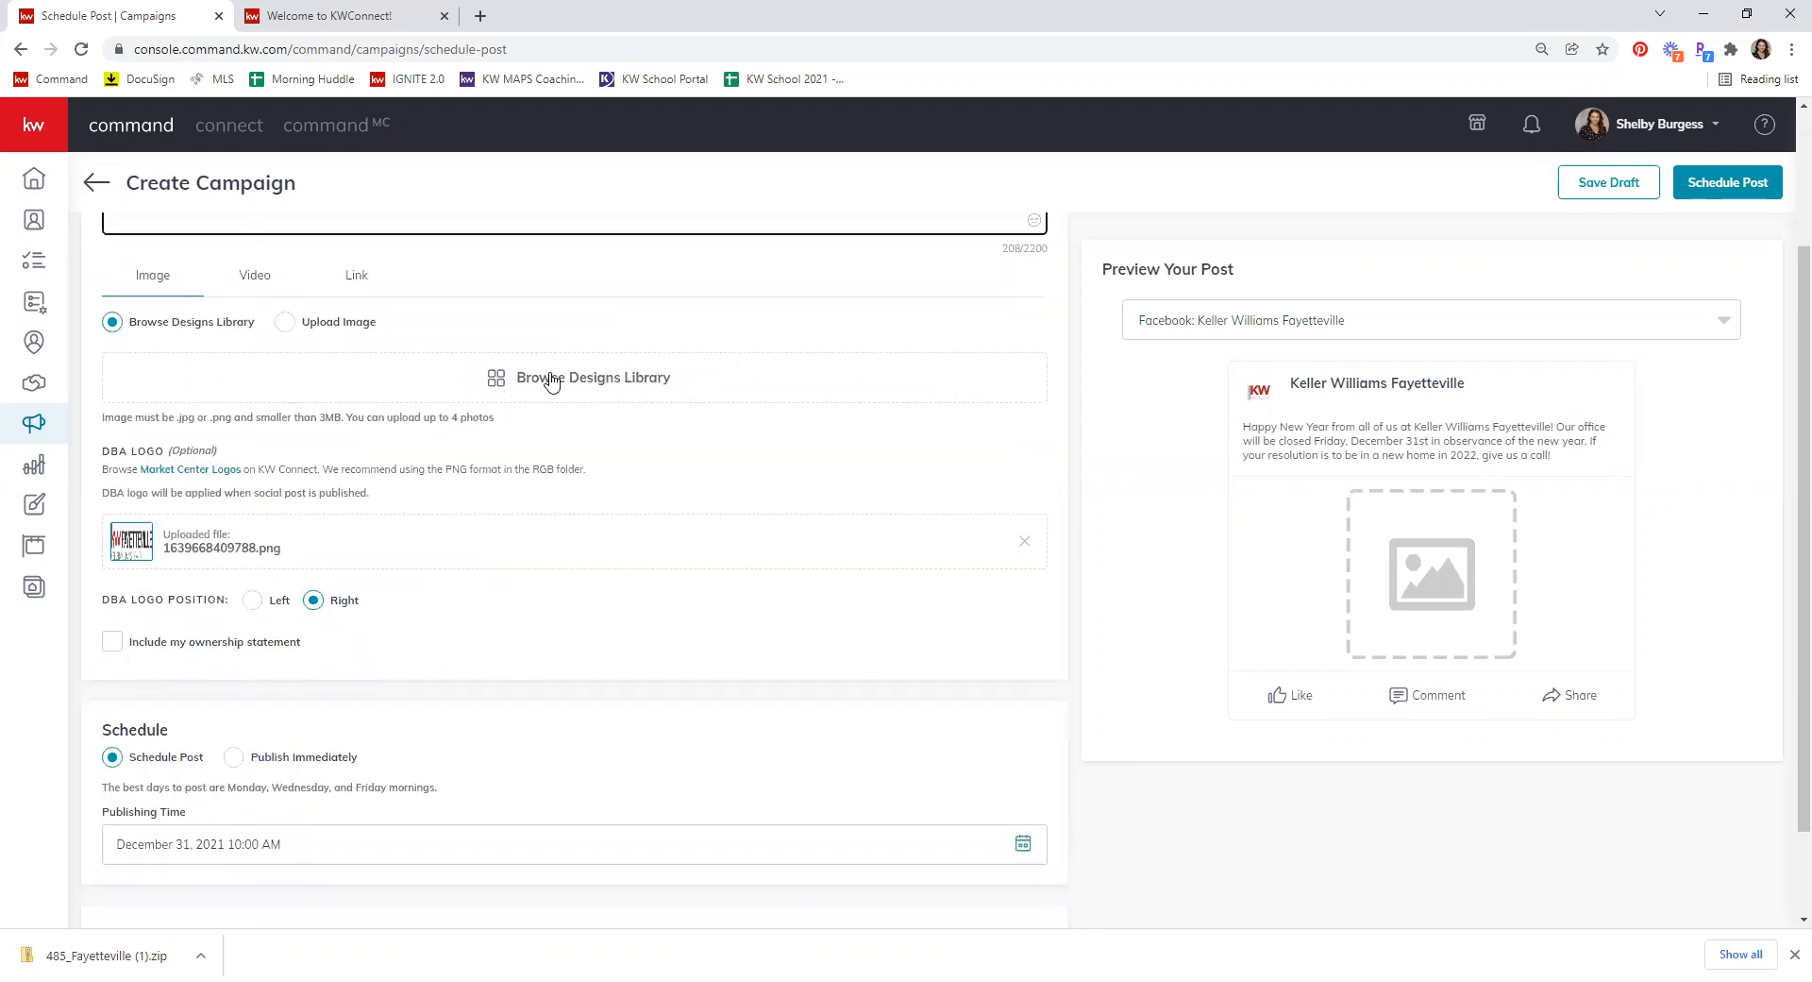
left_click(547, 382)
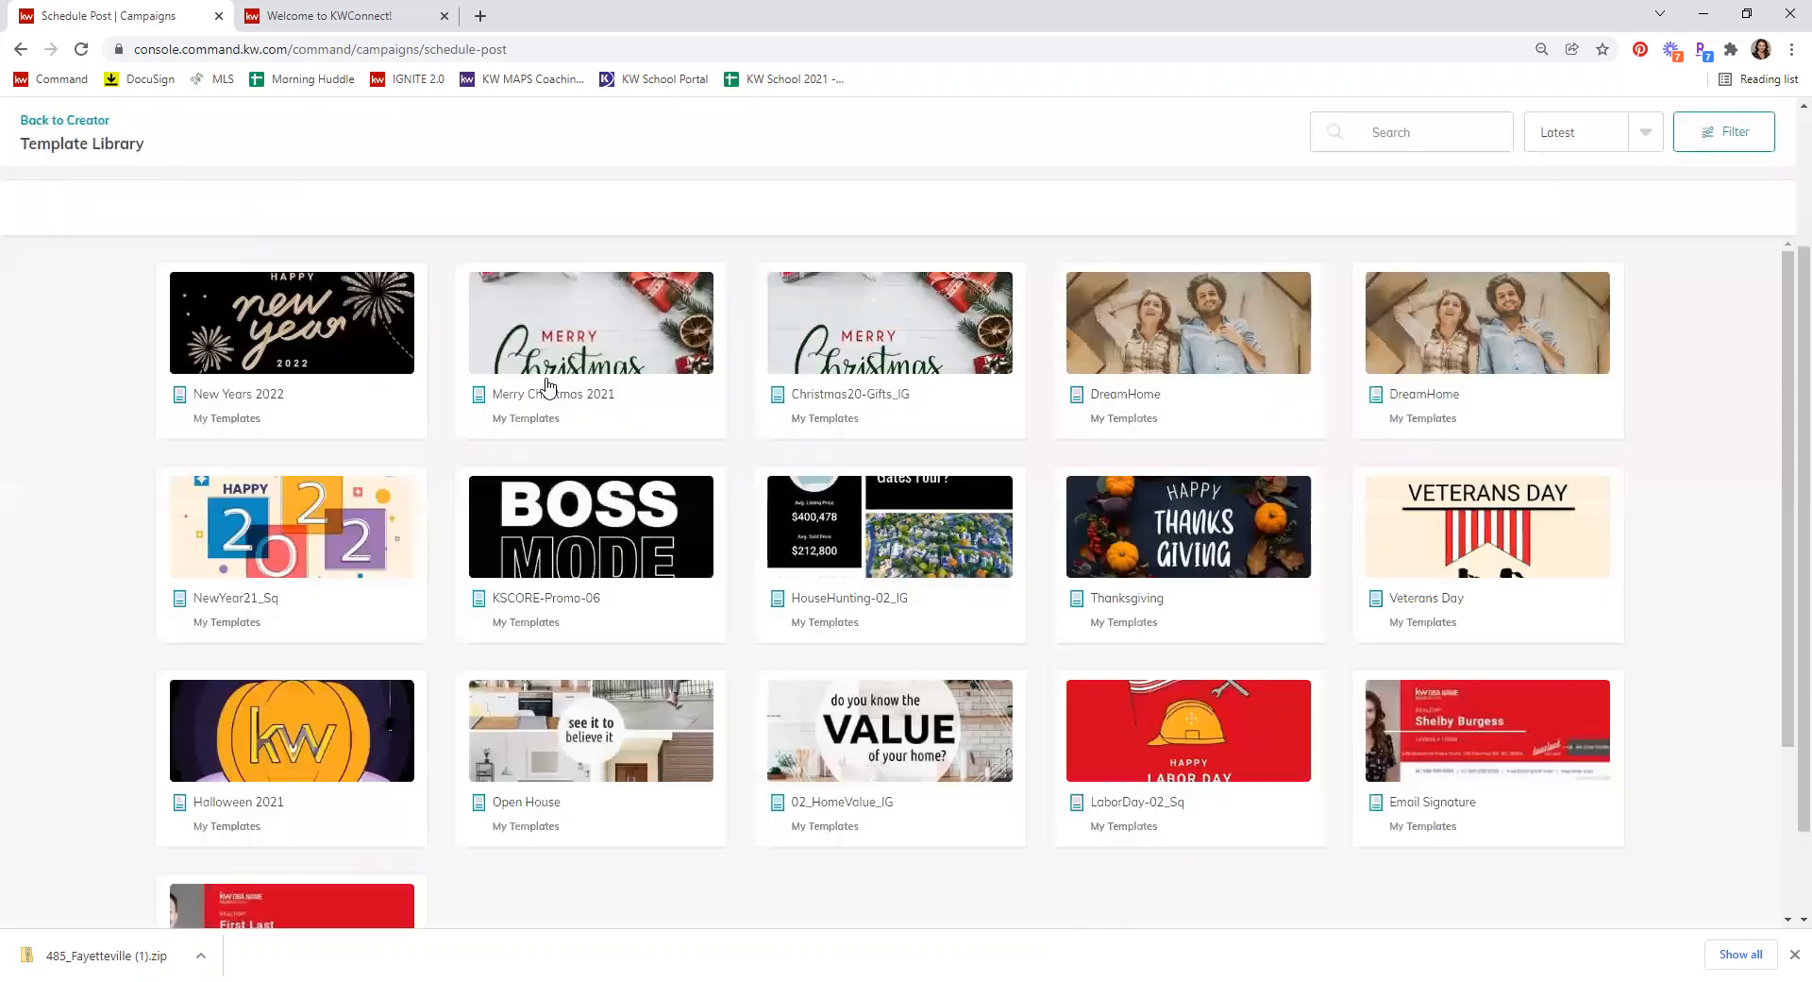
left_click(292, 349)
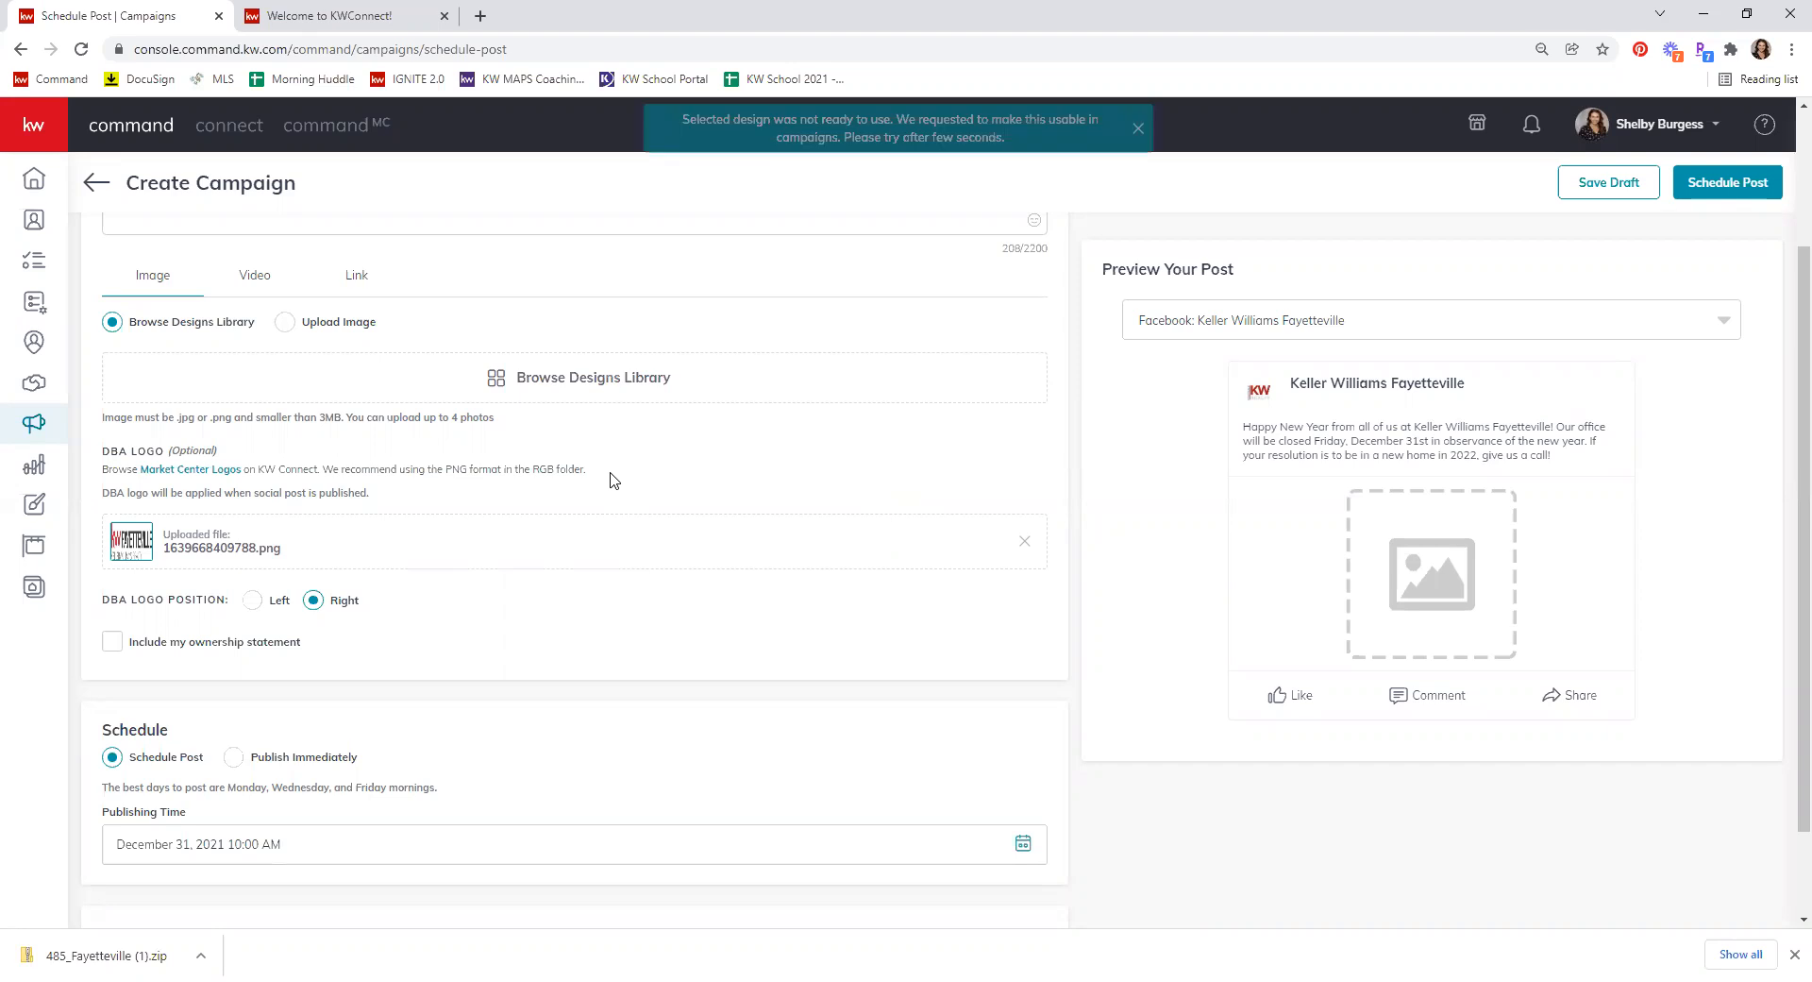
scroll(931, 379, "up", 2)
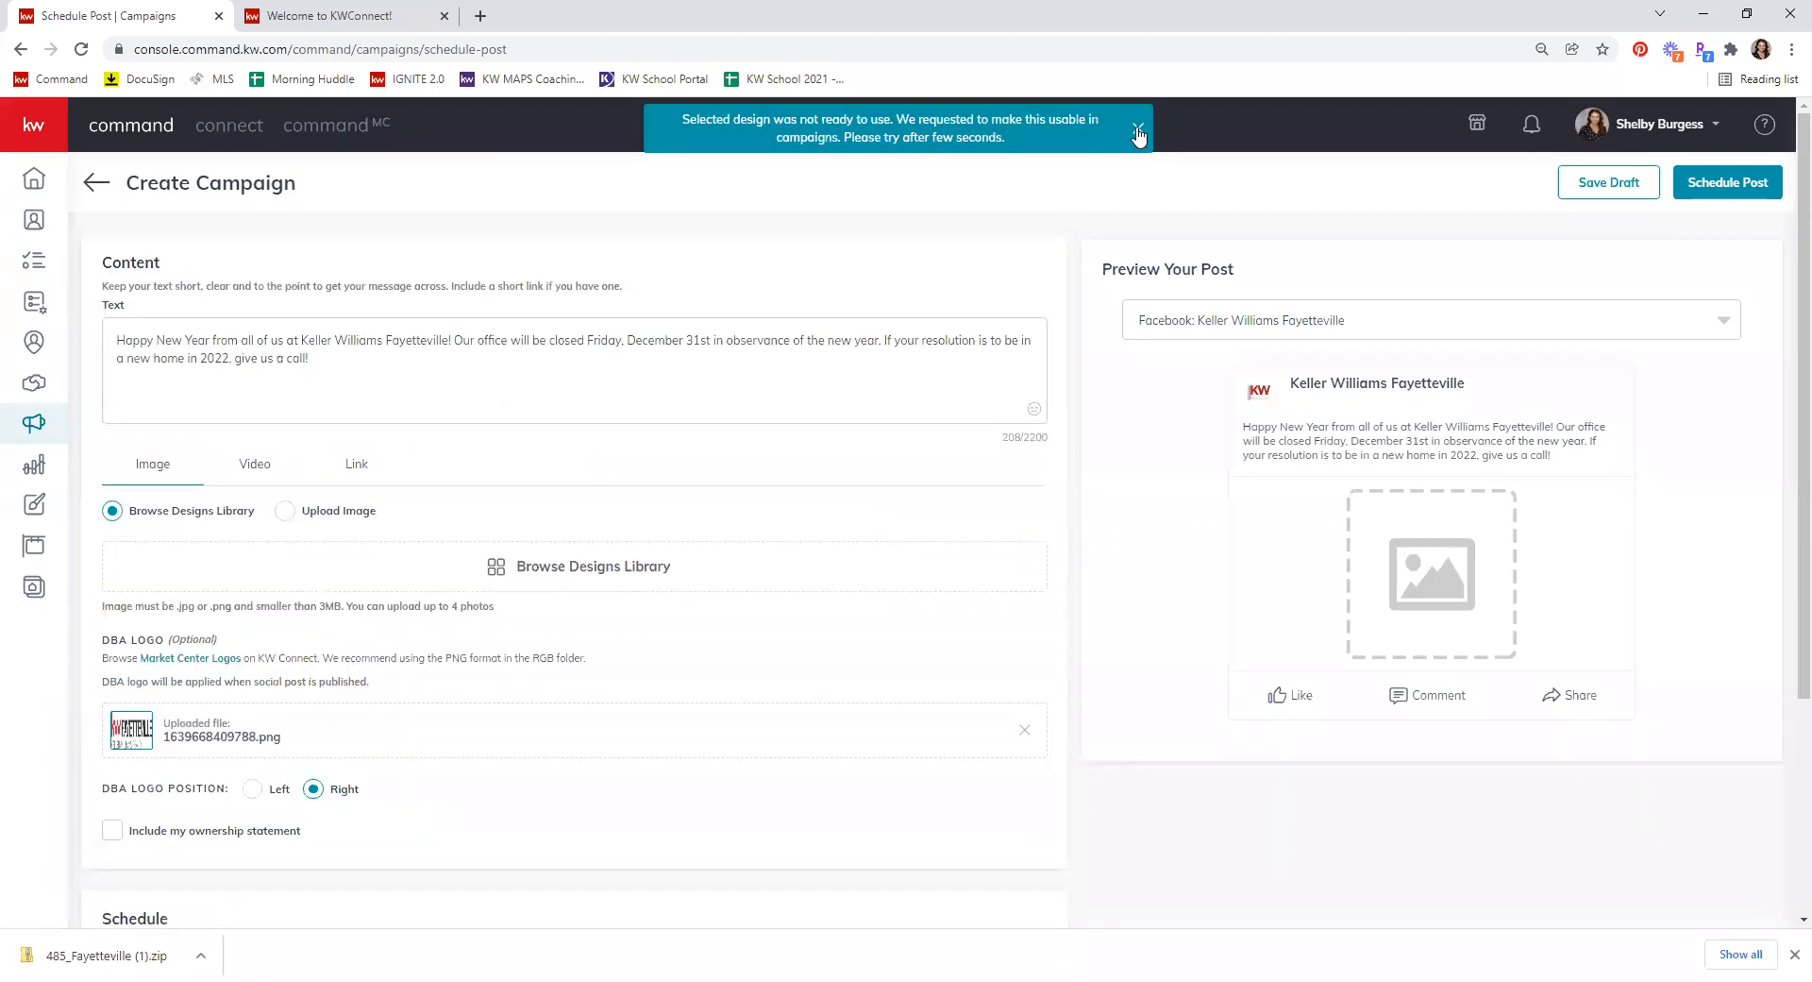
left_click(1139, 128)
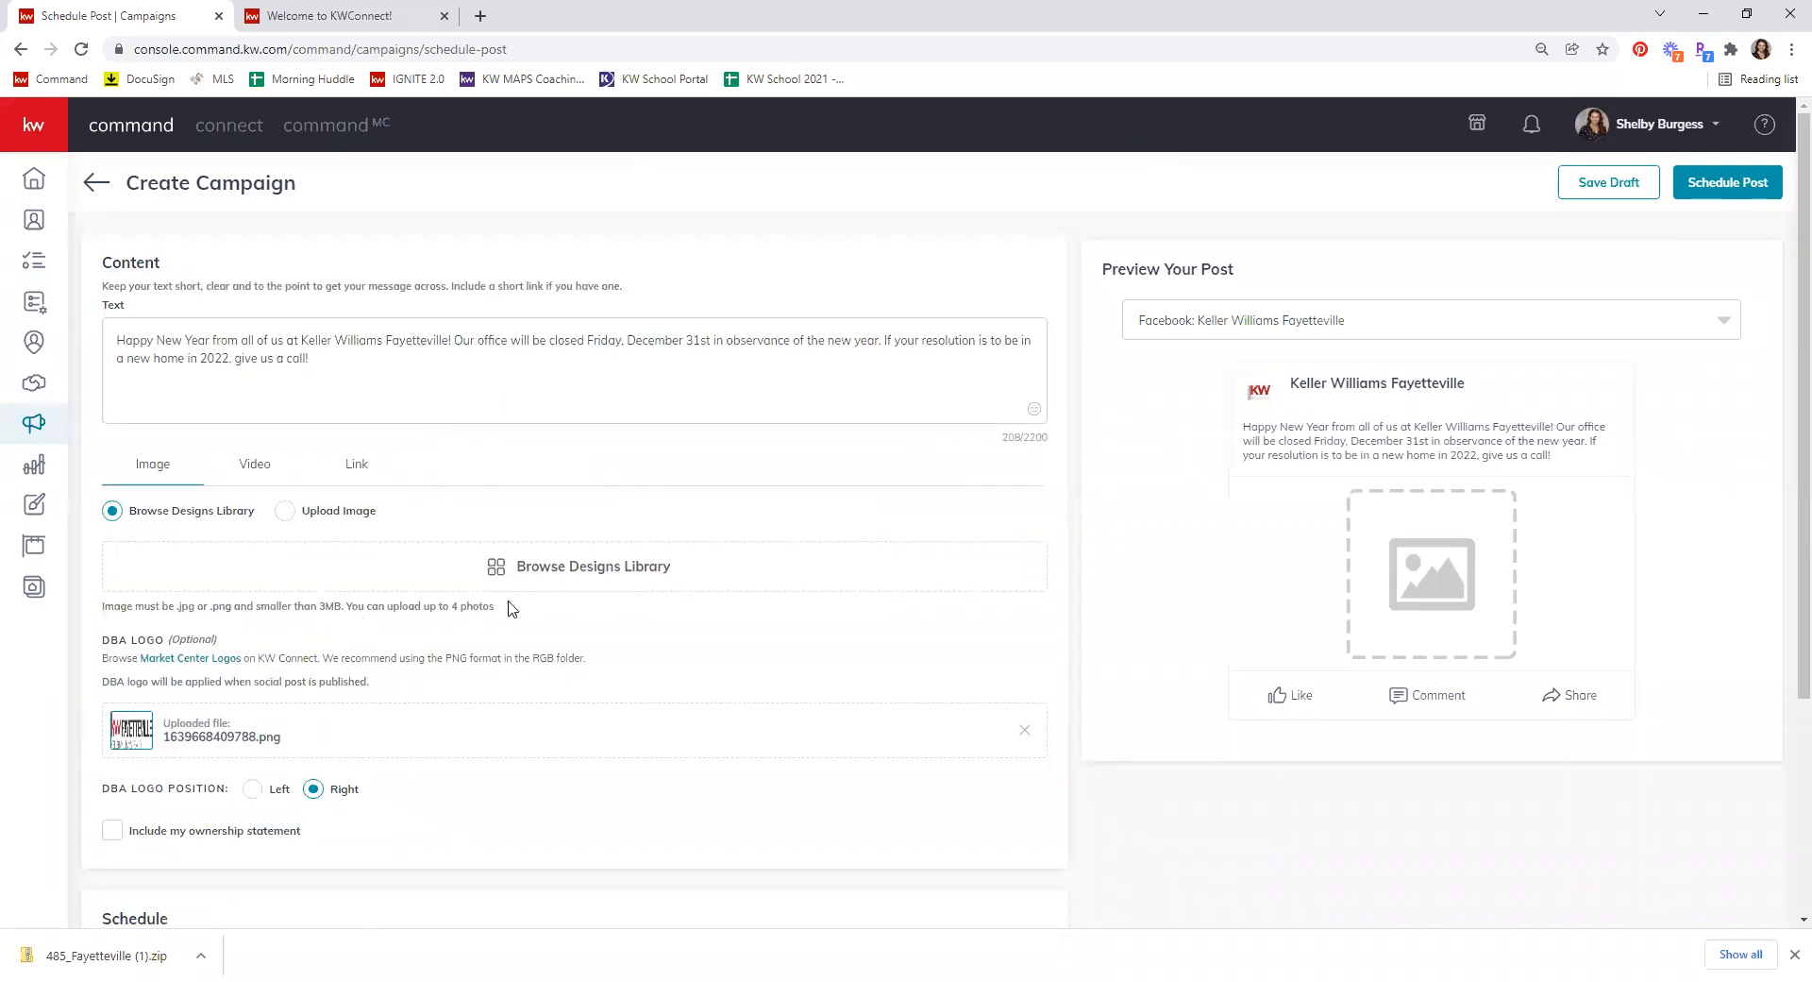
left_click(563, 572)
left_click(300, 382)
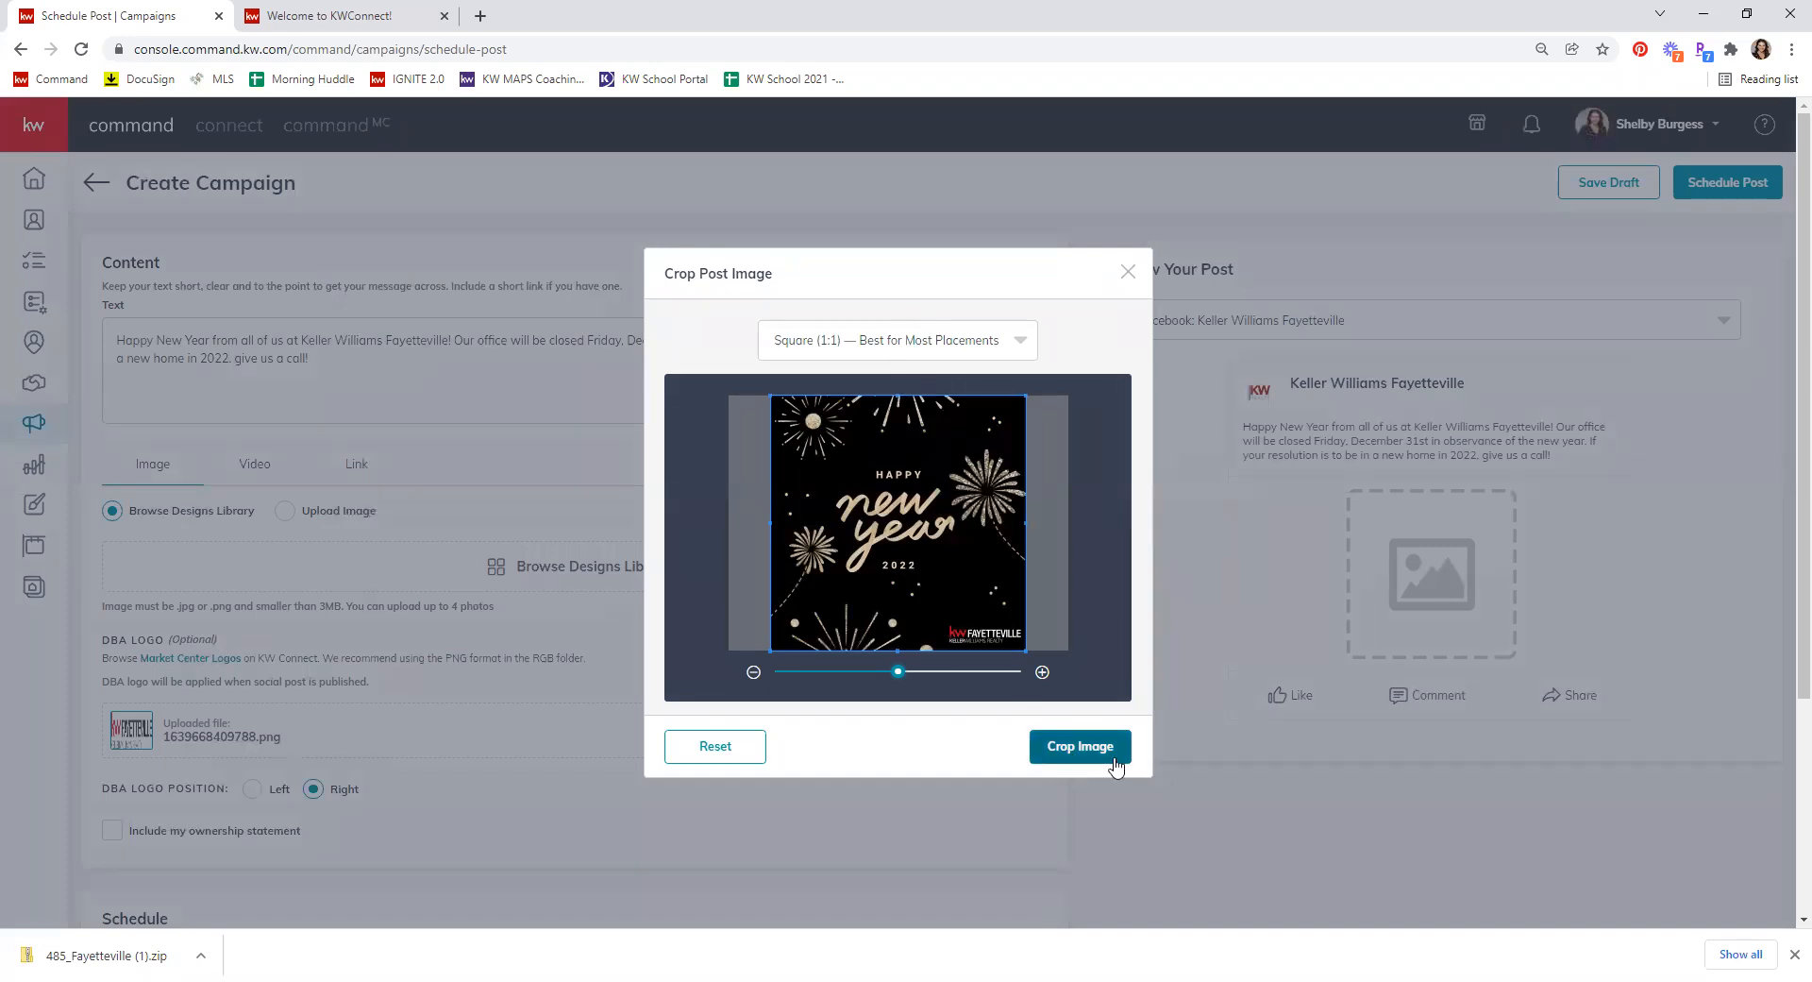
left_click(1078, 755)
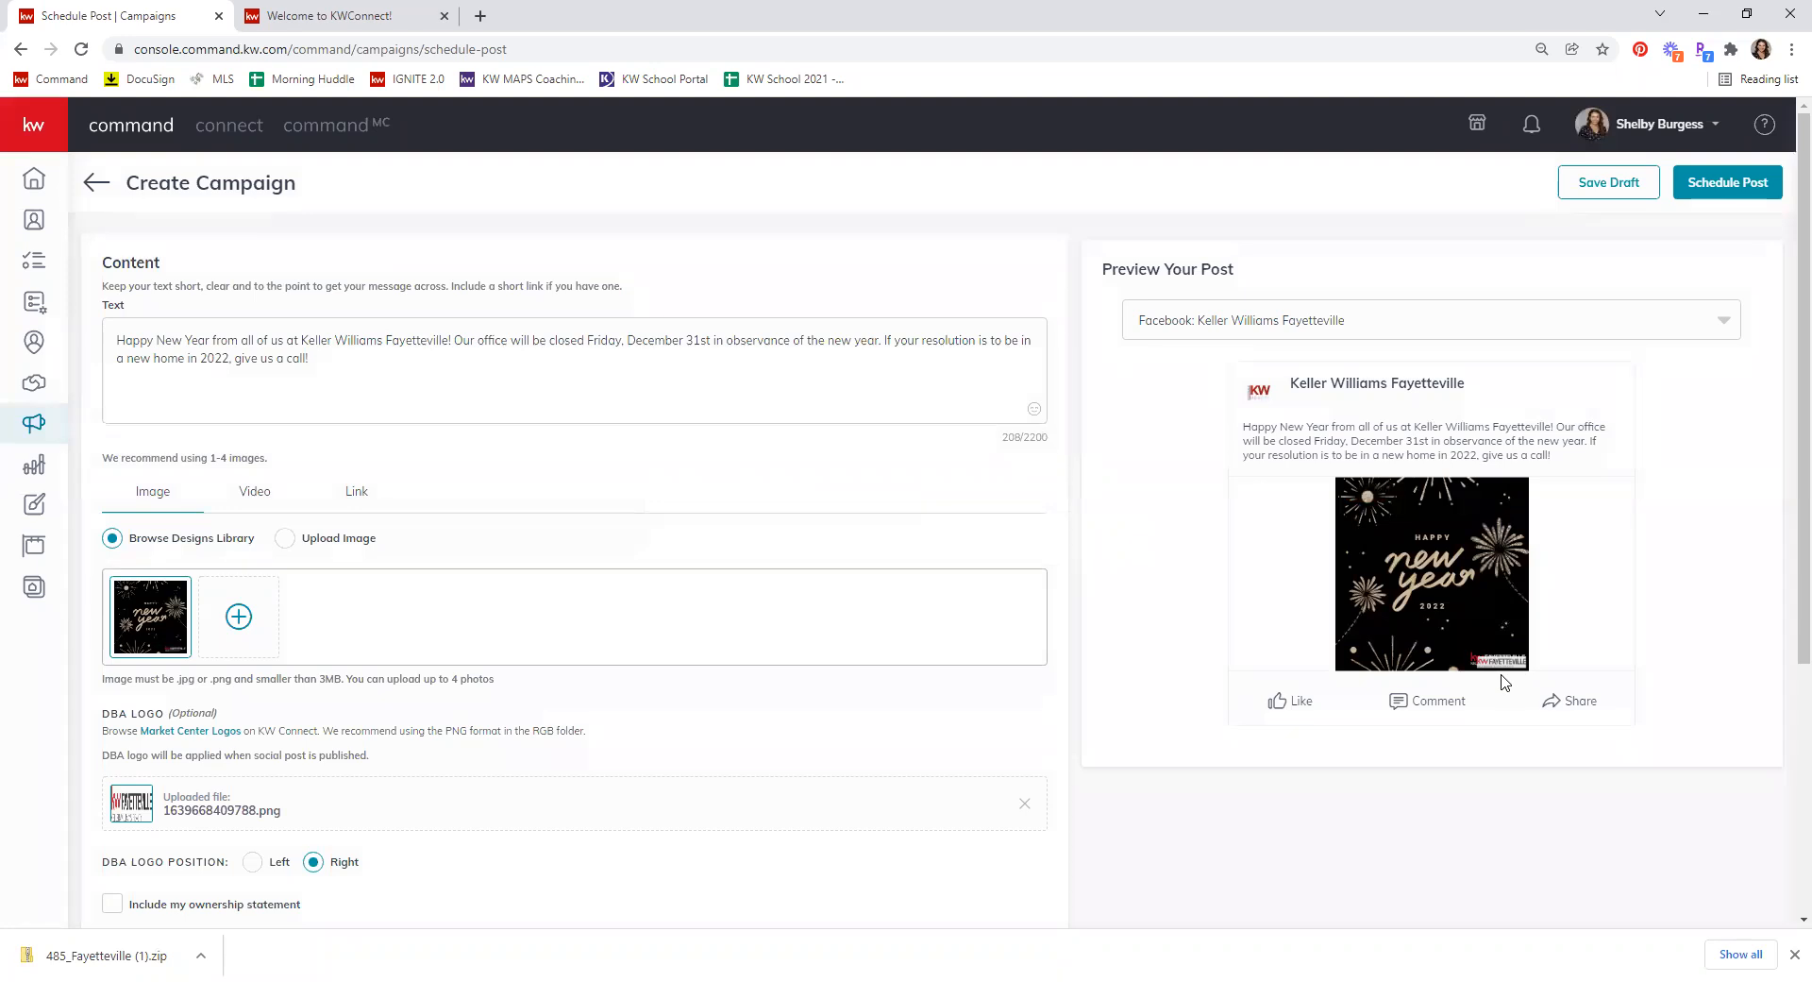
Step: Remove the uploaded DBA logo that overlaps the Fayetteville logo on the New Year image
scroll(1508, 659, "down", 1)
scroll(1509, 659, "down", 1)
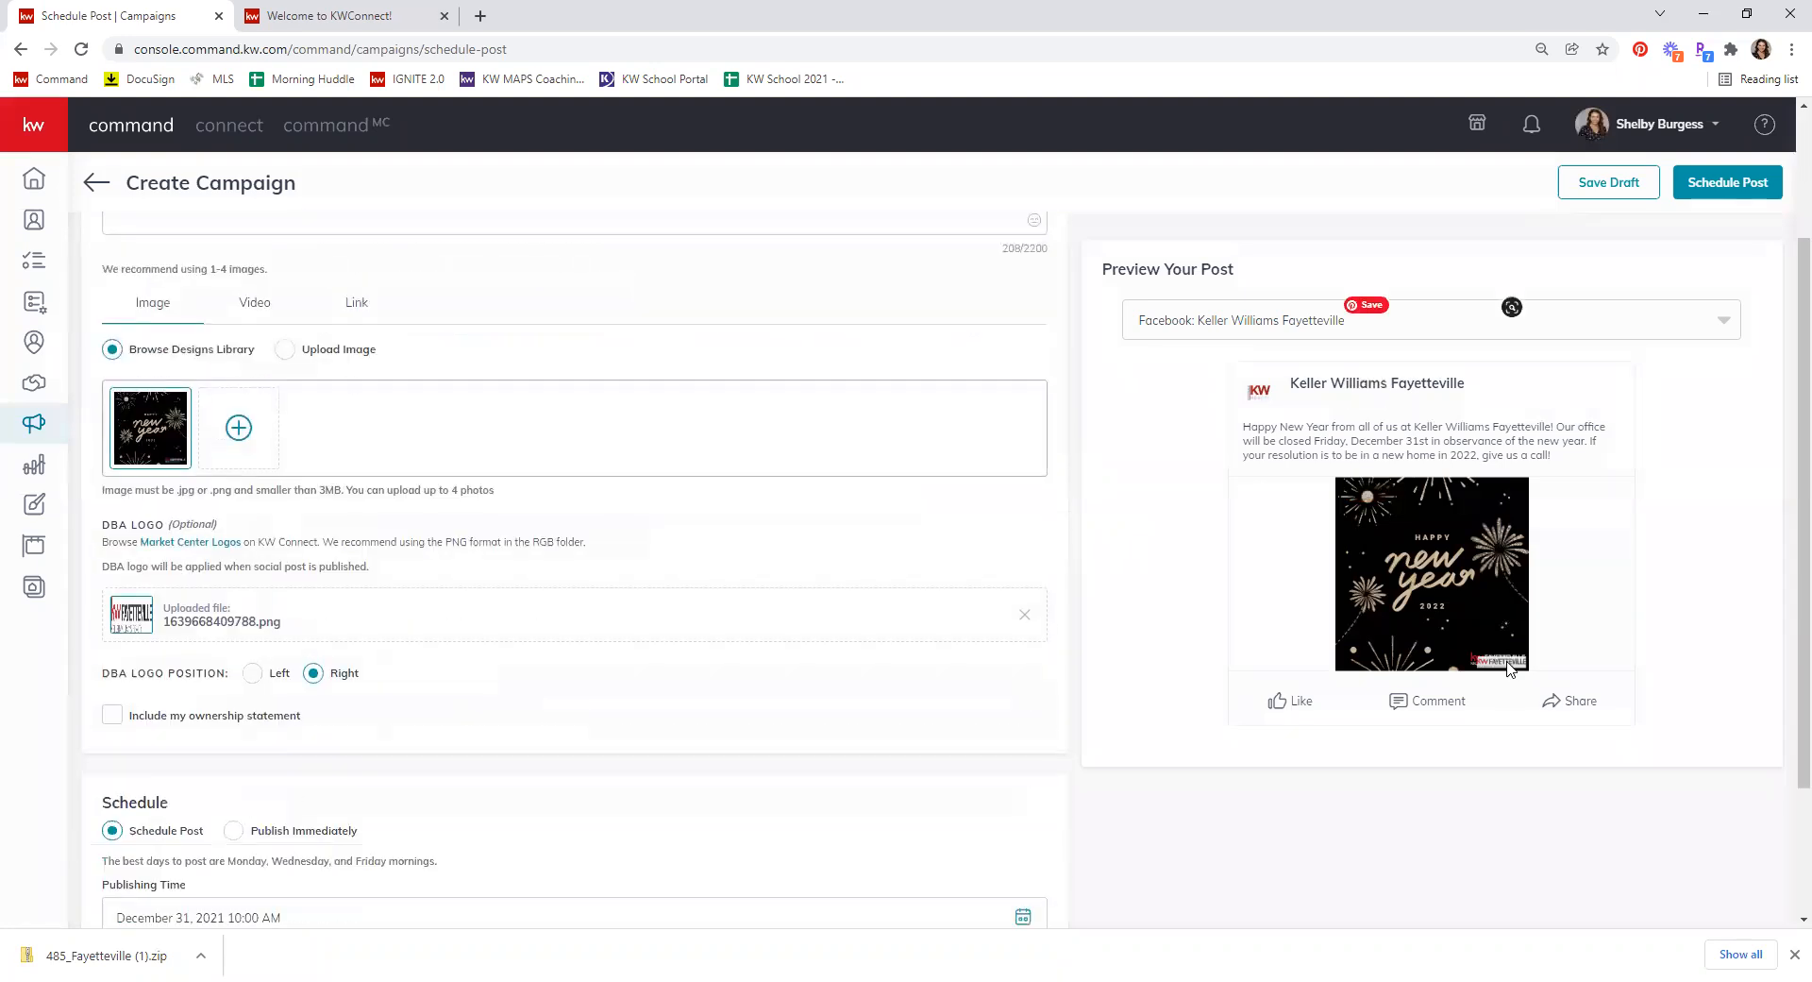
left_click(1025, 618)
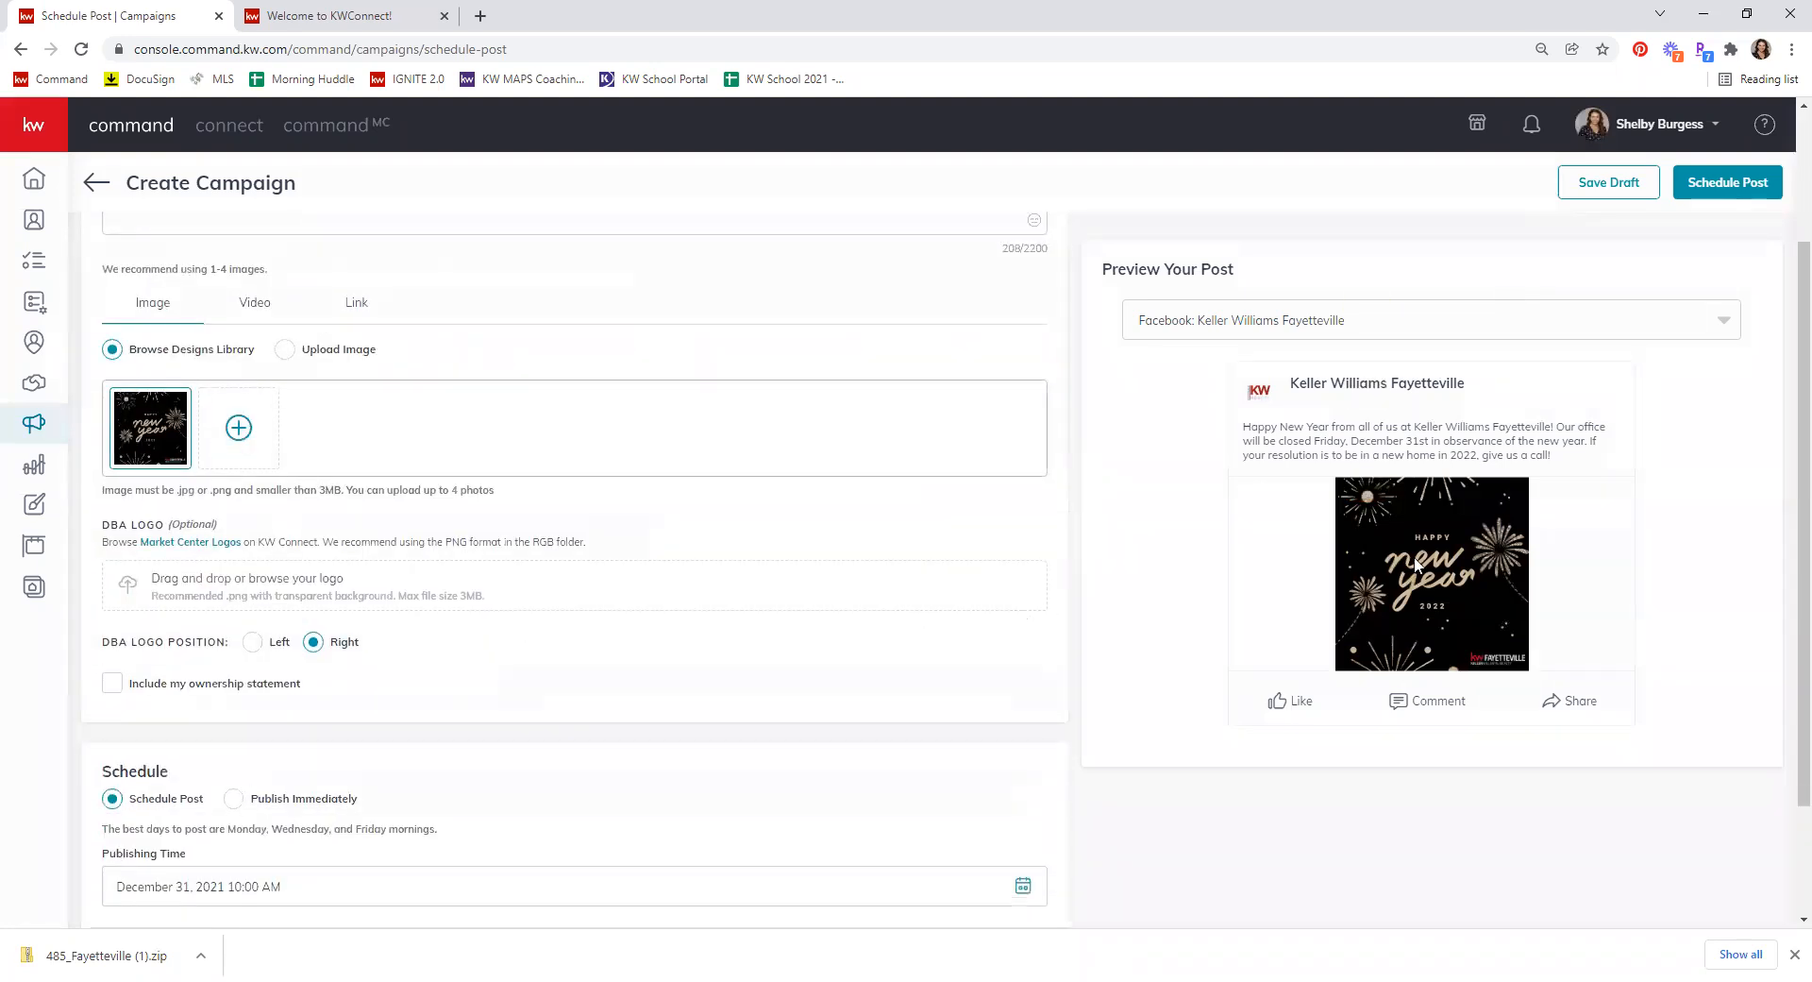
Step: Try out the ownership statement "Each office is independently owned and operated." on the New Year post and leave it excluded
left_click(114, 684)
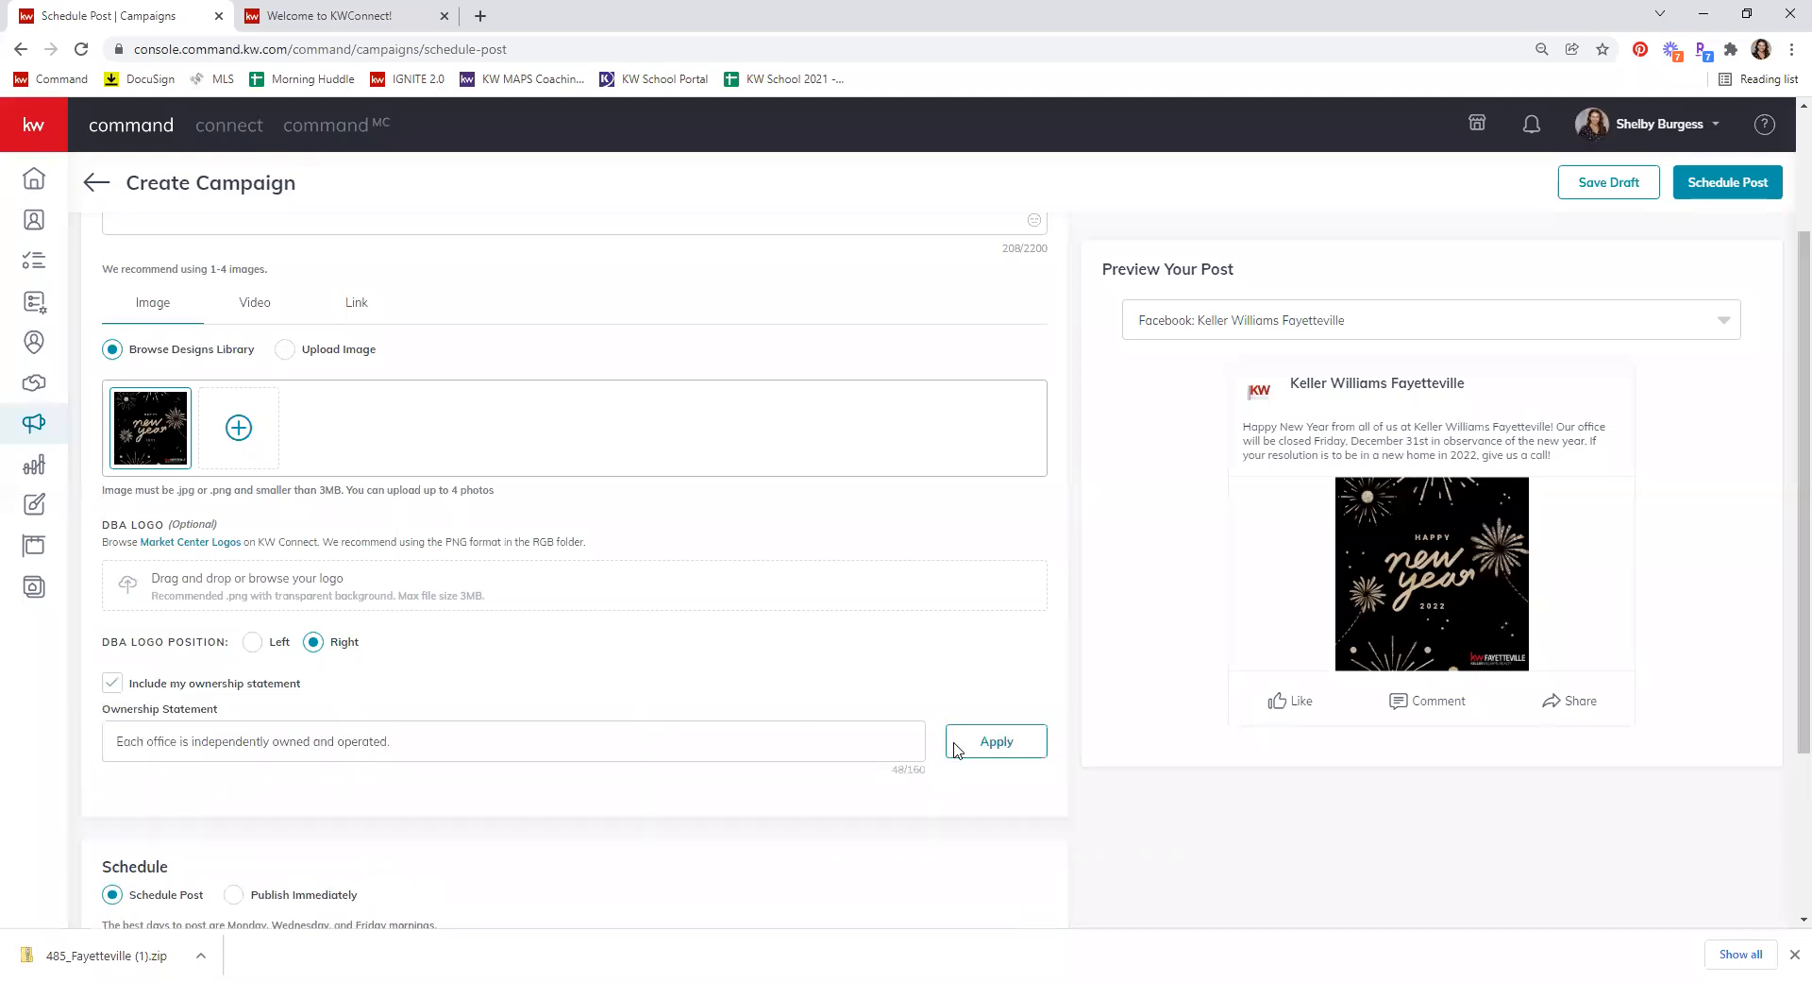
left_click(992, 752)
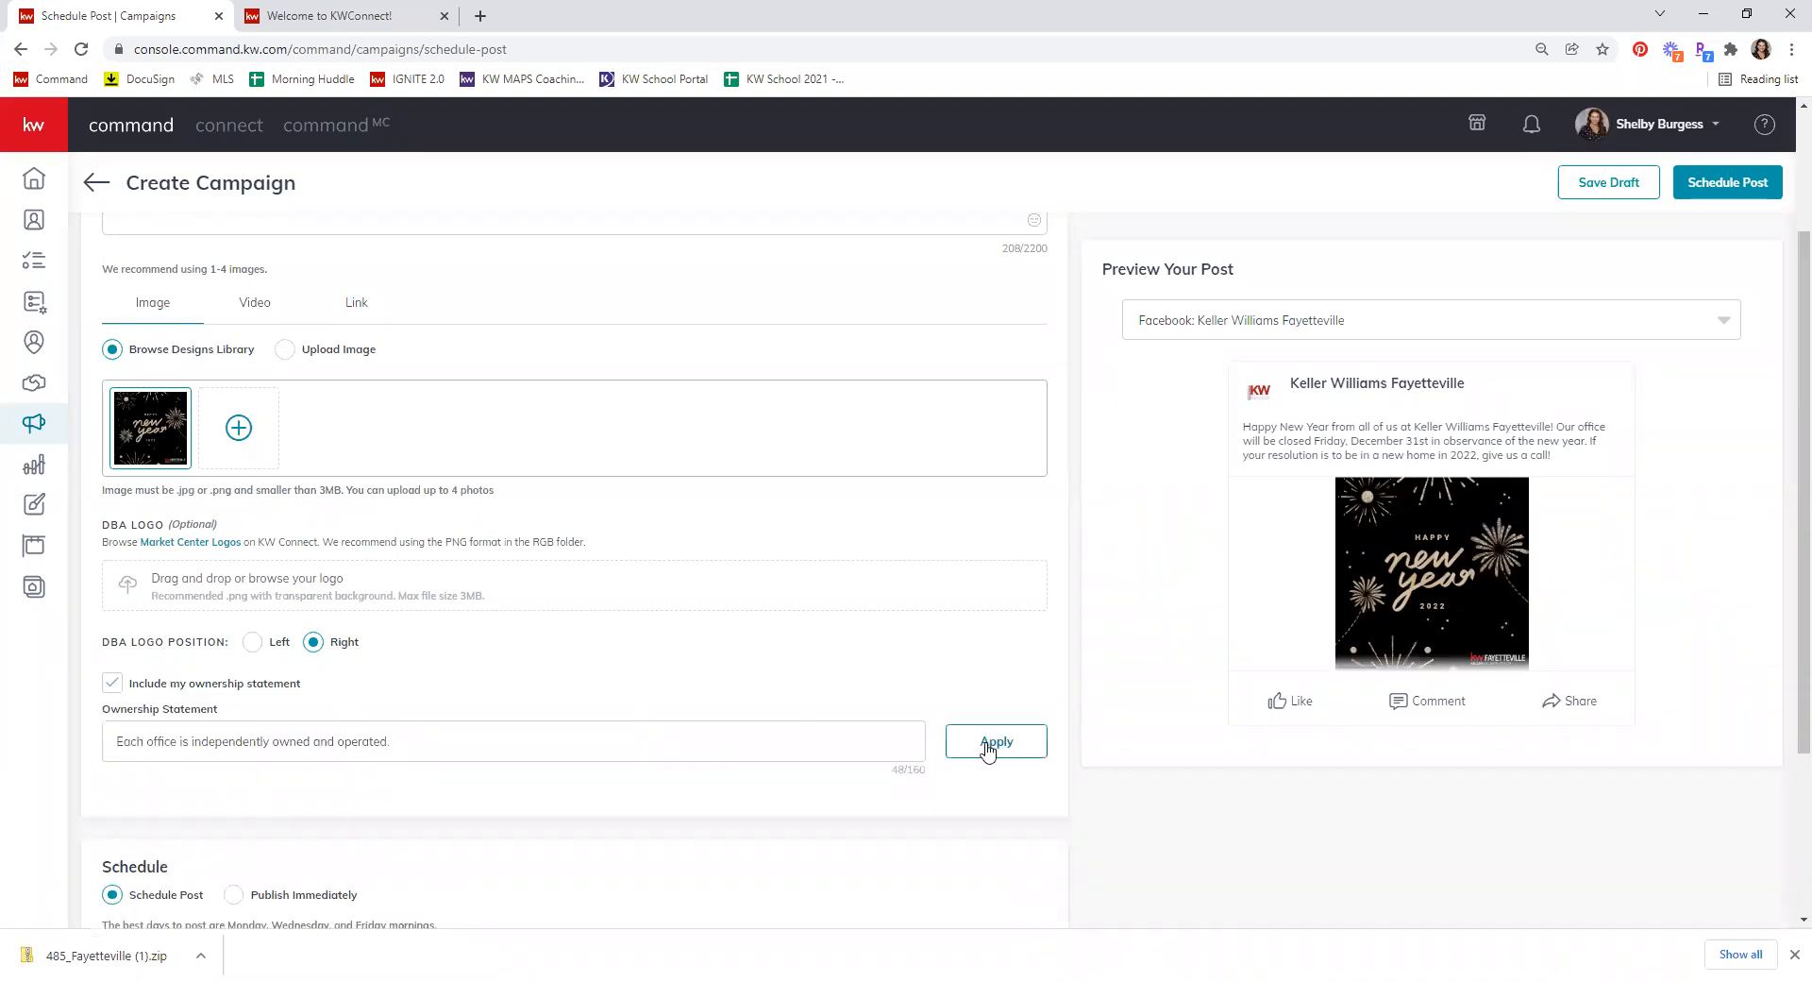
left_click(111, 684)
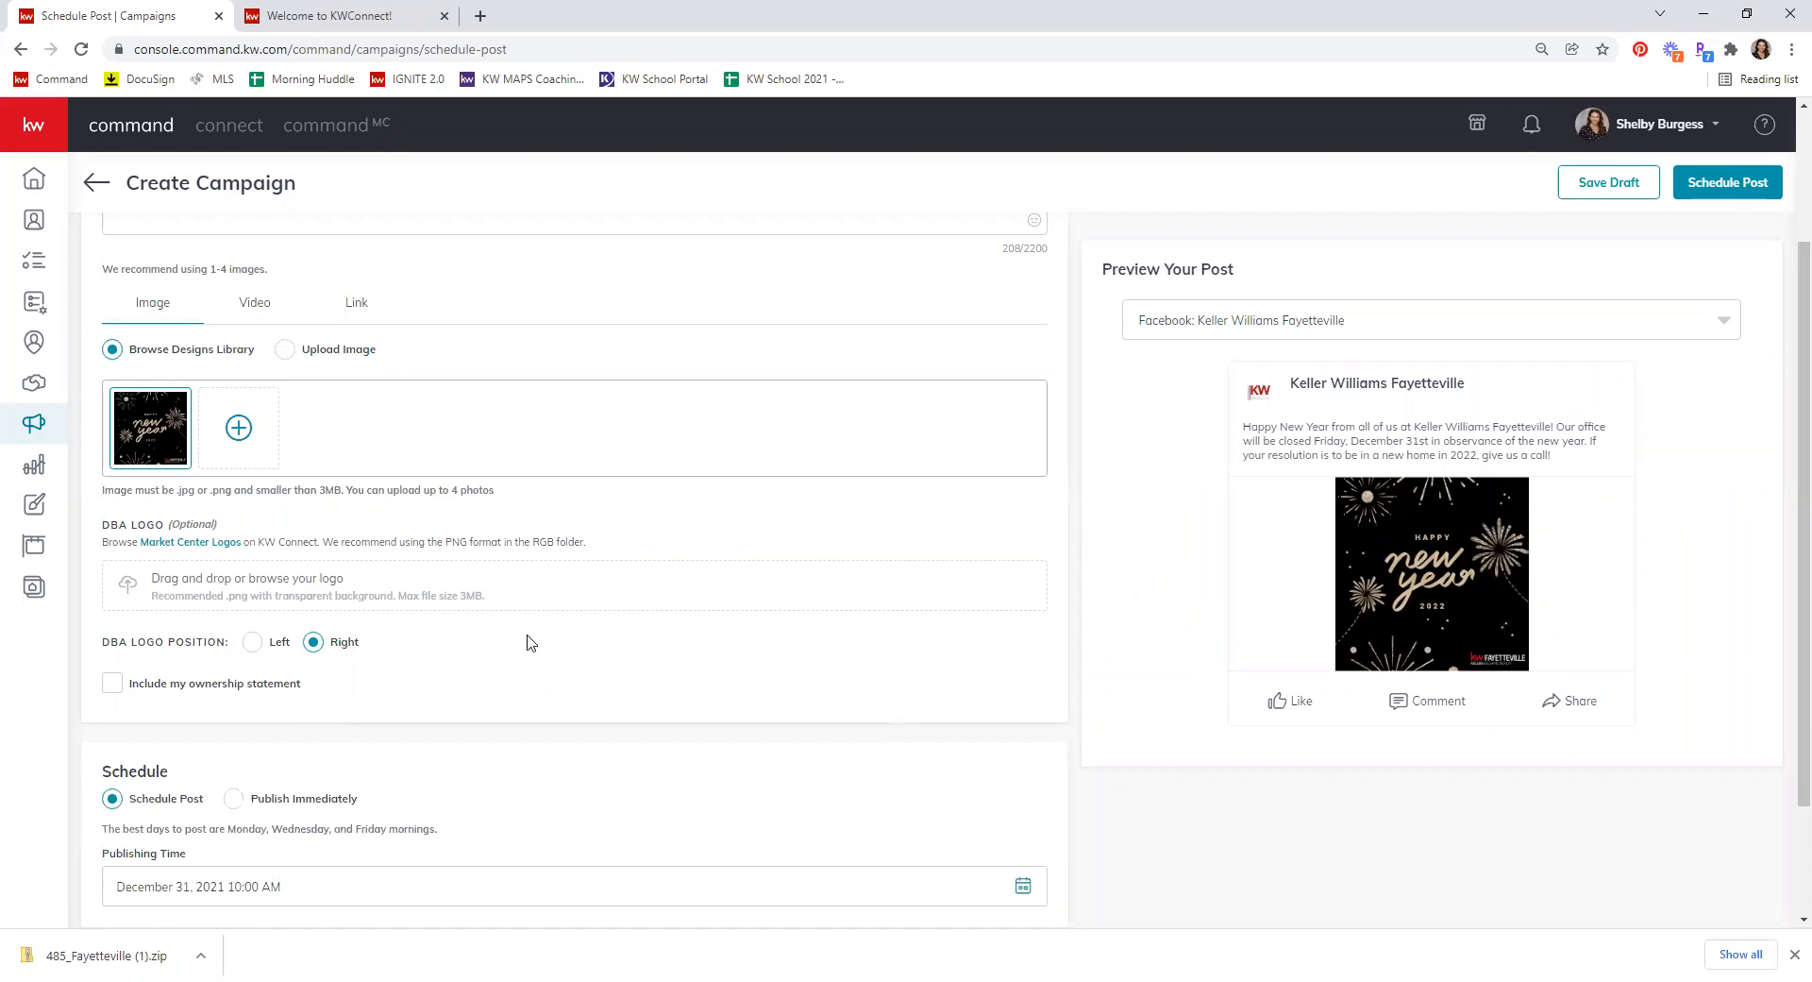
Step: Set the New Year post's publishing time to December 31, 2021 at 8:00 AM
scroll(533, 645, "down", 1)
scroll(529, 648, "down", 1)
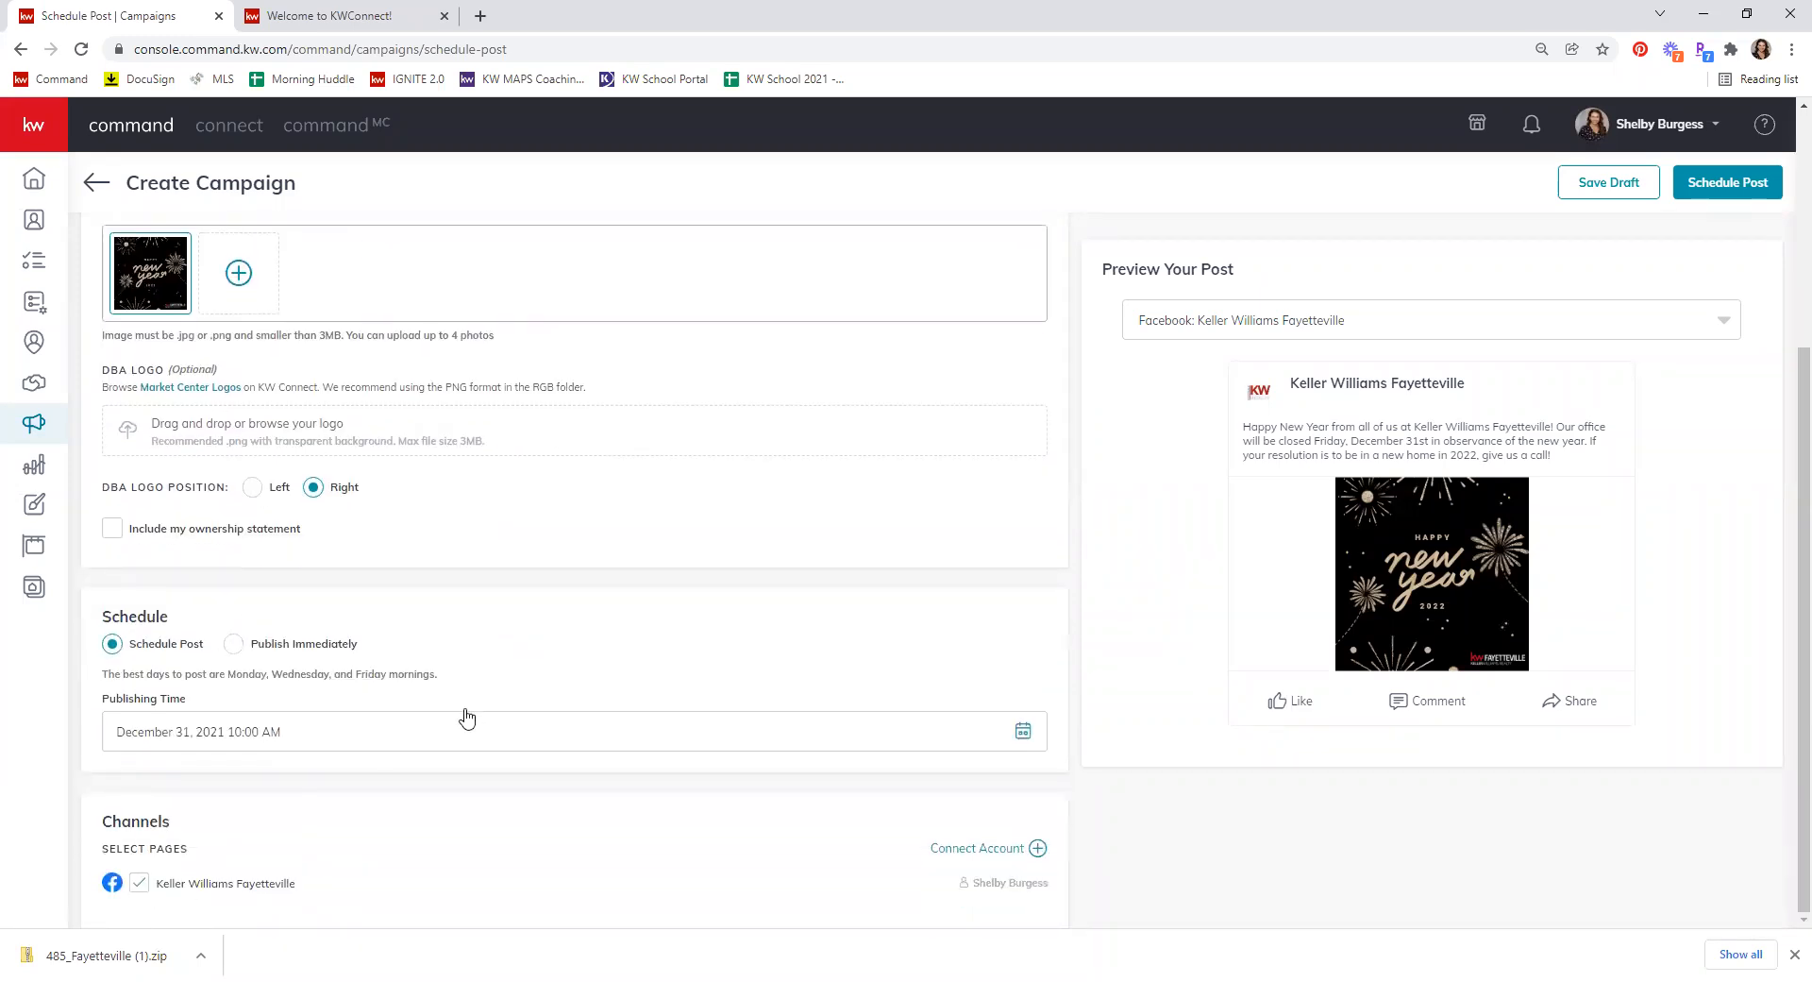
left_click(1014, 729)
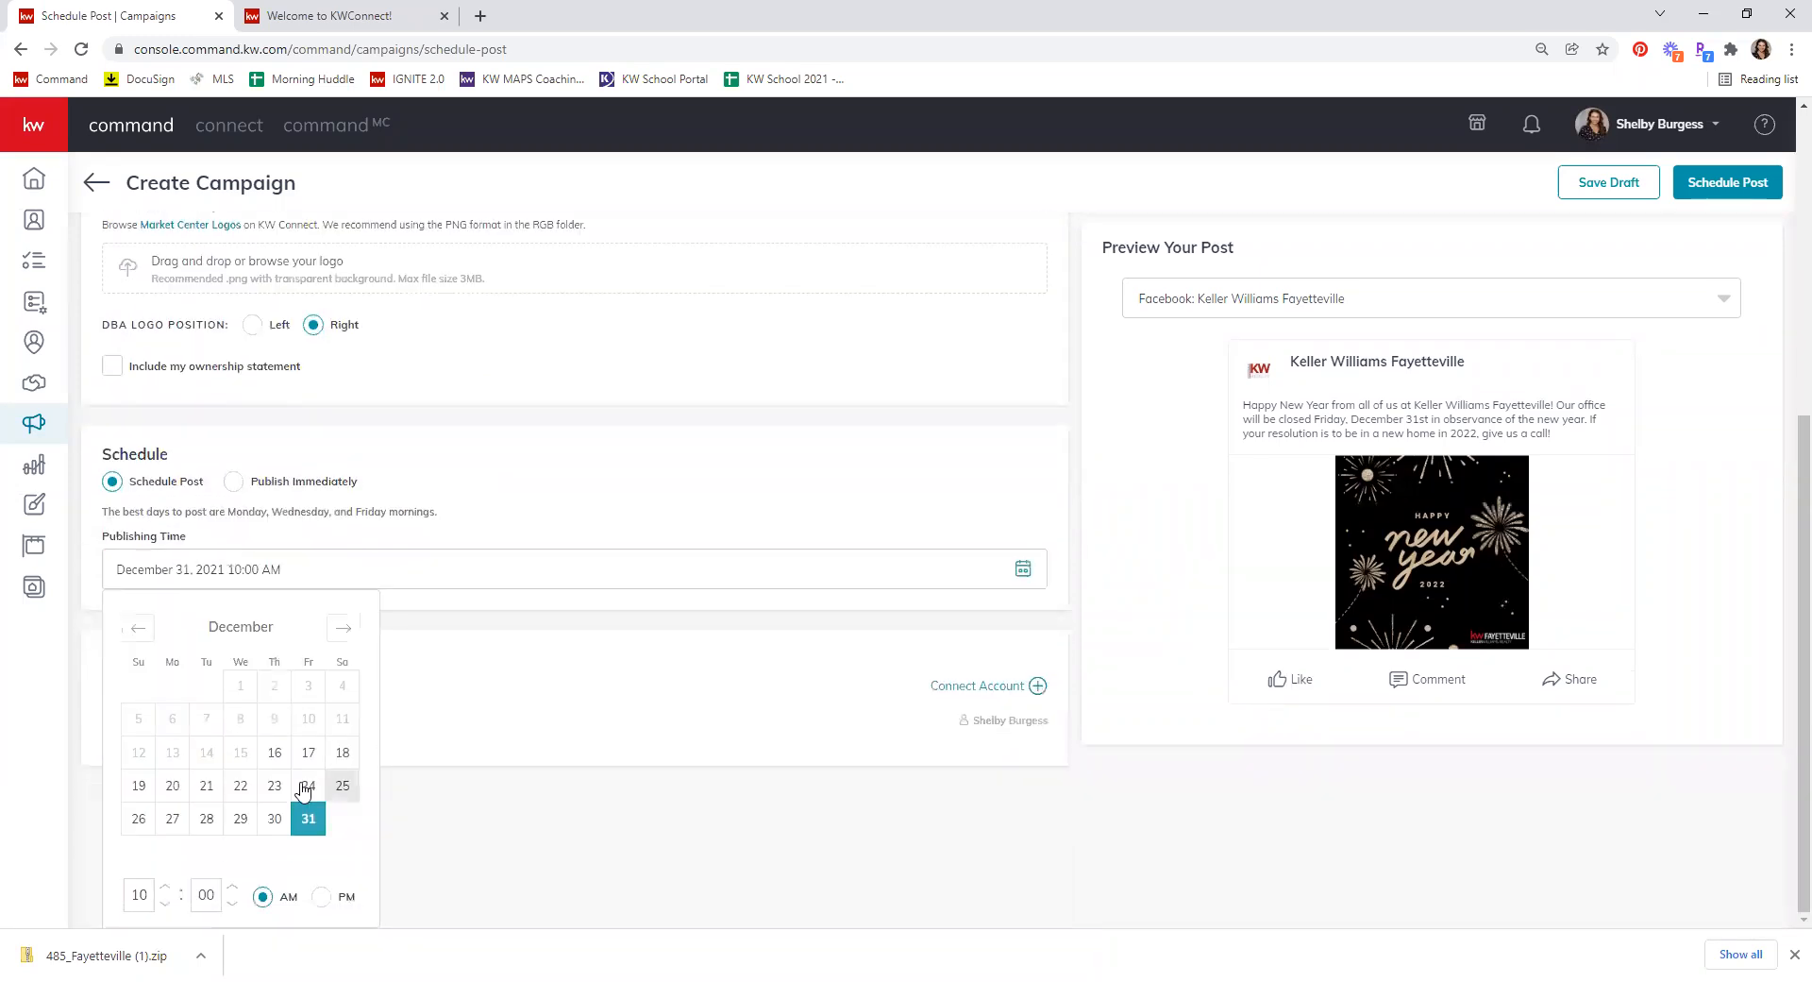
left_click(166, 903)
left_click(345, 628)
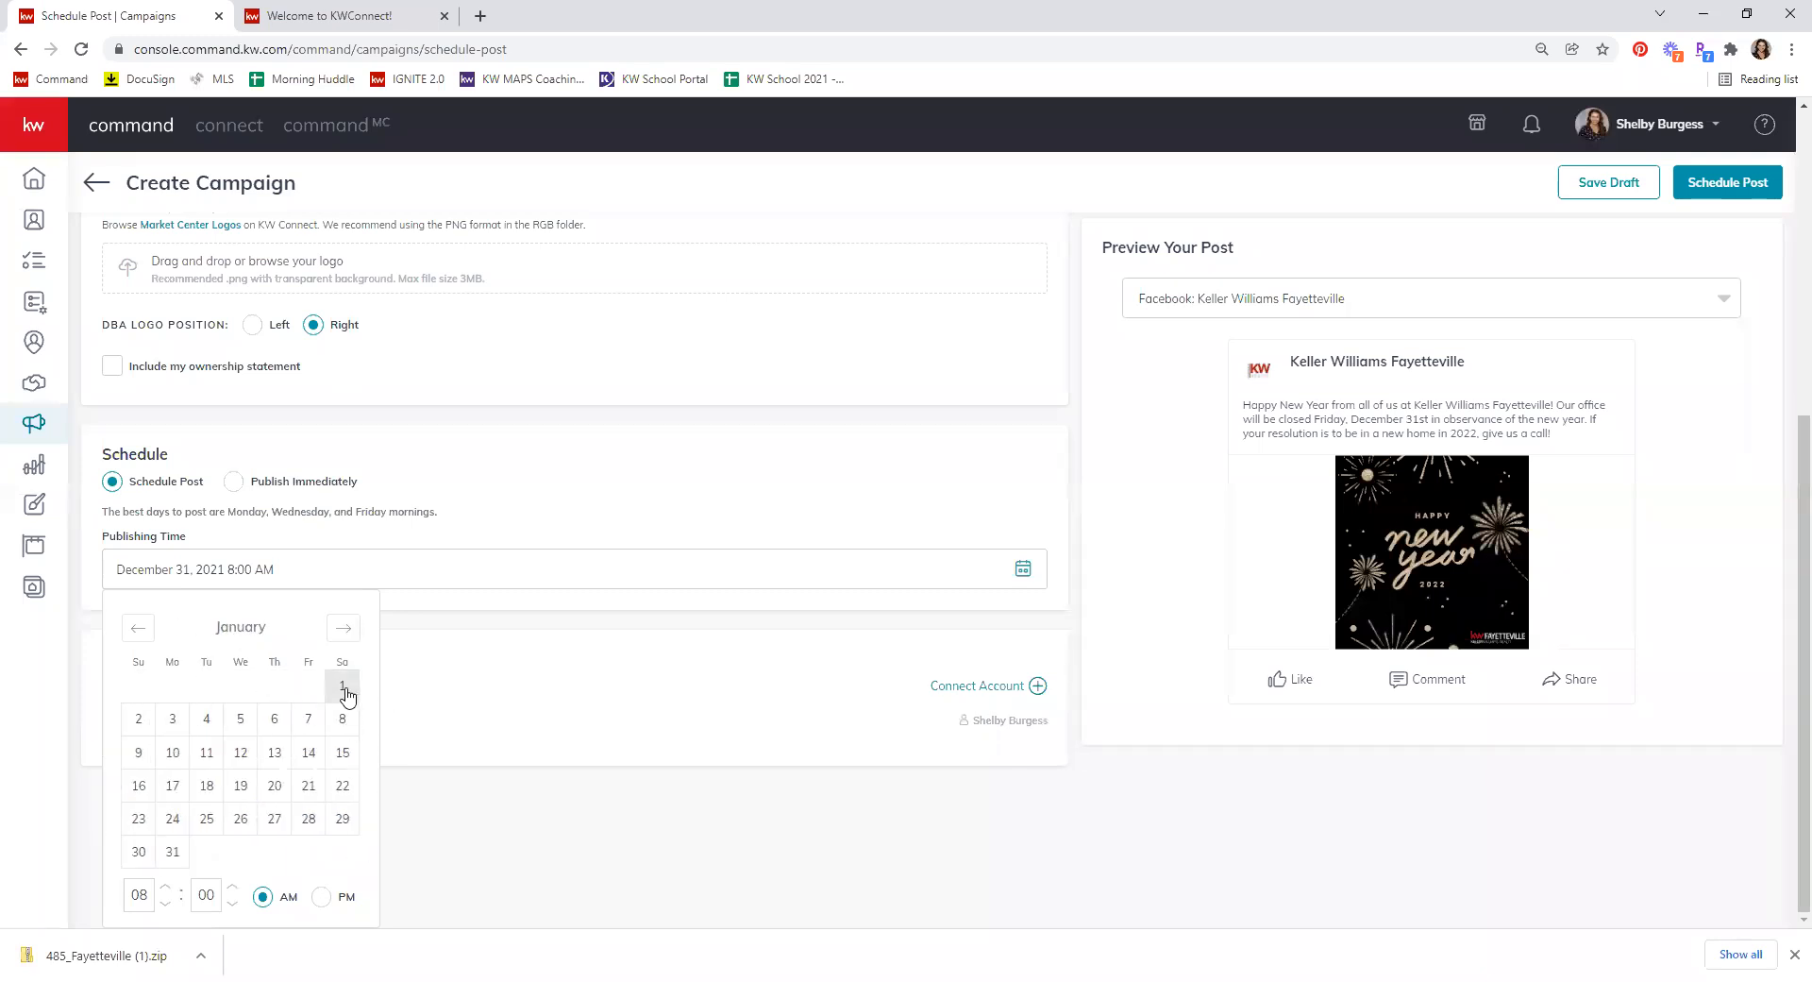
left_click(138, 627)
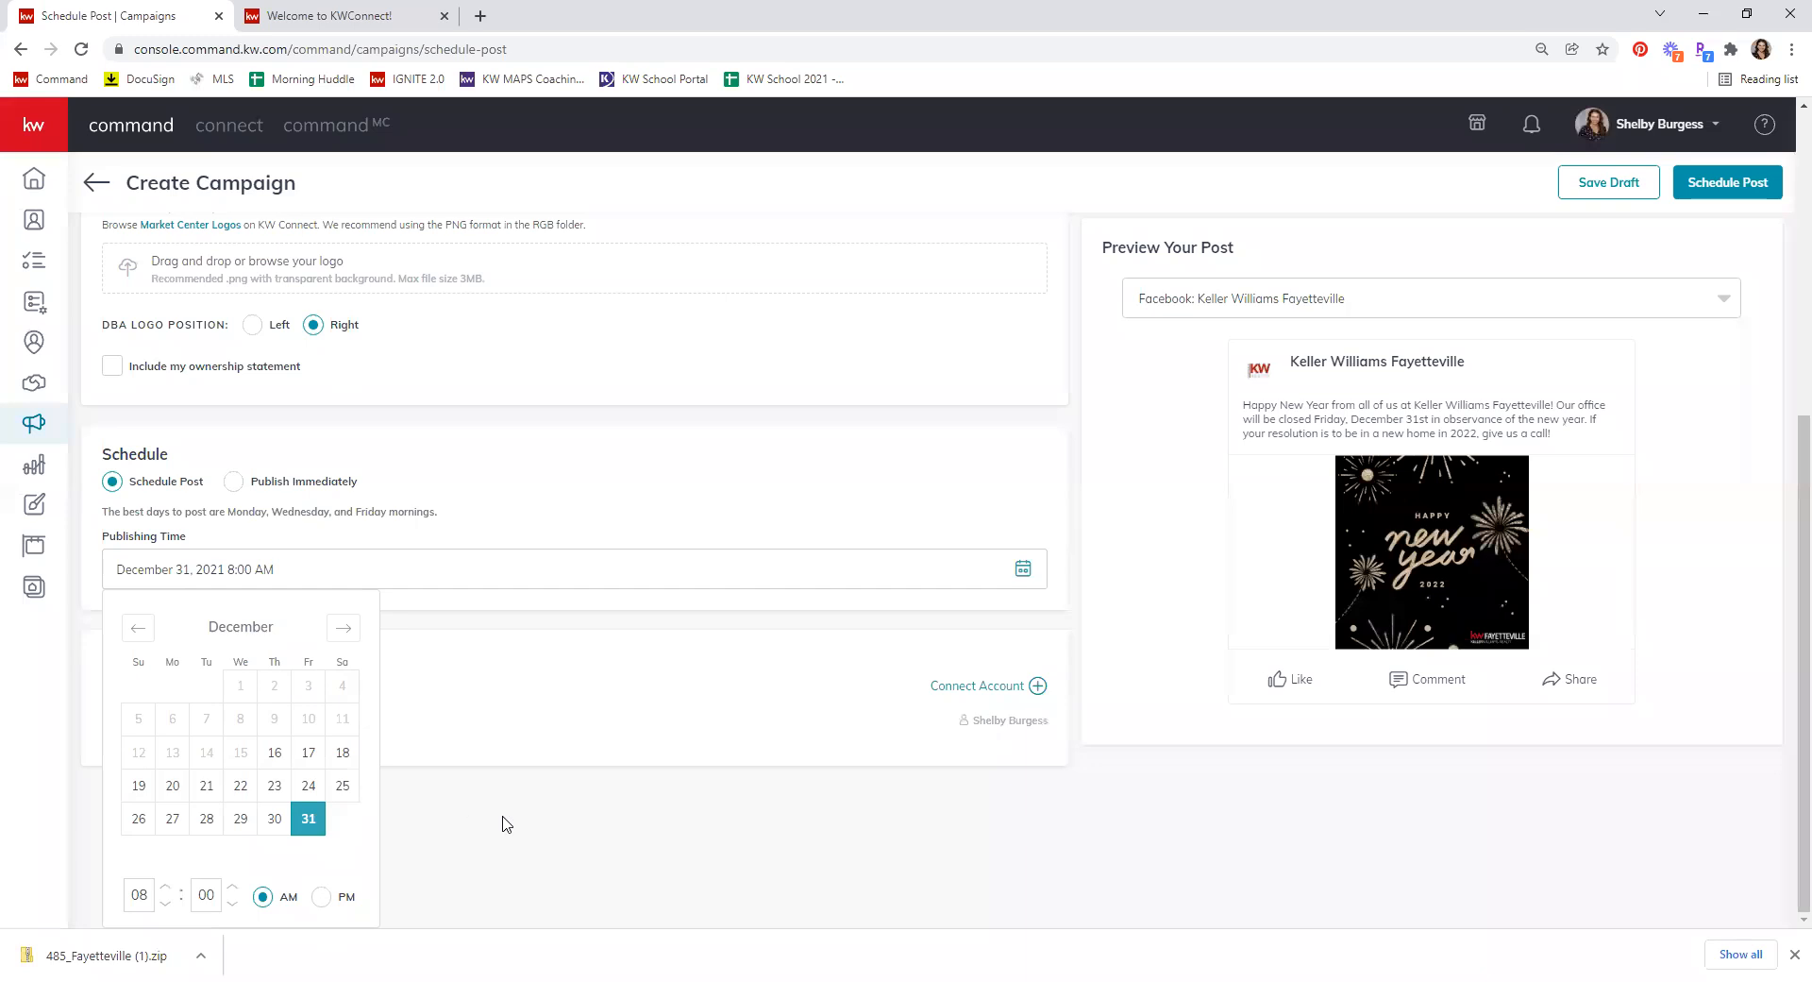
left_click(530, 799)
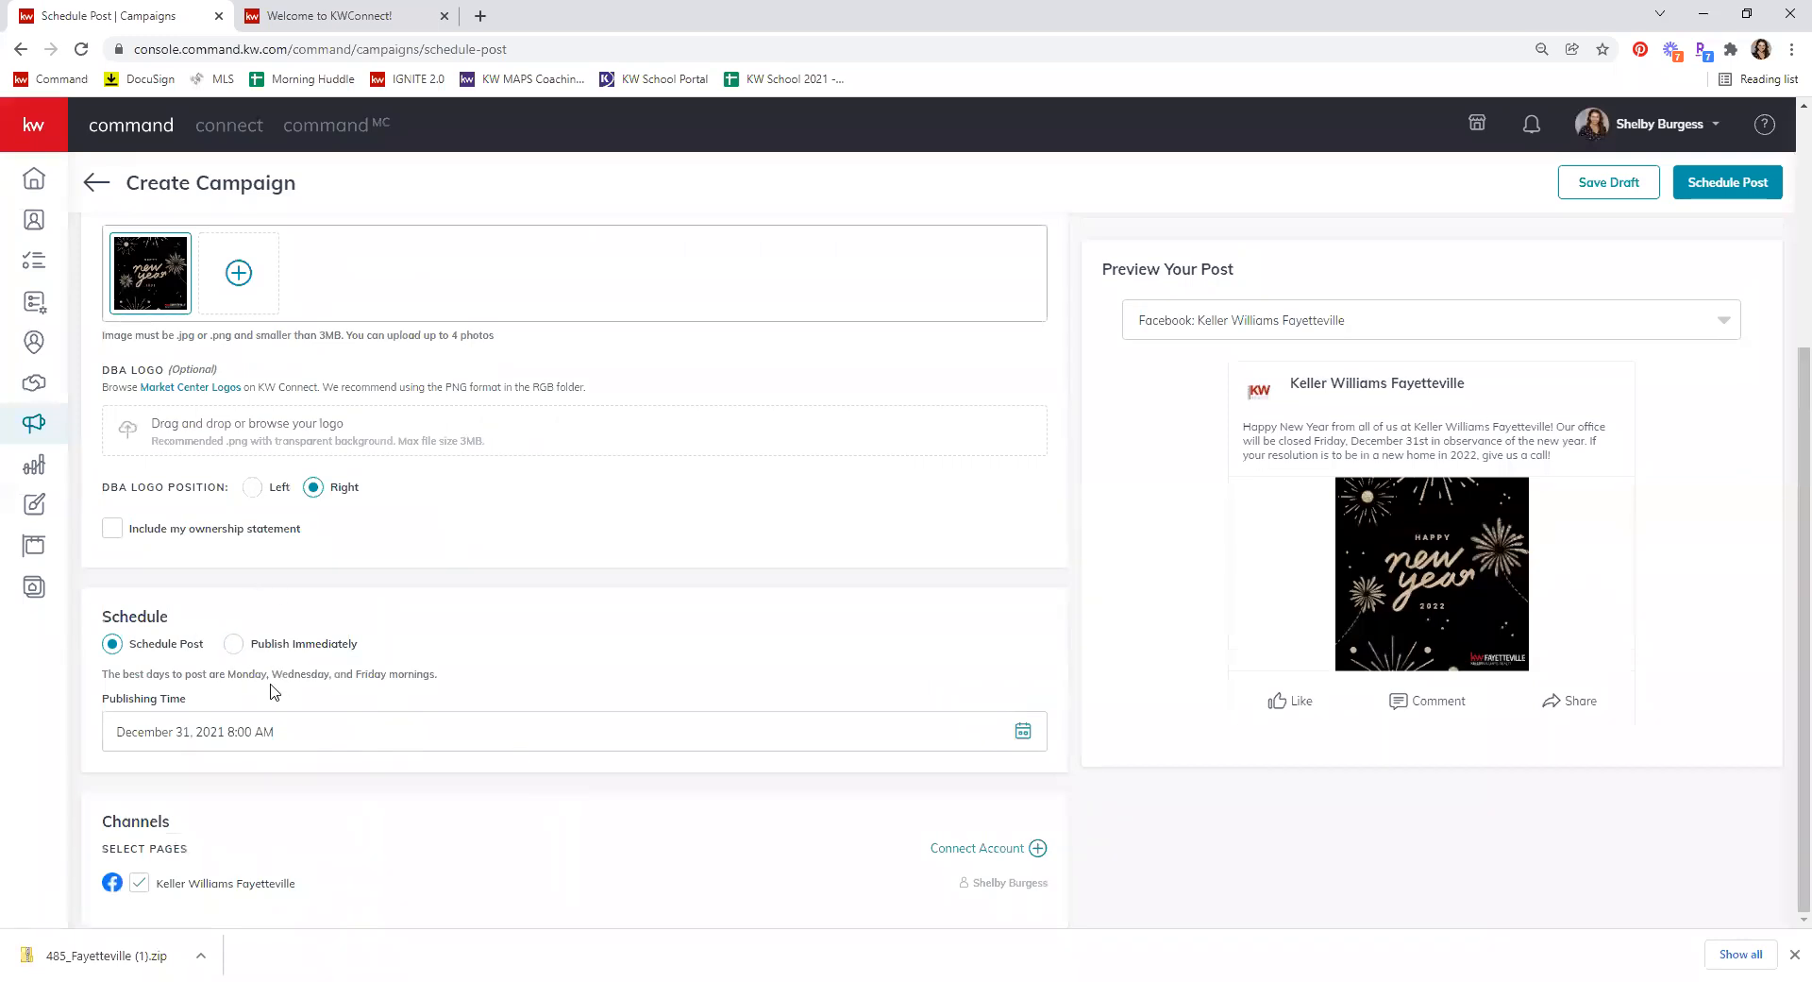
Step: Review the Facebook preview and schedule the New Year post for the Keller Williams Fayetteville page
left_click(141, 887)
scroll(1000, 746, "up", 2)
scroll(1321, 287, "up", 2)
left_click(1312, 322)
left_click(1350, 330)
scroll(893, 357, "down", 1)
scroll(893, 356, "up", 1)
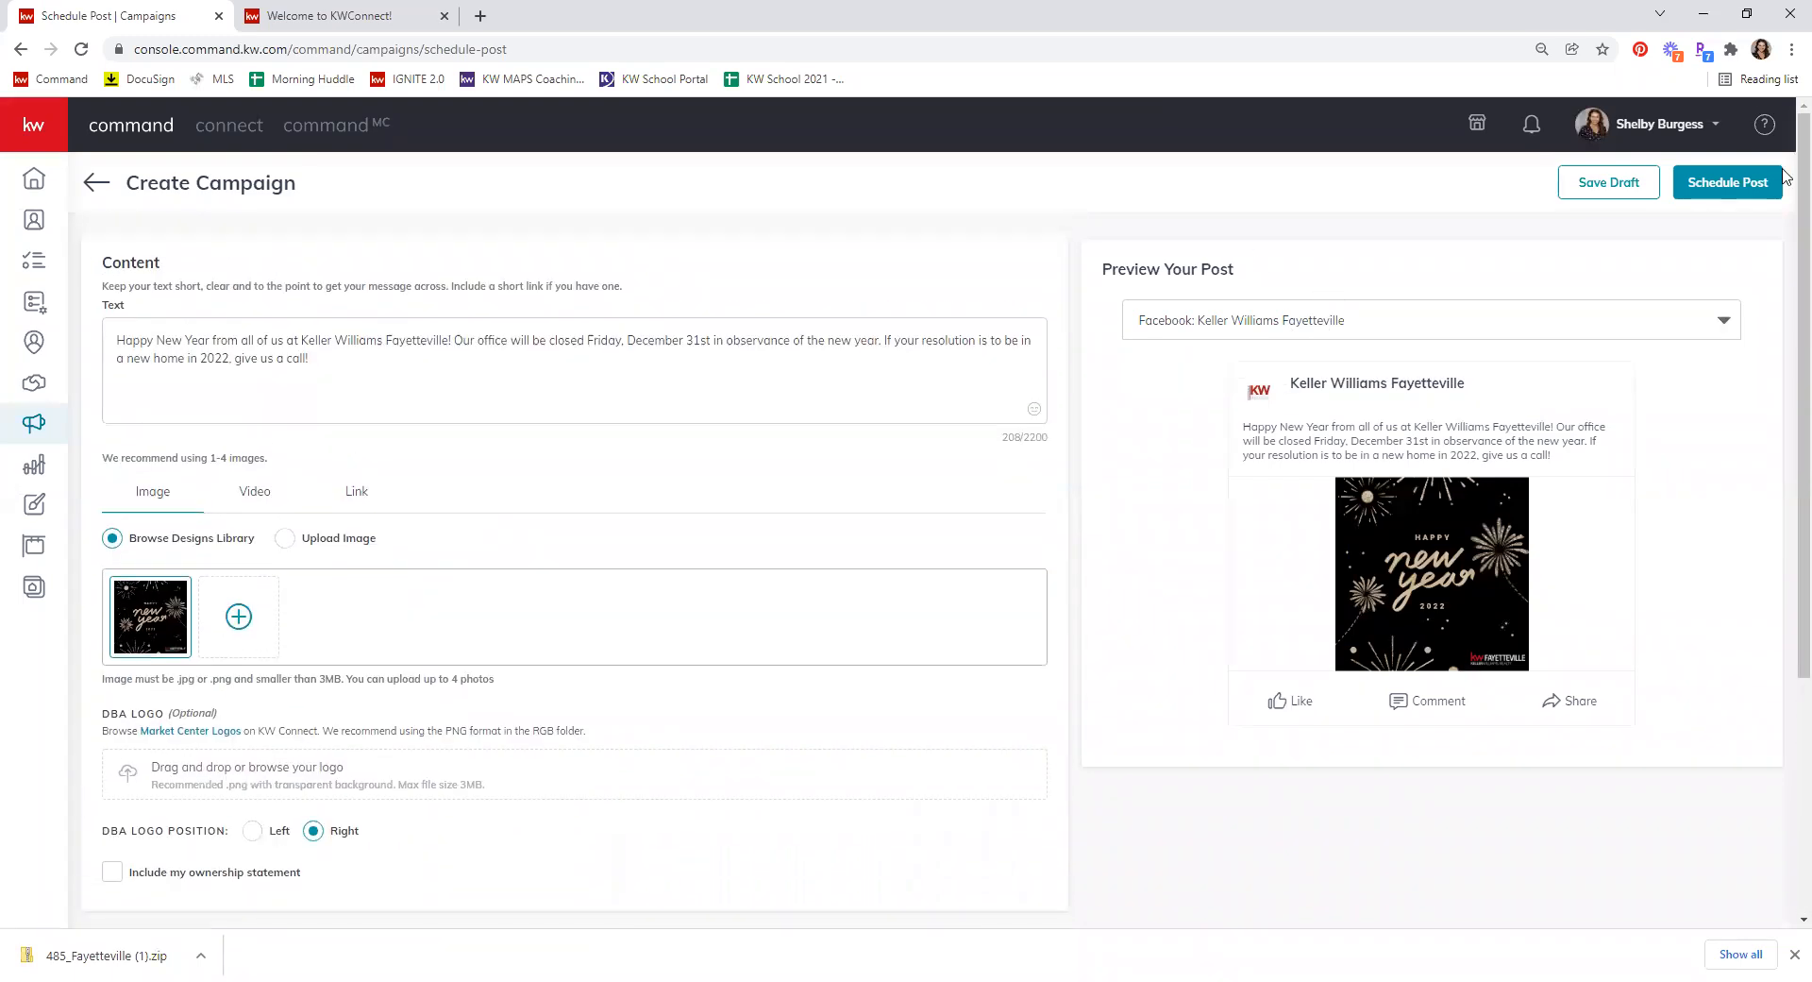
left_click(1724, 183)
left_click(958, 561)
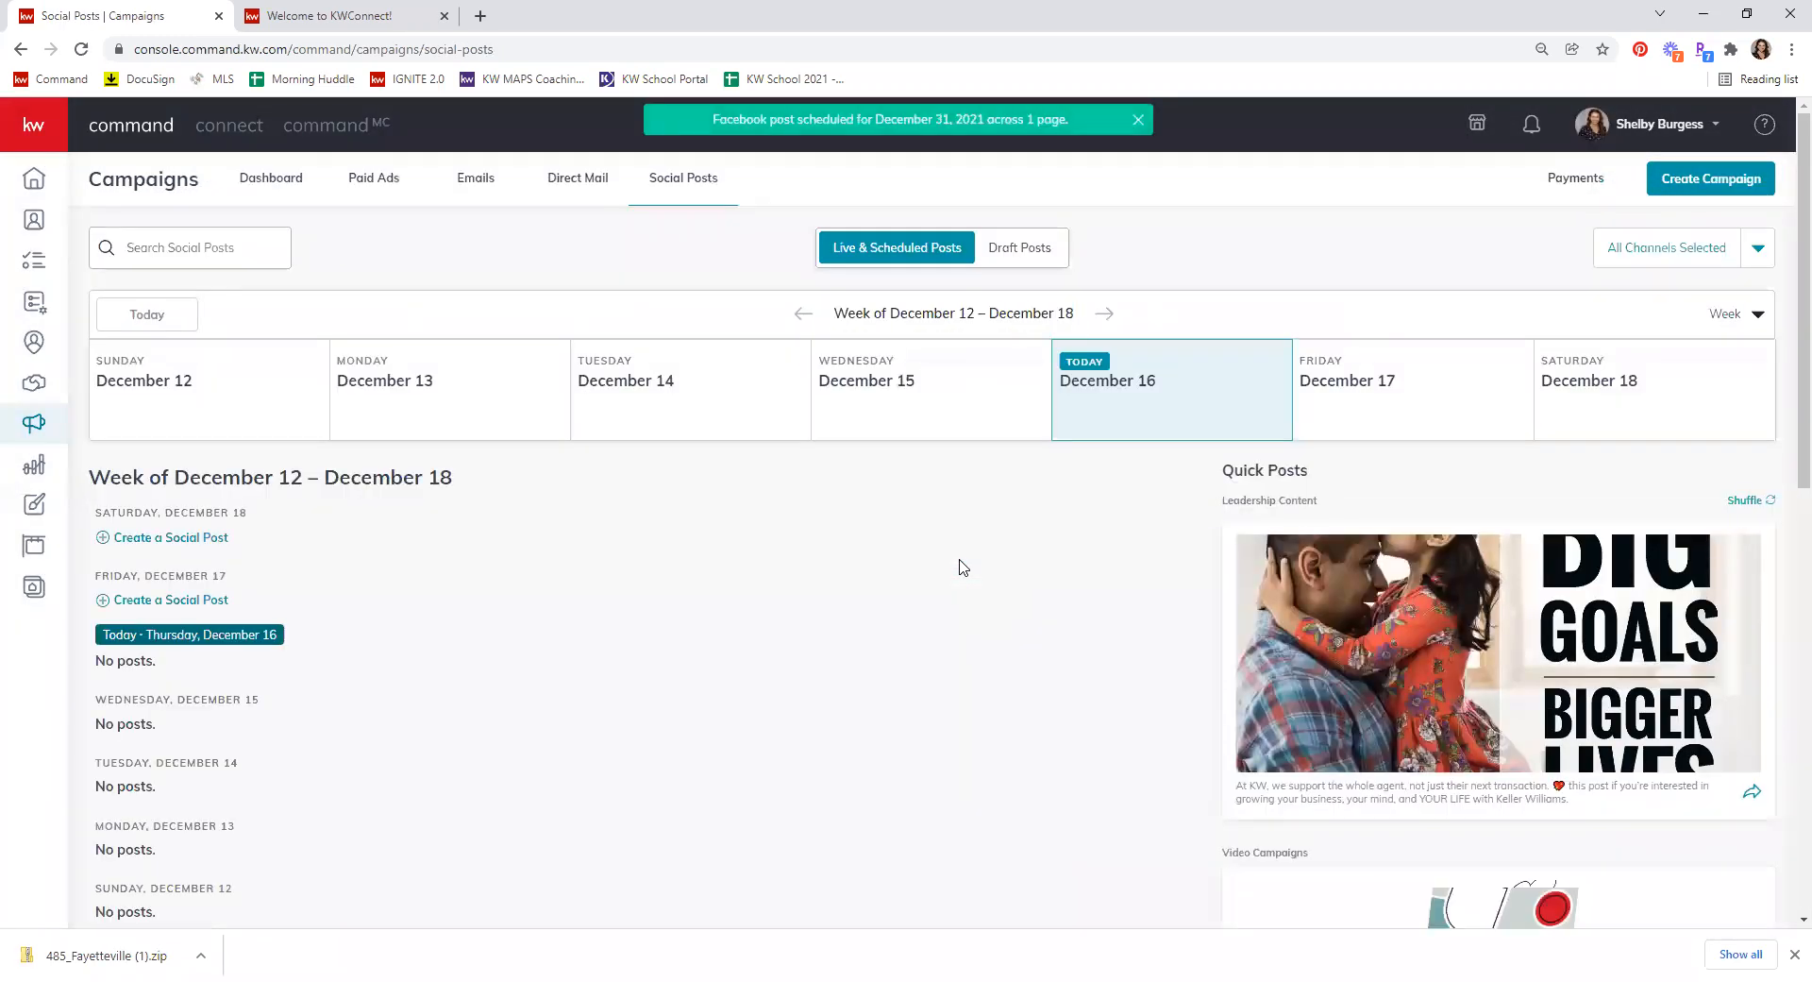
Step: Check the social posts calendar for the weeks of December 19 and December 26, including the New Year post's edit and delete options
left_click(1104, 313)
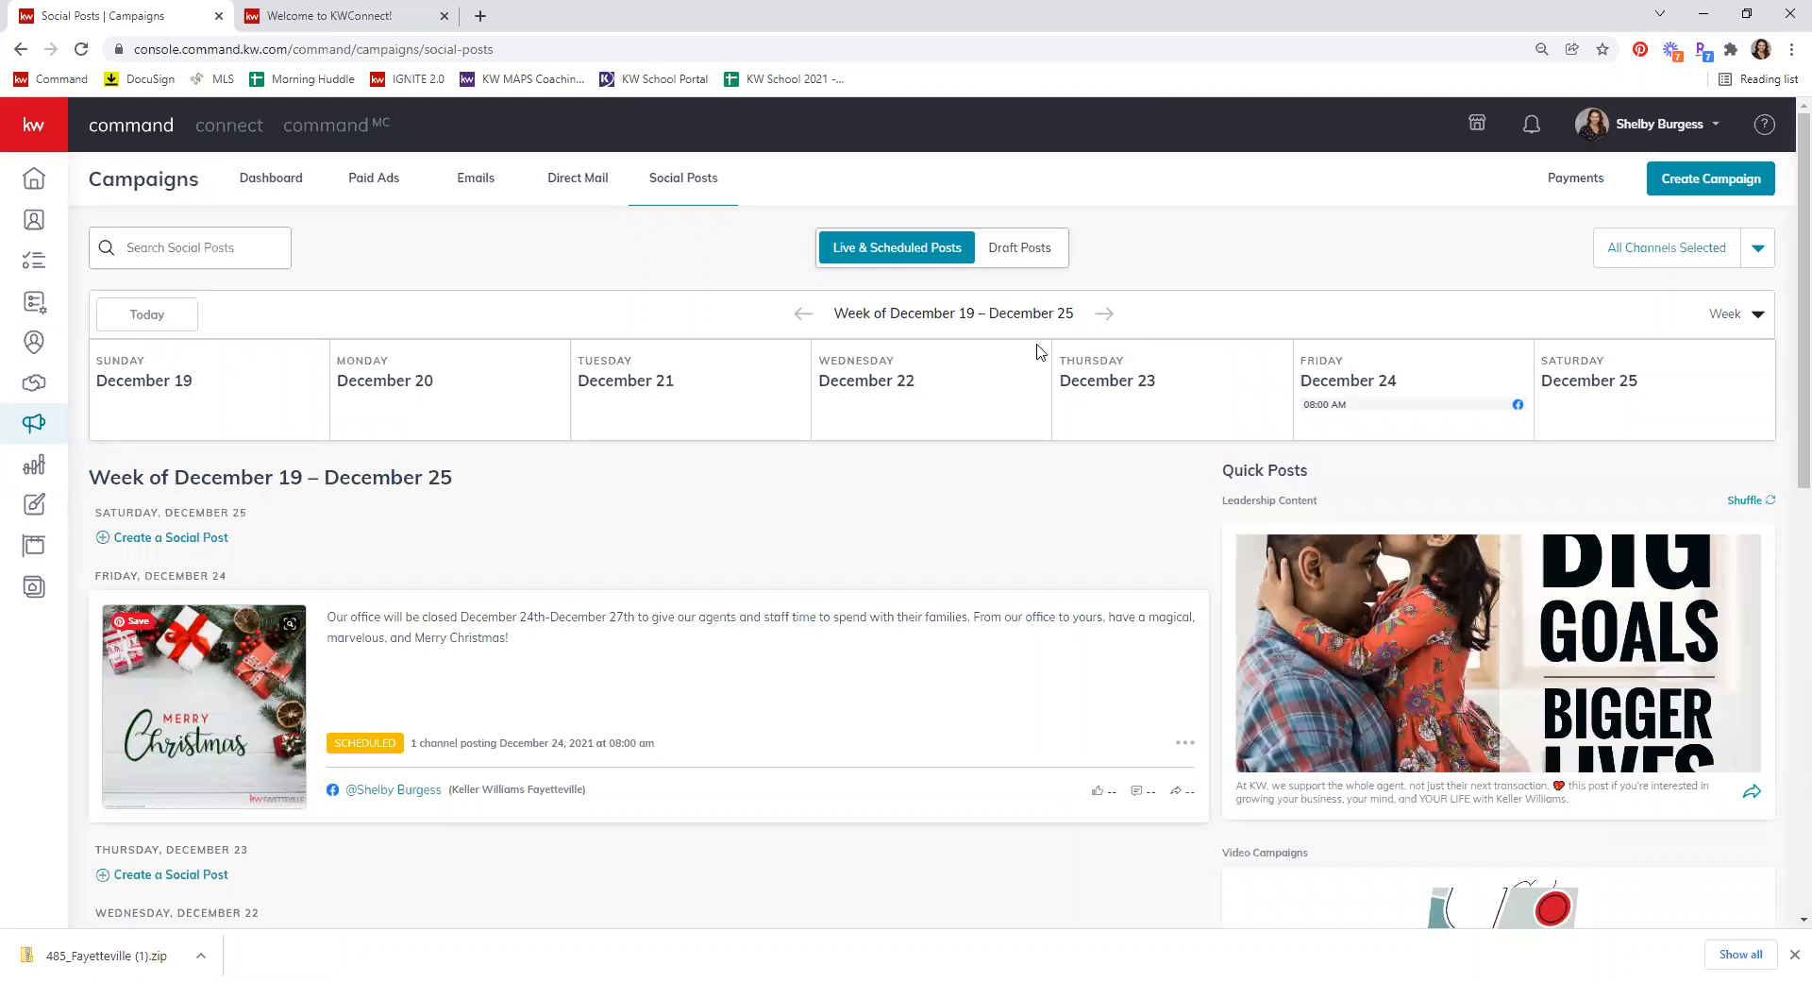
left_click(1112, 318)
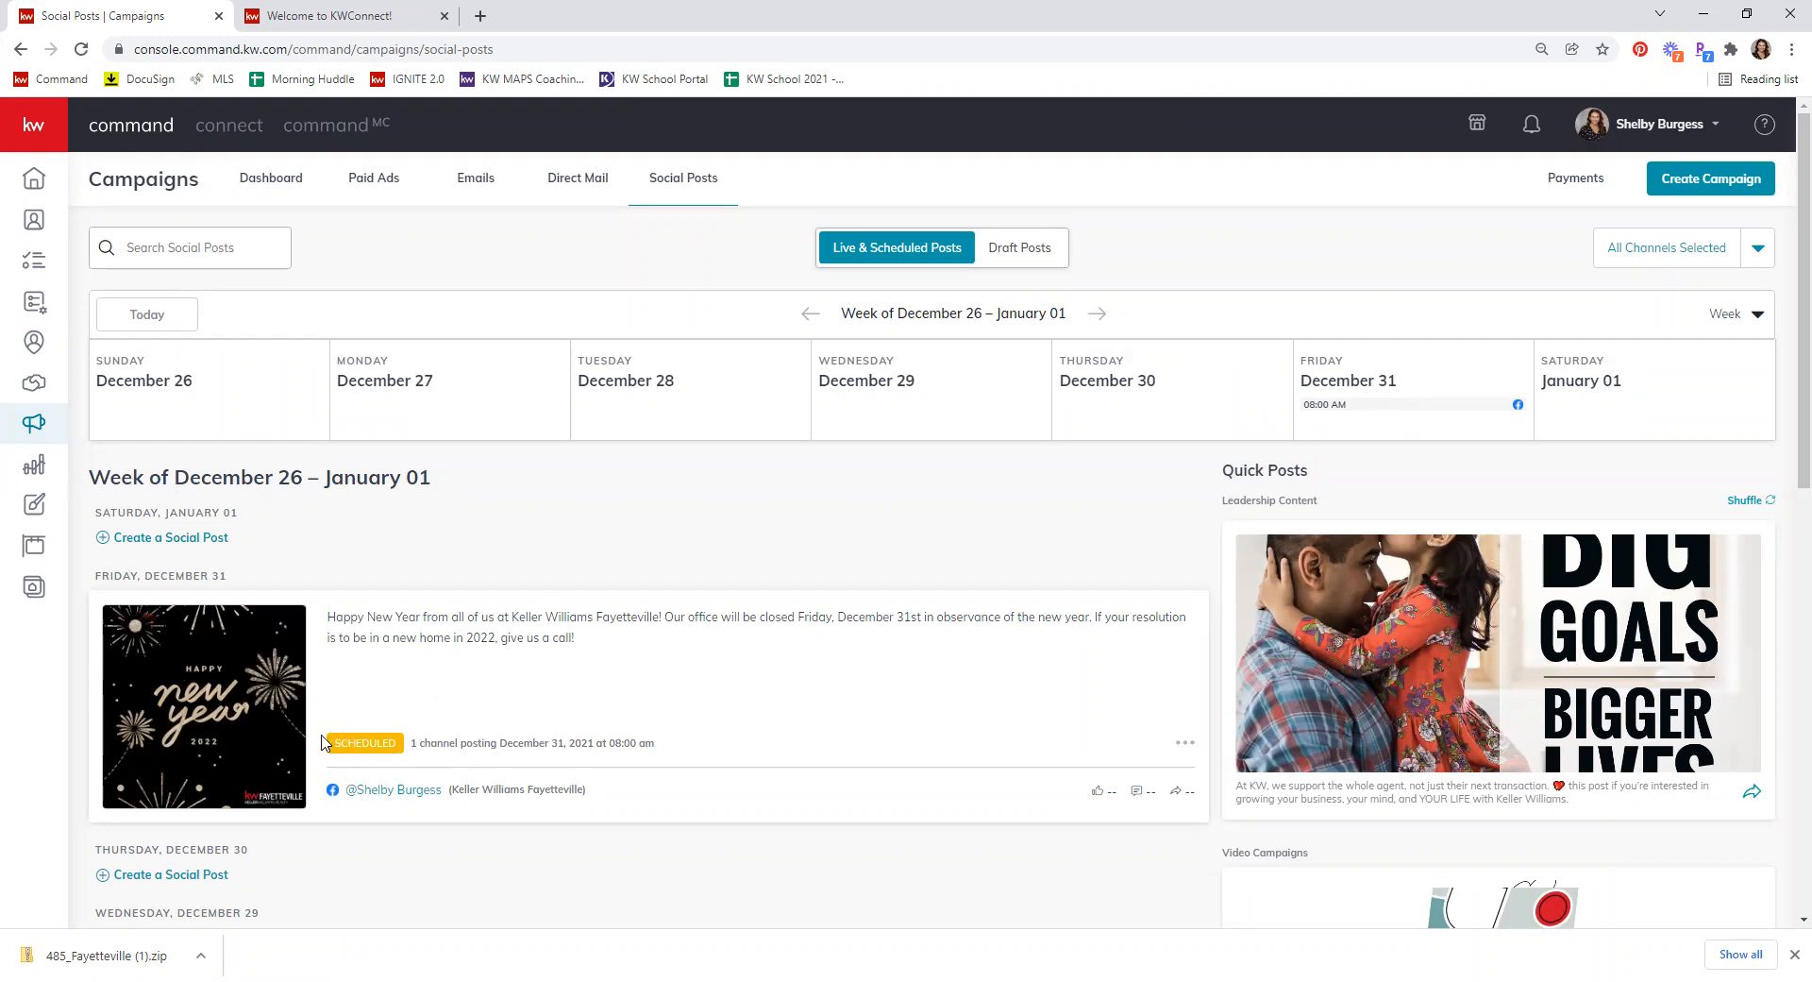
left_click(1185, 743)
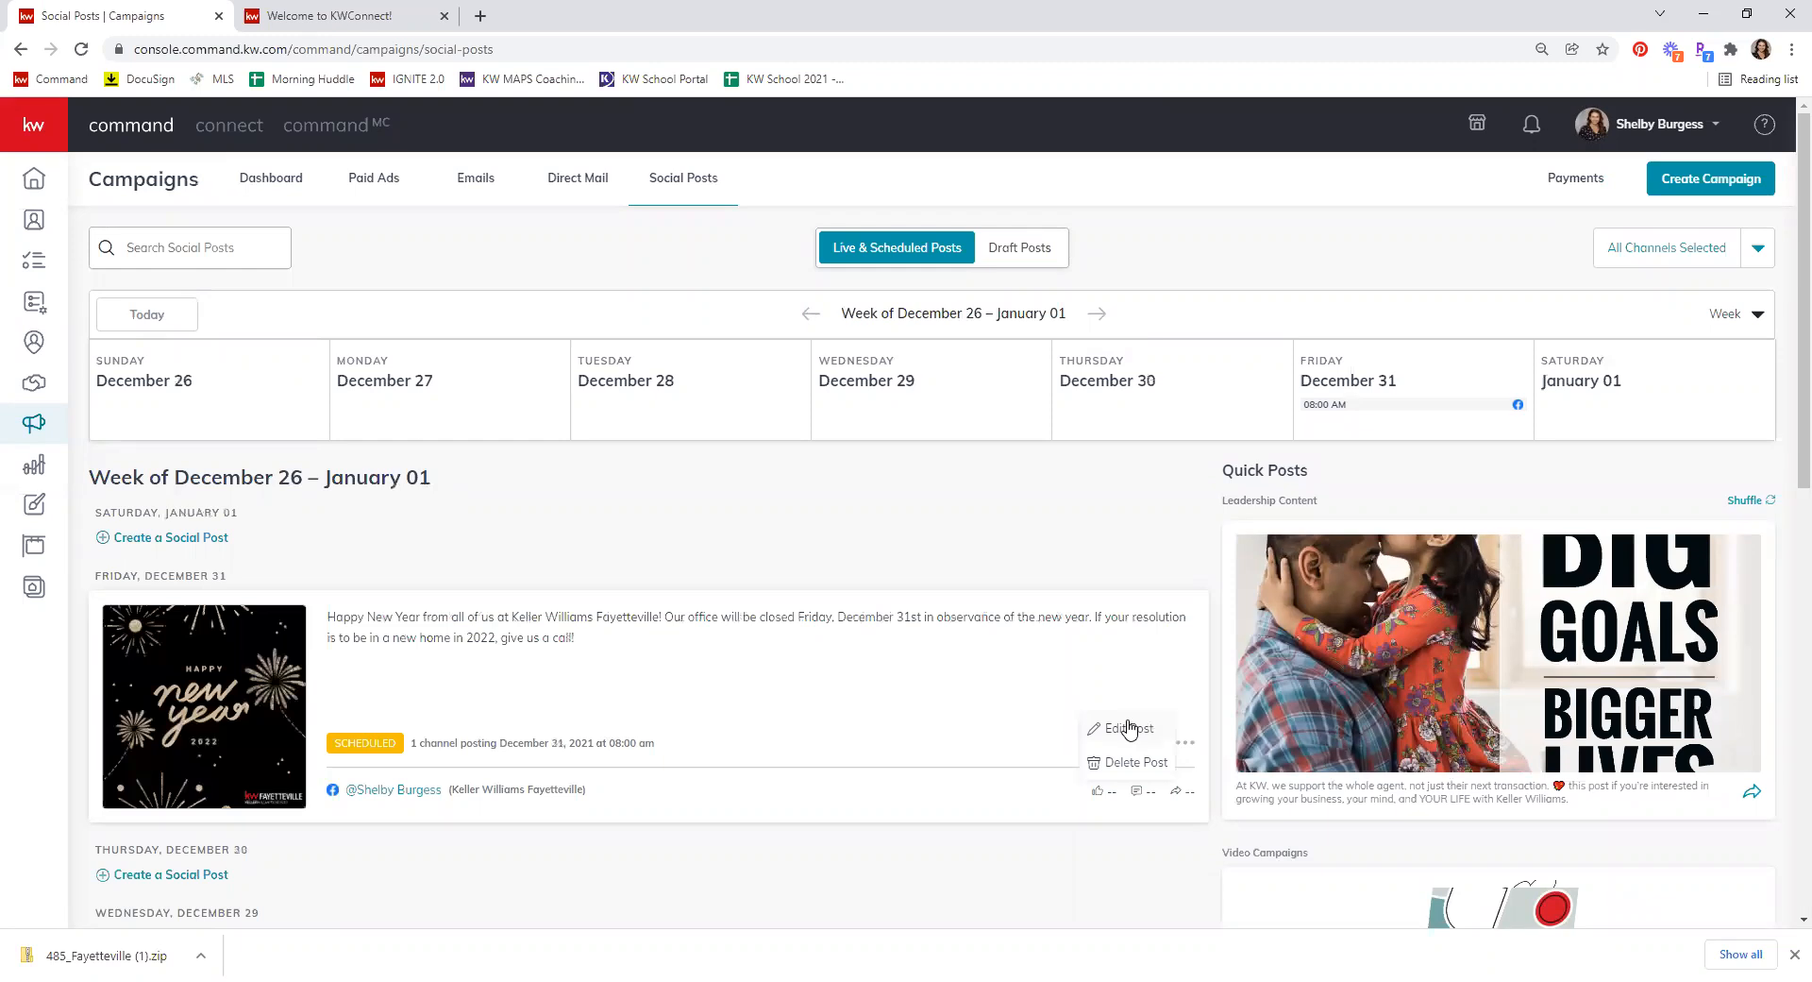
left_click(943, 545)
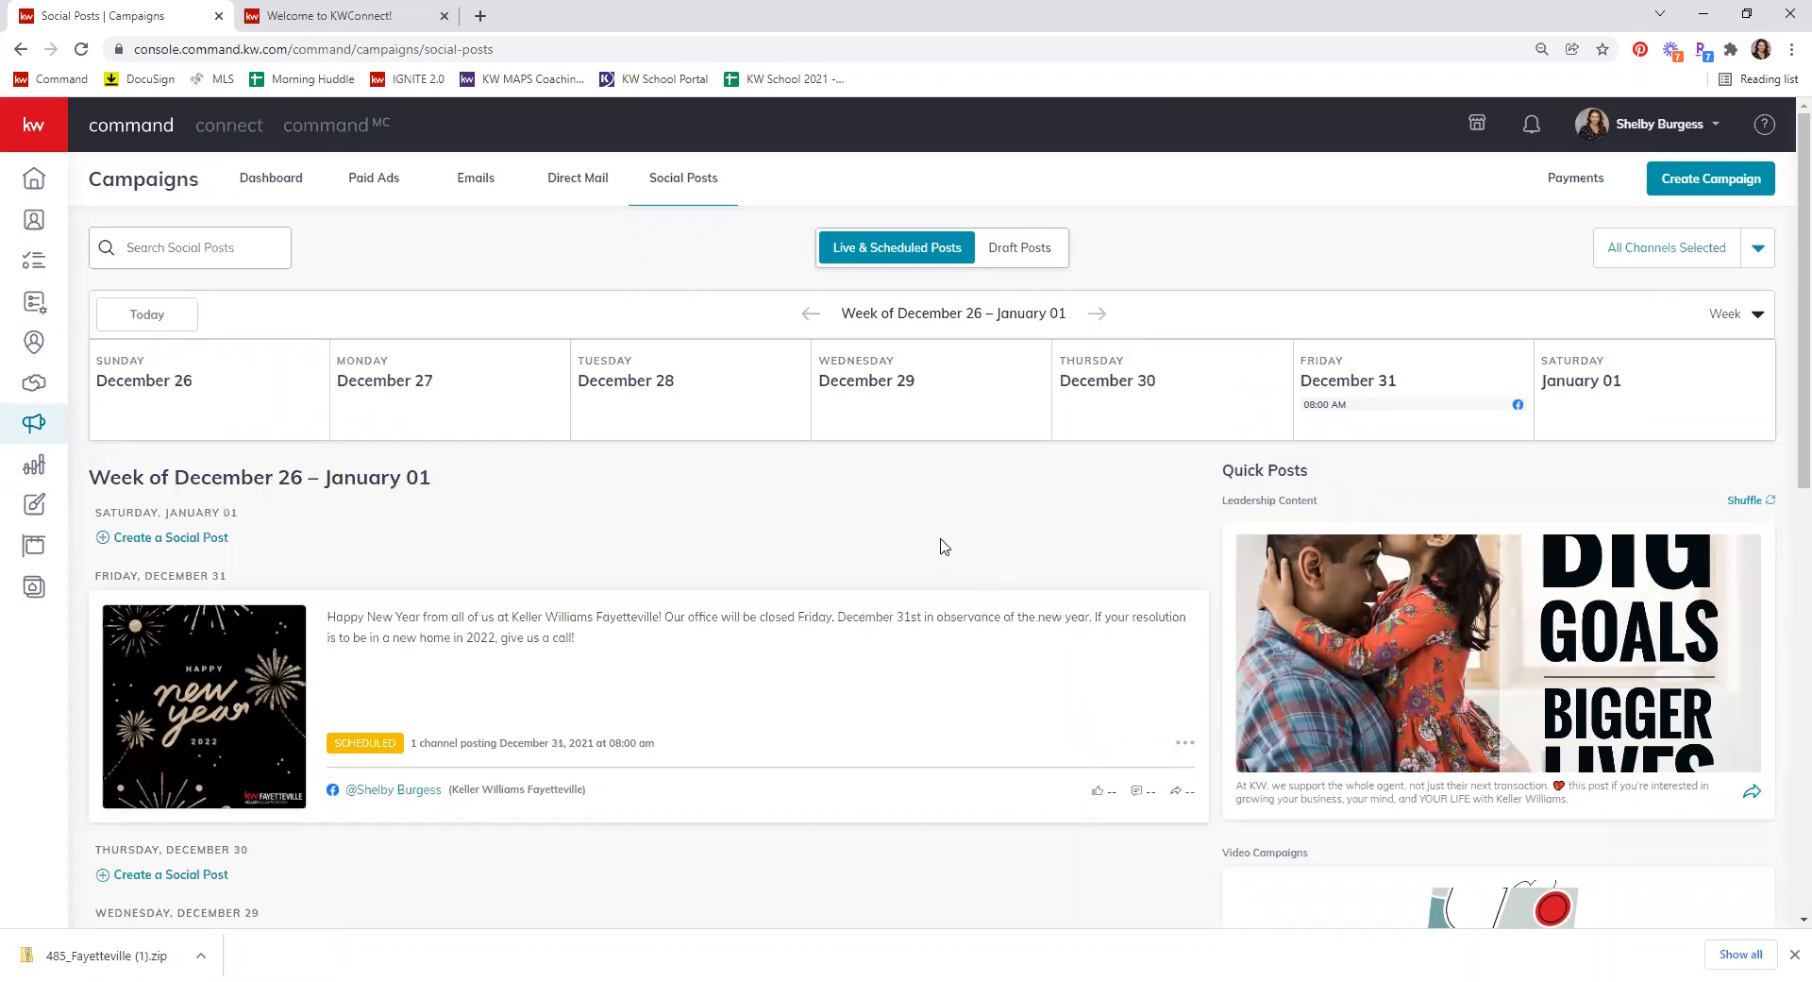